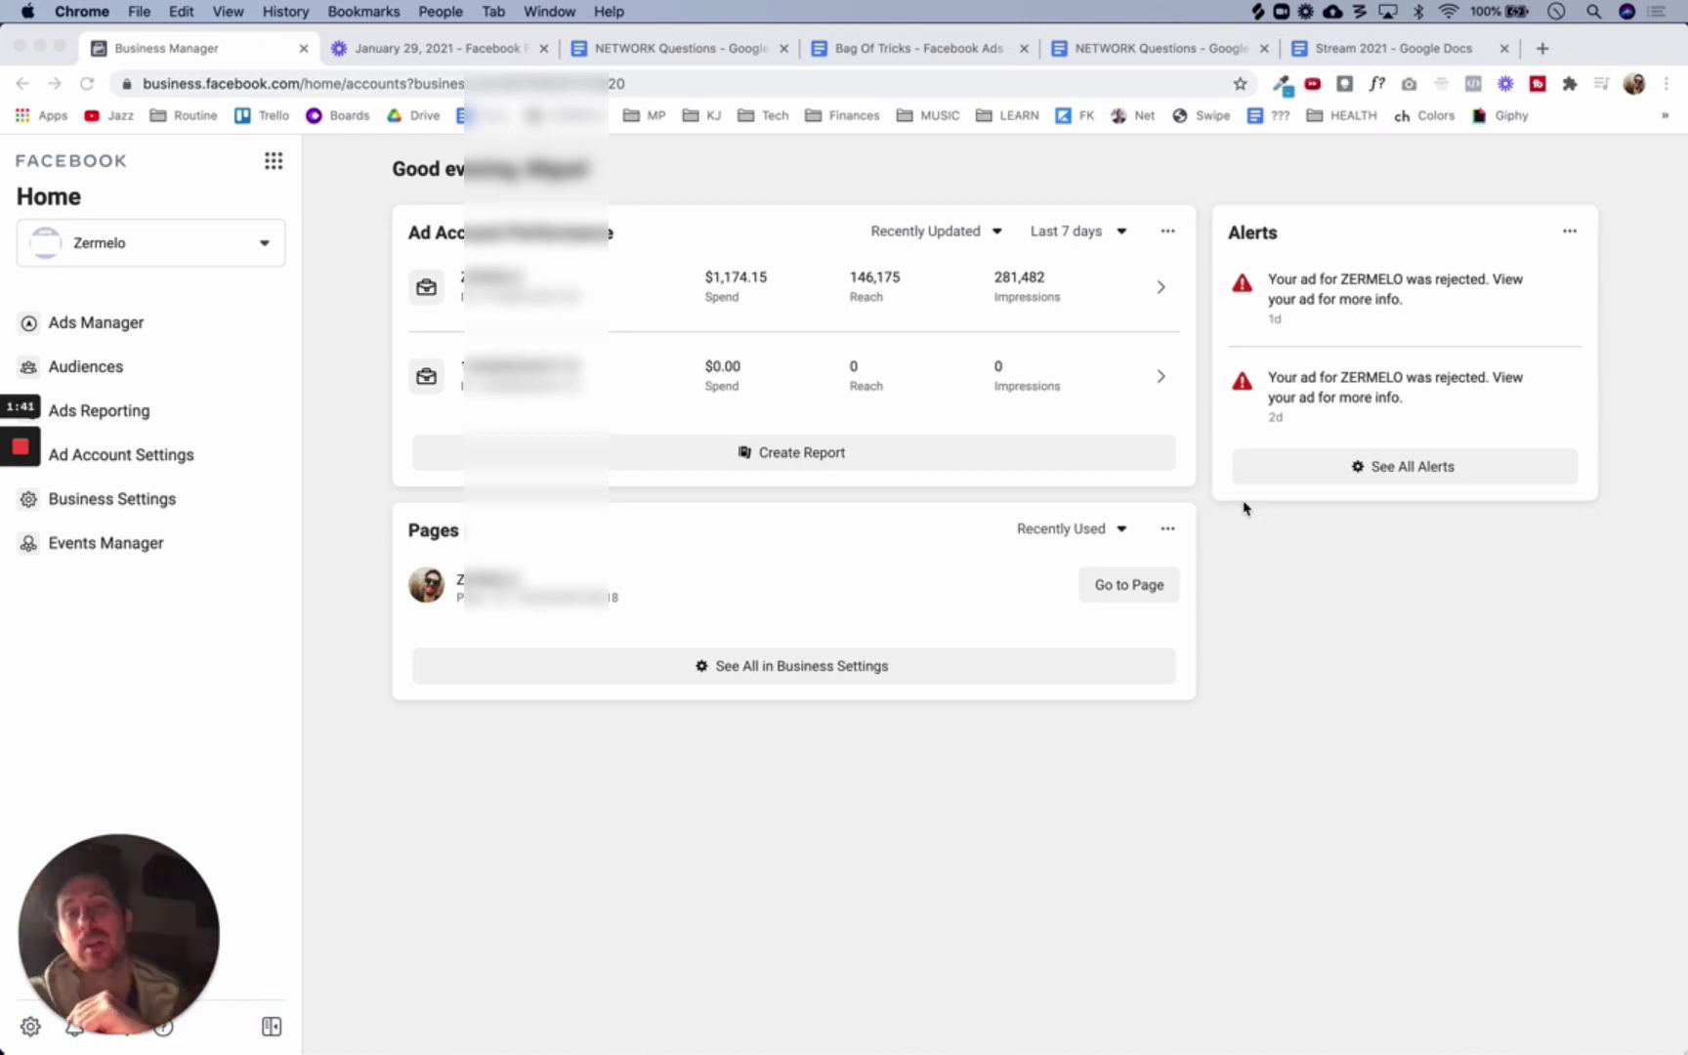
{"action": "left_click", "coordinate": [867, 863]}
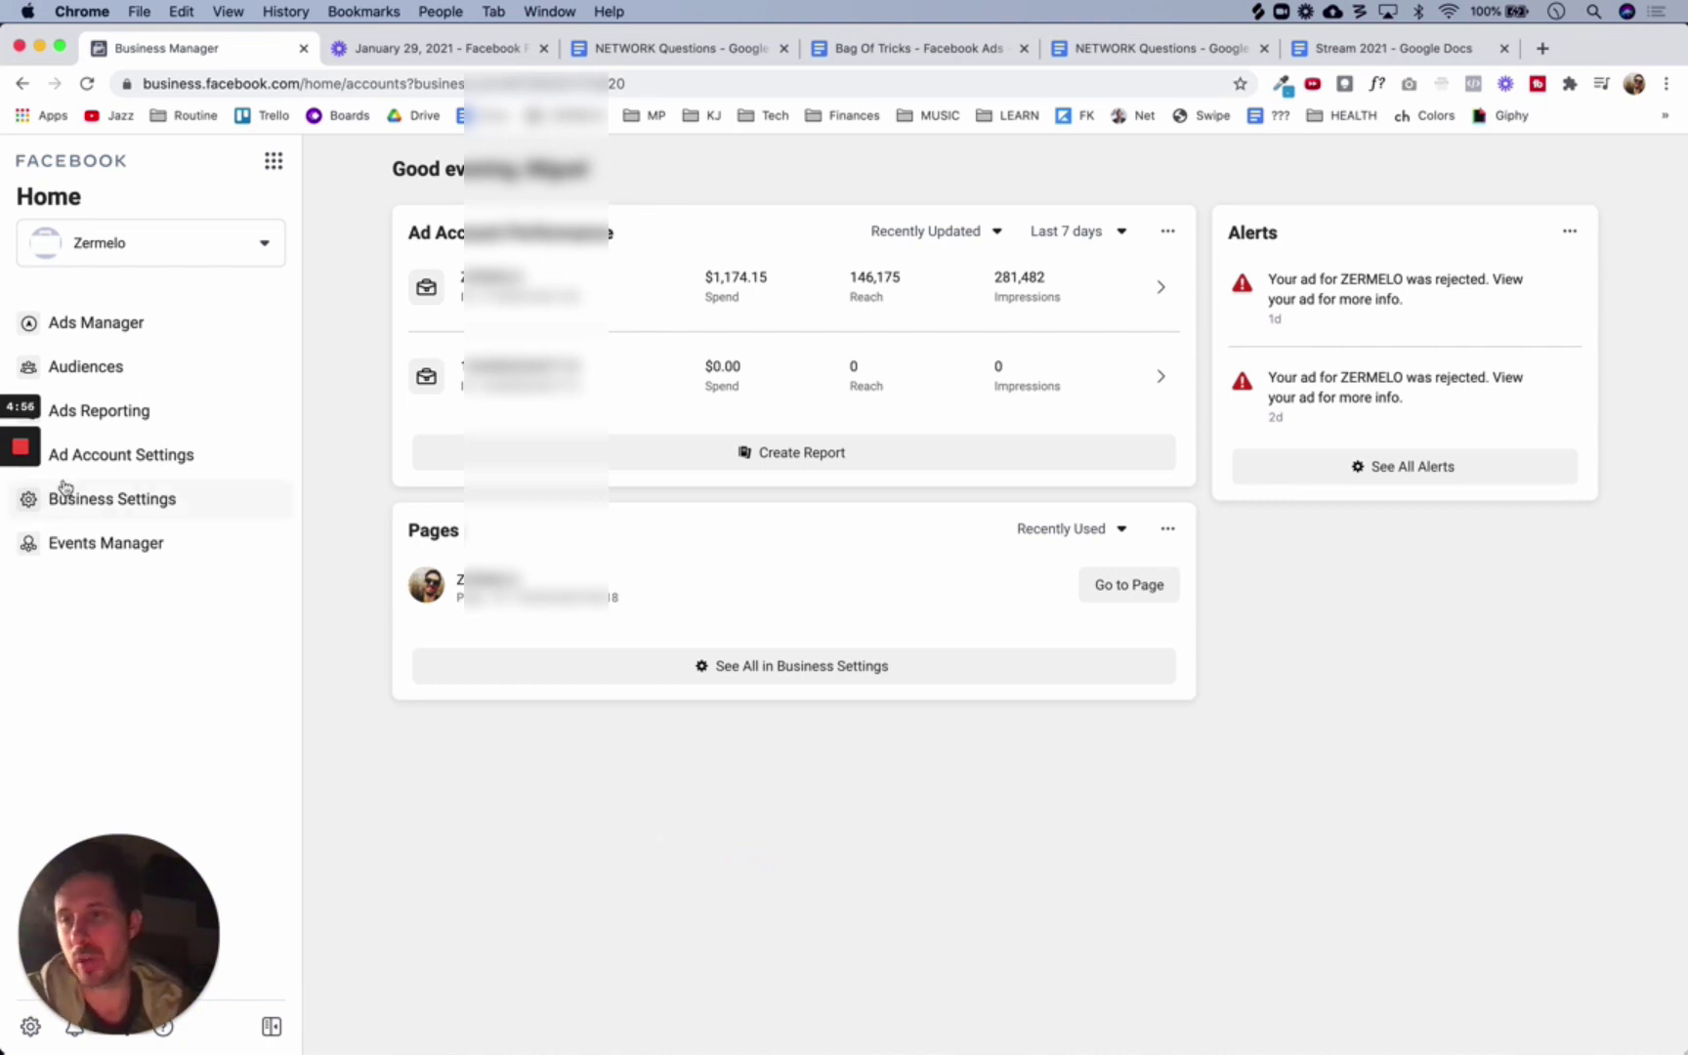
{"action": "mouse_move", "coordinate": [21, 452]}
{"action": "left_click", "coordinate": [20, 528]}
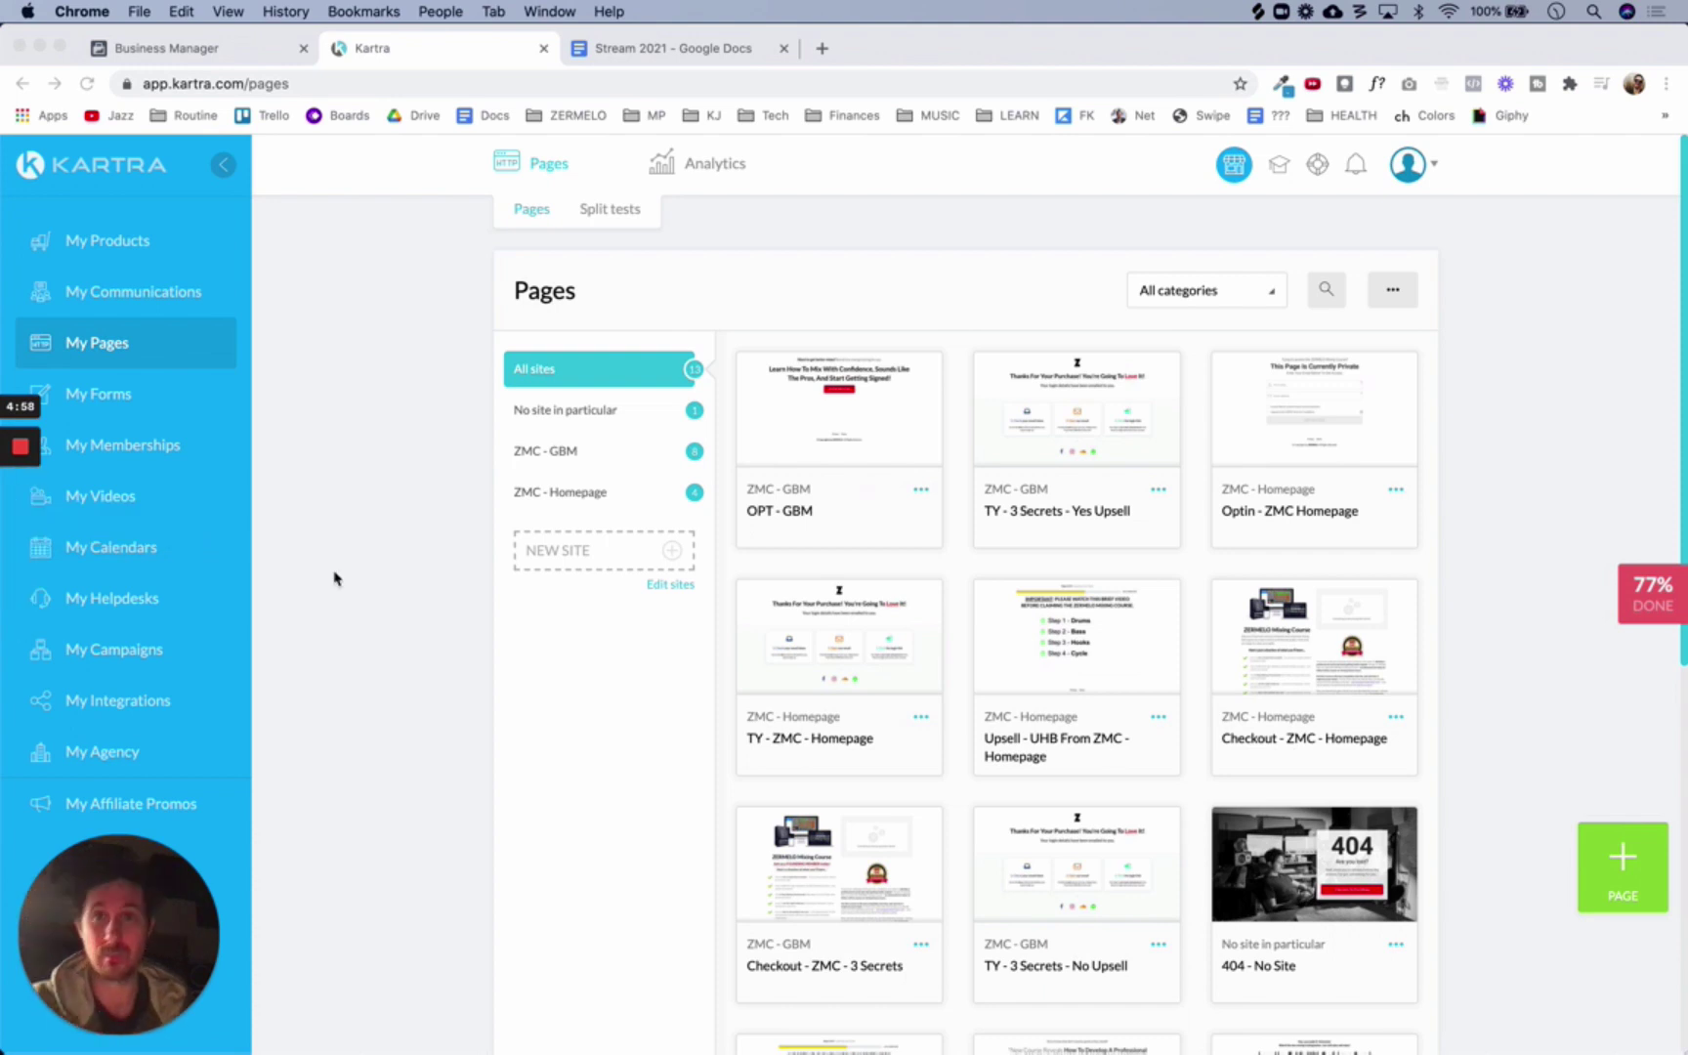
{"action": "left_click", "coordinate": [453, 593]}
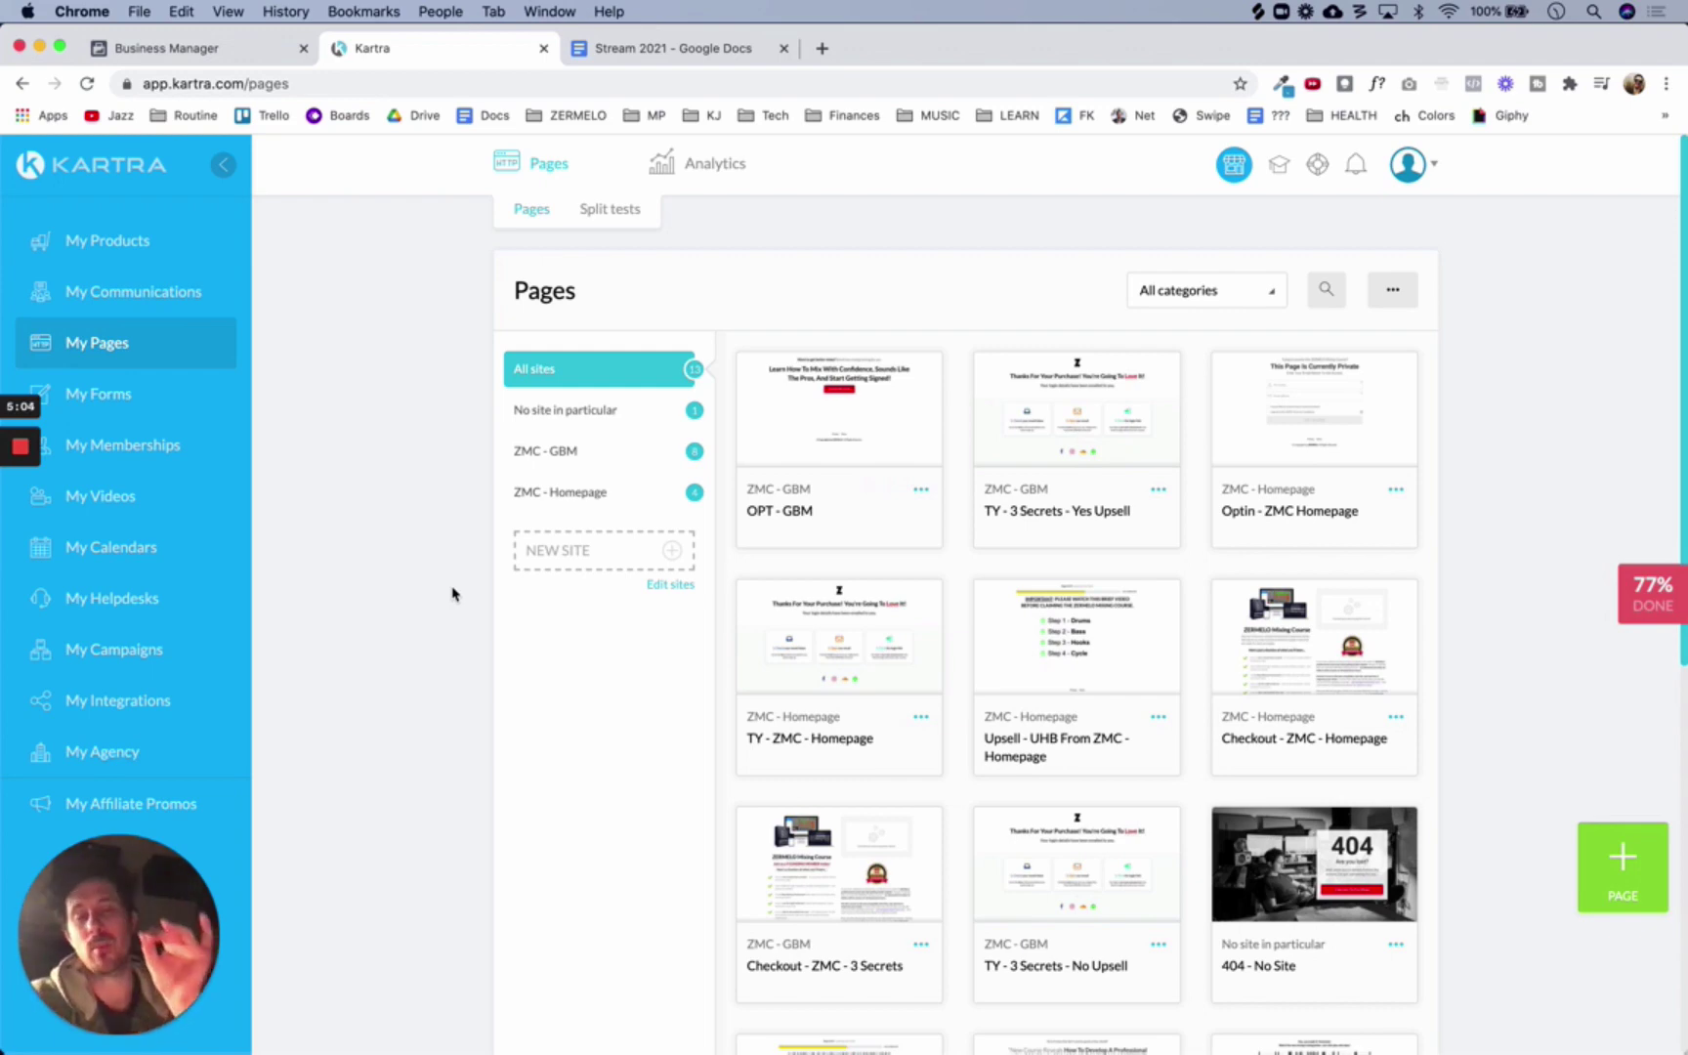
{"action": "left_click", "coordinate": [445, 454]}
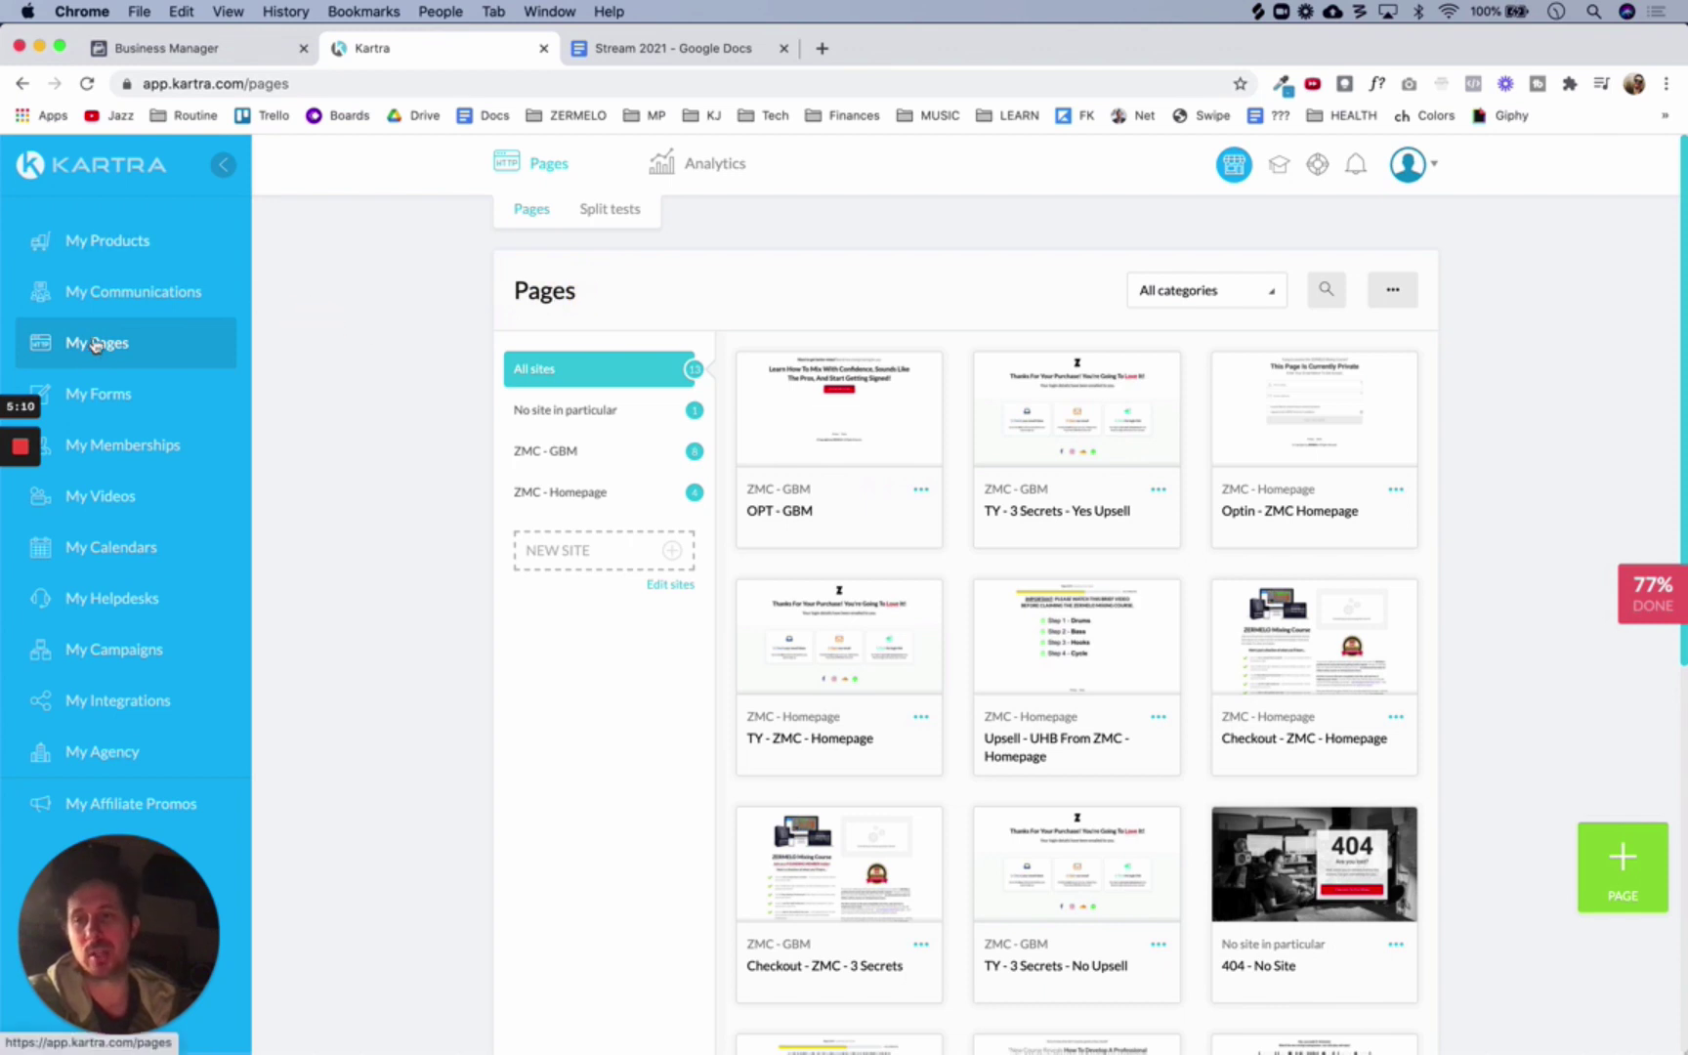
Filter the pages to the ZMC - GBM site and get the page link of OPT - 3 Secrets
{"action": "left_click", "coordinate": [565, 455]}
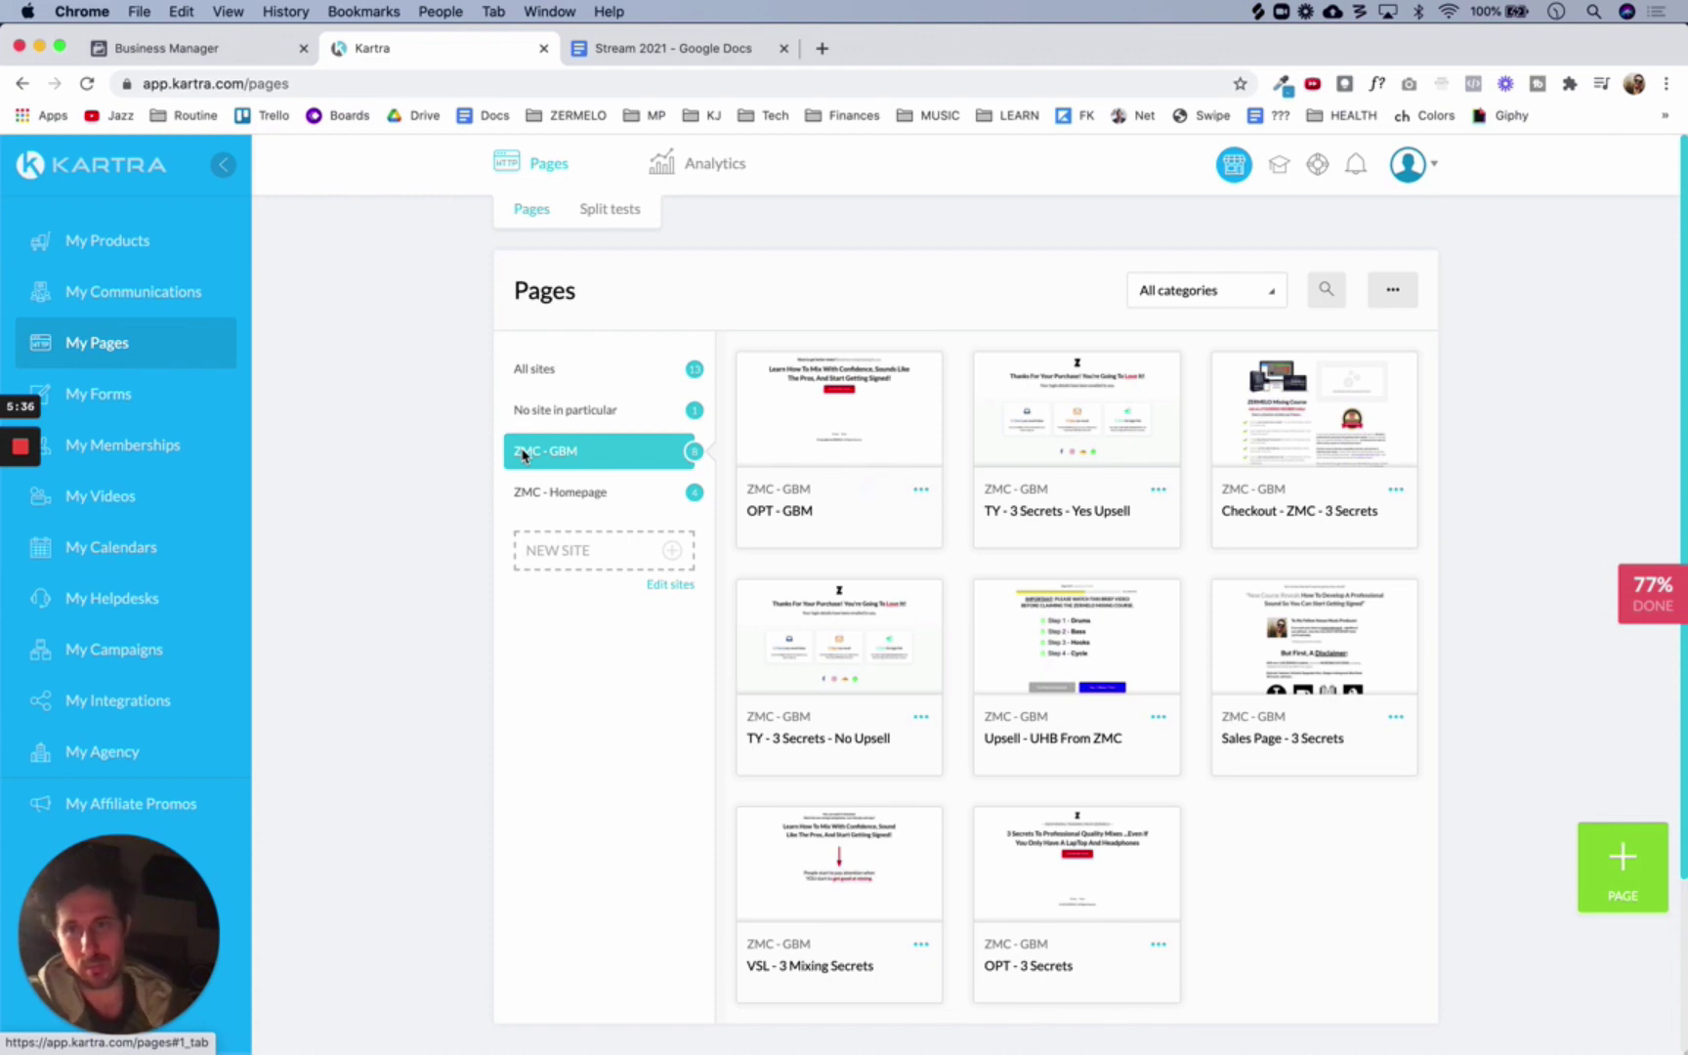
{"action": "scroll", "coordinate": [595, 889], "scroll_direction": "down", "scroll_amount": 2}
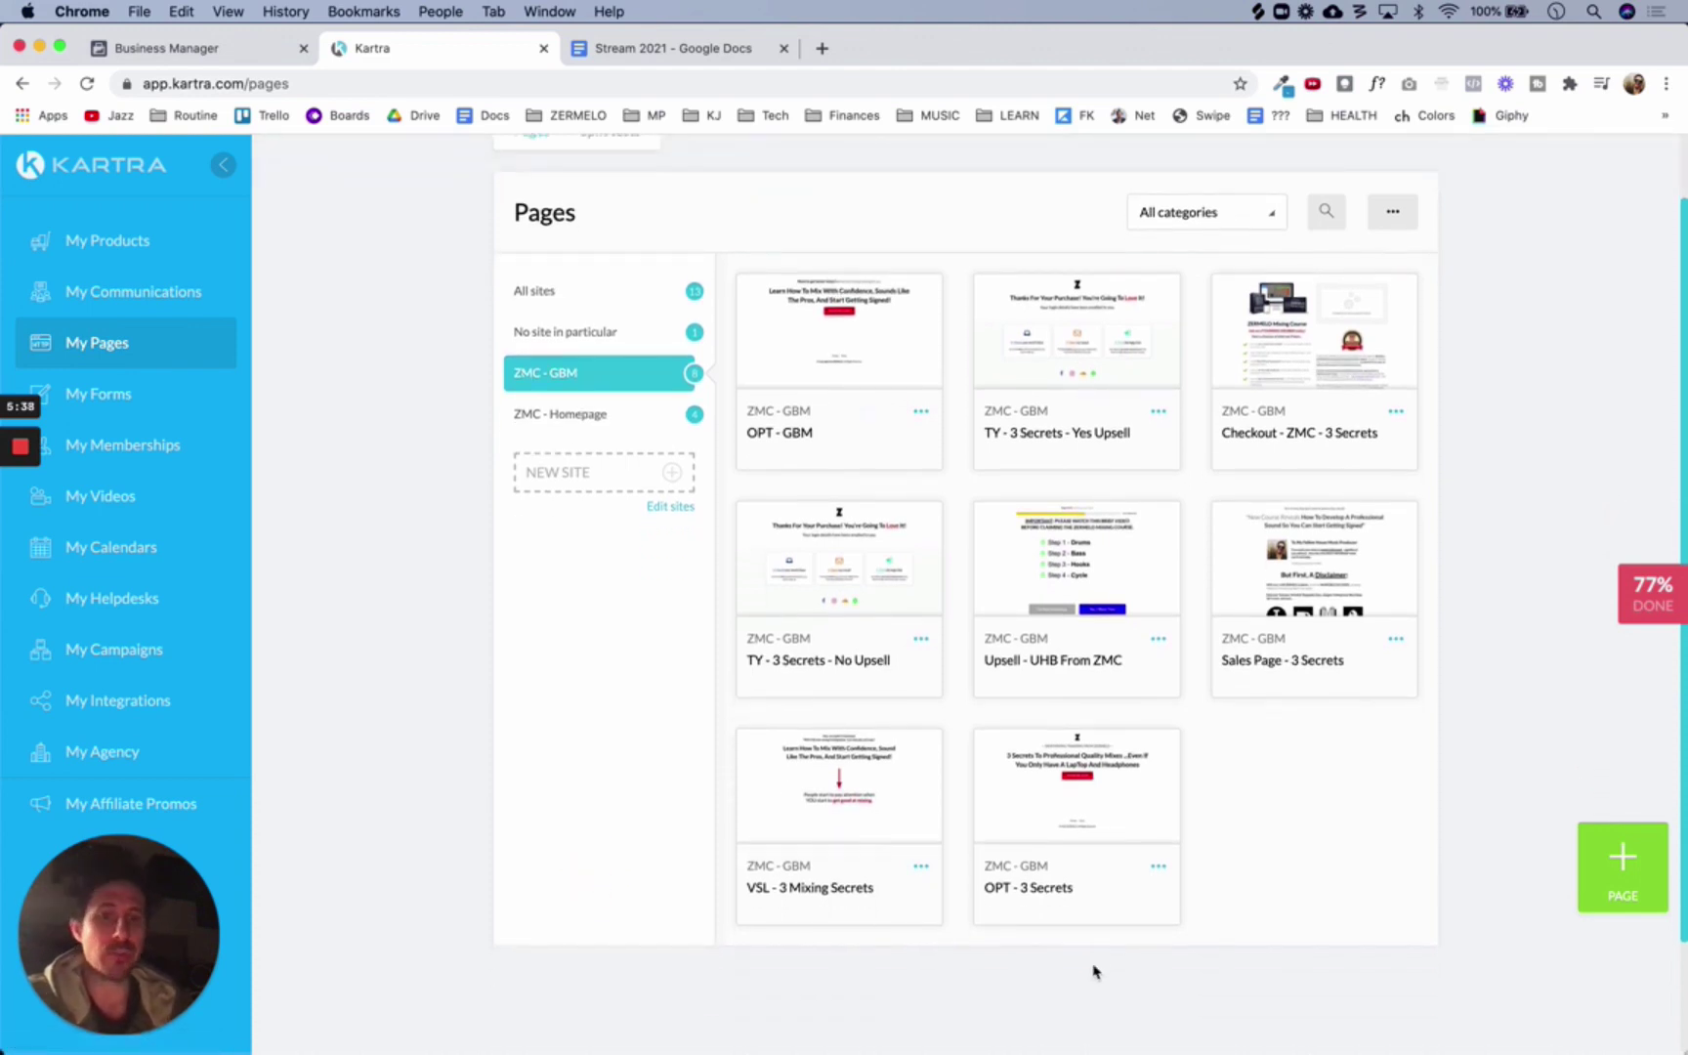
{"action": "left_click", "coordinate": [1159, 865]}
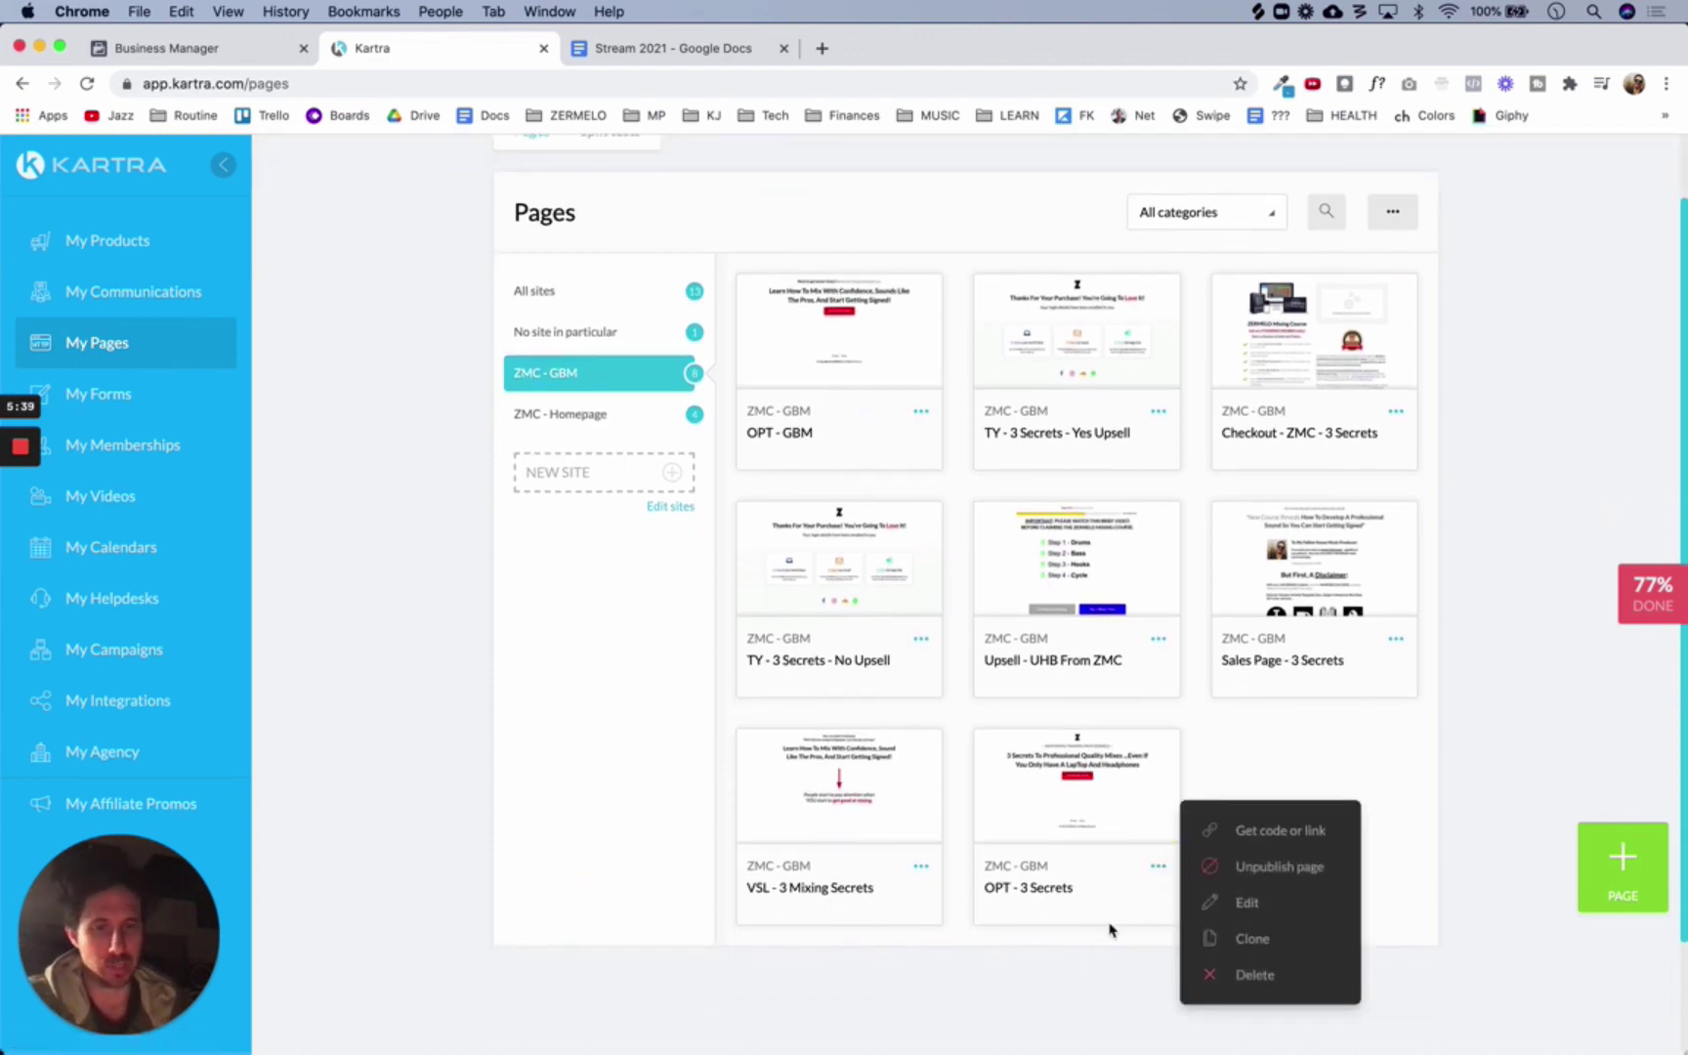
{"action": "left_click", "coordinate": [1307, 832]}
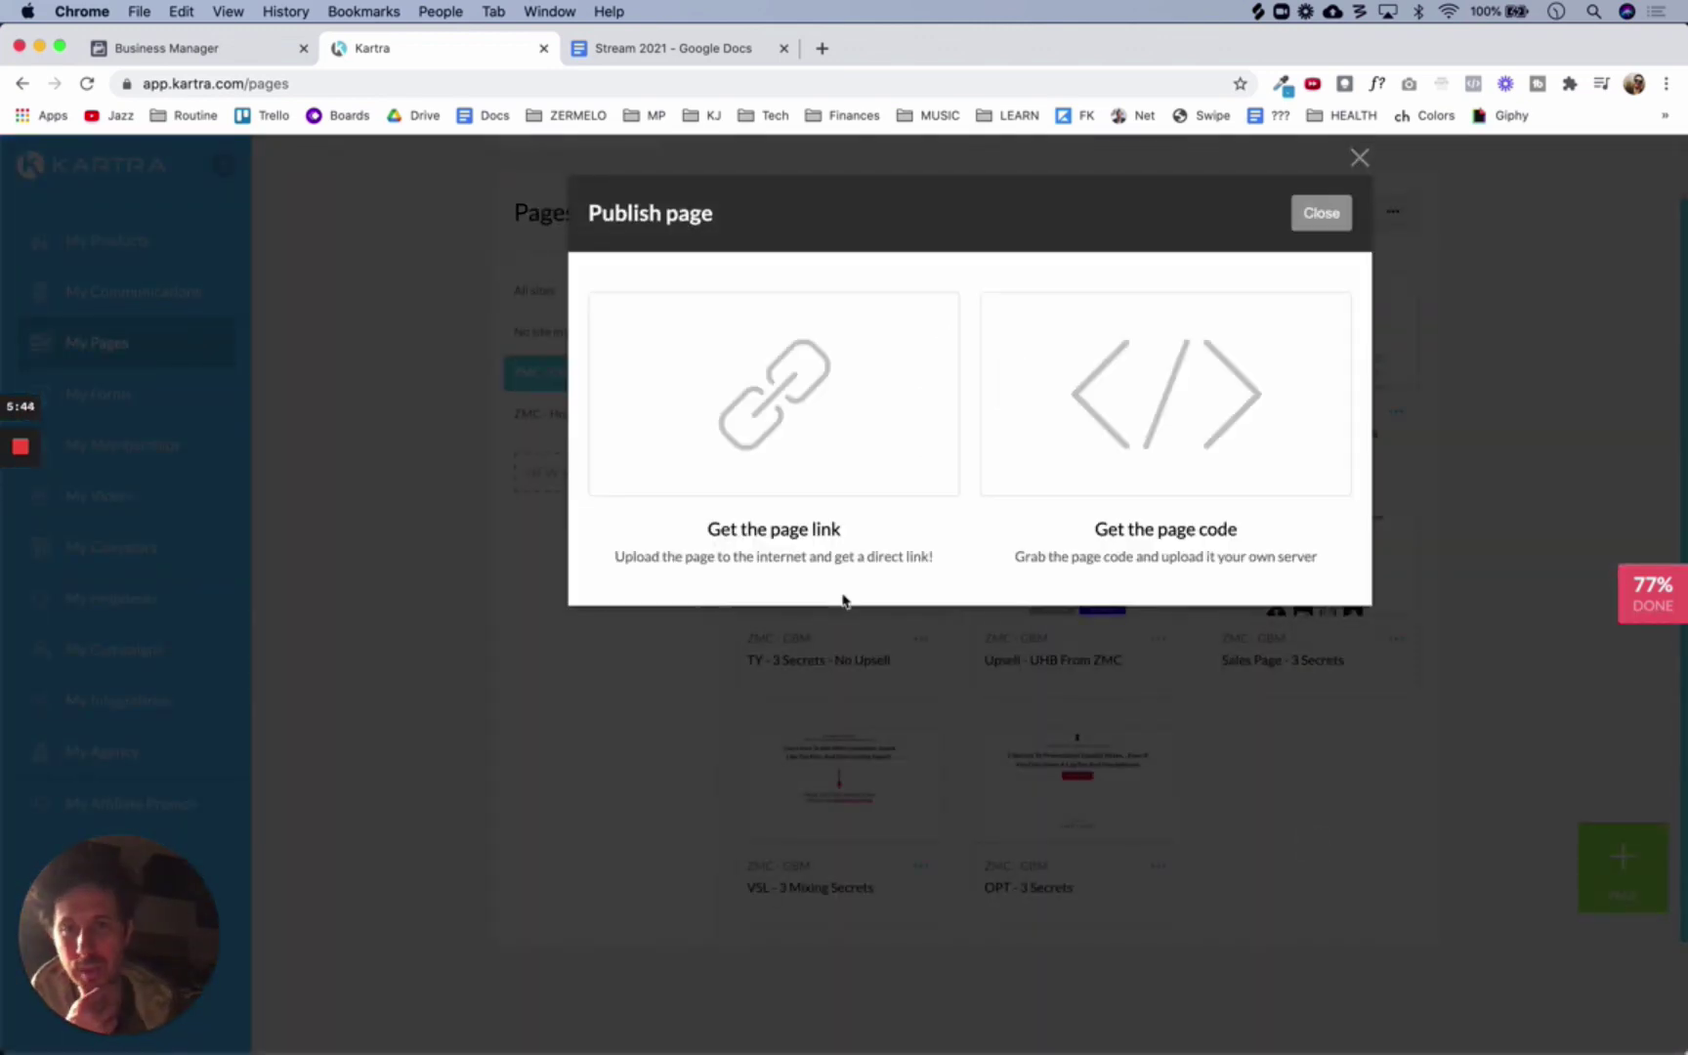
{"action": "left_click", "coordinate": [859, 415]}
{"action": "mouse_move", "coordinate": [807, 481]}
{"action": "left_mouse_down"}
{"action": "mouse_move", "coordinate": [1017, 592]}
{"action": "mouse_move", "coordinate": [652, 682]}
{"action": "mouse_move", "coordinate": [749, 668]}
{"action": "mouse_move", "coordinate": [1311, 720]}
{"action": "left_mouse_up"}
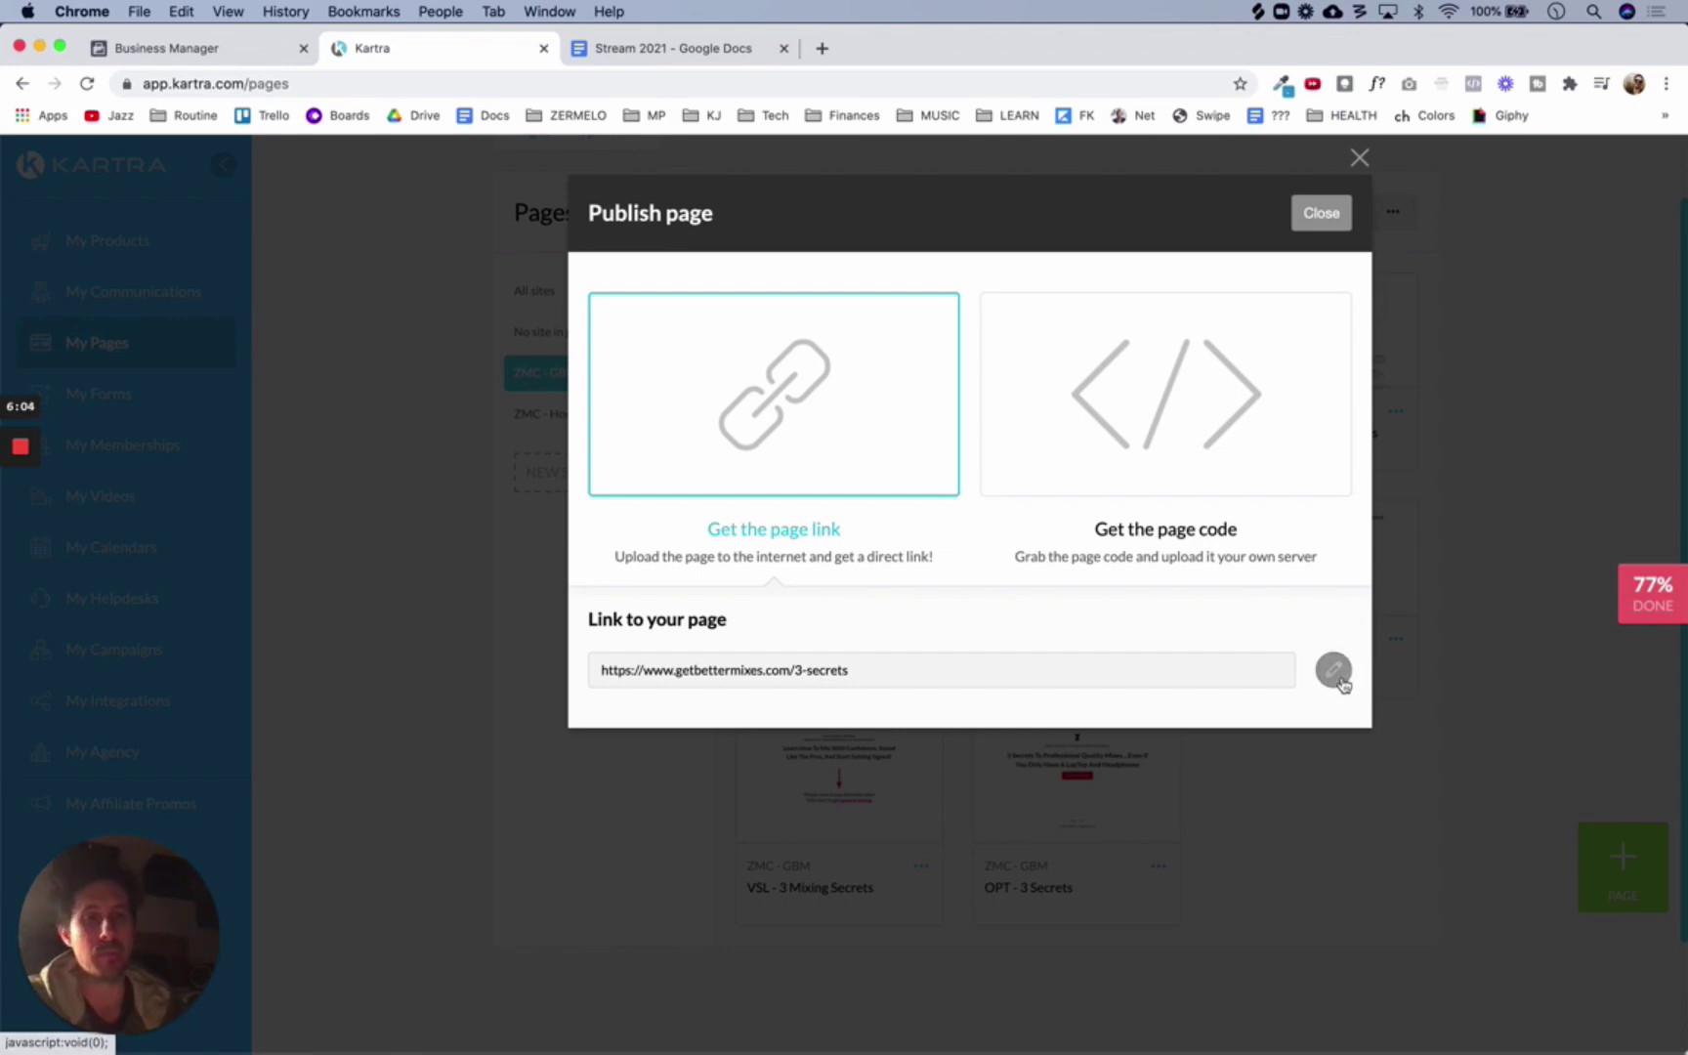
{"action": "left_click", "coordinate": [1335, 672]}
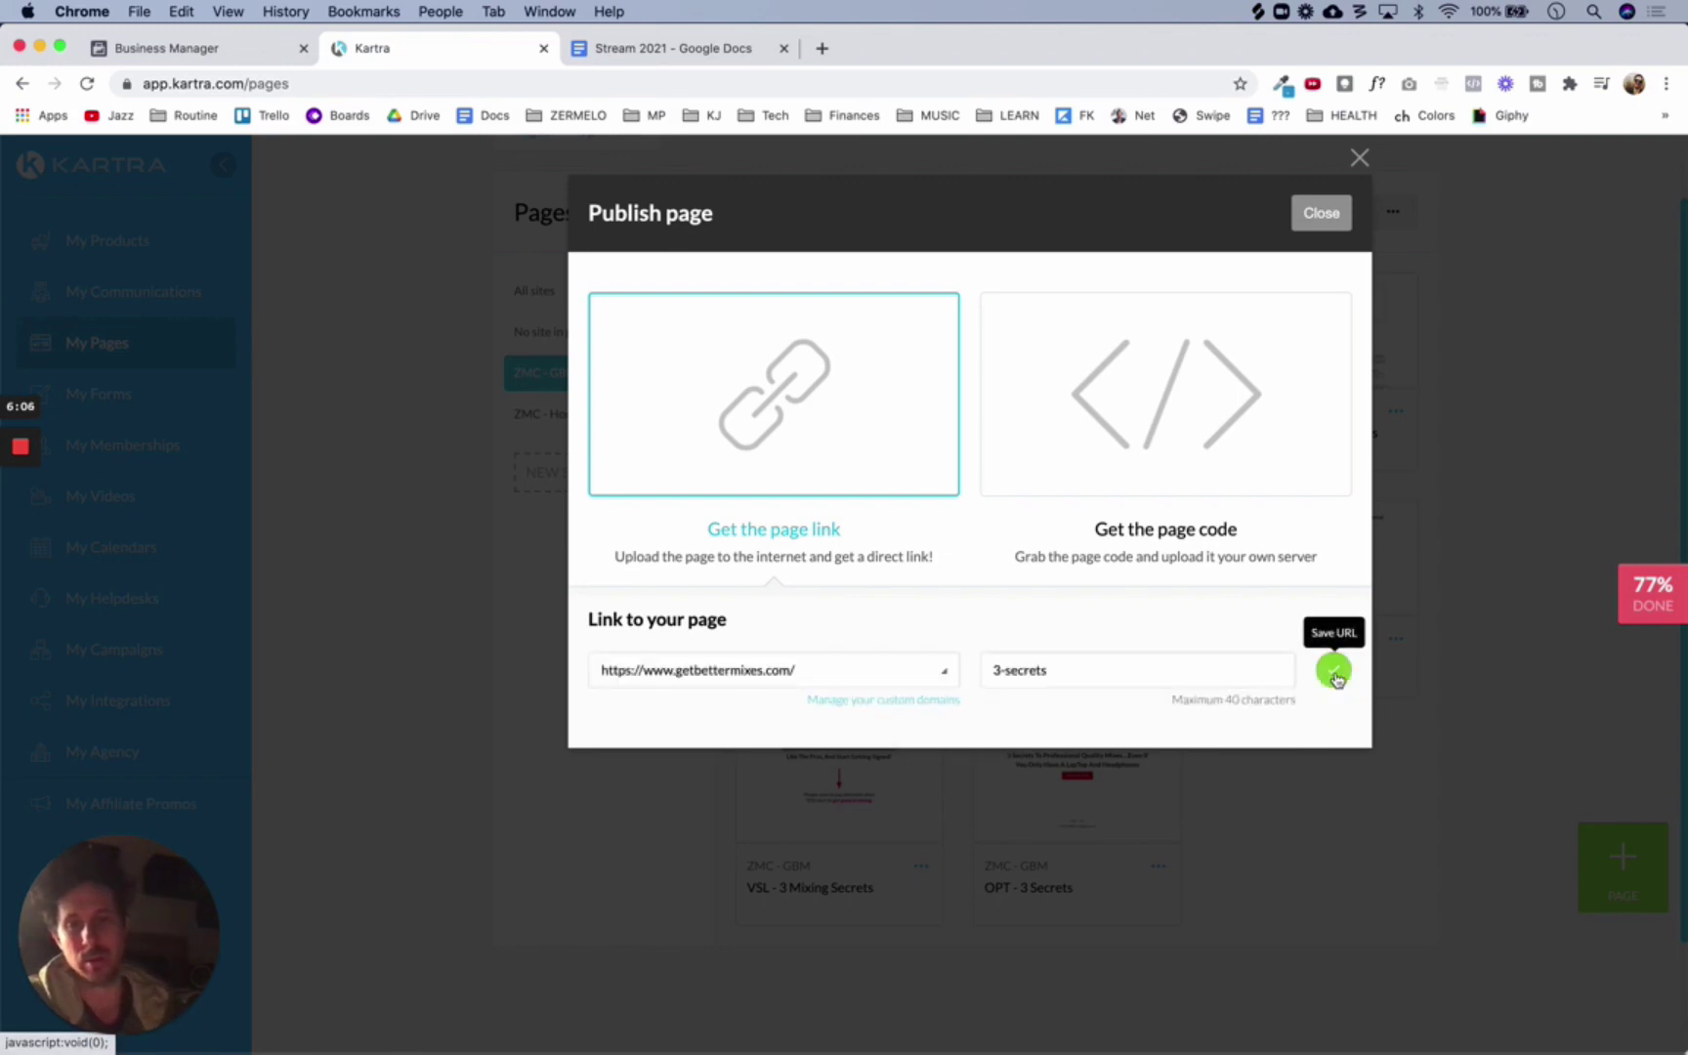
{"action": "left_click", "coordinate": [944, 672]}
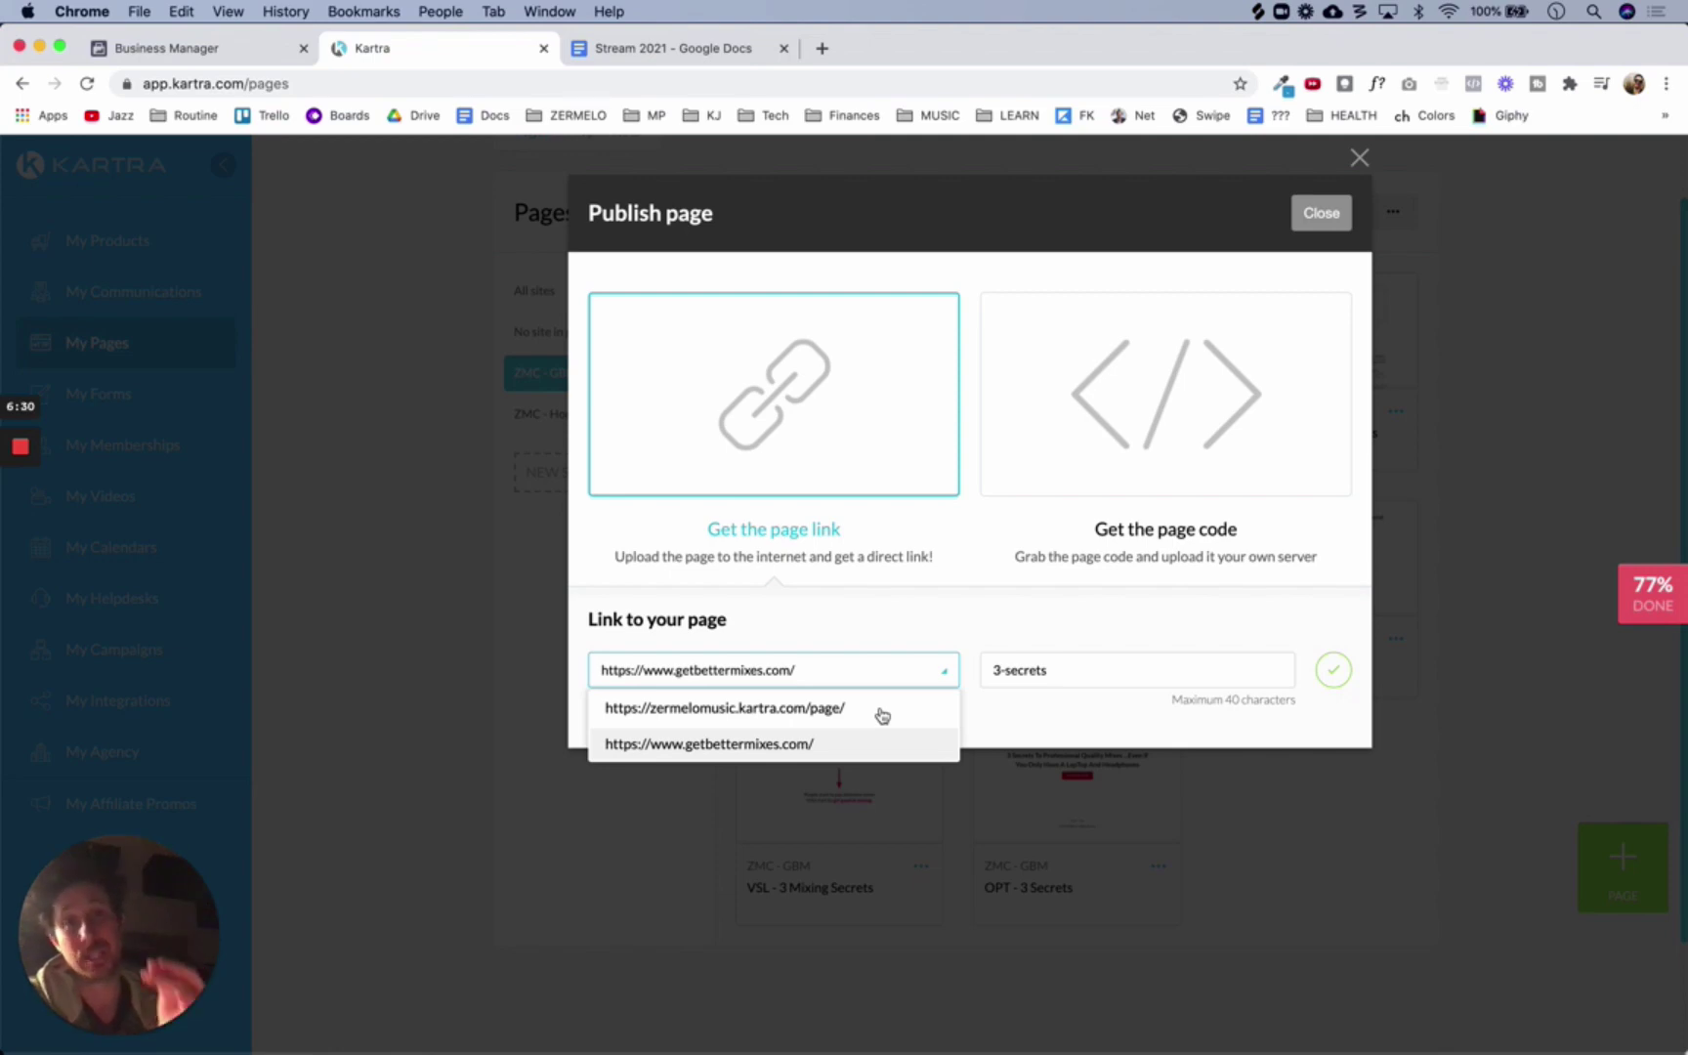
{"action": "left_click", "coordinate": [780, 744]}
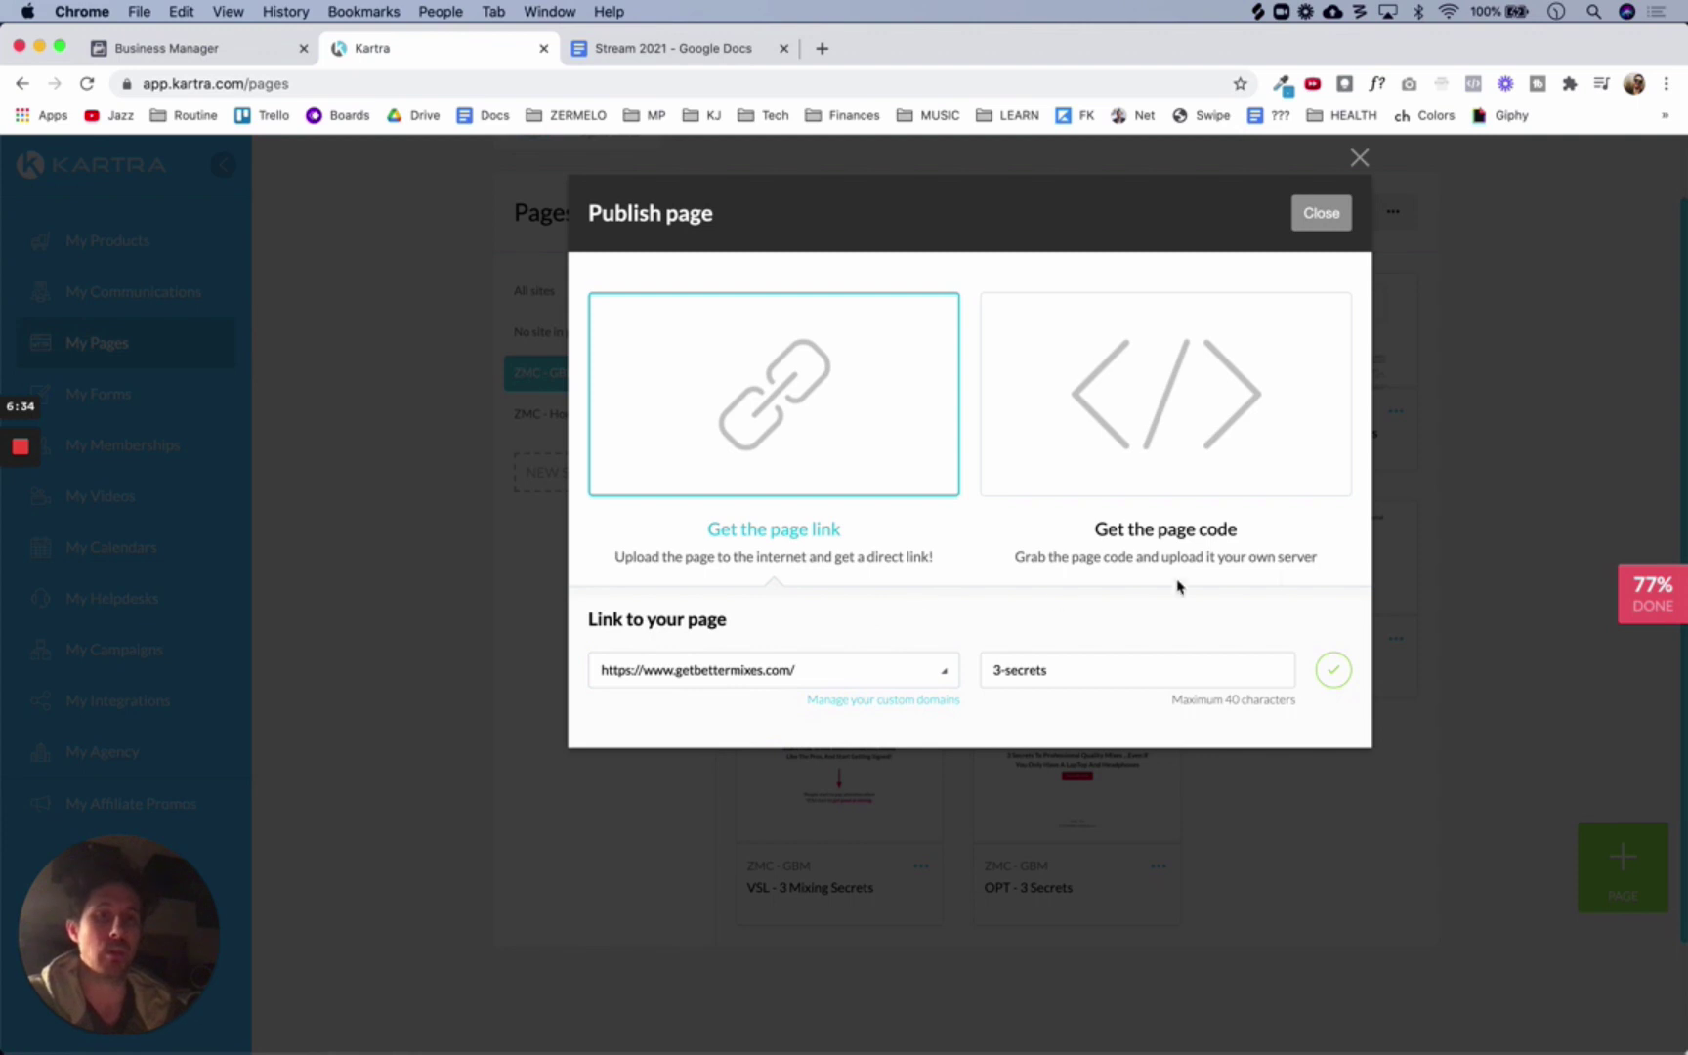
{"action": "left_click", "coordinate": [1334, 674]}
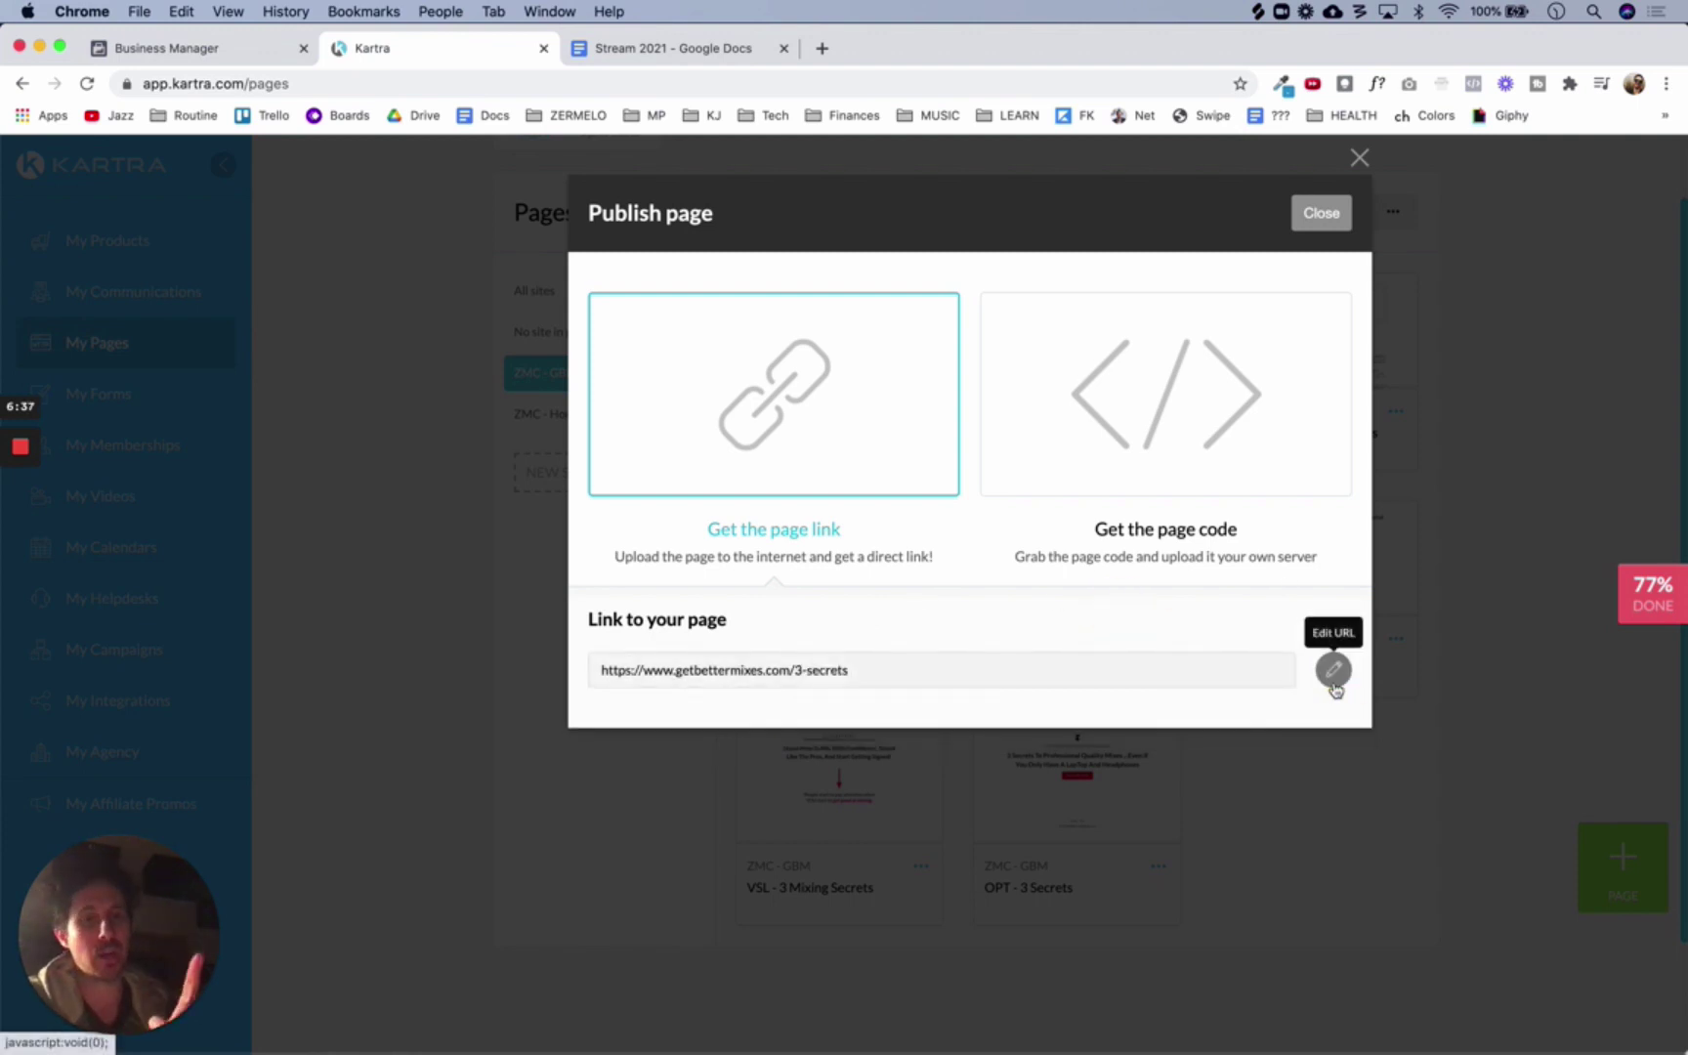
{"action": "left_click", "coordinate": [1325, 215]}
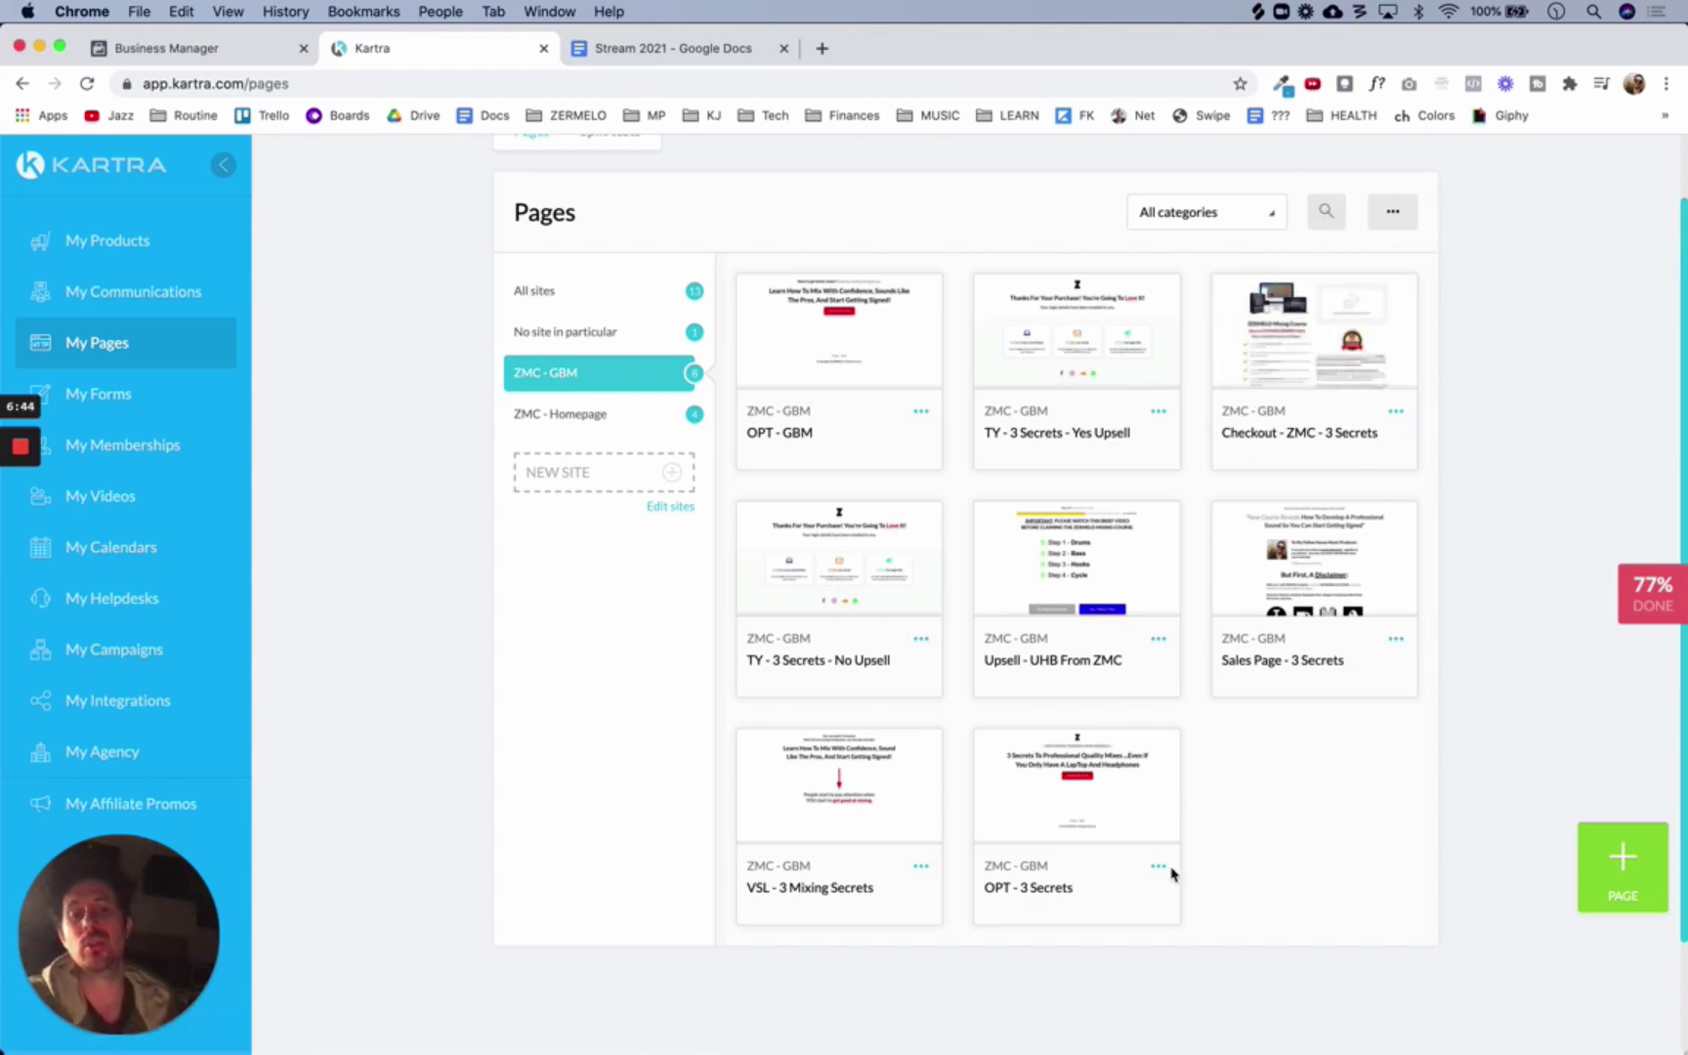
Get the page link of the VSL - 3 Mixing Secrets page
{"action": "left_click", "coordinate": [922, 870]}
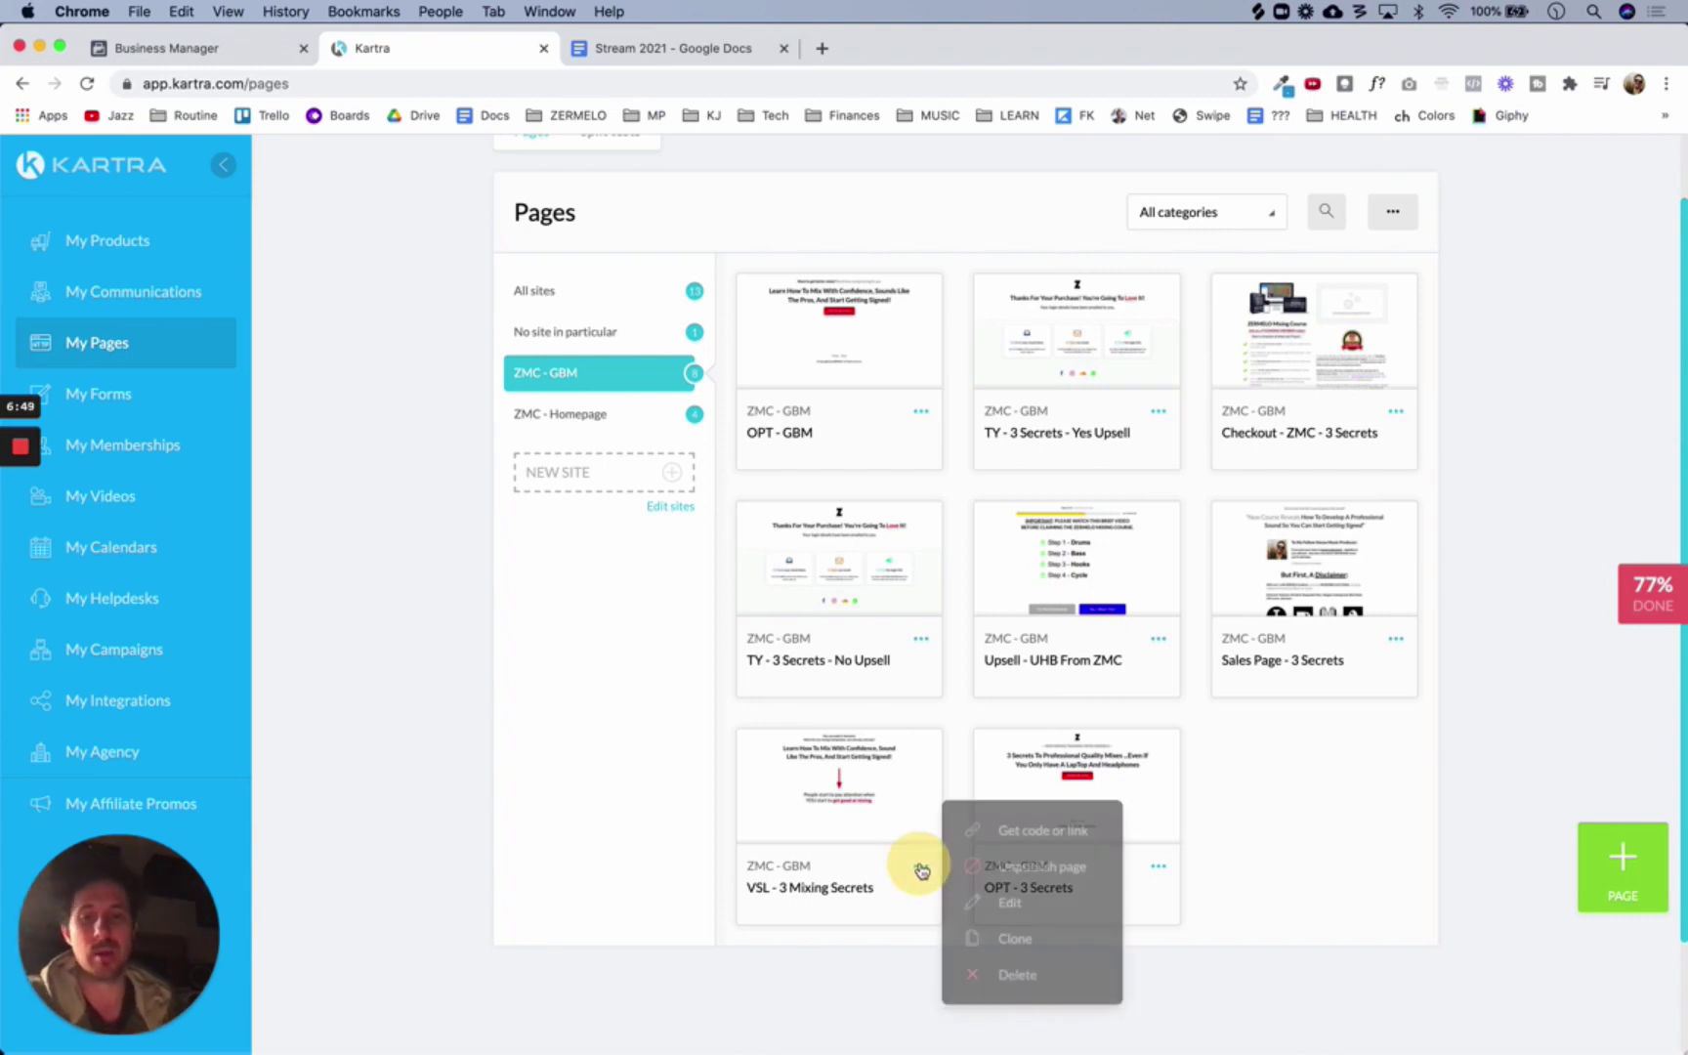
{"action": "left_click", "coordinate": [1034, 832]}
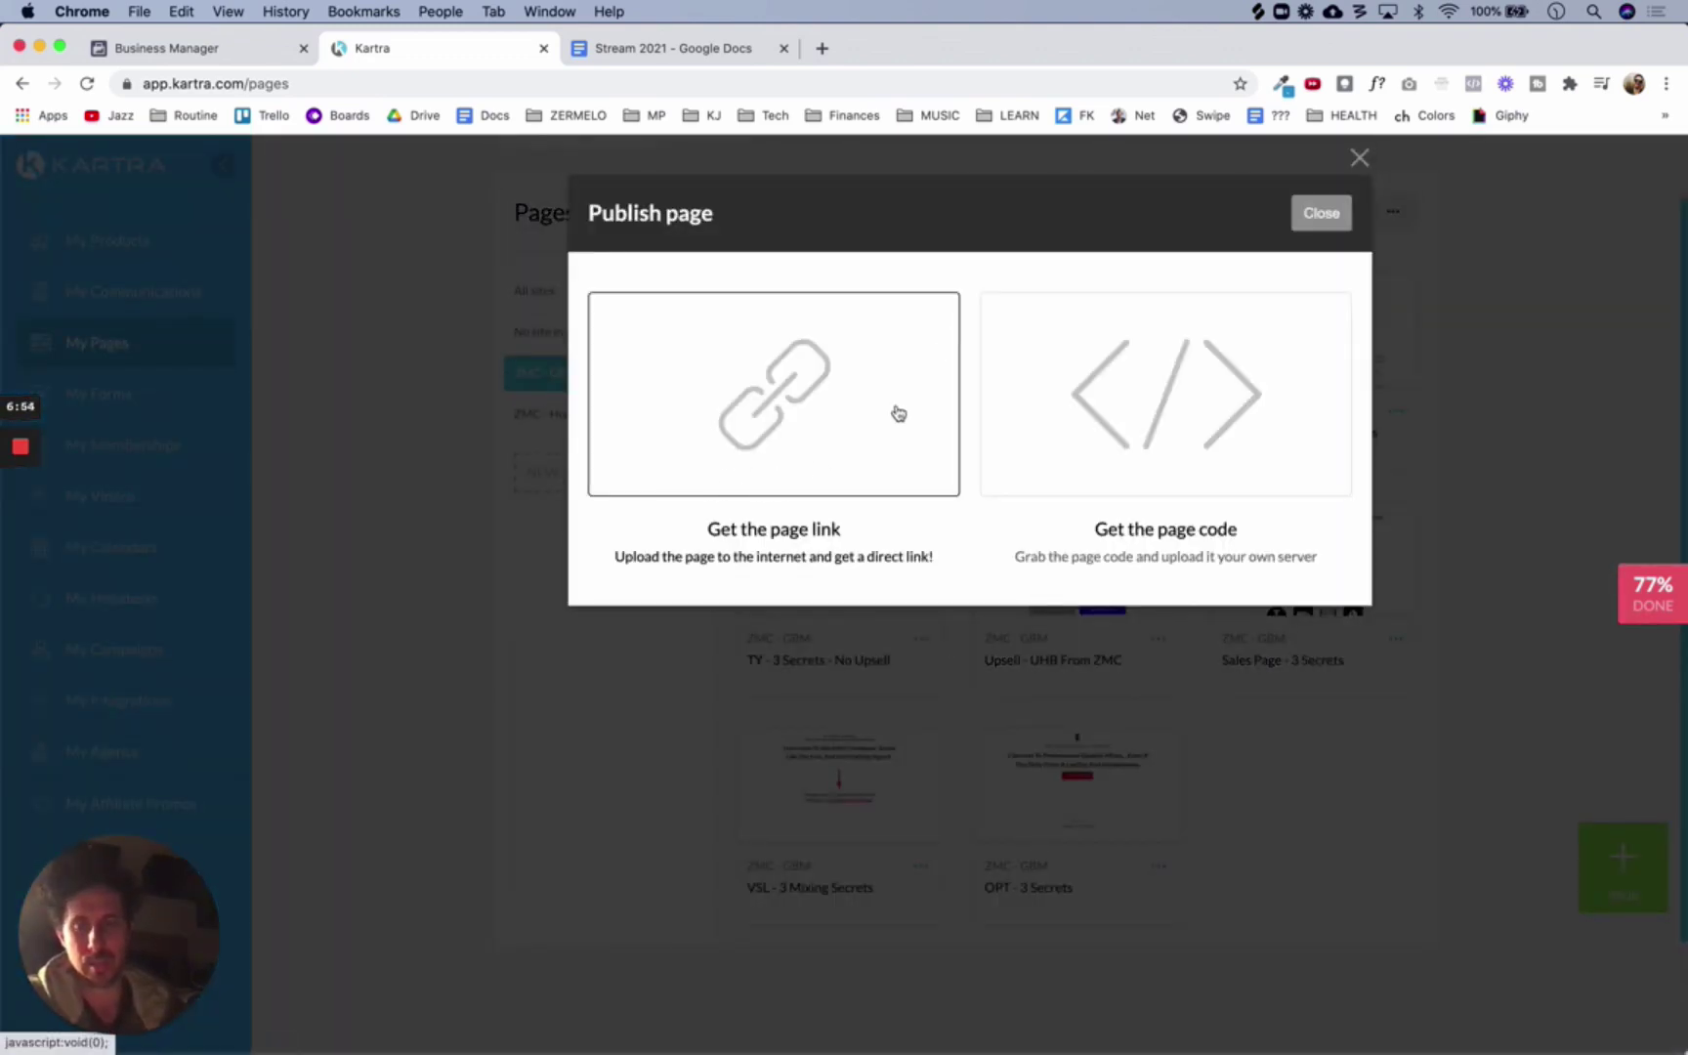
{"action": "left_click", "coordinate": [898, 414]}
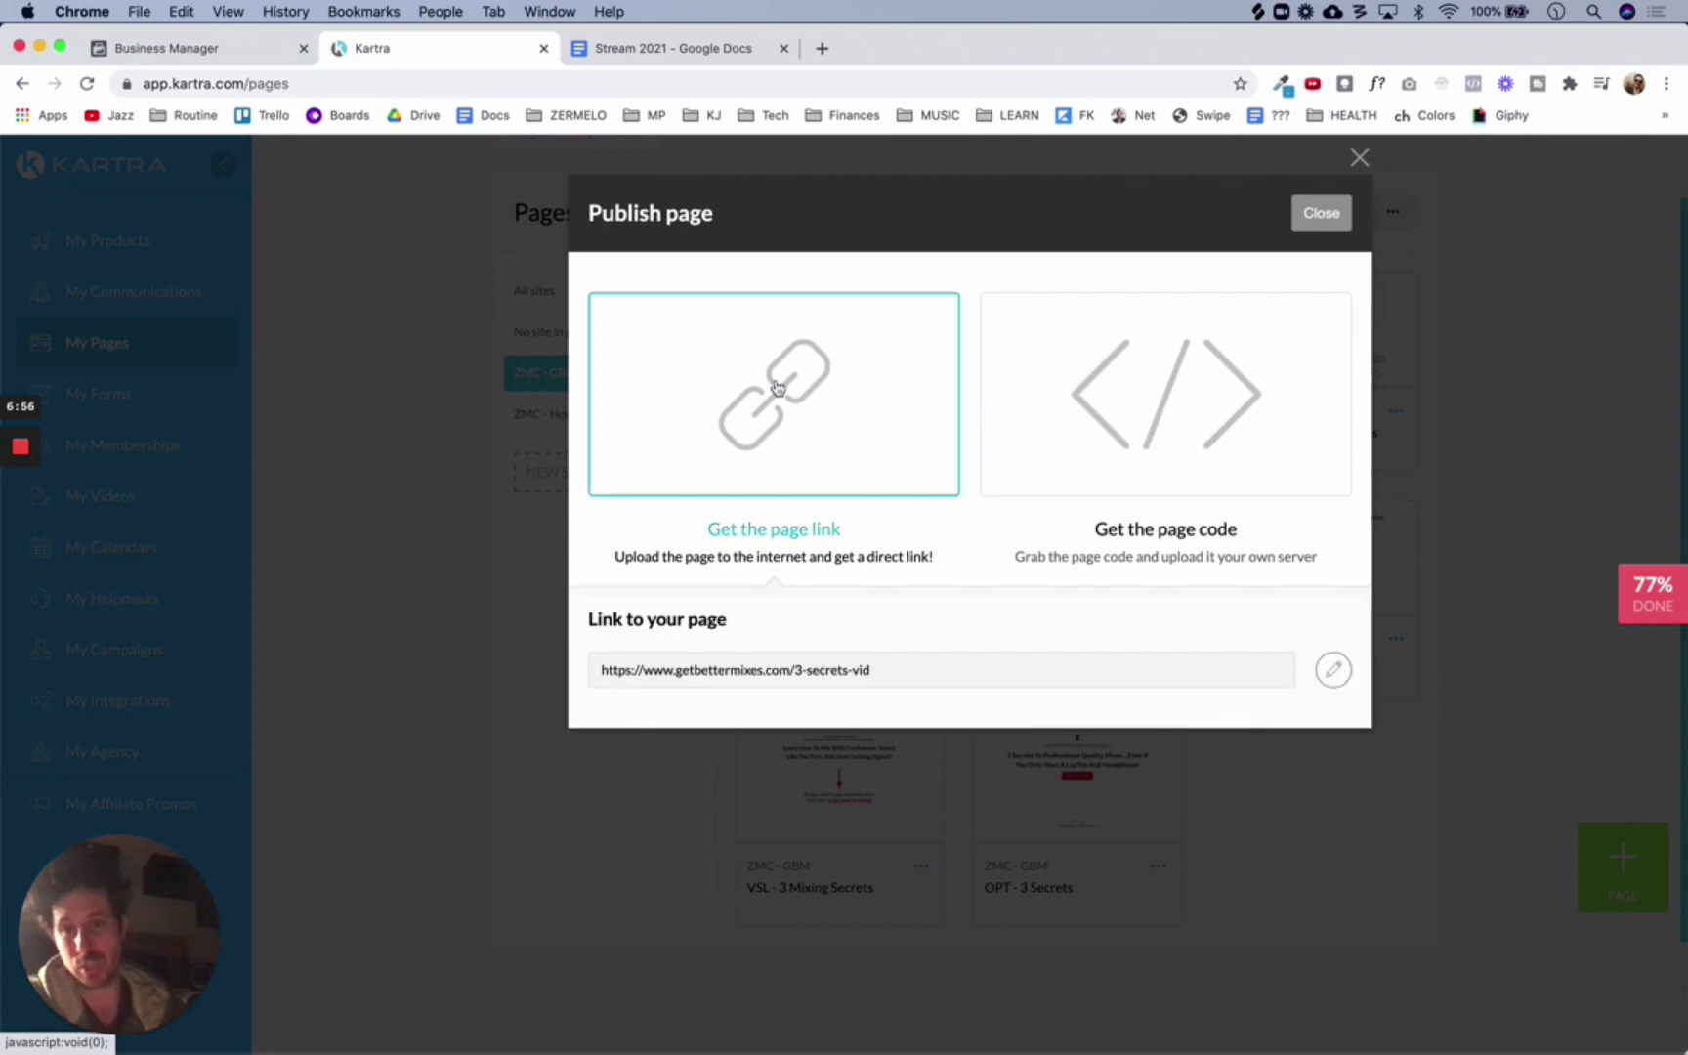
{"action": "mouse_move", "coordinate": [1297, 658]}
{"action": "left_mouse_down"}
{"action": "mouse_move", "coordinate": [708, 674]}
{"action": "mouse_move", "coordinate": [783, 676]}
{"action": "left_mouse_up"}
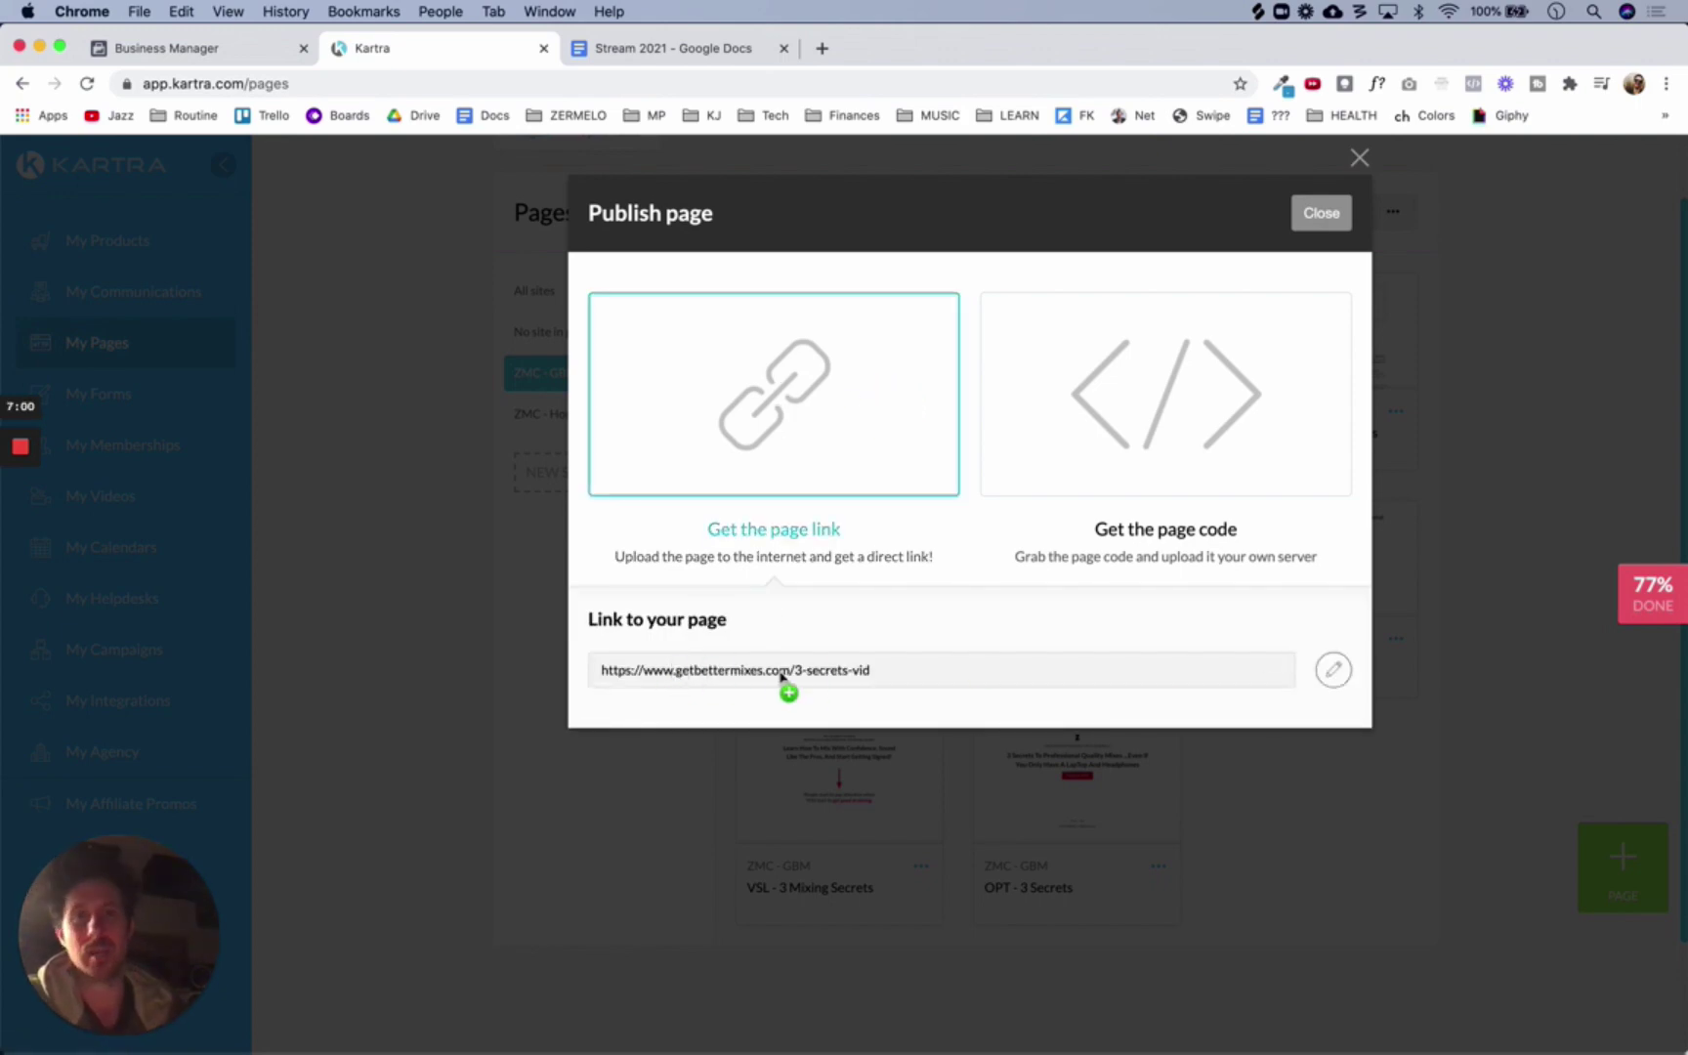
{"action": "left_click", "coordinate": [1334, 671]}
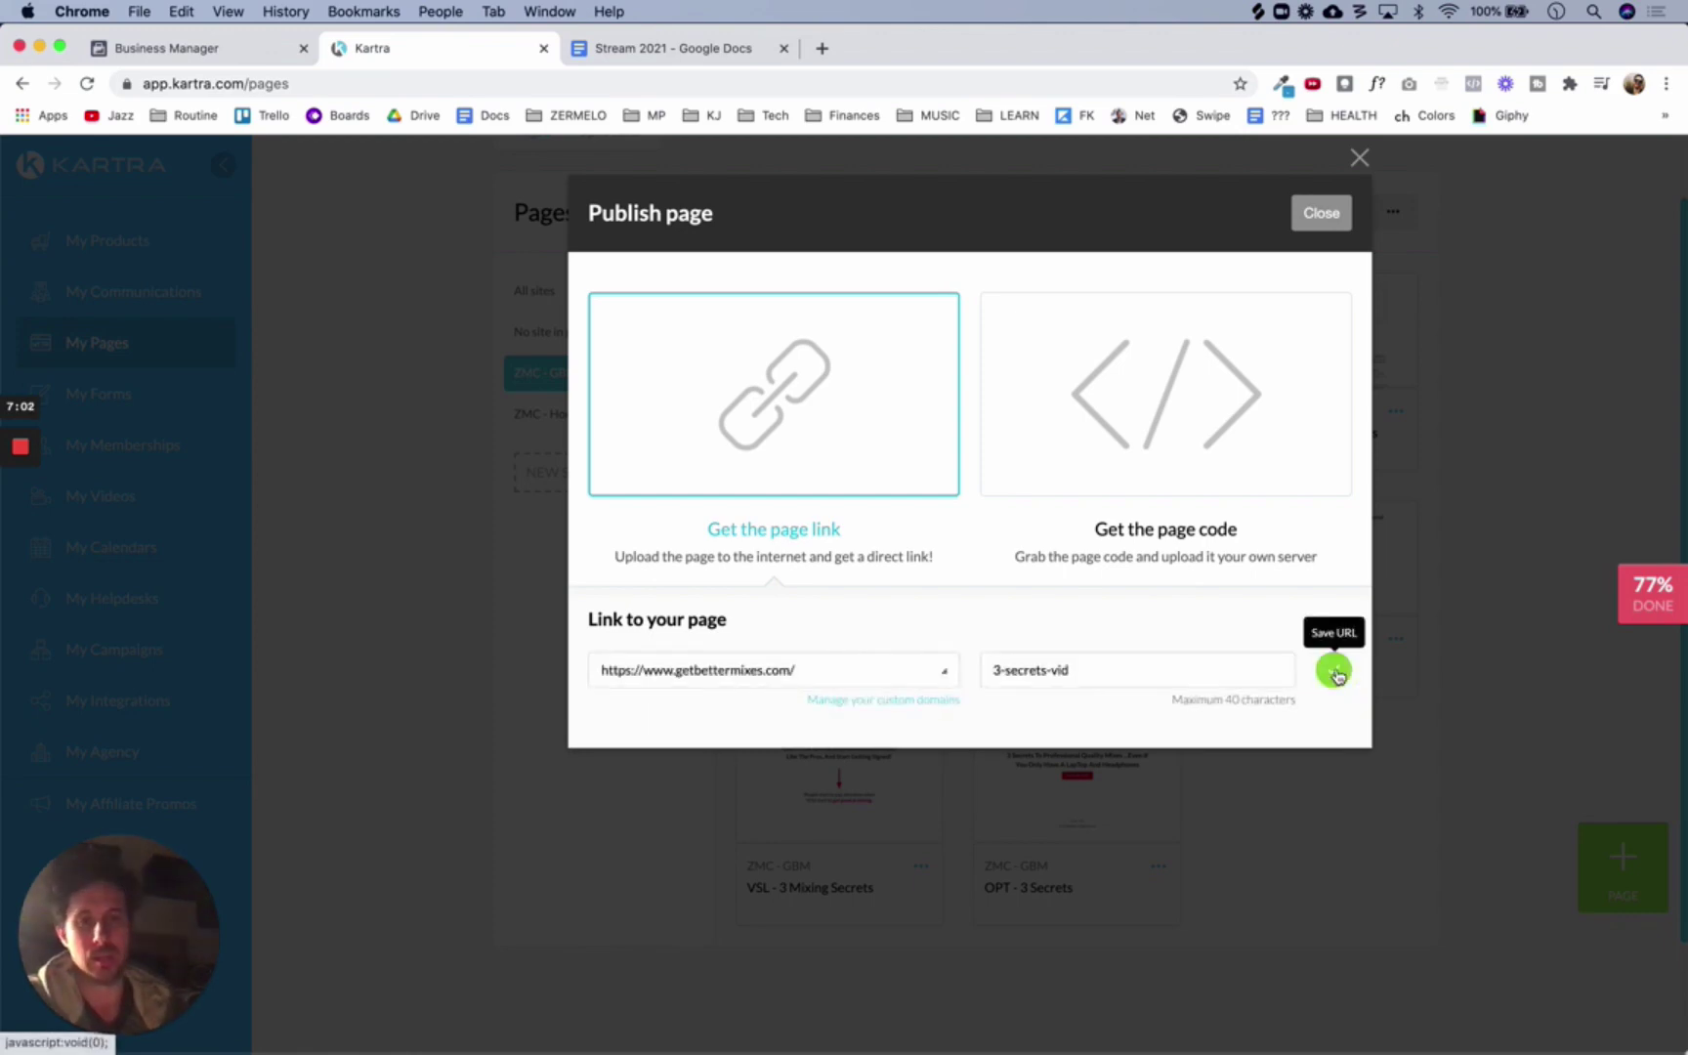
{"action": "left_click", "coordinate": [846, 673]}
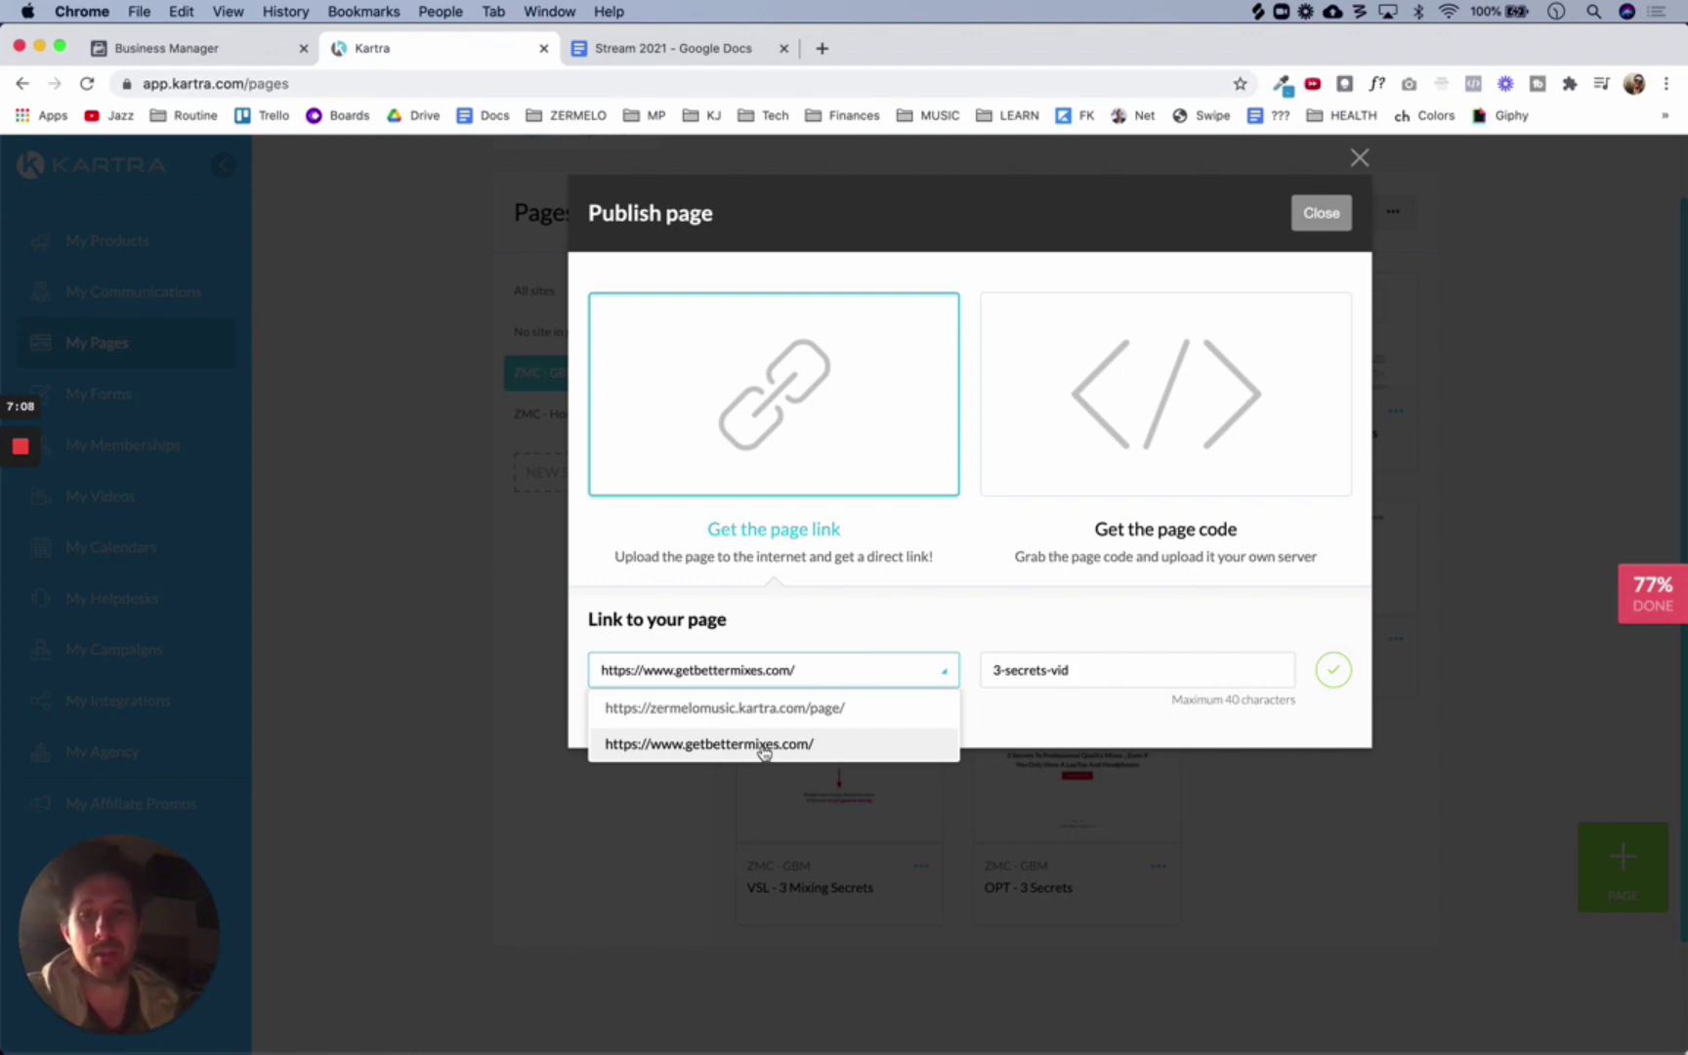
{"action": "left_click", "coordinate": [763, 744]}
{"action": "left_click", "coordinate": [870, 616]}
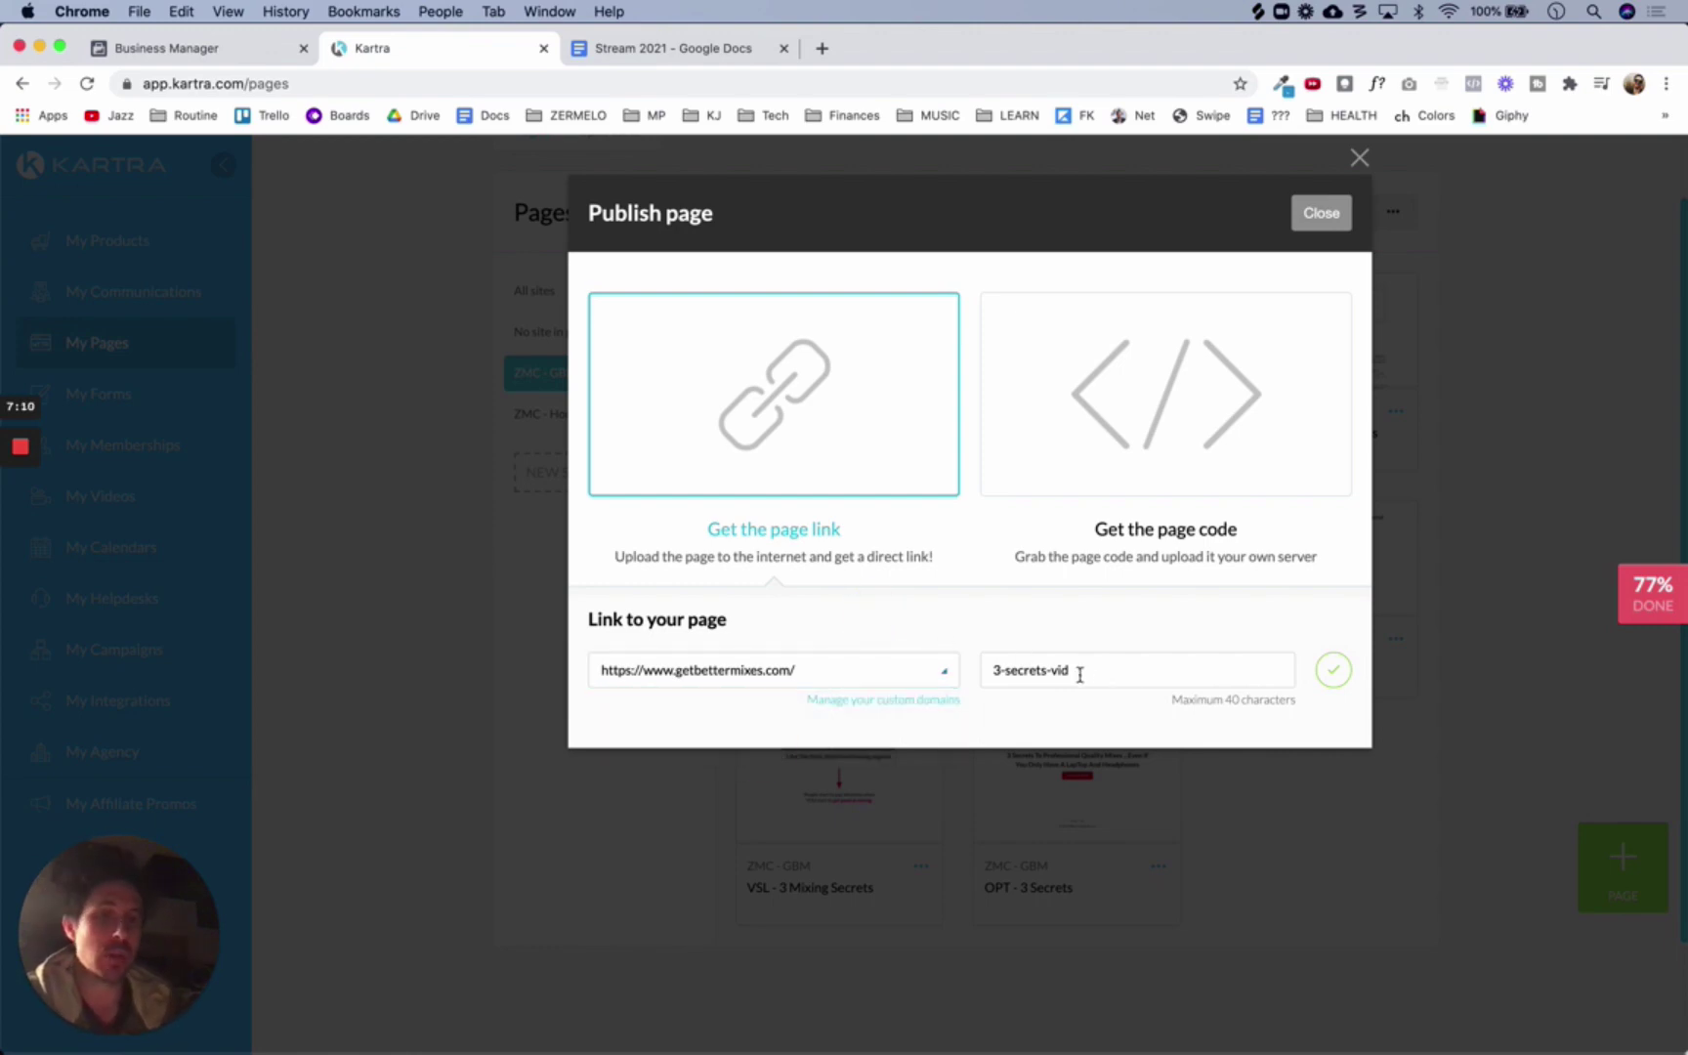
{"action": "left_click_drag", "start_coordinate": [1080, 674], "coordinate": [967, 676]}
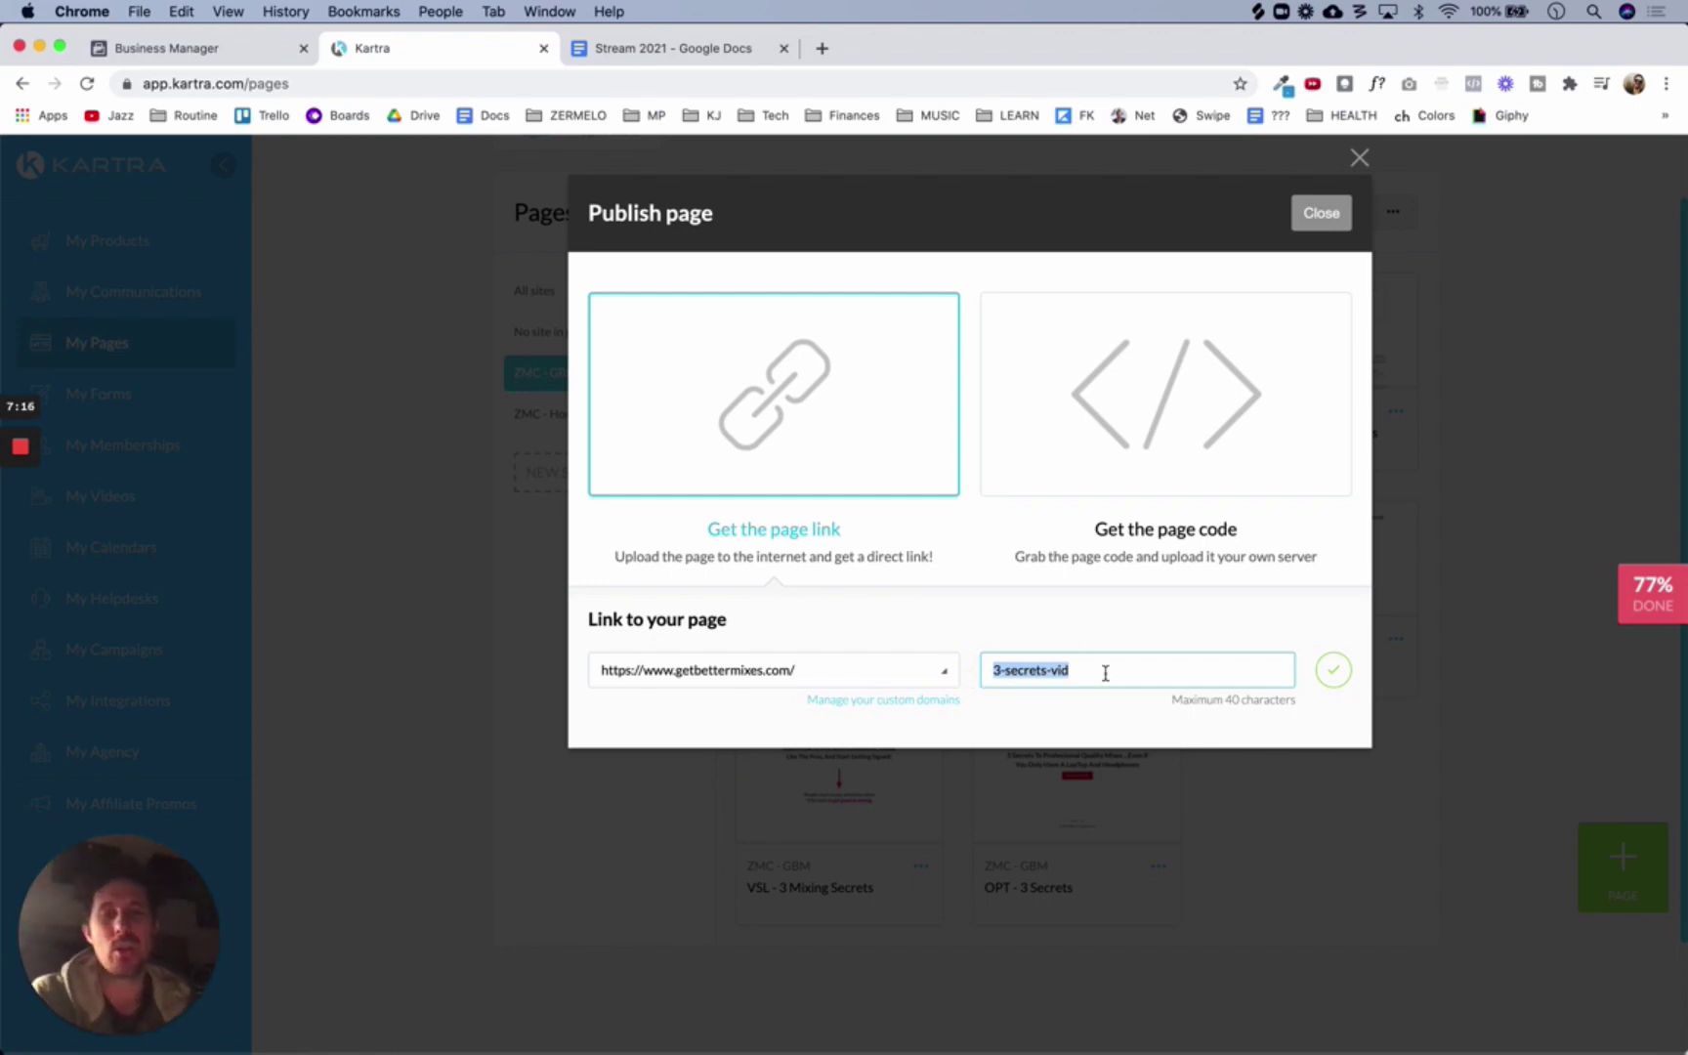
{"action": "left_click_drag", "start_coordinate": [1116, 674], "coordinate": [953, 657]}
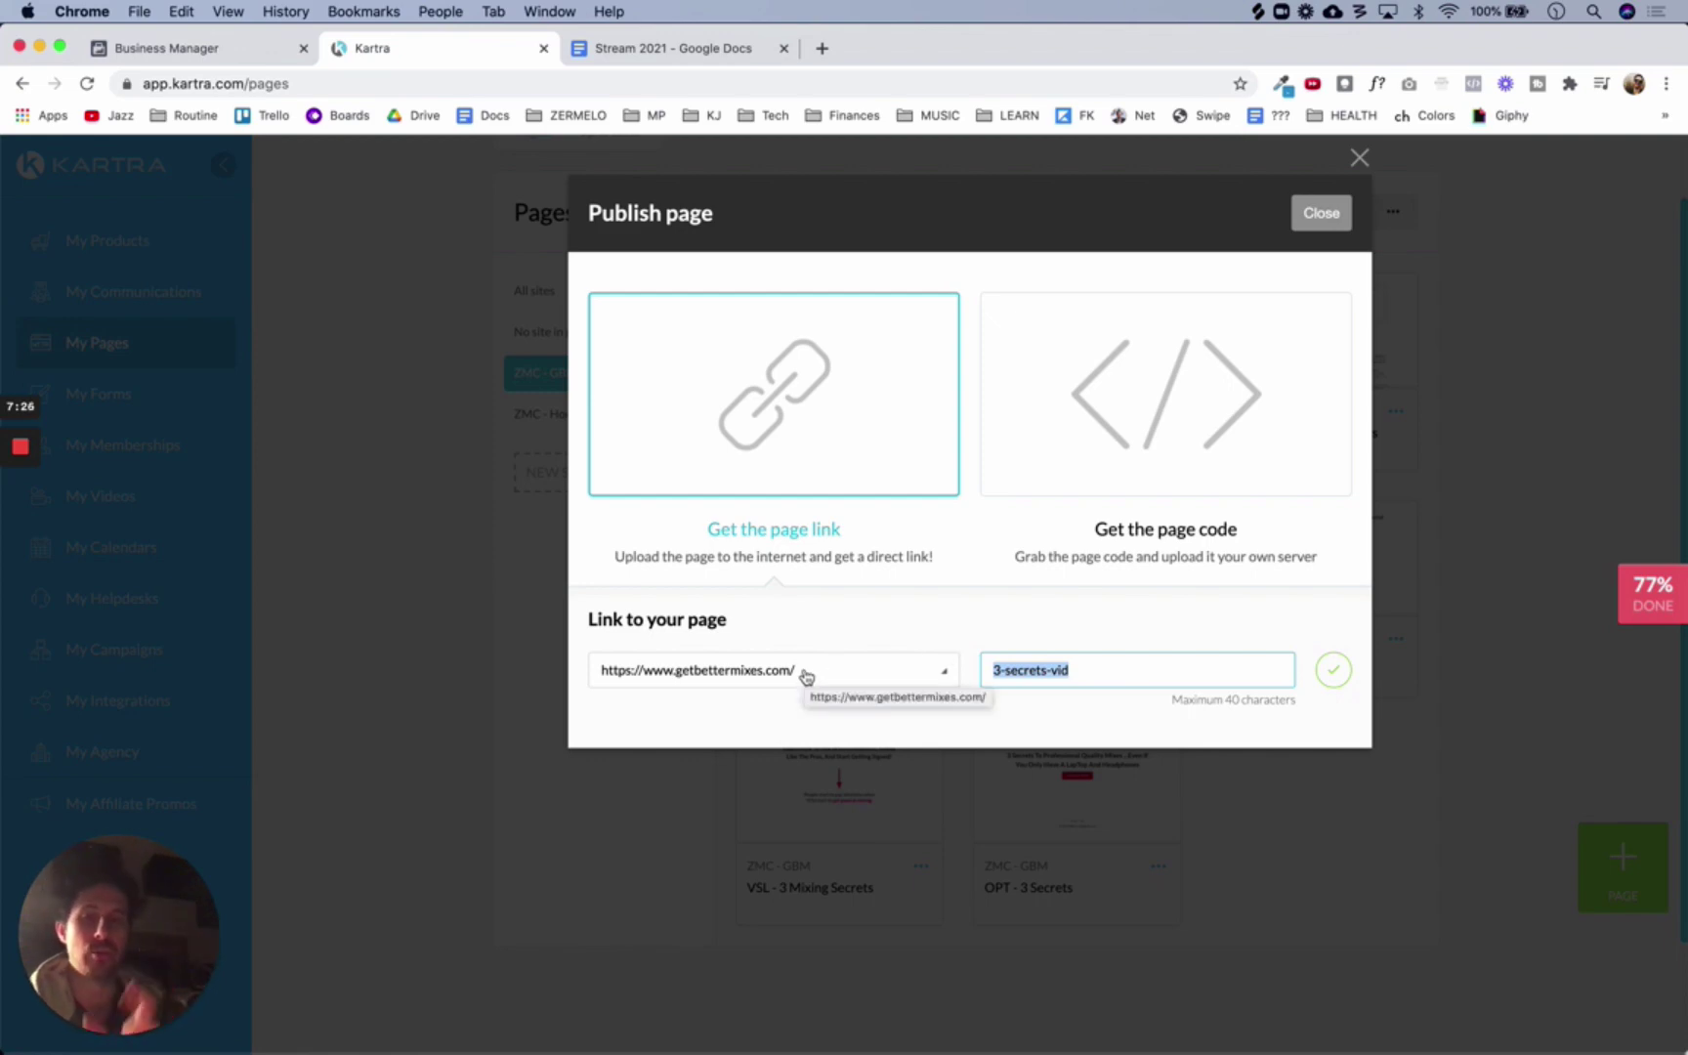
{"action": "left_click", "coordinate": [845, 645]}
{"action": "left_click", "coordinate": [1339, 674]}
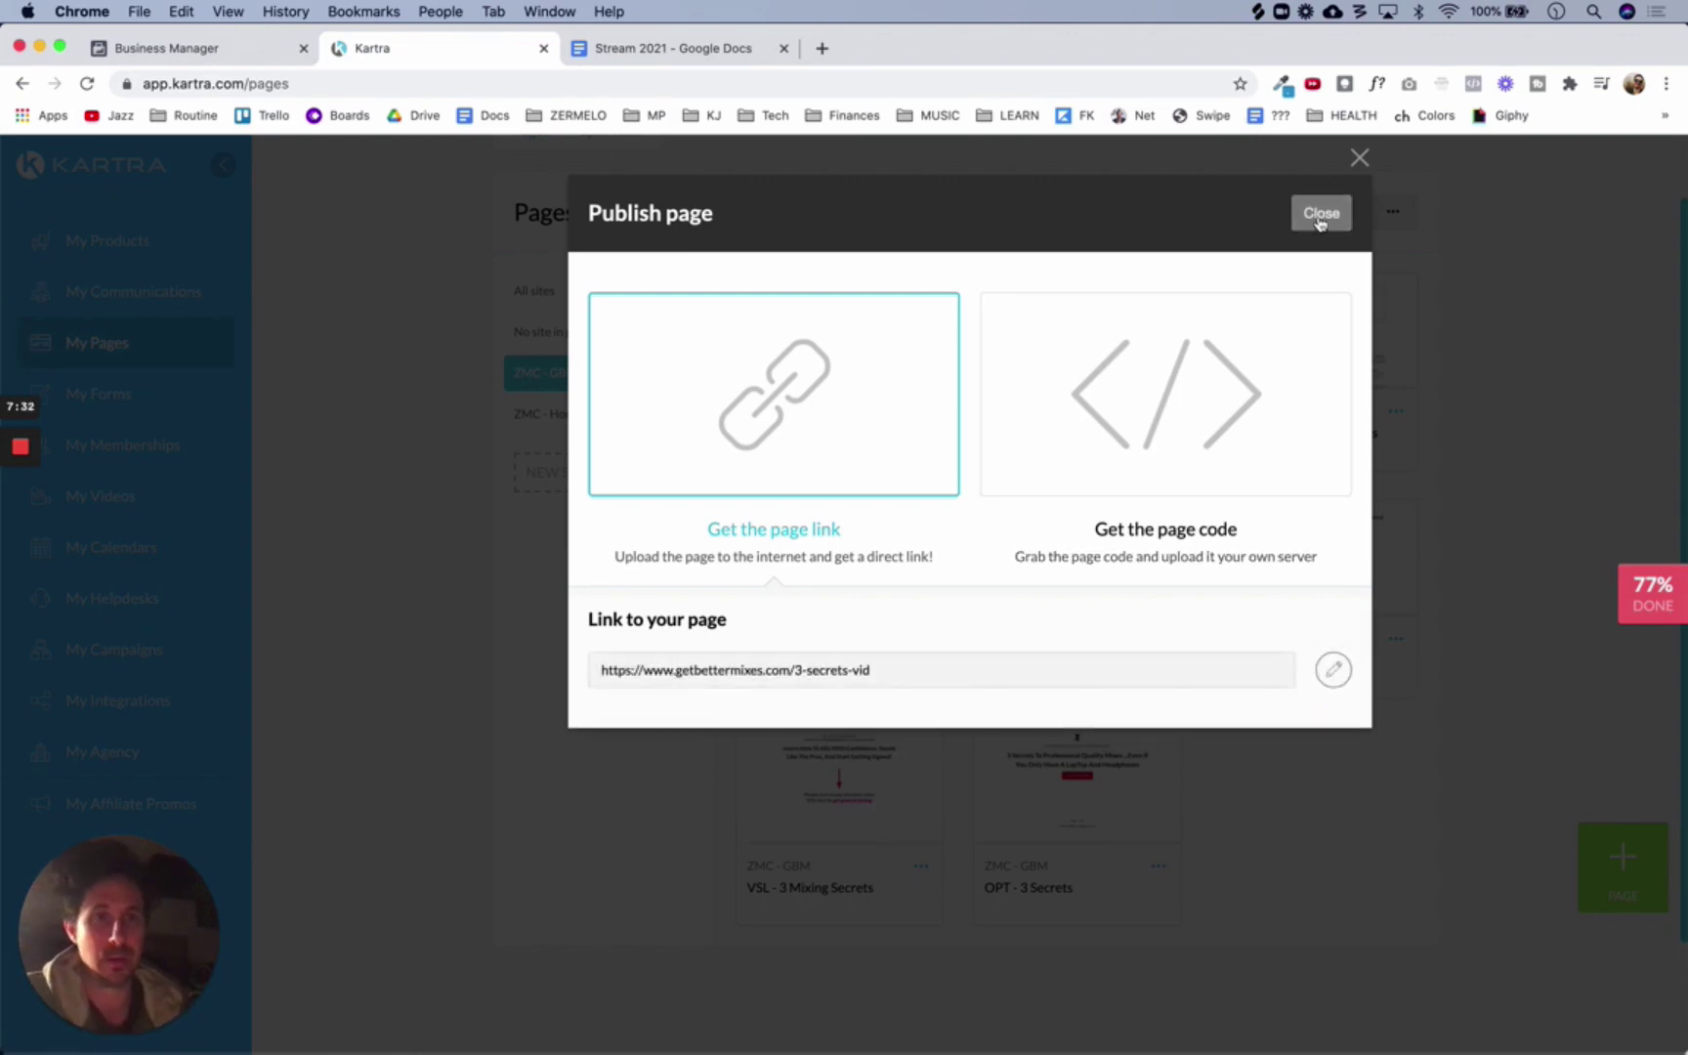
{"action": "left_click", "coordinate": [1320, 215]}
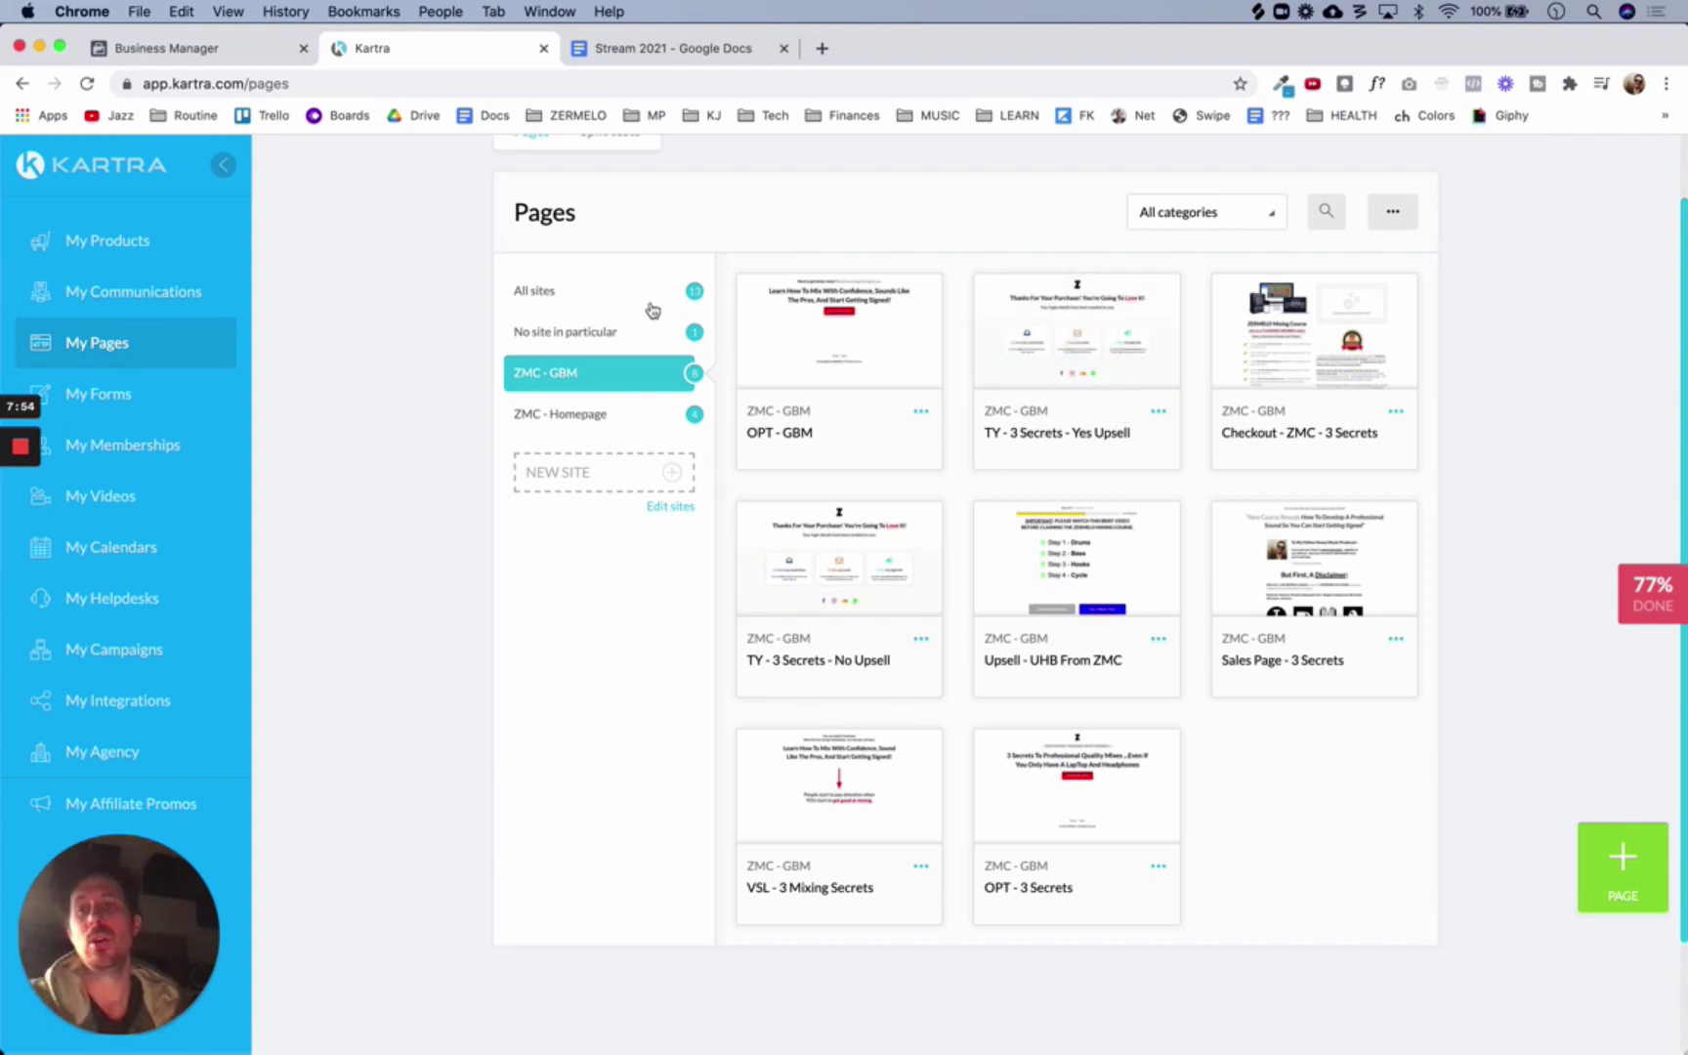
Switch to Facebook Business Manager, open Events Manager and review the events of the ZERMELO - Producers pixel
{"action": "left_click", "coordinate": [187, 51]}
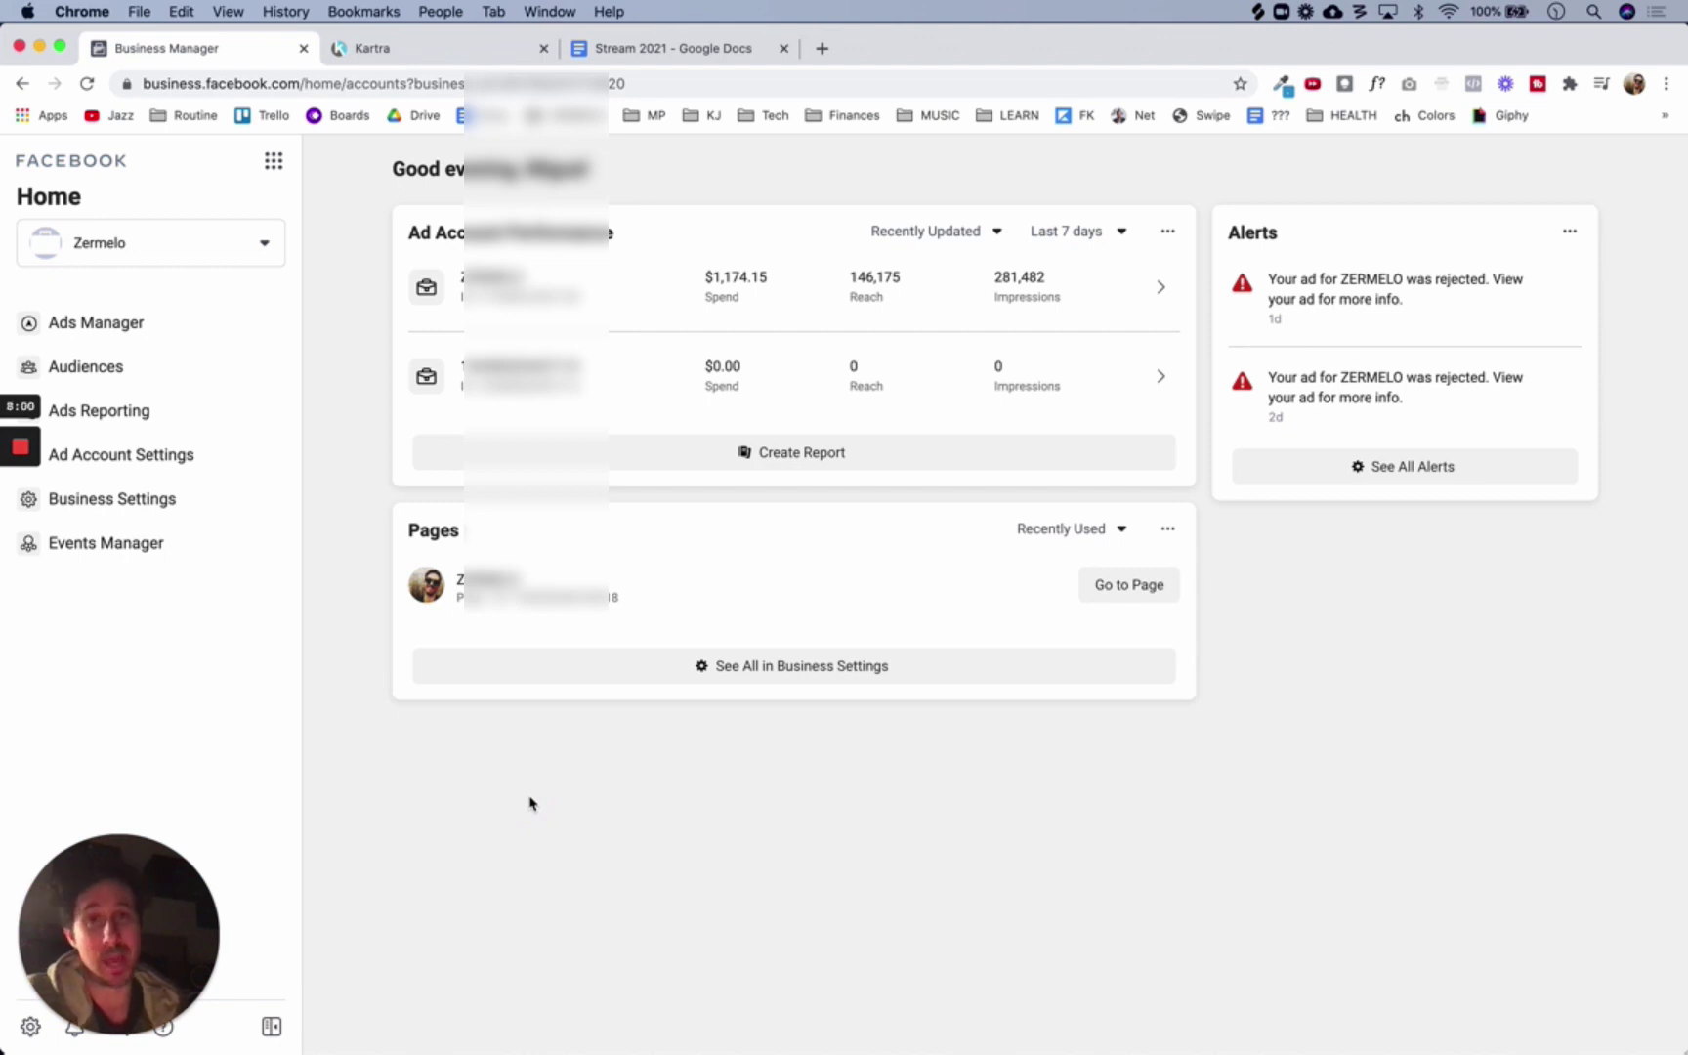
{"action": "left_click", "coordinate": [274, 162]}
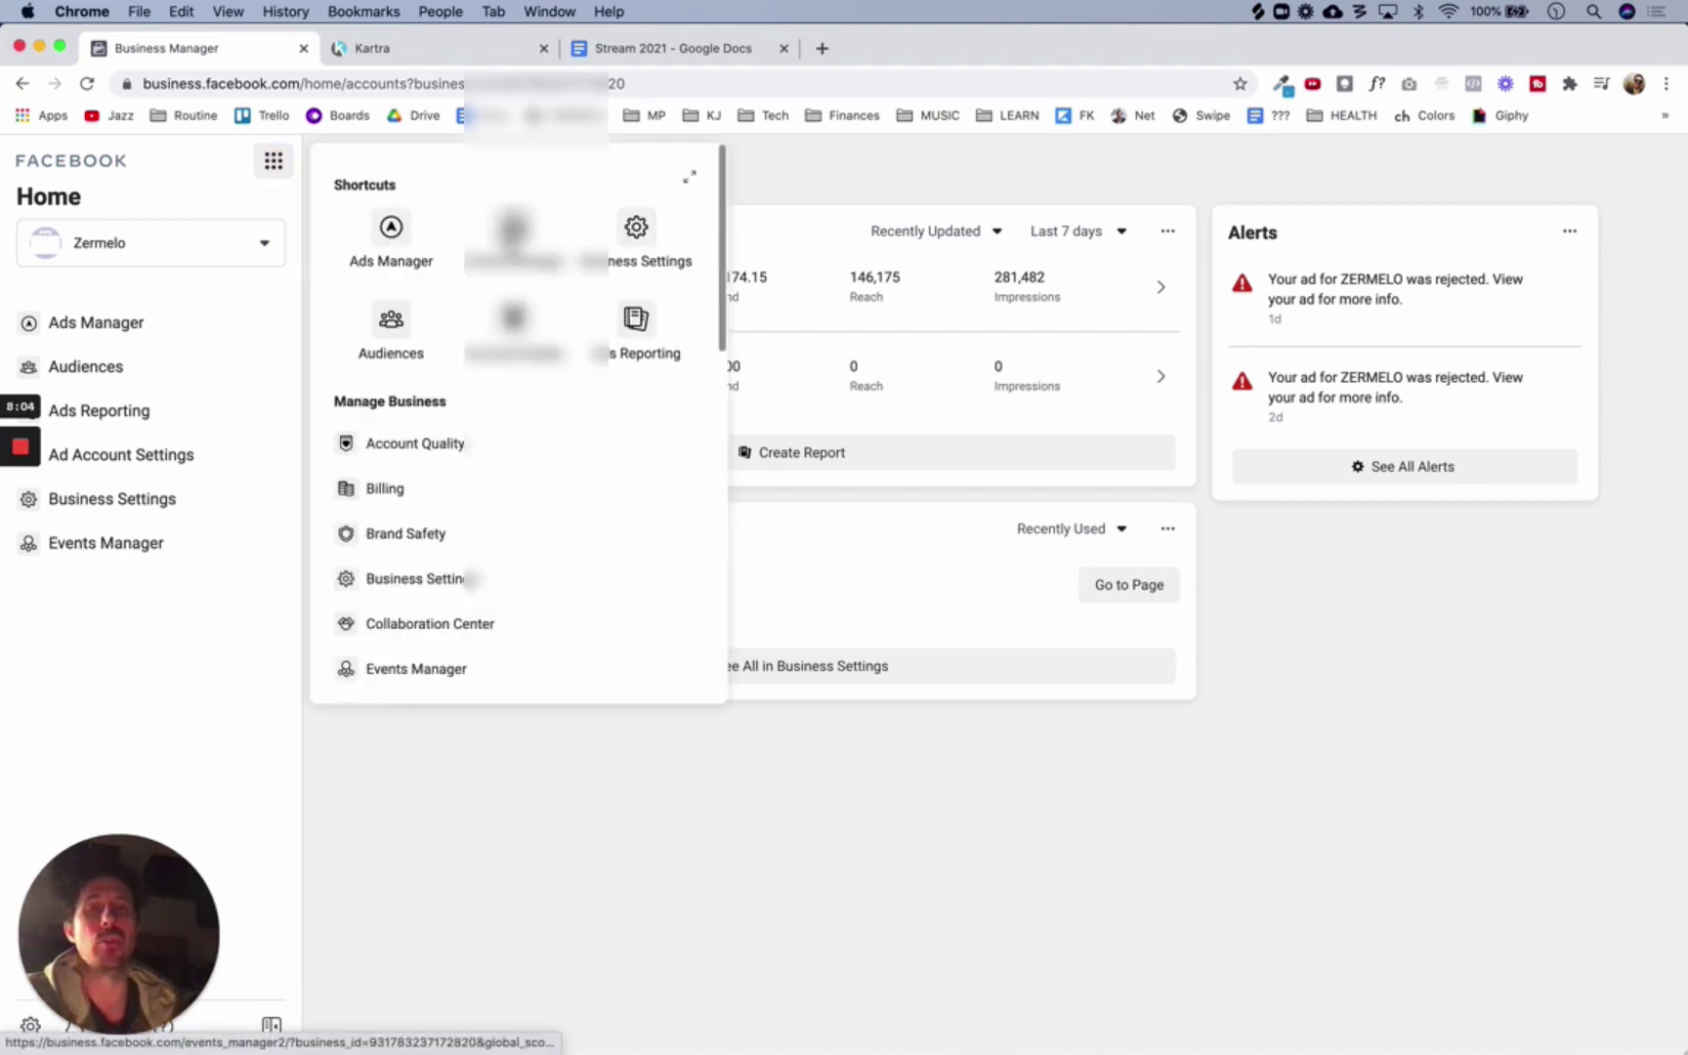
{"action": "left_click", "coordinate": [509, 242]}
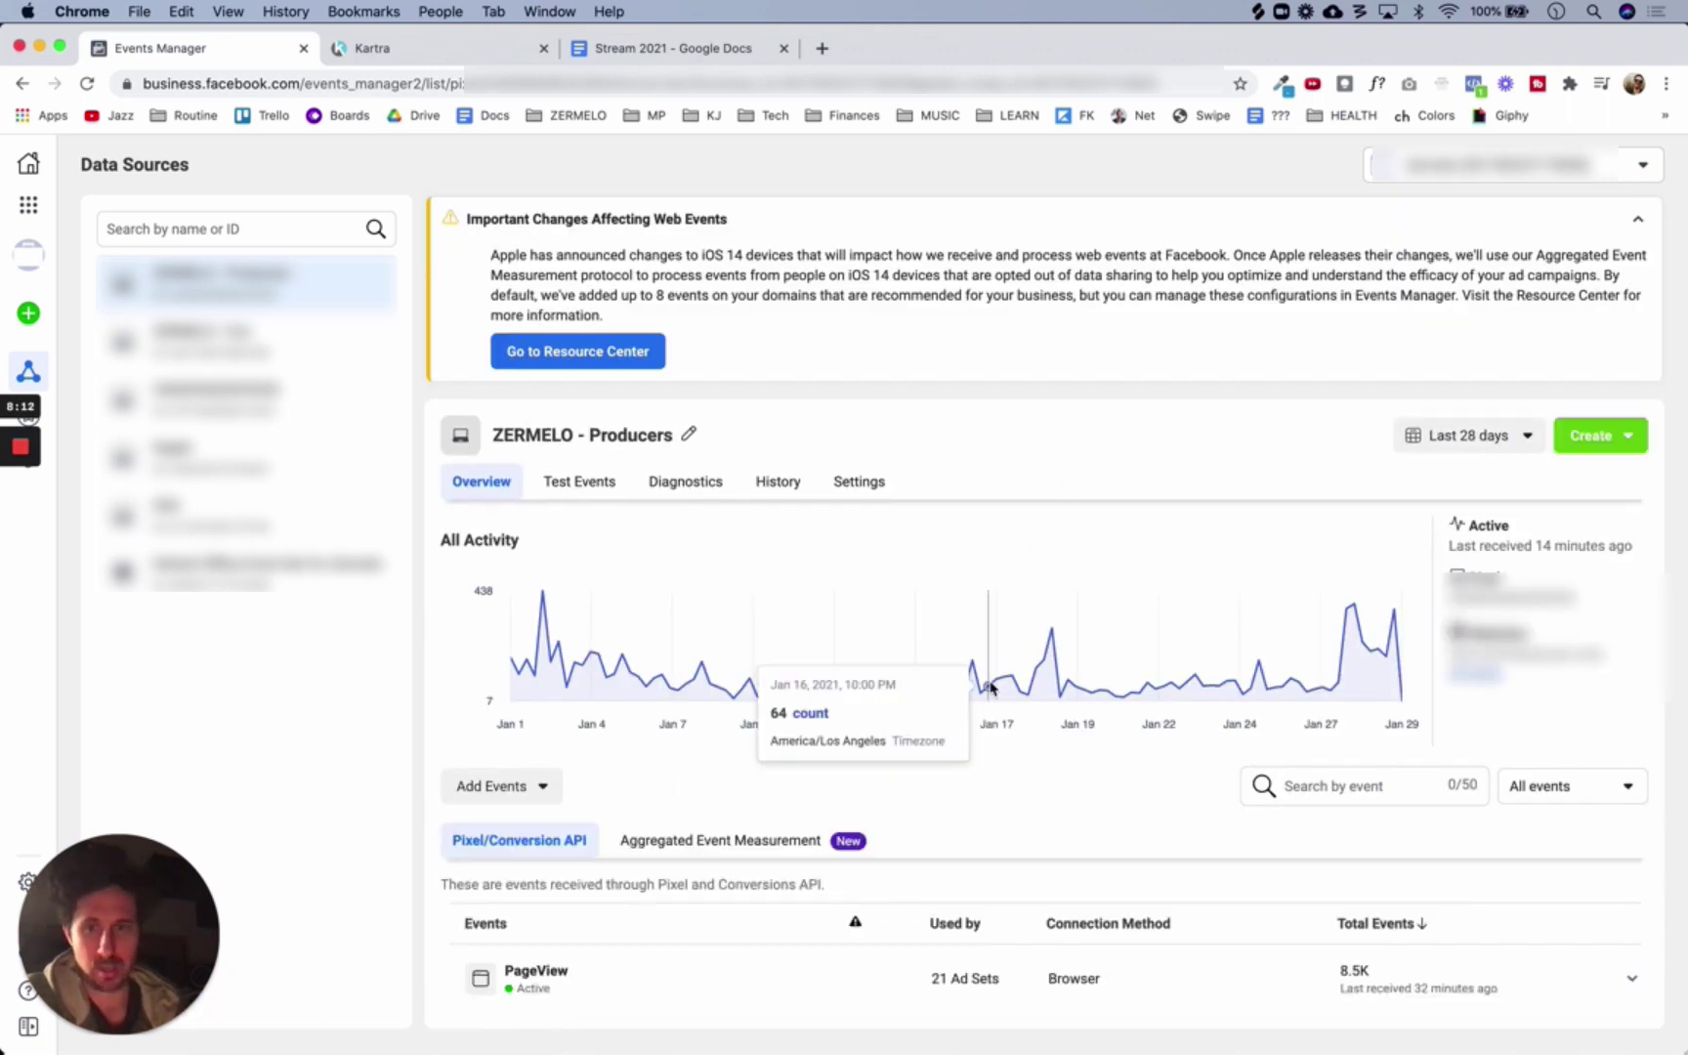
{"action": "scroll", "coordinate": [992, 689], "scroll_direction": "down", "scroll_amount": 3}
{"action": "scroll", "coordinate": [991, 689], "scroll_direction": "down", "scroll_amount": 2}
{"action": "scroll", "coordinate": [991, 688], "scroll_direction": "up", "scroll_amount": 5}
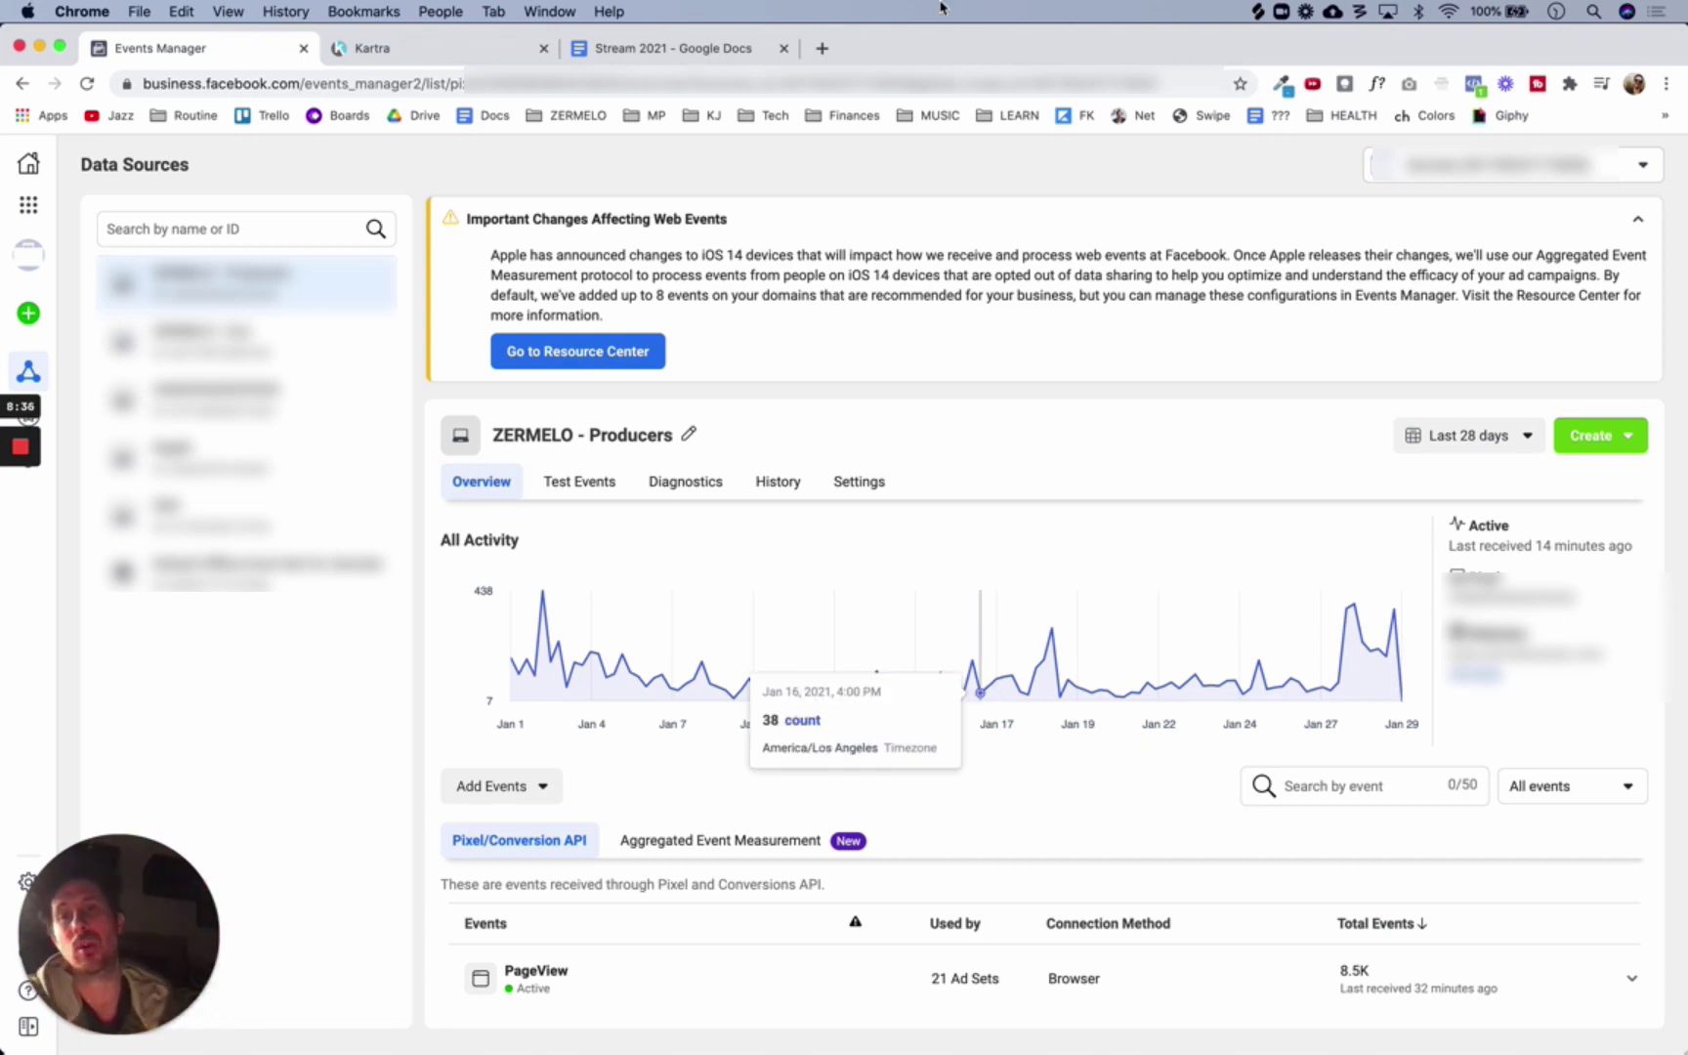
Return to Kartra and preview the OPT - 3 Secrets page and the VSL - 3 Mixing Secrets page
{"action": "left_click", "coordinate": [443, 61]}
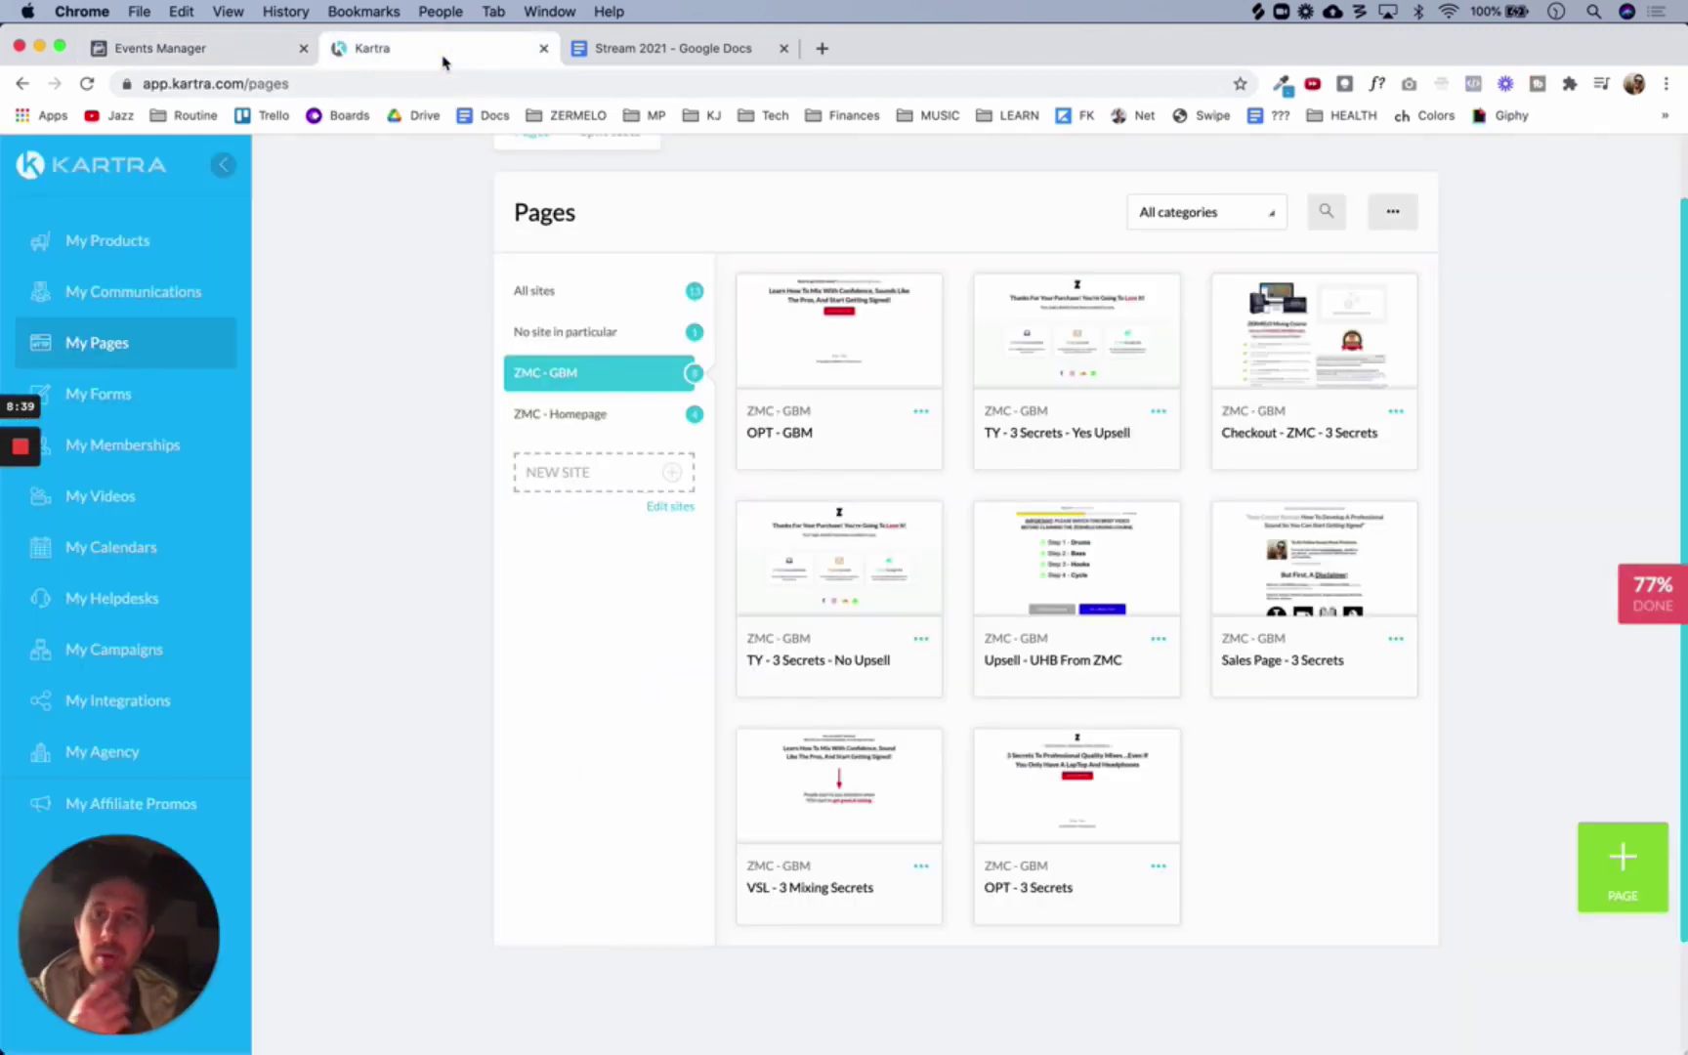
{"action": "left_click", "coordinate": [369, 429]}
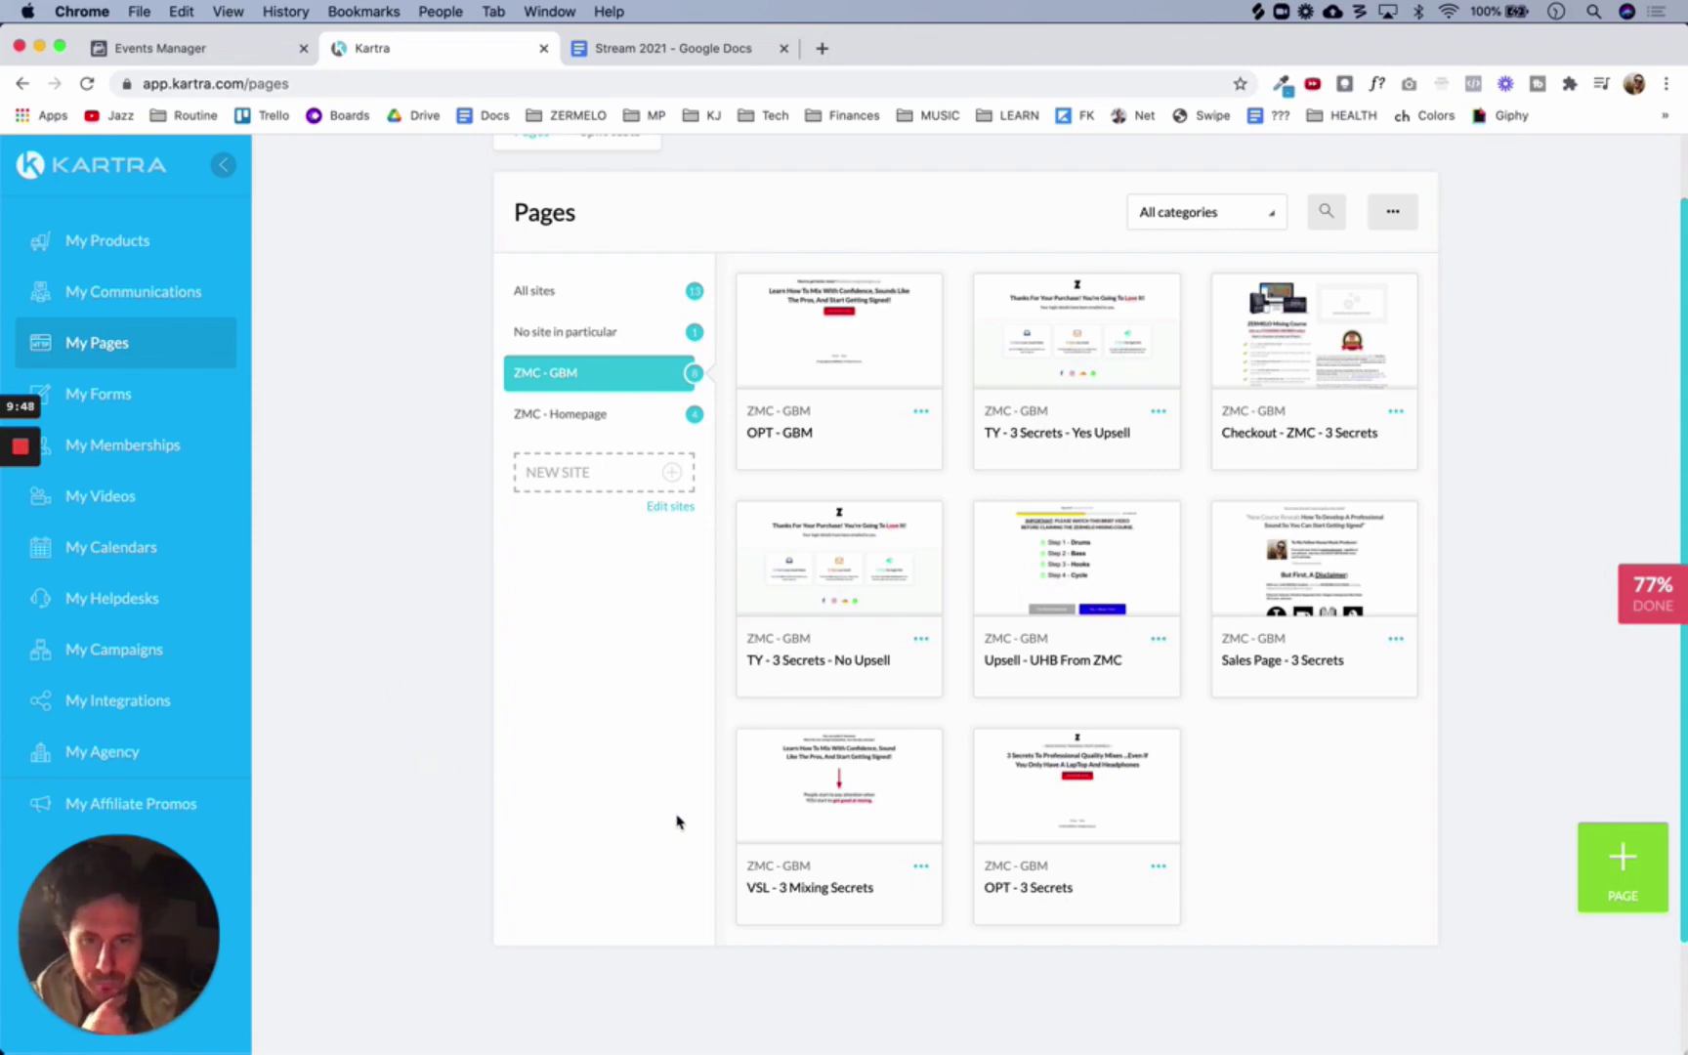
{"action": "mouse_move", "coordinate": [1085, 830]}
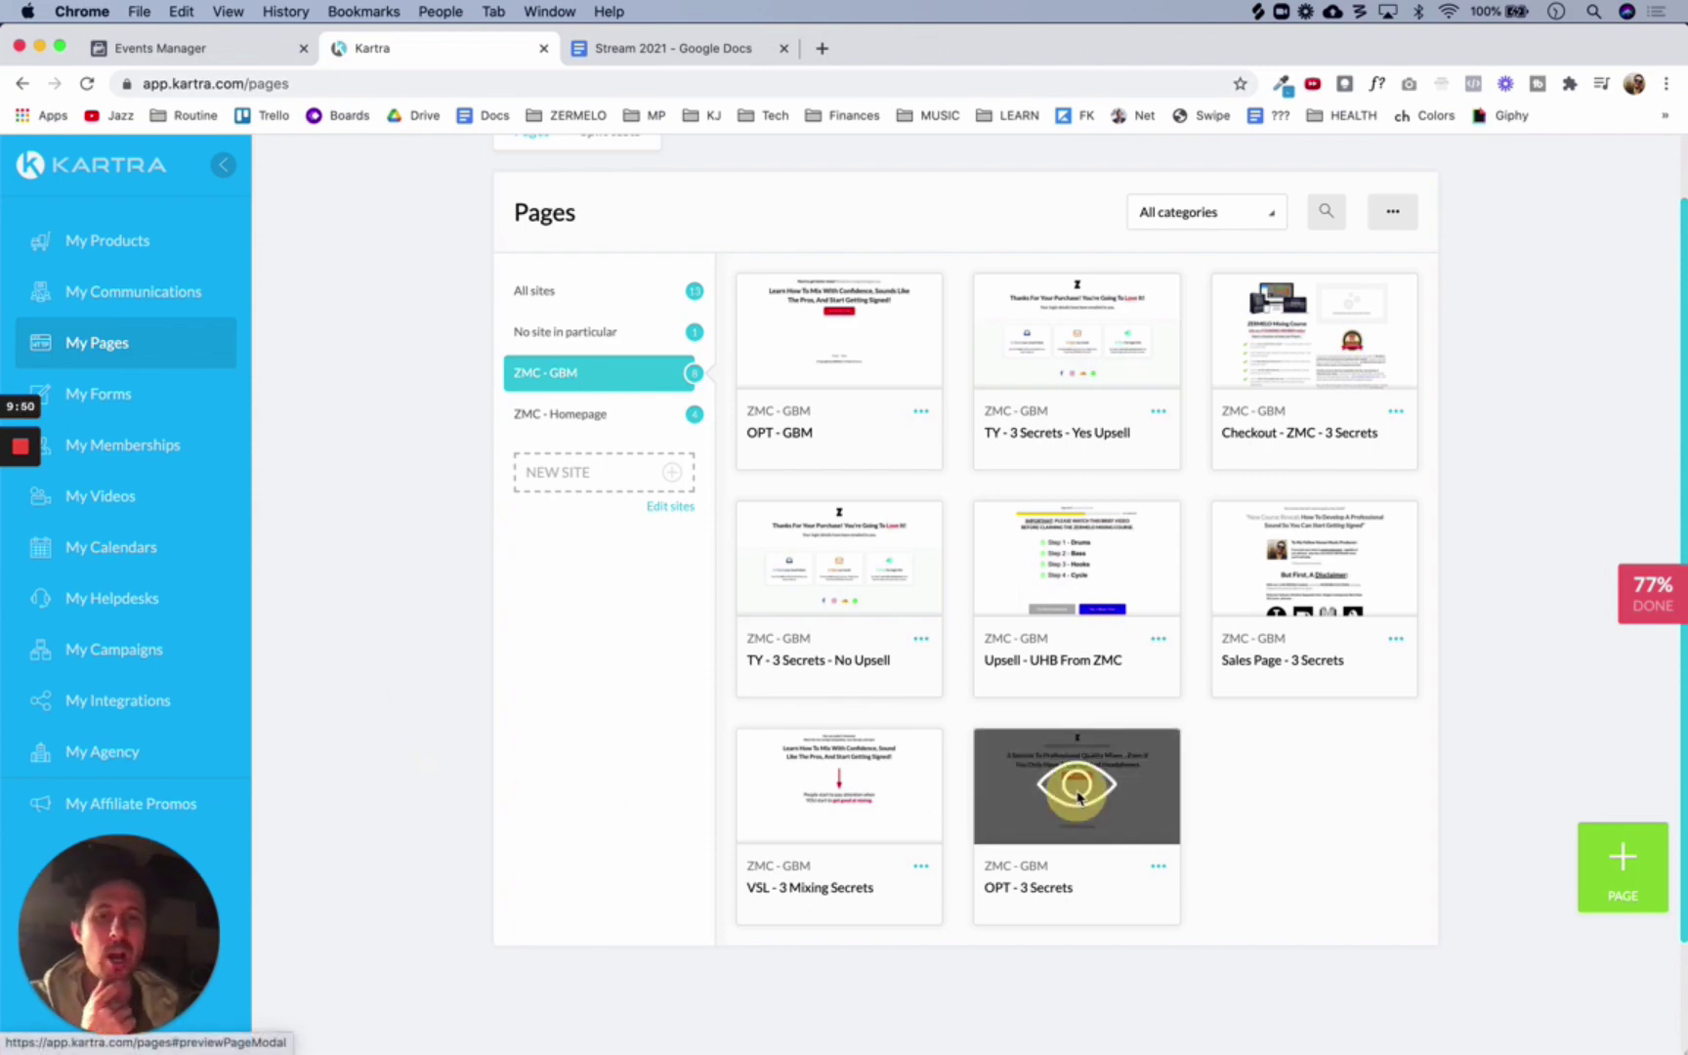
{"action": "left_click", "coordinate": [1079, 786]}
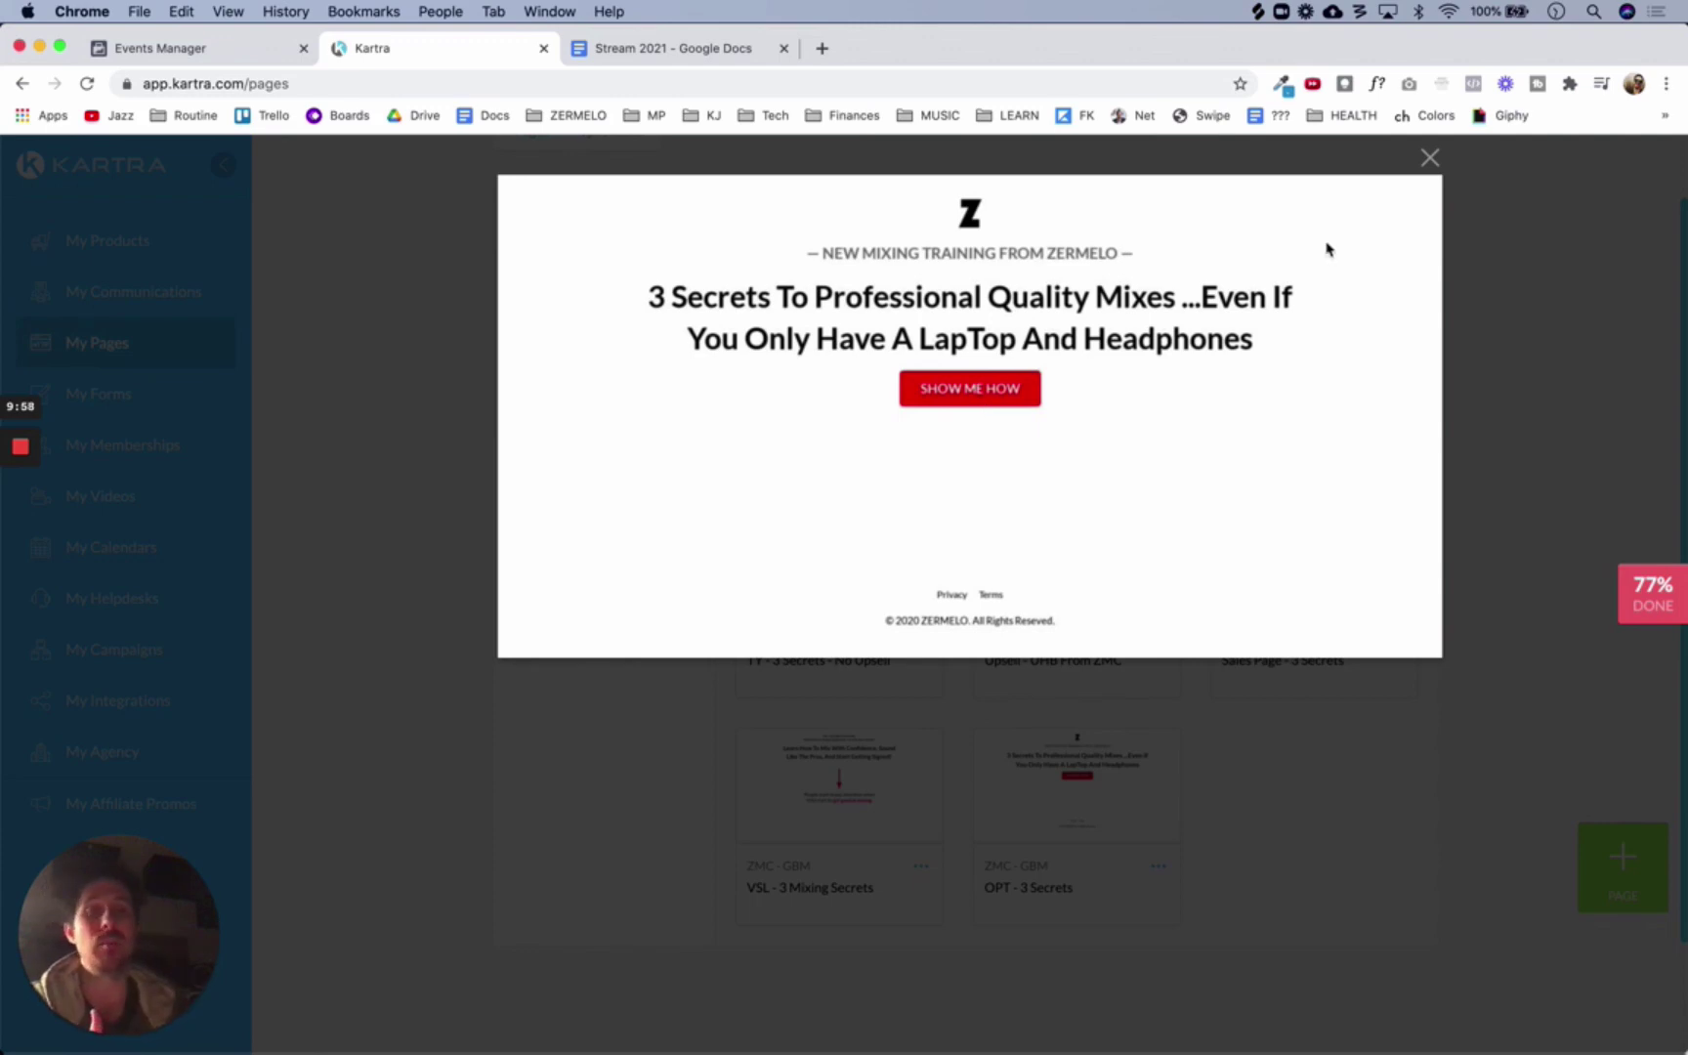
{"action": "left_click", "coordinate": [1430, 158]}
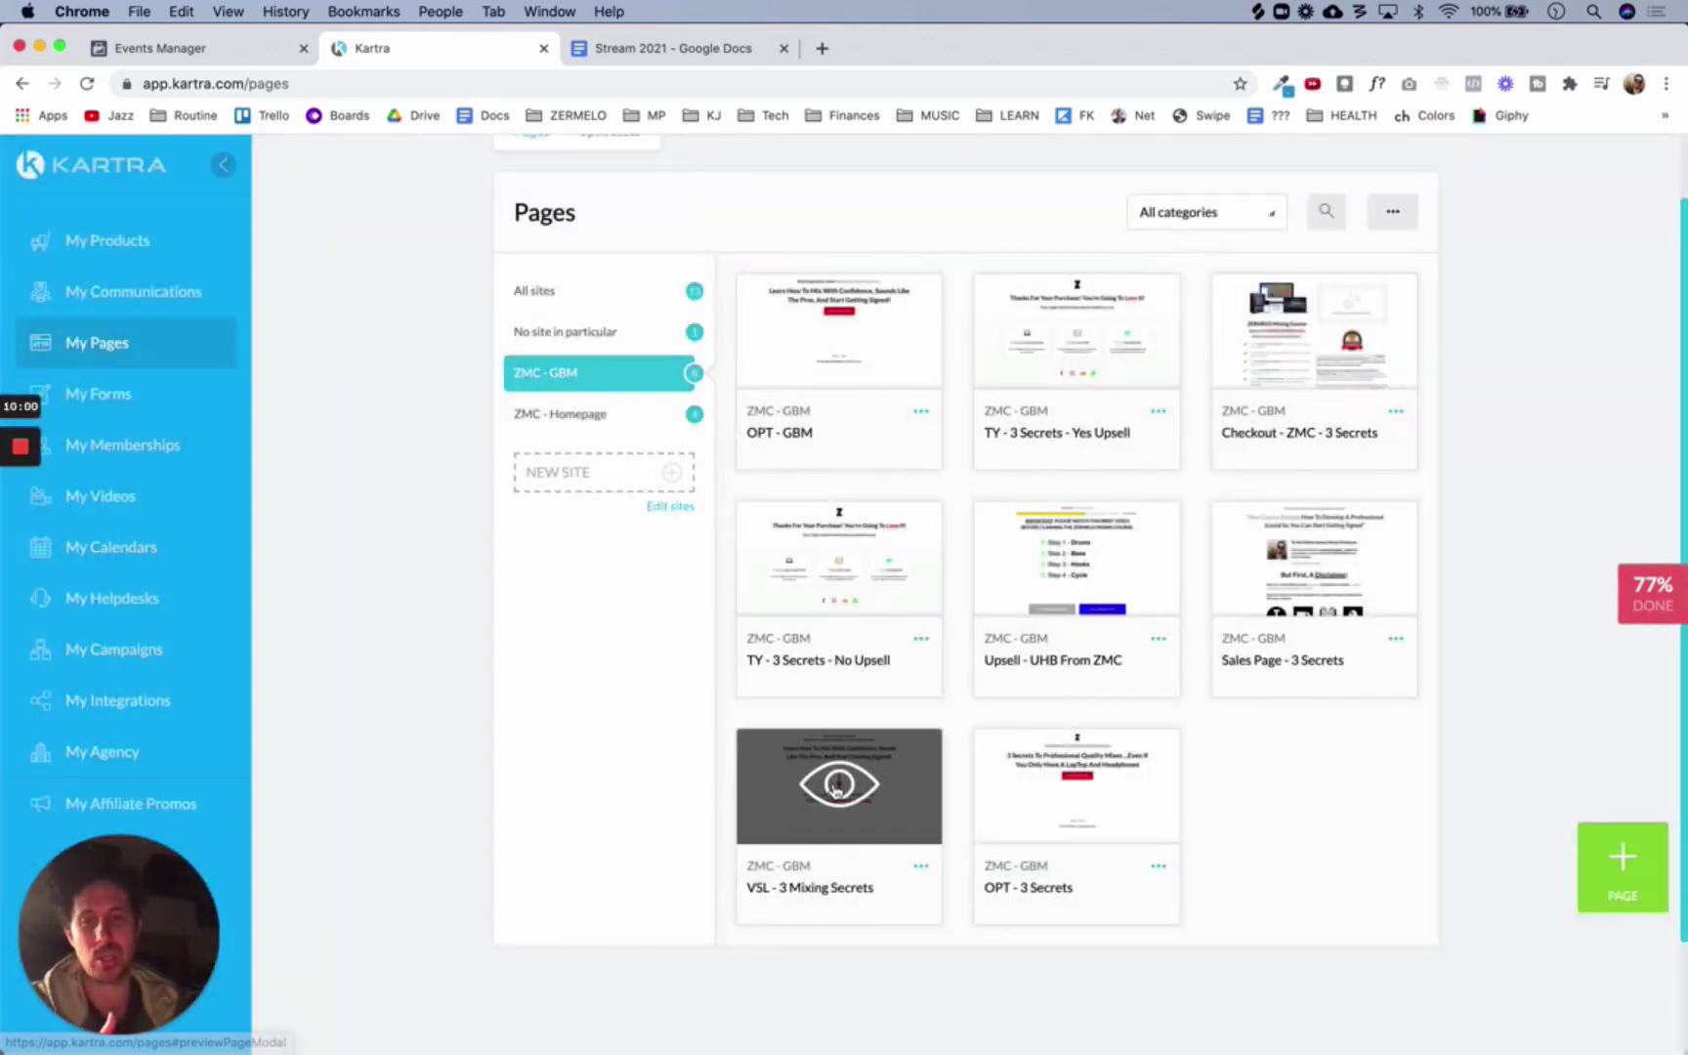
{"action": "left_click", "coordinate": [835, 787]}
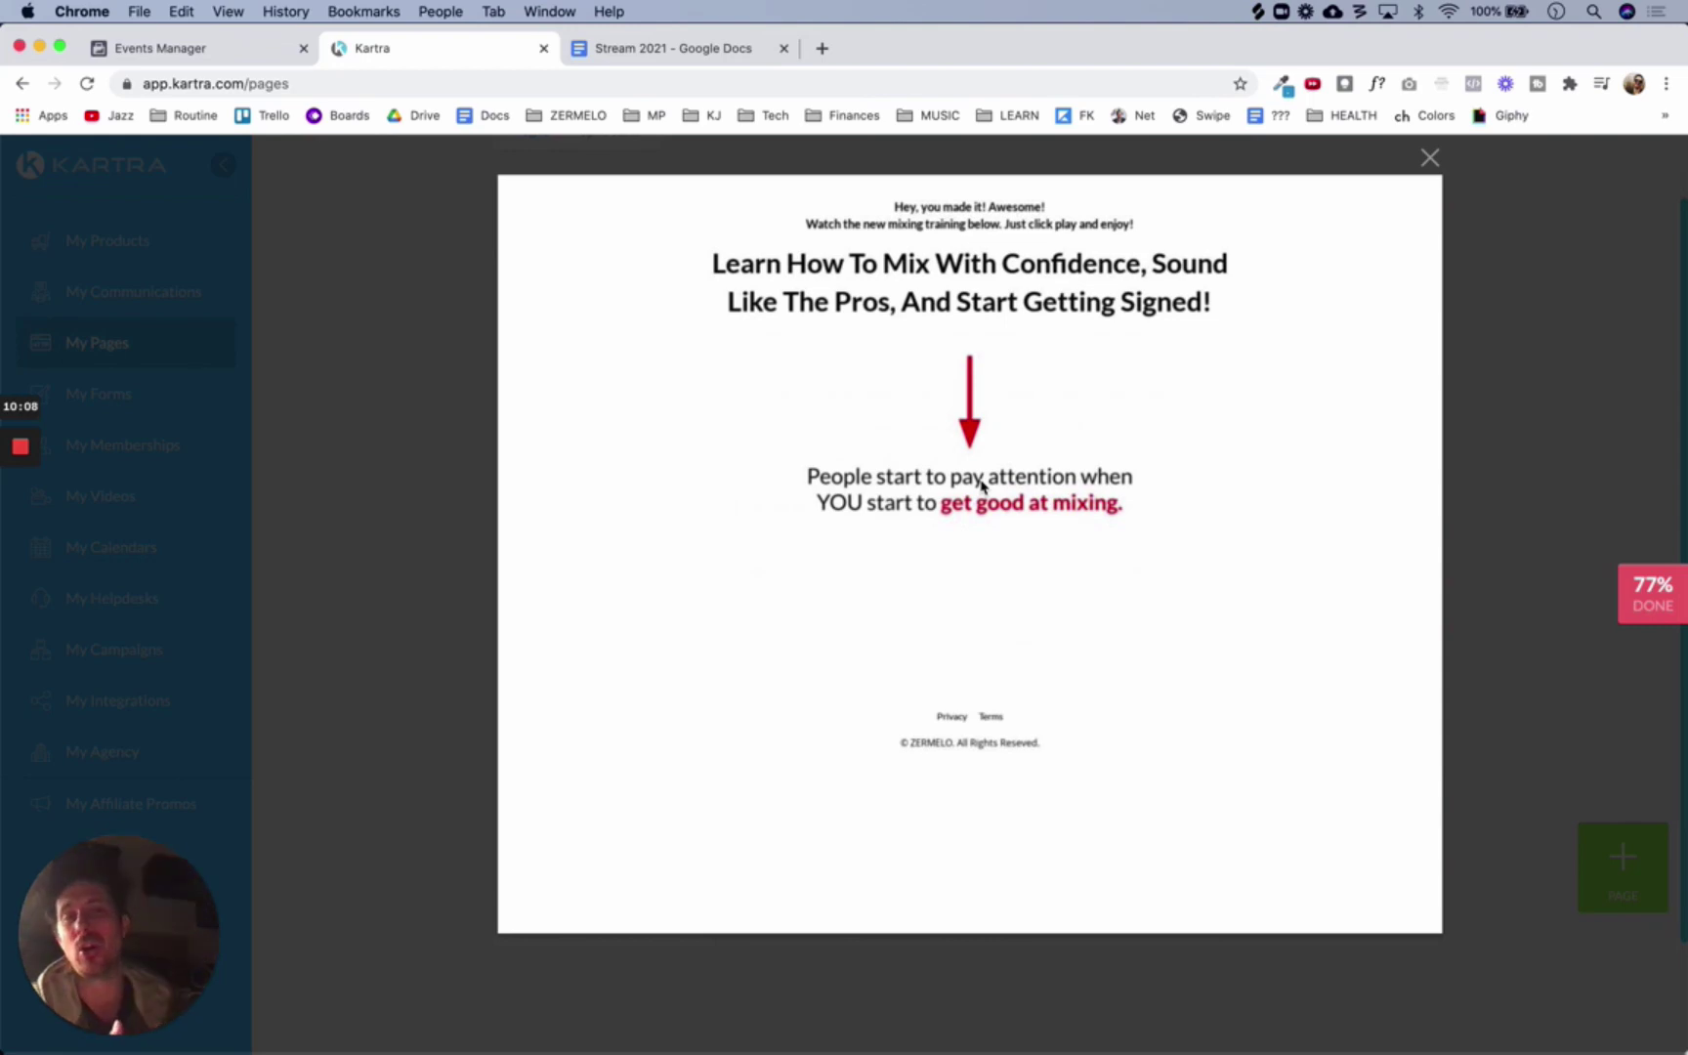
Close the preview, open the VSL - 3 Mixing Secrets page in the editor and display its tracking code settings
{"action": "left_click", "coordinate": [1431, 156]}
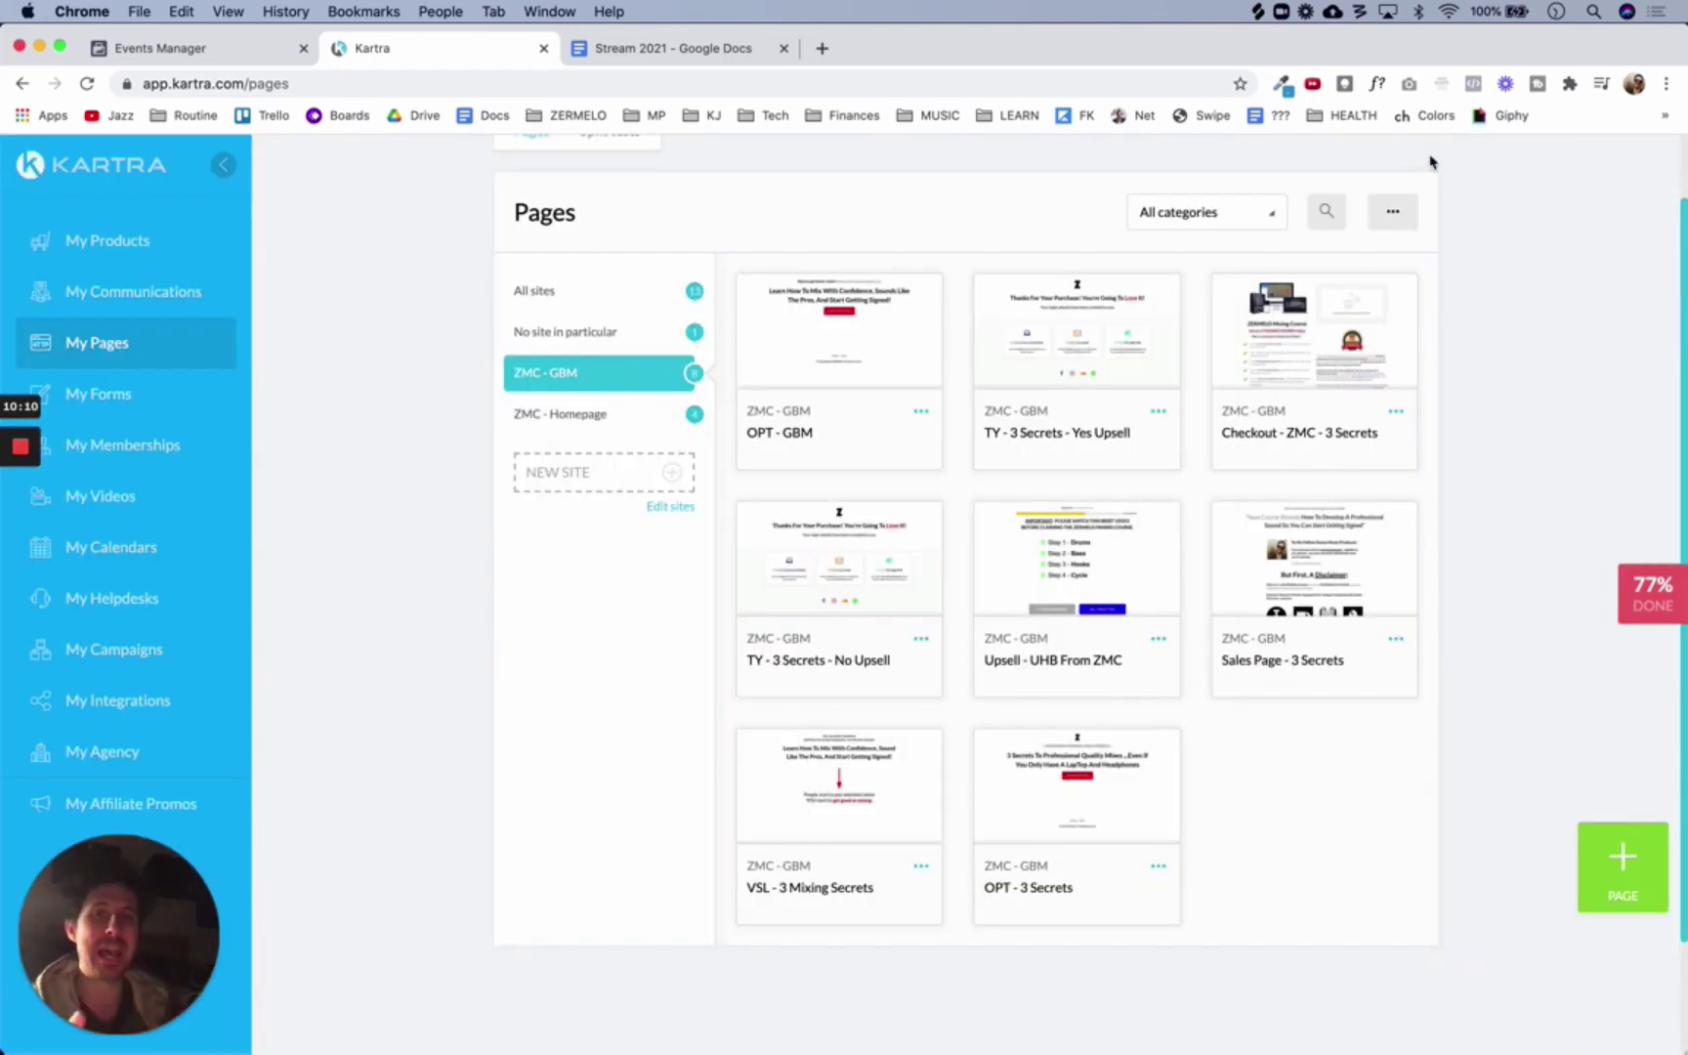
{"action": "left_click", "coordinate": [921, 870]}
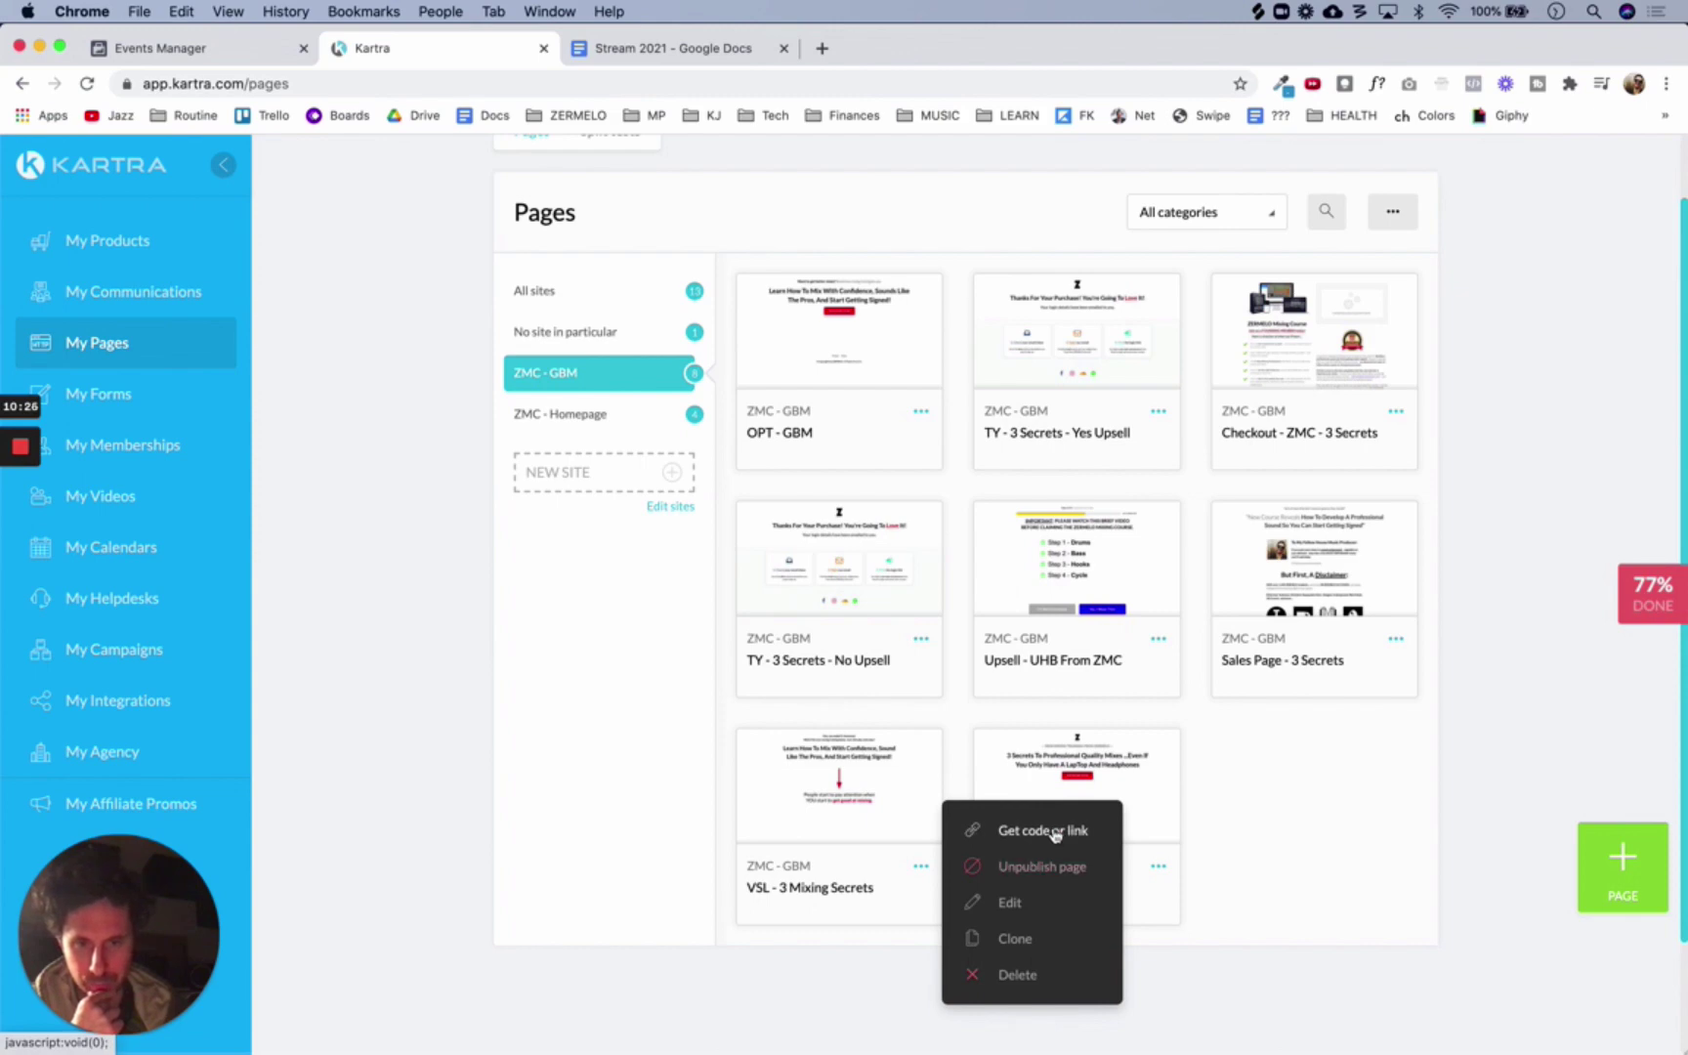
{"action": "left_click", "coordinate": [1010, 900]}
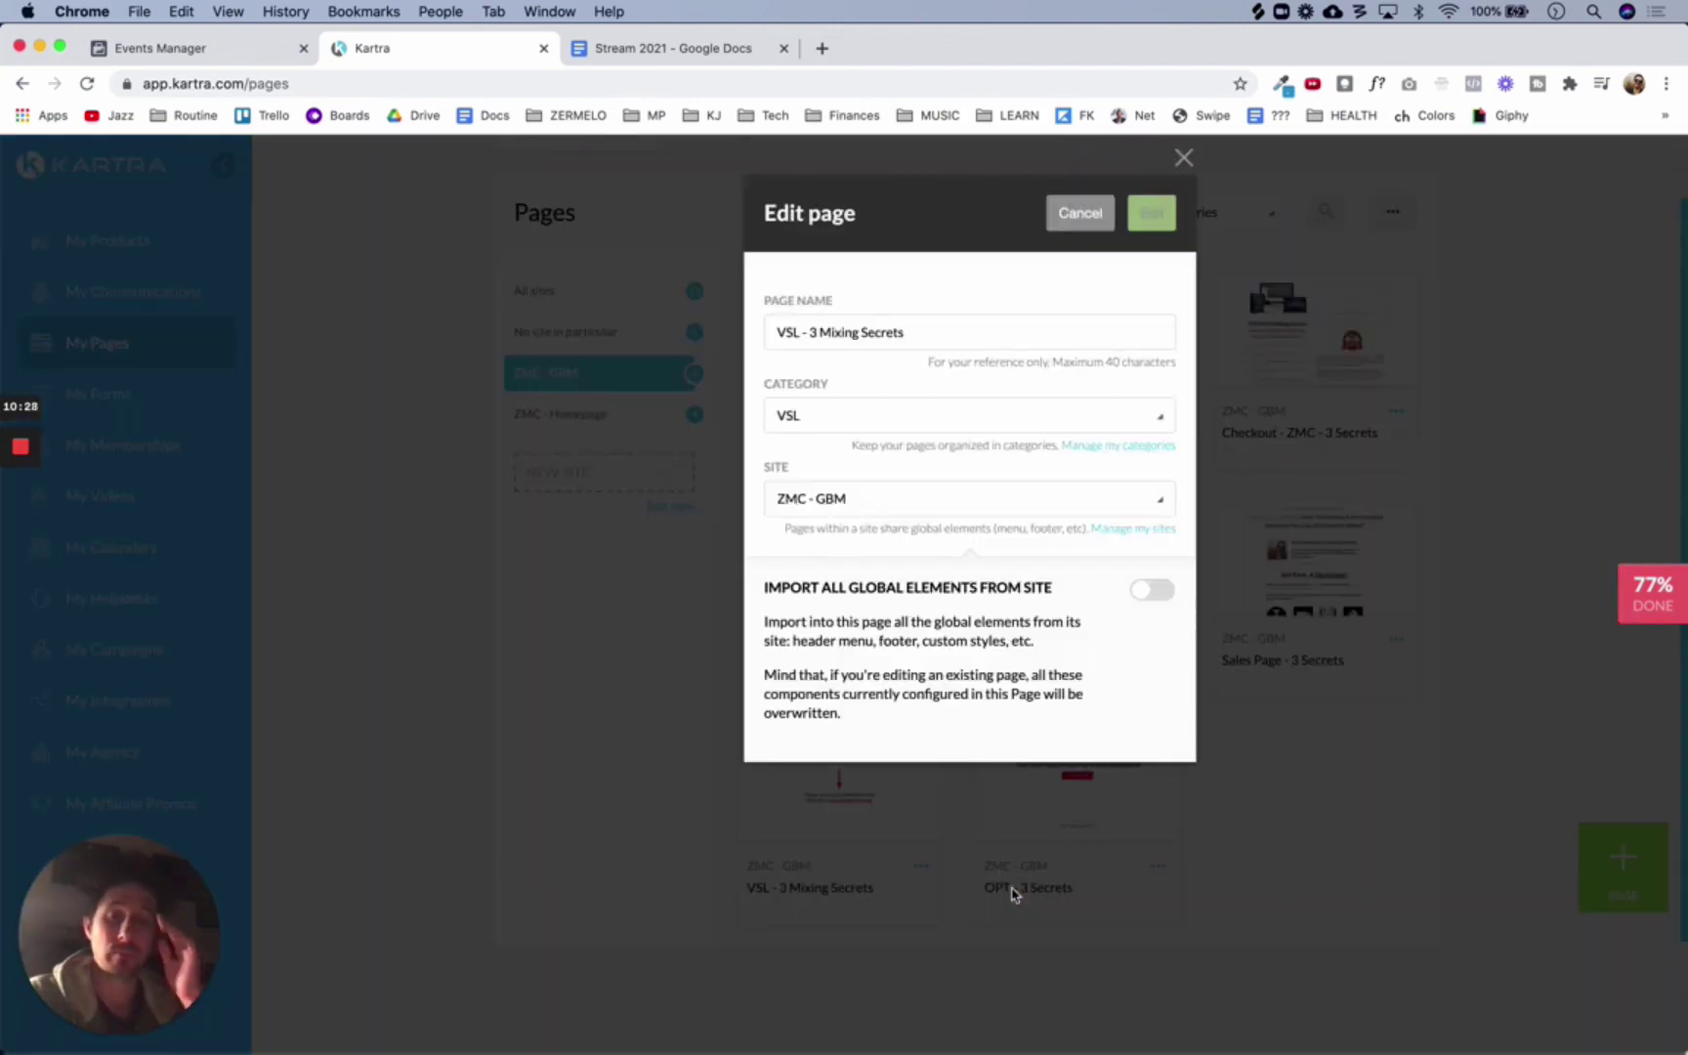
{"action": "left_click", "coordinate": [1152, 231]}
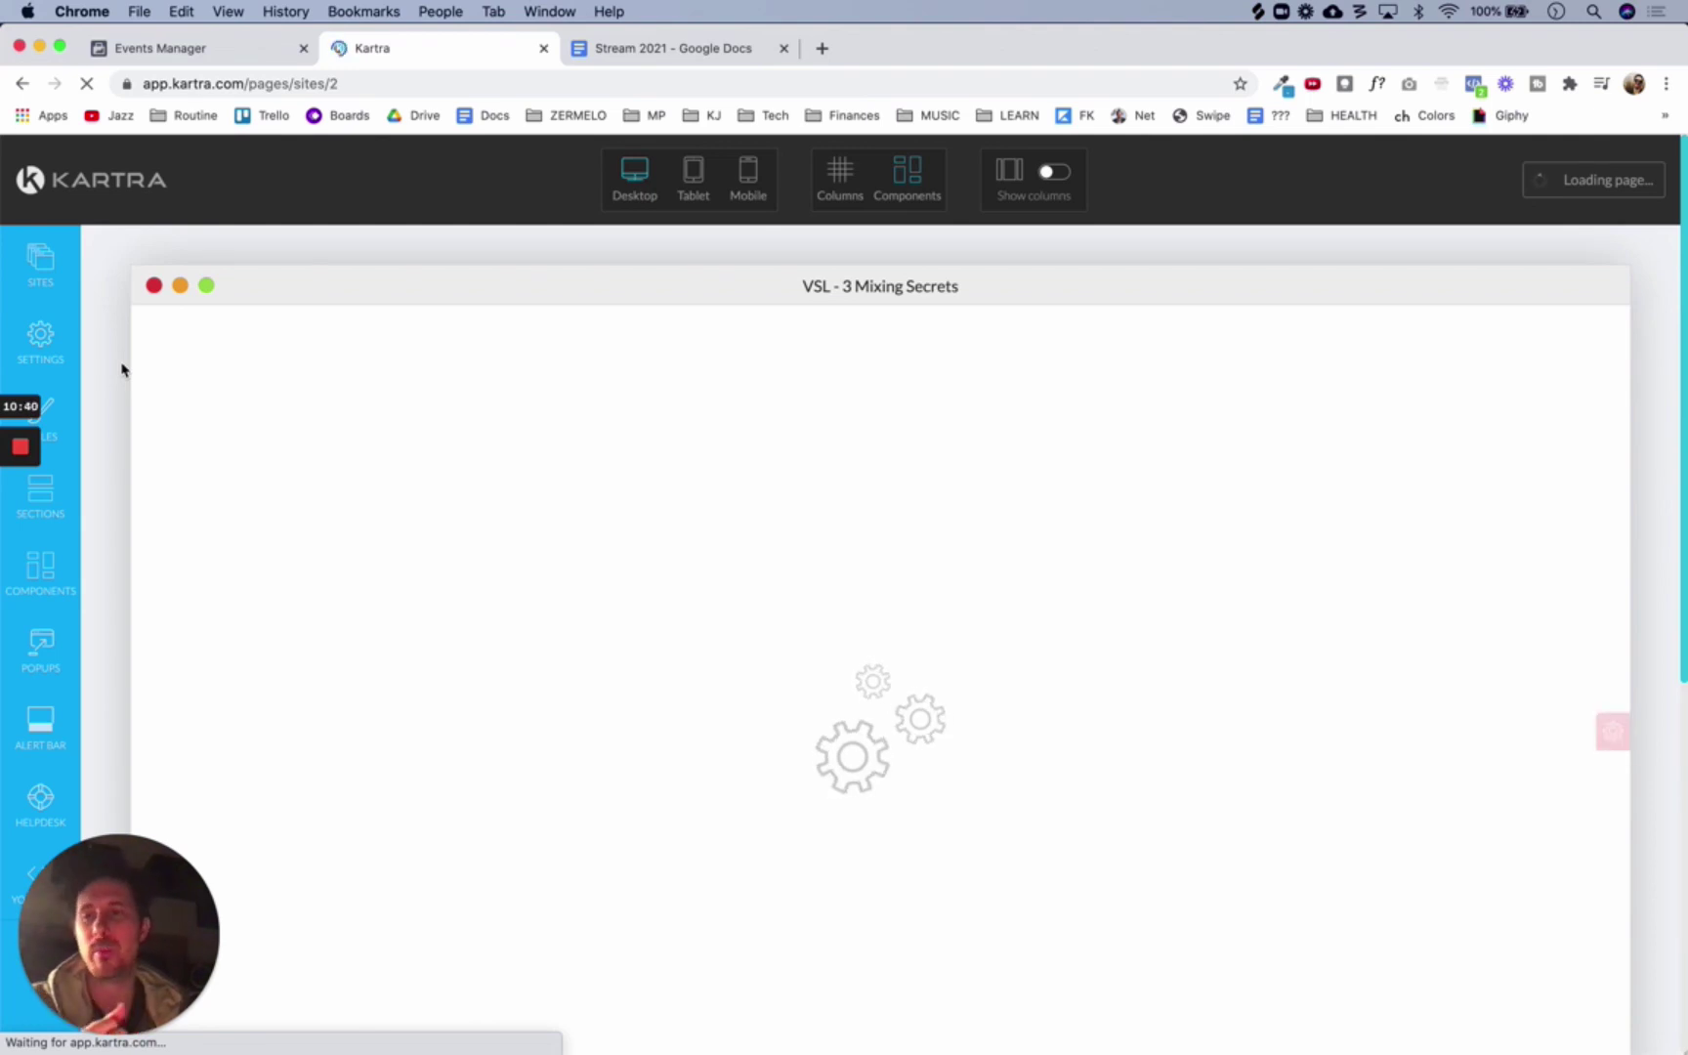
{"action": "left_click", "coordinate": [42, 342]}
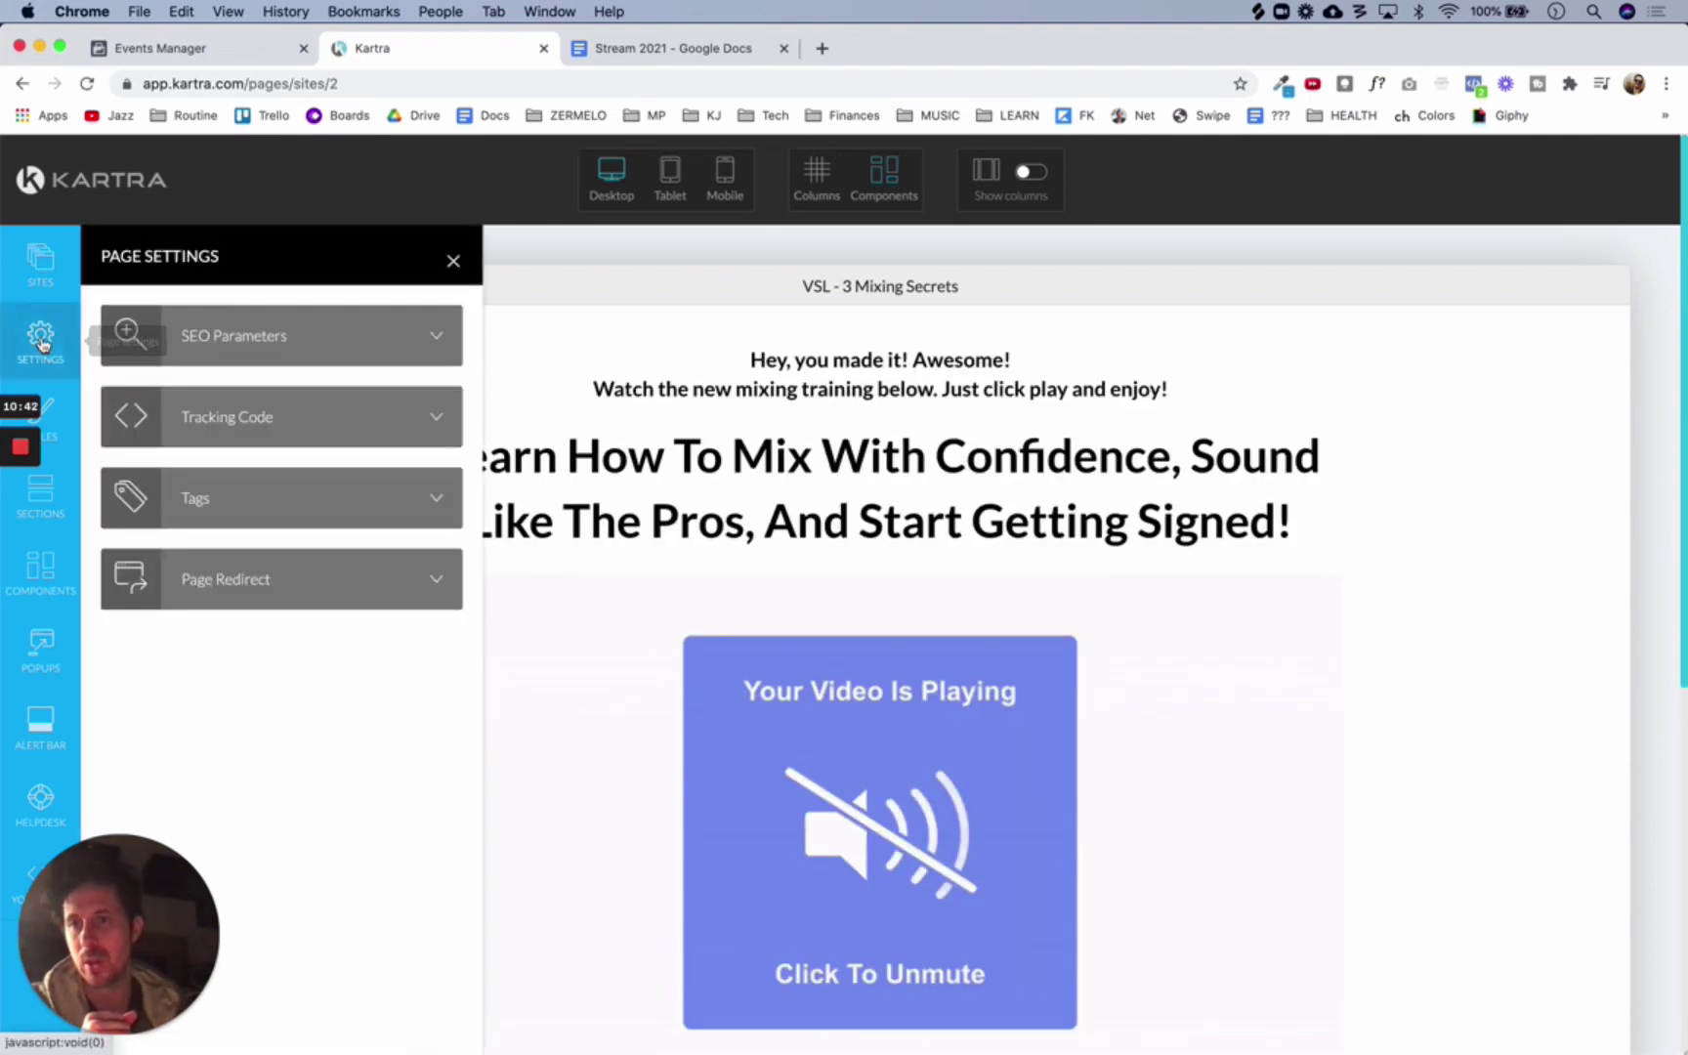
{"action": "left_click", "coordinate": [436, 418]}
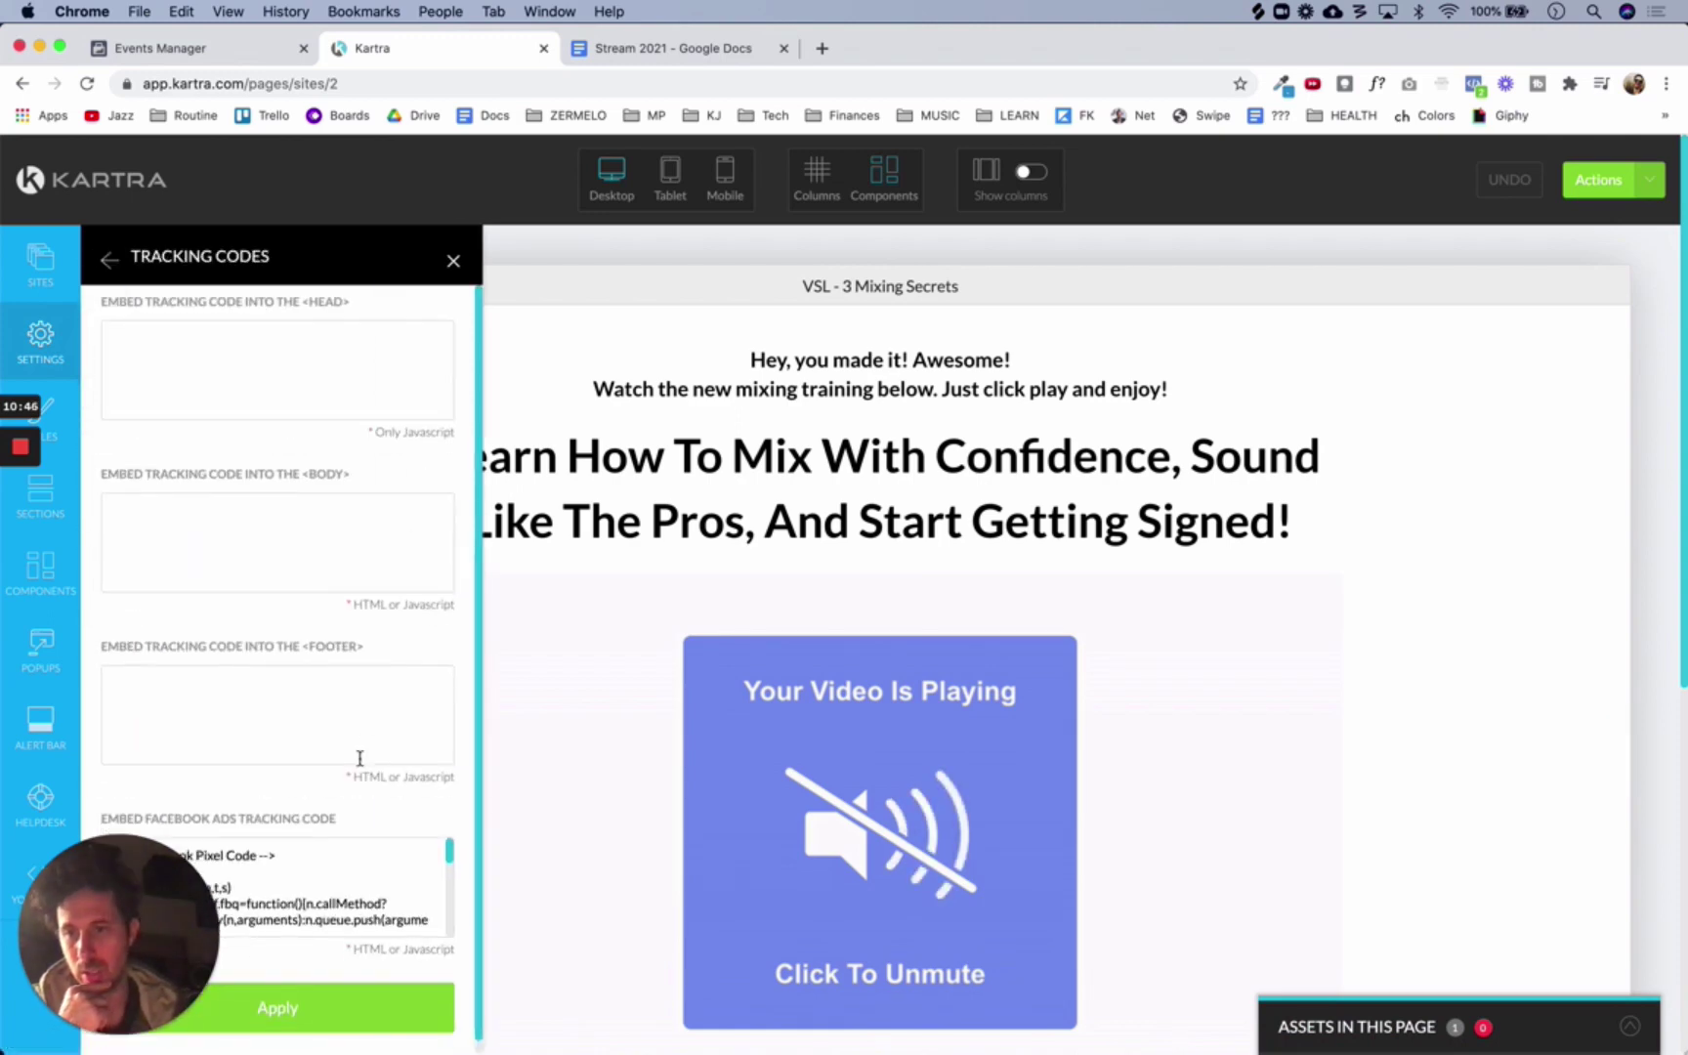
Examine the embedded Facebook ads tracking code and select its fbq('track', 'Lead'); line
{"action": "left_click", "coordinate": [162, 909]}
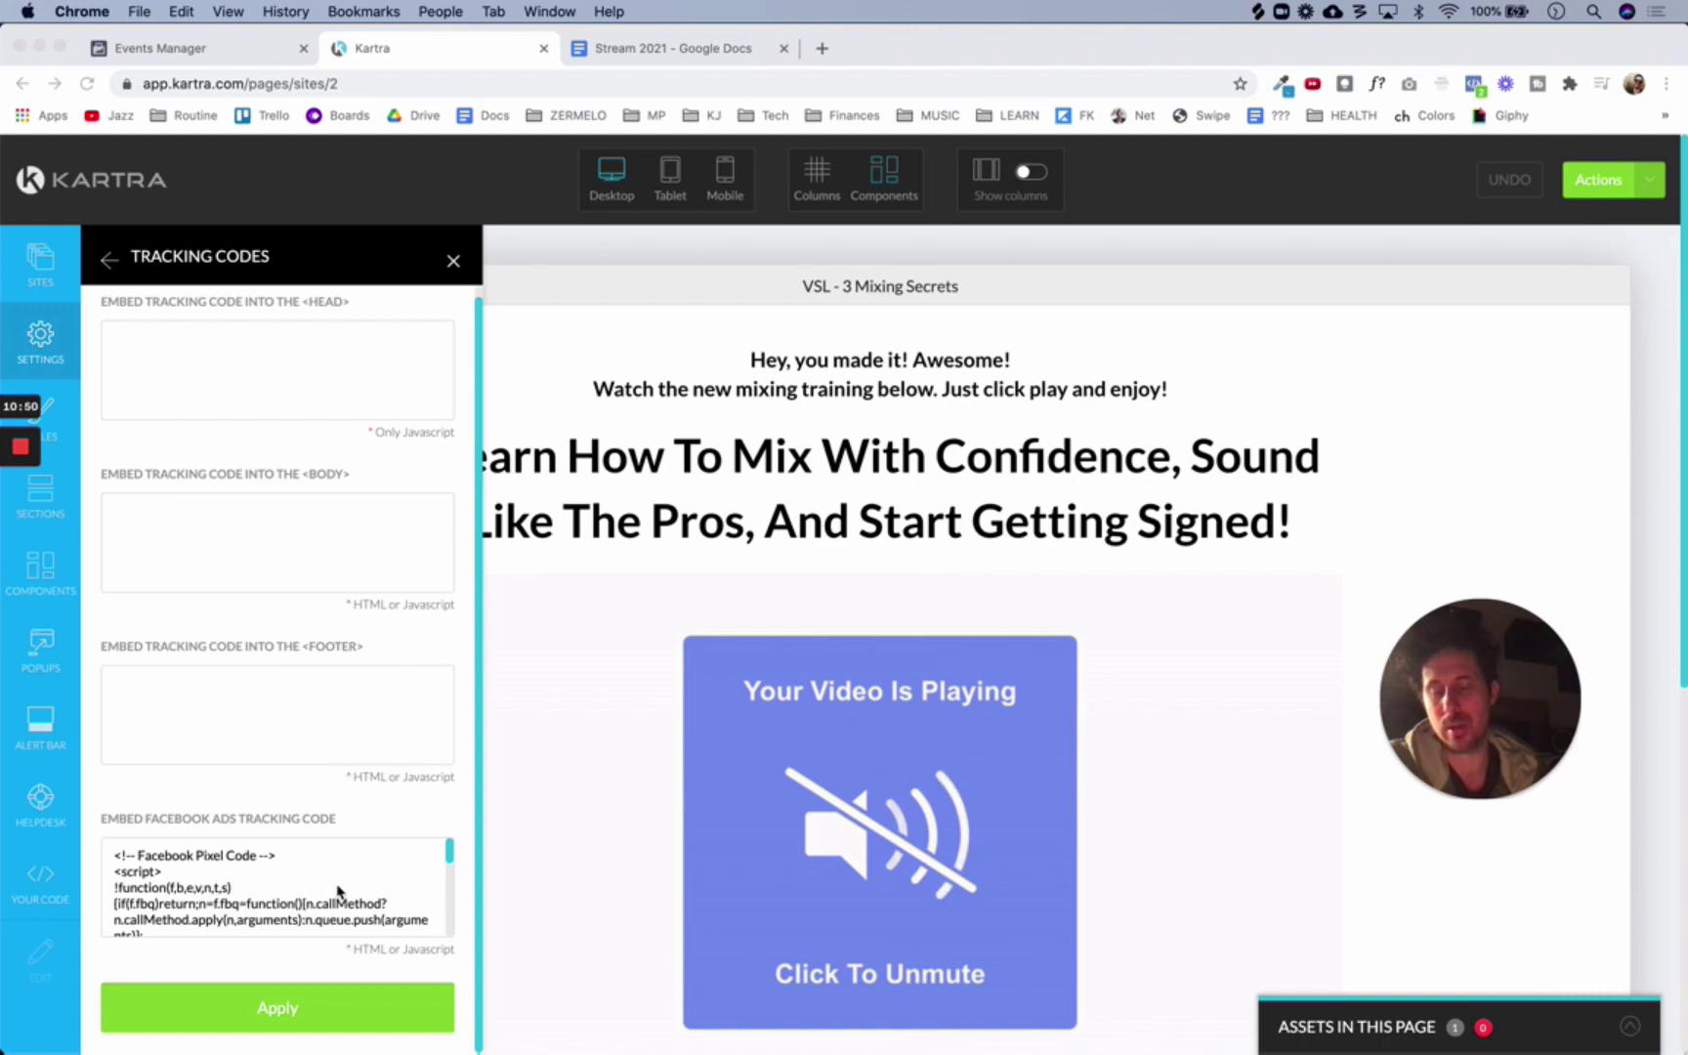
{"action": "scroll", "coordinate": [337, 891], "scroll_direction": "down", "scroll_amount": 5}
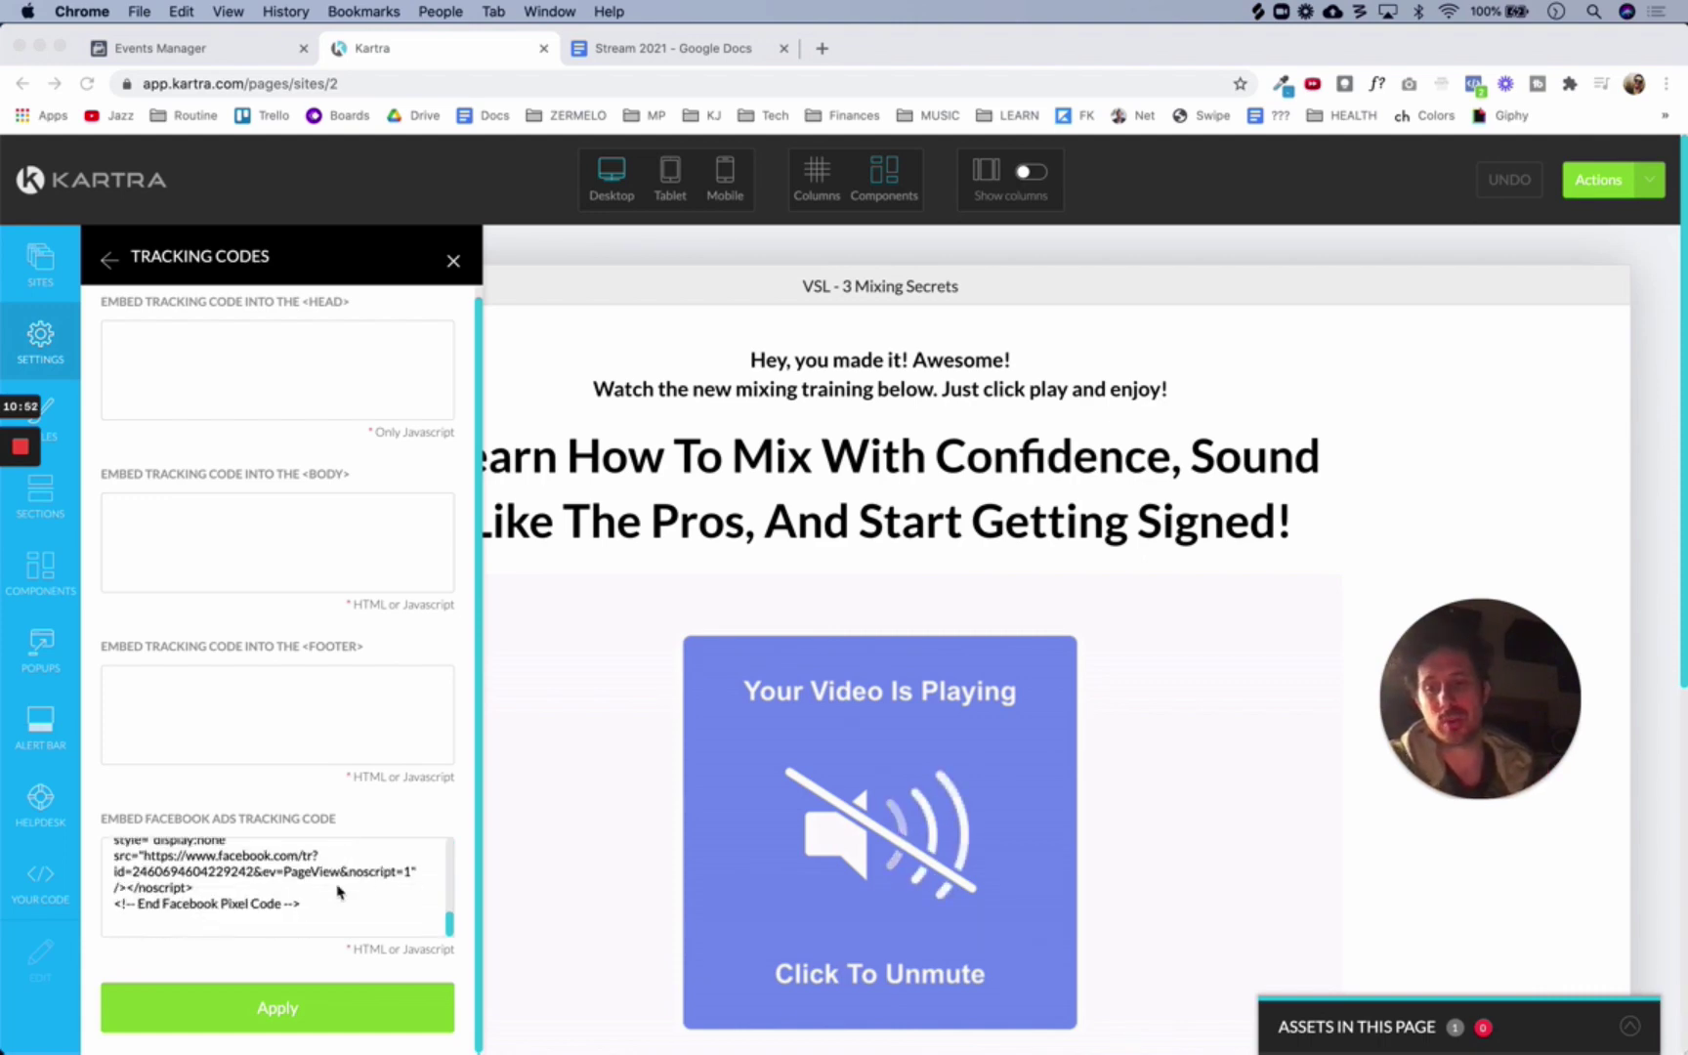
{"action": "scroll", "coordinate": [337, 891], "scroll_direction": "up", "scroll_amount": 5}
{"action": "scroll", "coordinate": [599, 734], "scroll_direction": "up", "scroll_amount": 2}
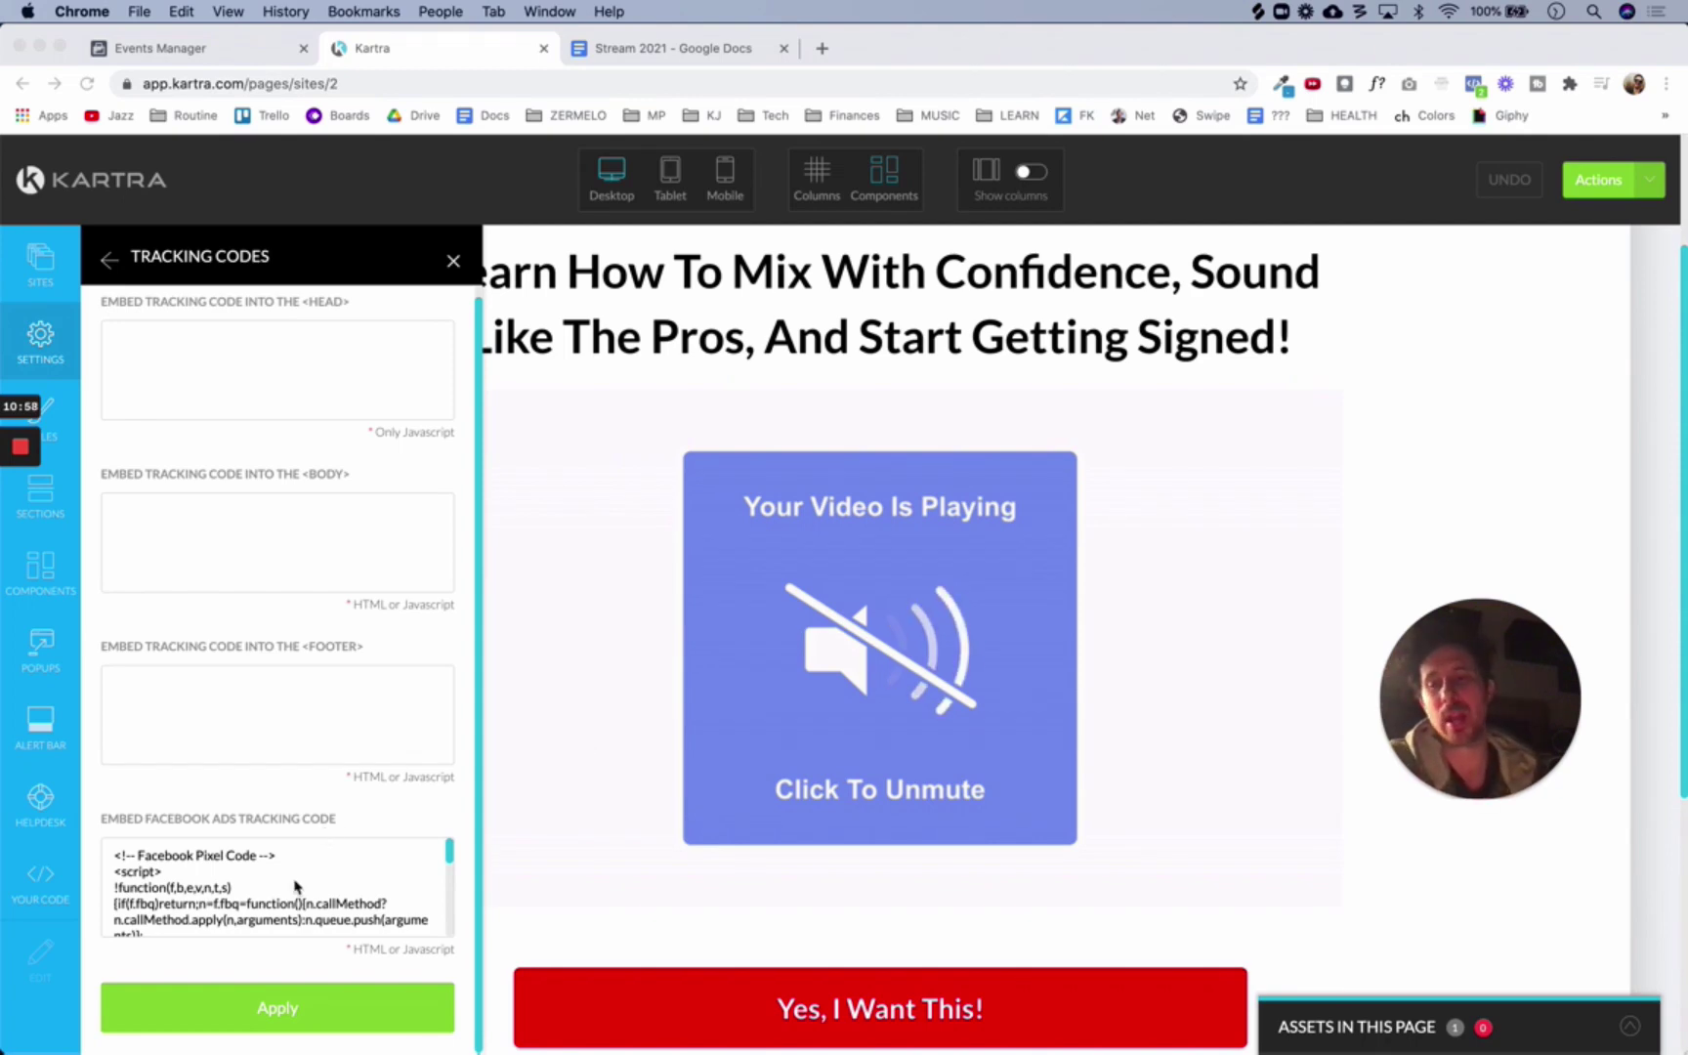
{"action": "scroll", "coordinate": [295, 887], "scroll_direction": "down", "scroll_amount": 2}
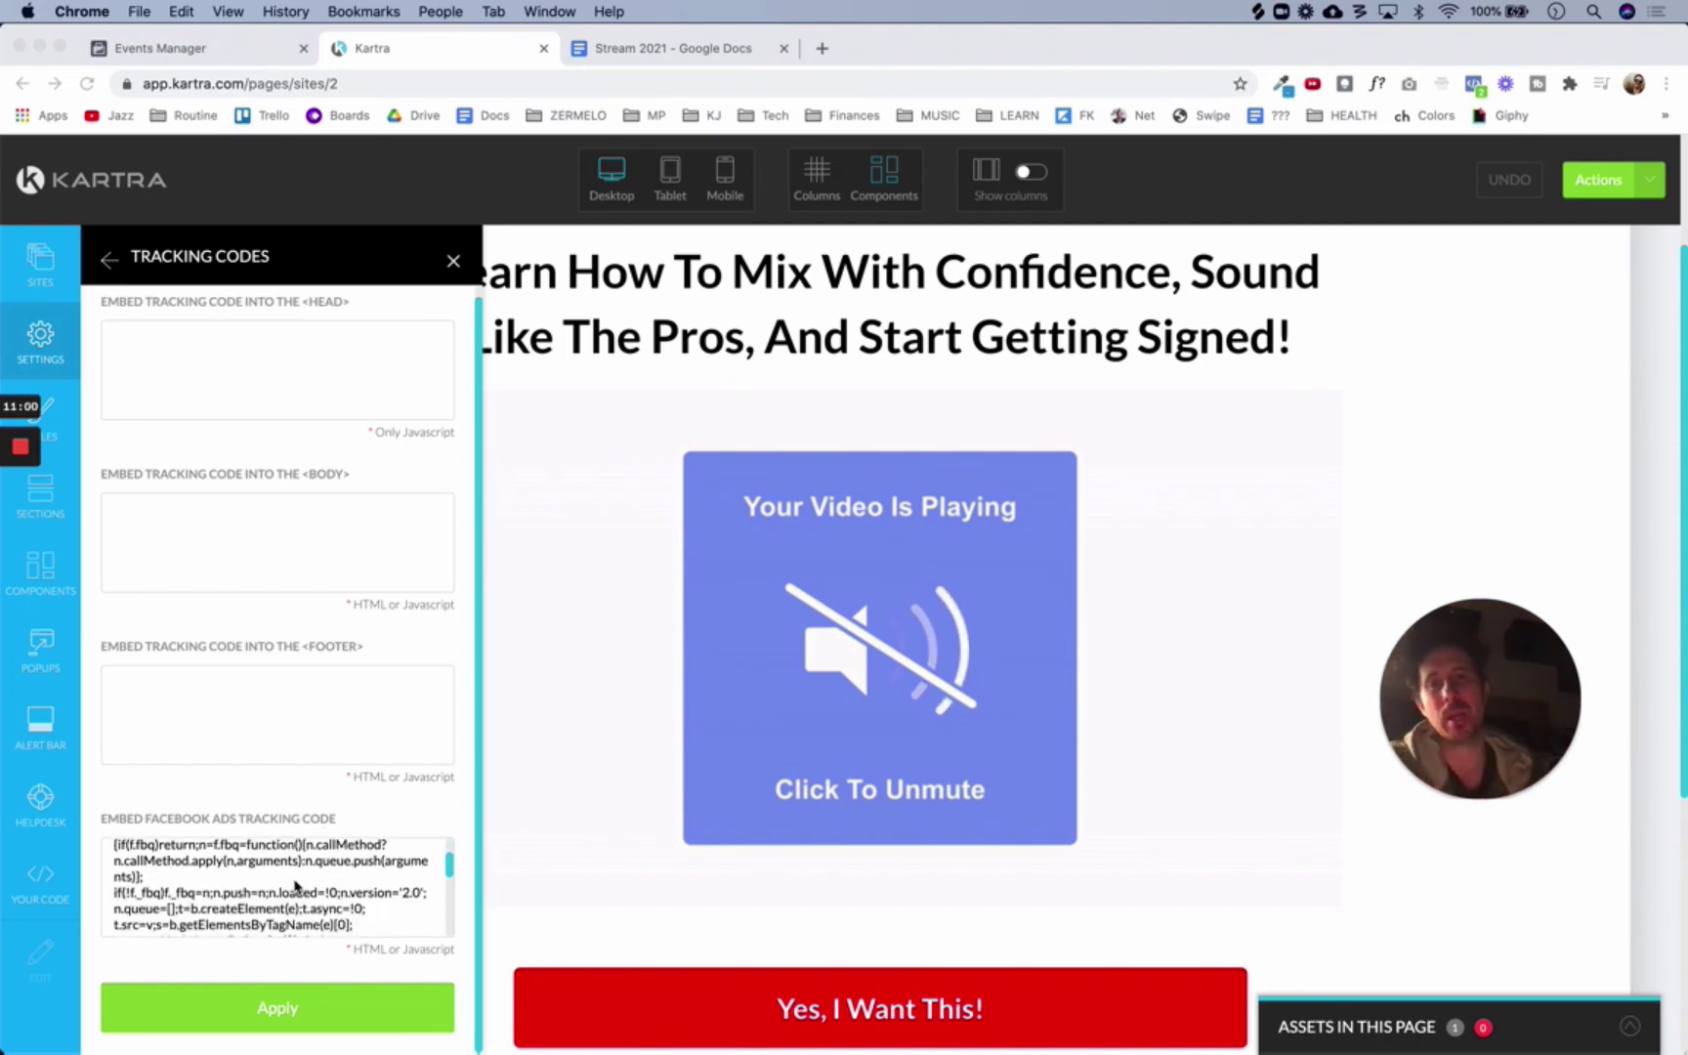
{"action": "scroll", "coordinate": [295, 886], "scroll_direction": "down", "scroll_amount": 5}
{"action": "scroll", "coordinate": [295, 886], "scroll_direction": "up", "scroll_amount": 3}
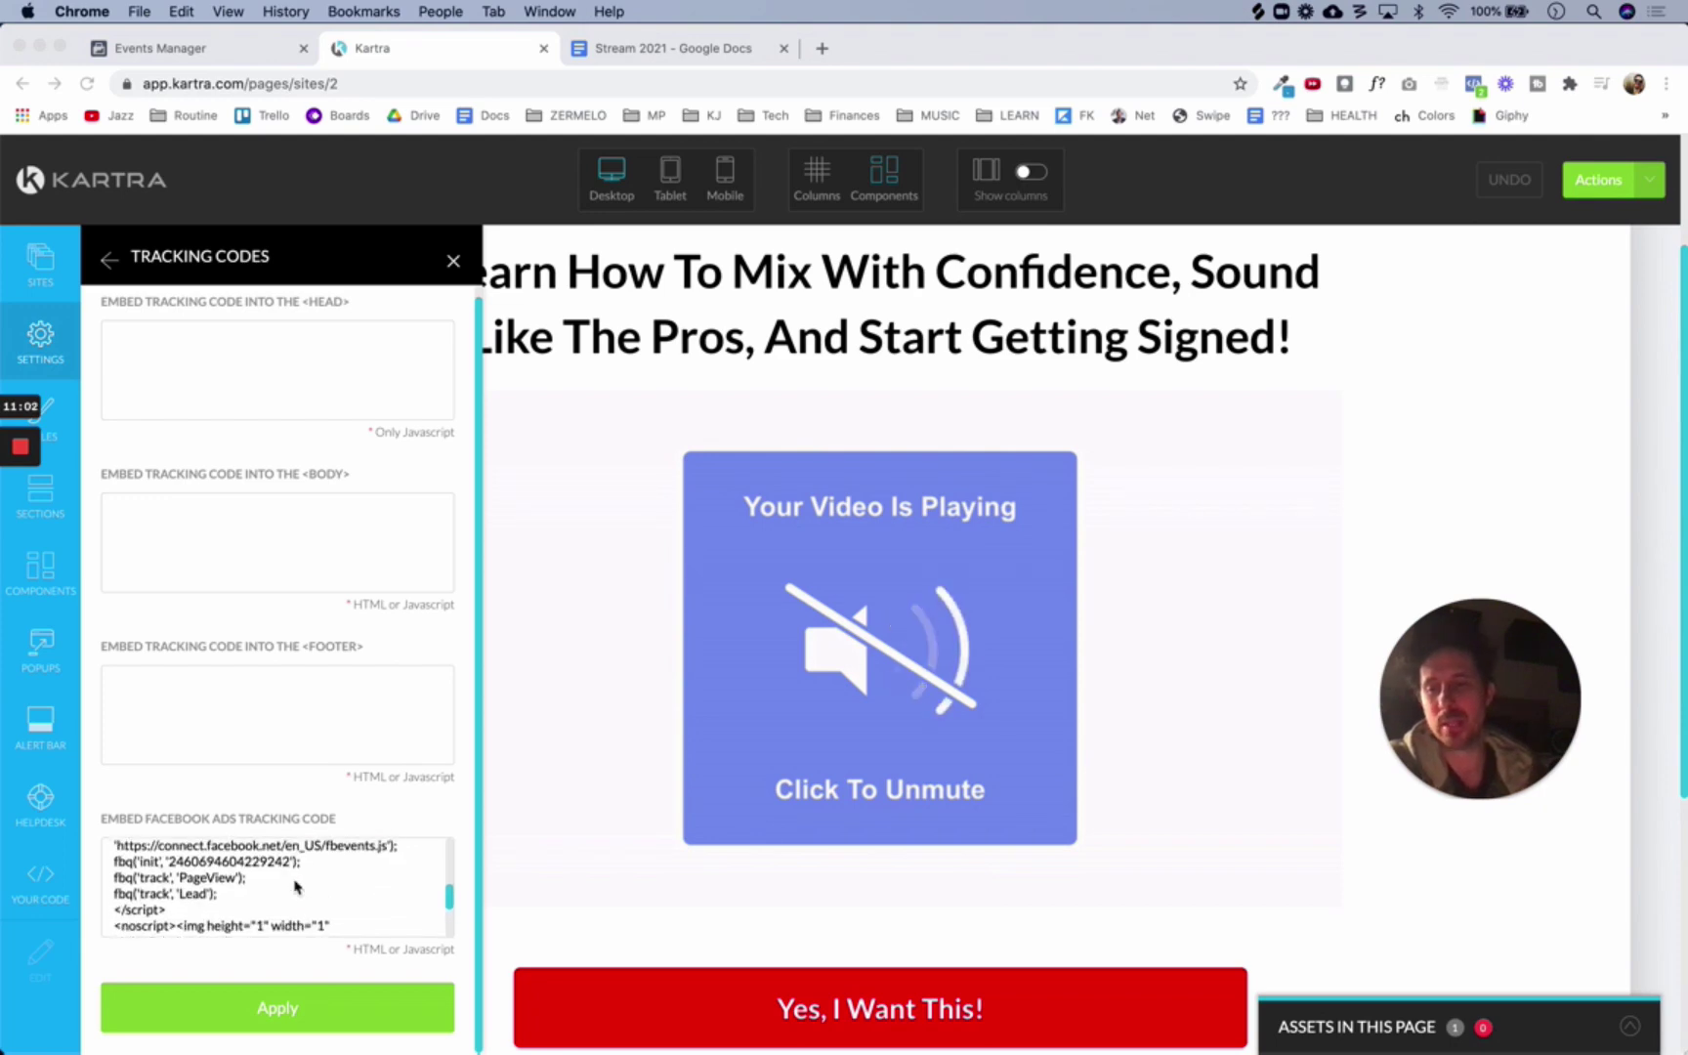
{"action": "left_click", "coordinate": [244, 891]}
{"action": "left_click", "coordinate": [224, 891]}
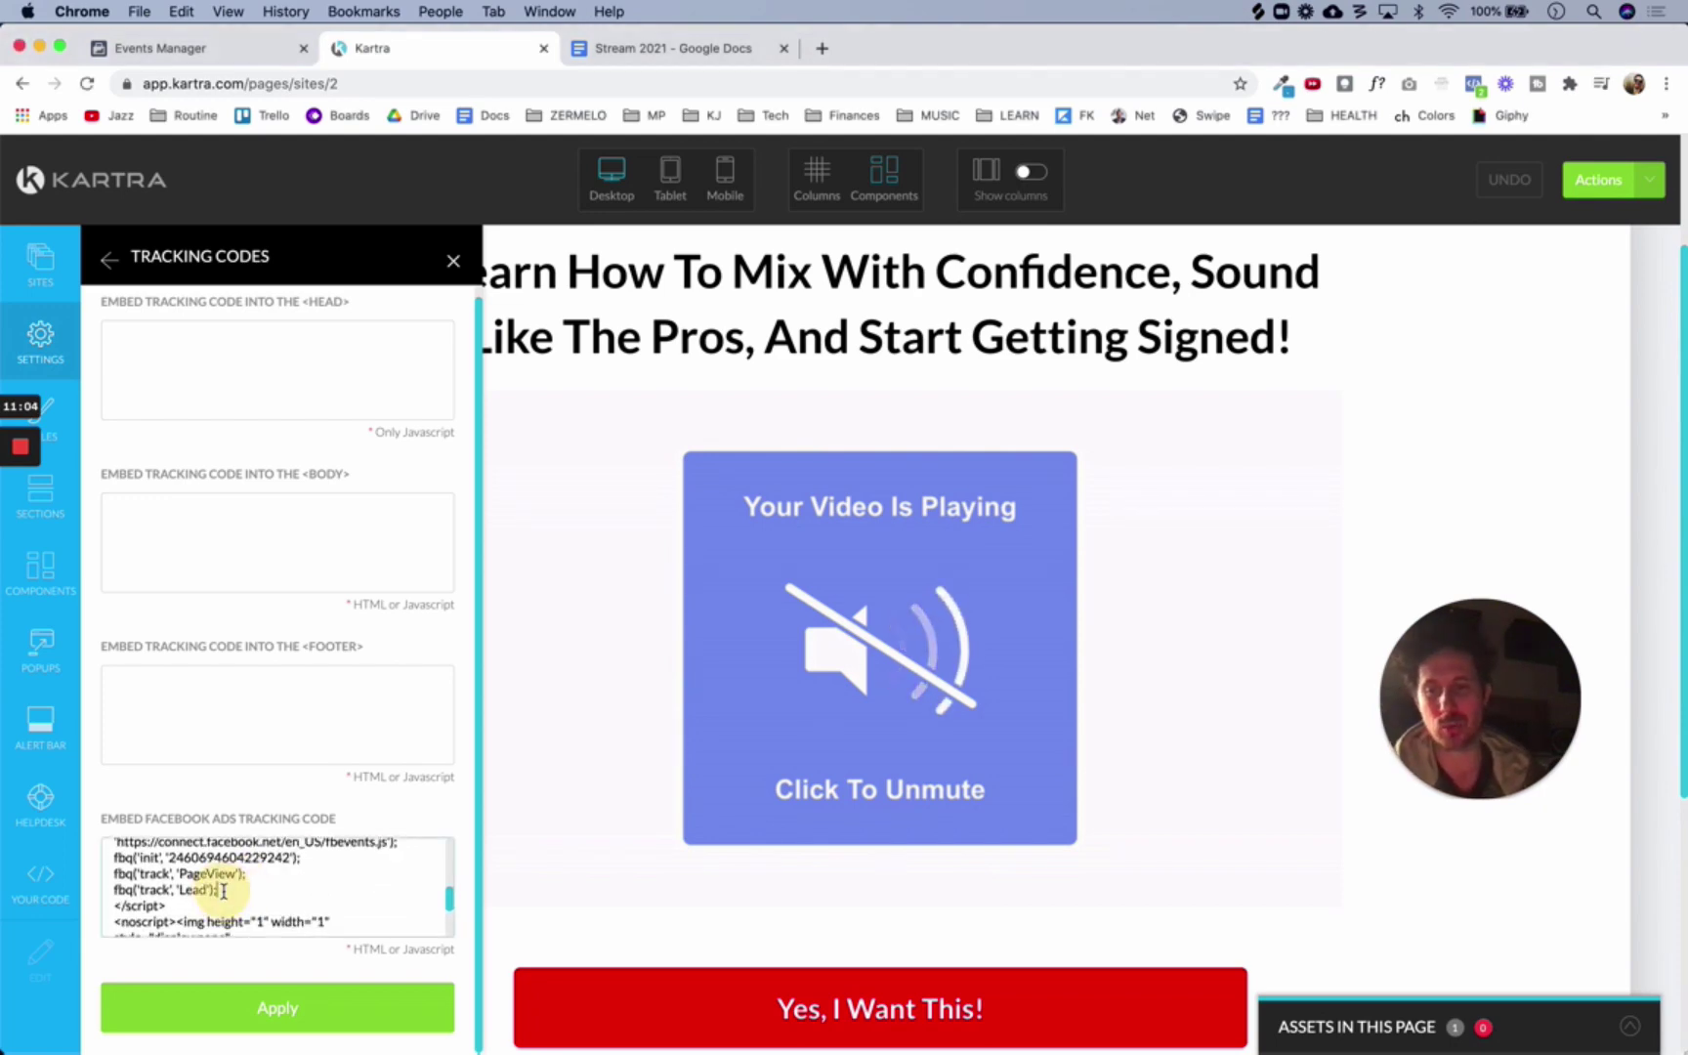
{"action": "key", "text": "super+shift+Left"}
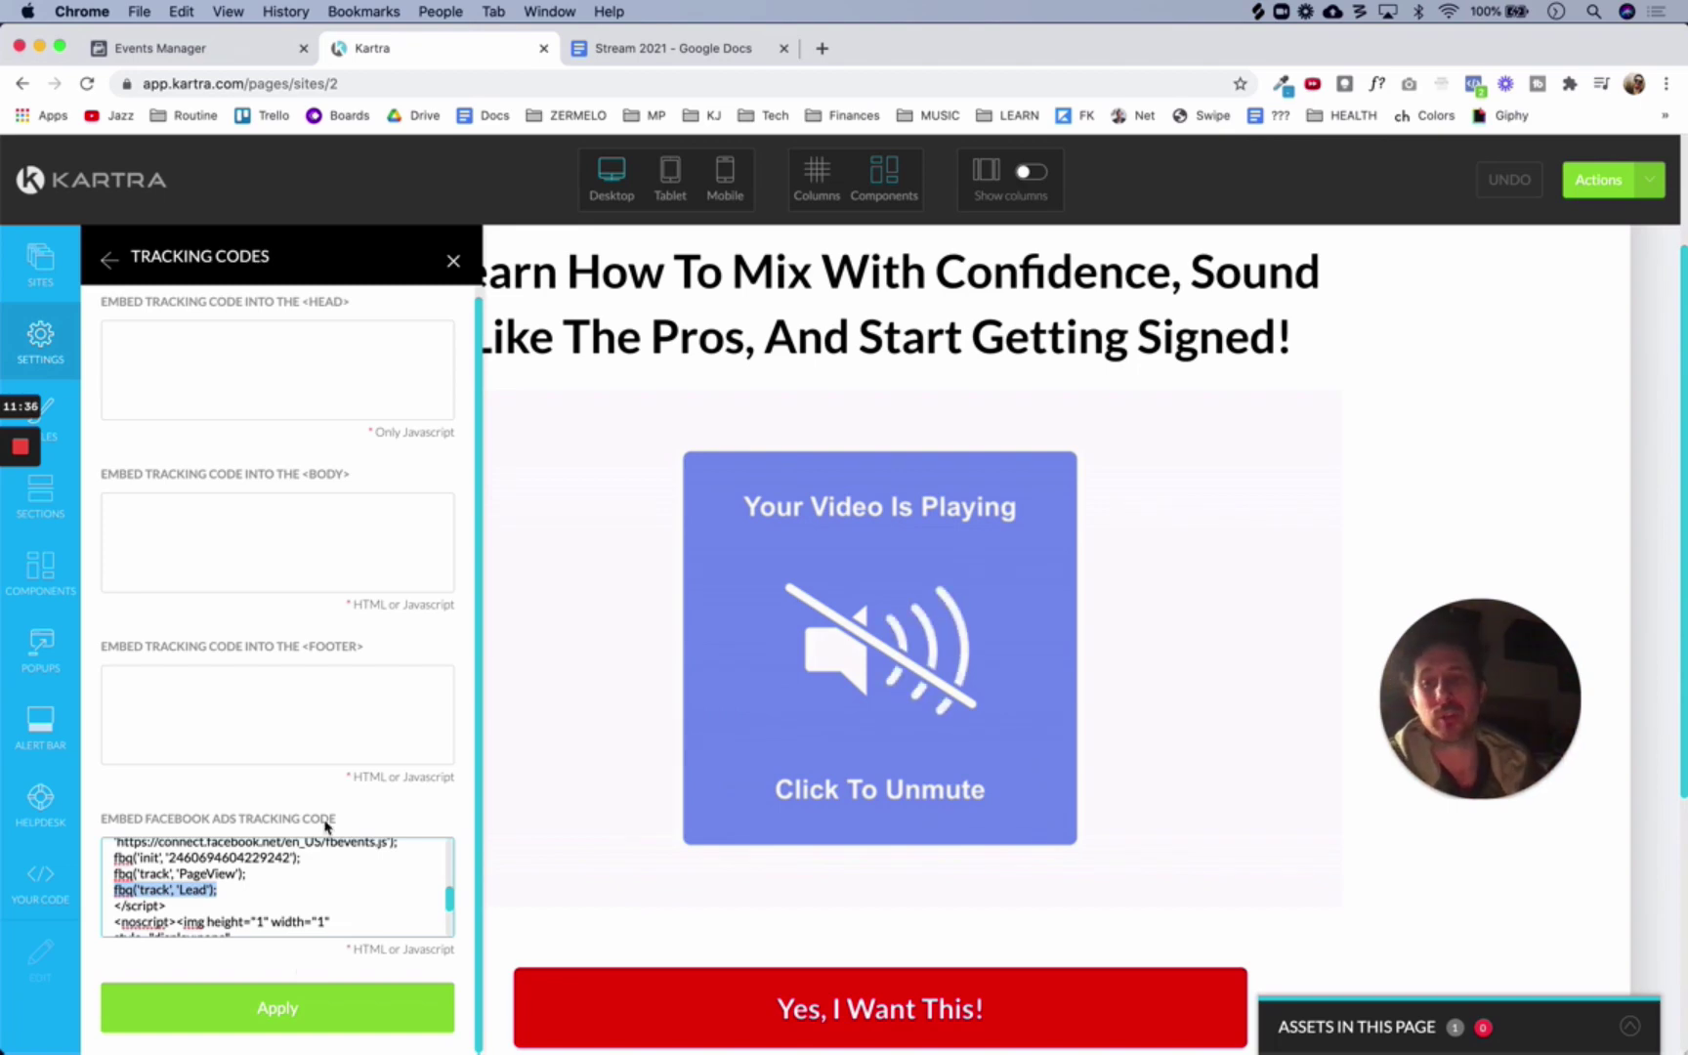
Apply the VSL page's tracking codes and leave the editor for the pages dashboard
{"action": "left_click", "coordinate": [279, 1004]}
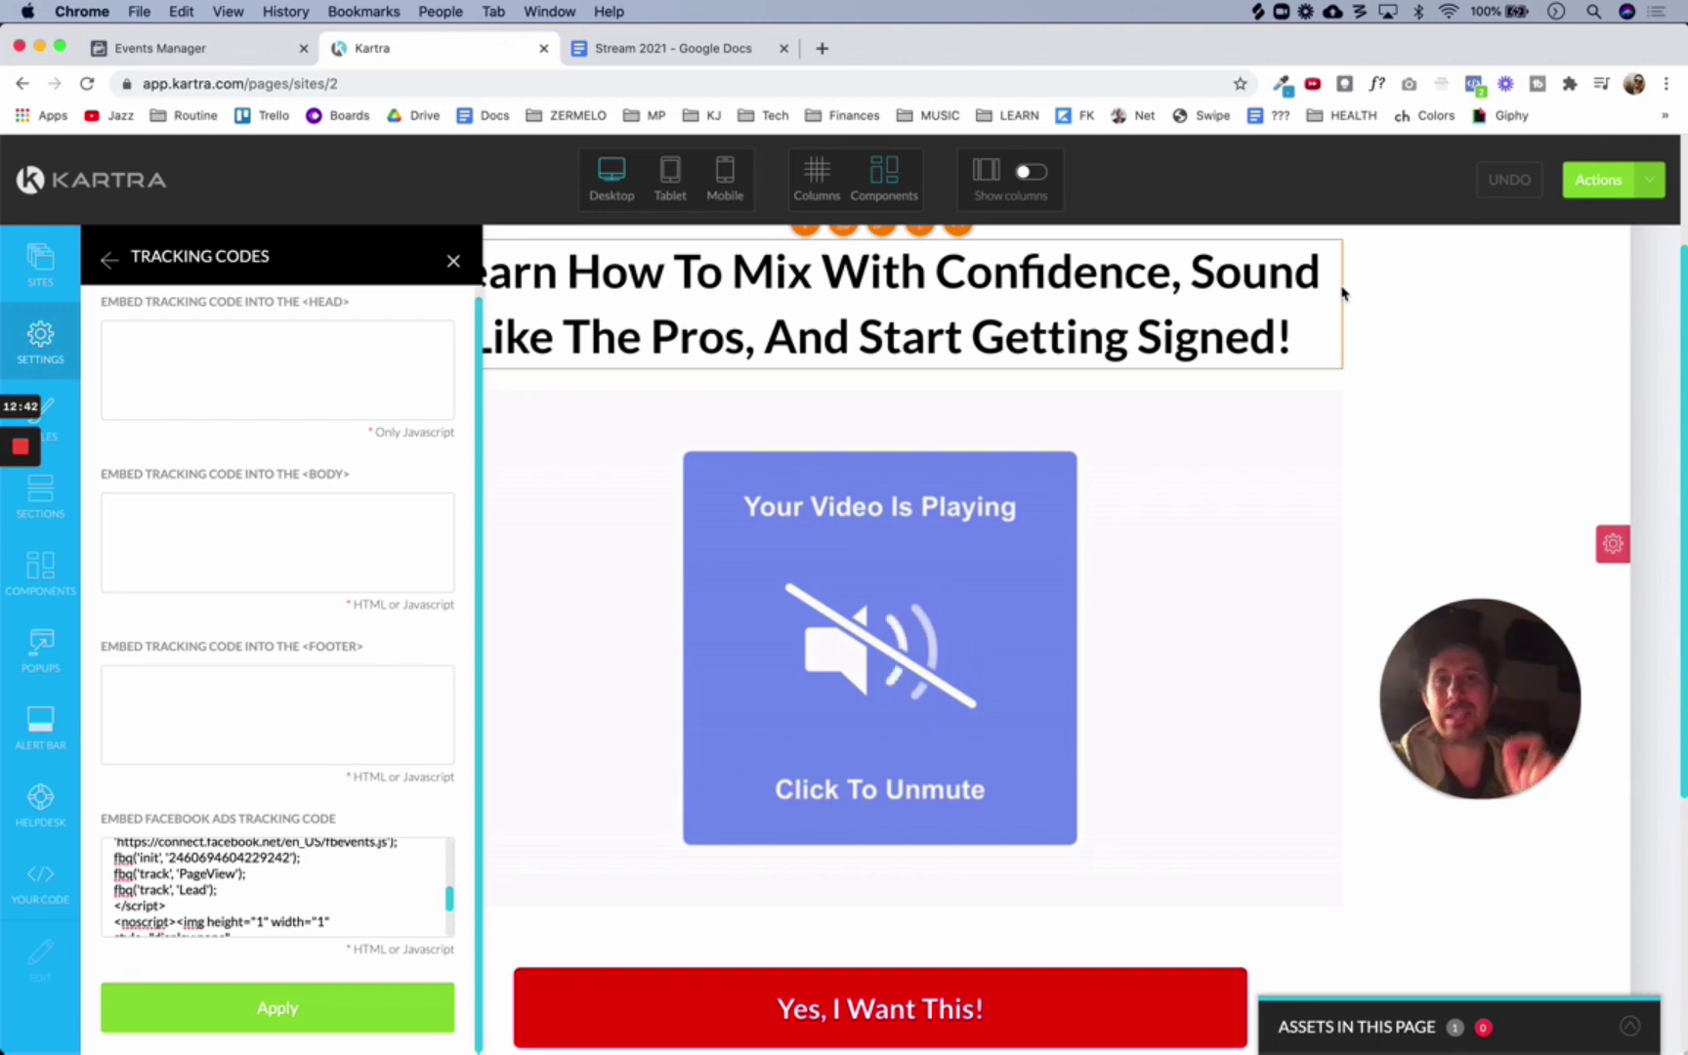
{"action": "left_click", "coordinate": [1653, 191]}
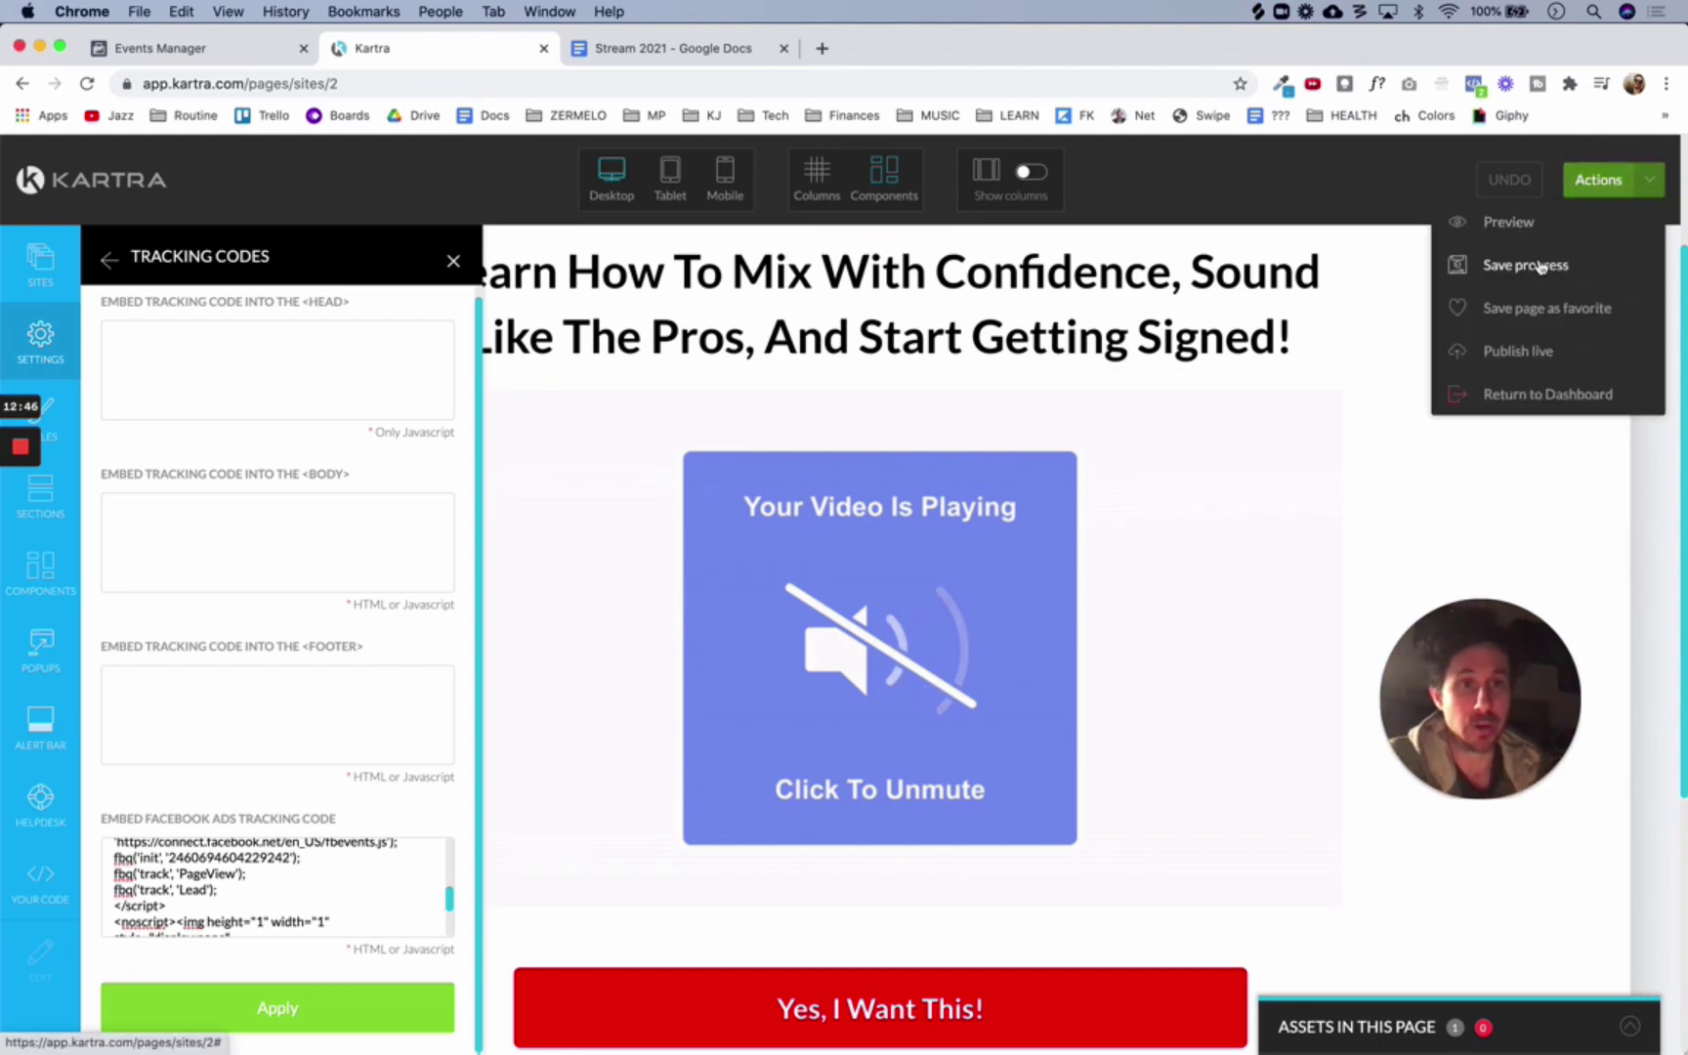
{"action": "left_click", "coordinate": [1516, 398]}
{"action": "left_click", "coordinate": [1026, 217]}
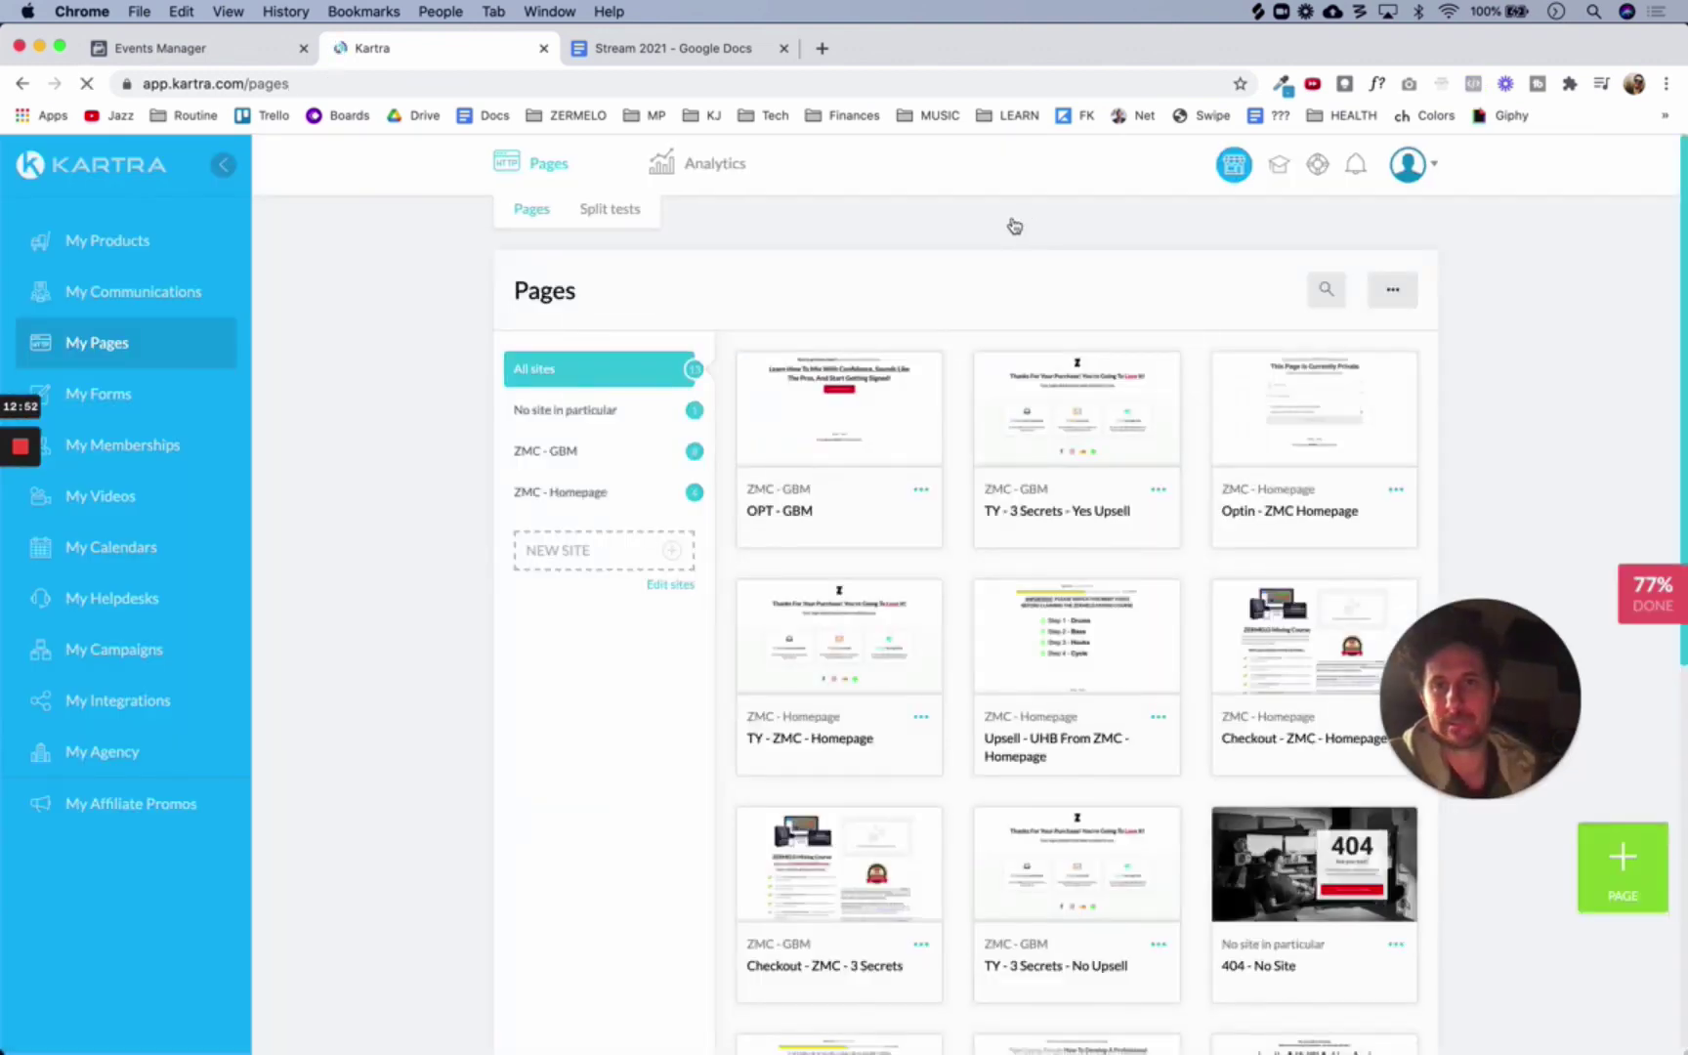
{"action": "left_click", "coordinate": [342, 460]}
{"action": "left_click", "coordinate": [376, 385]}
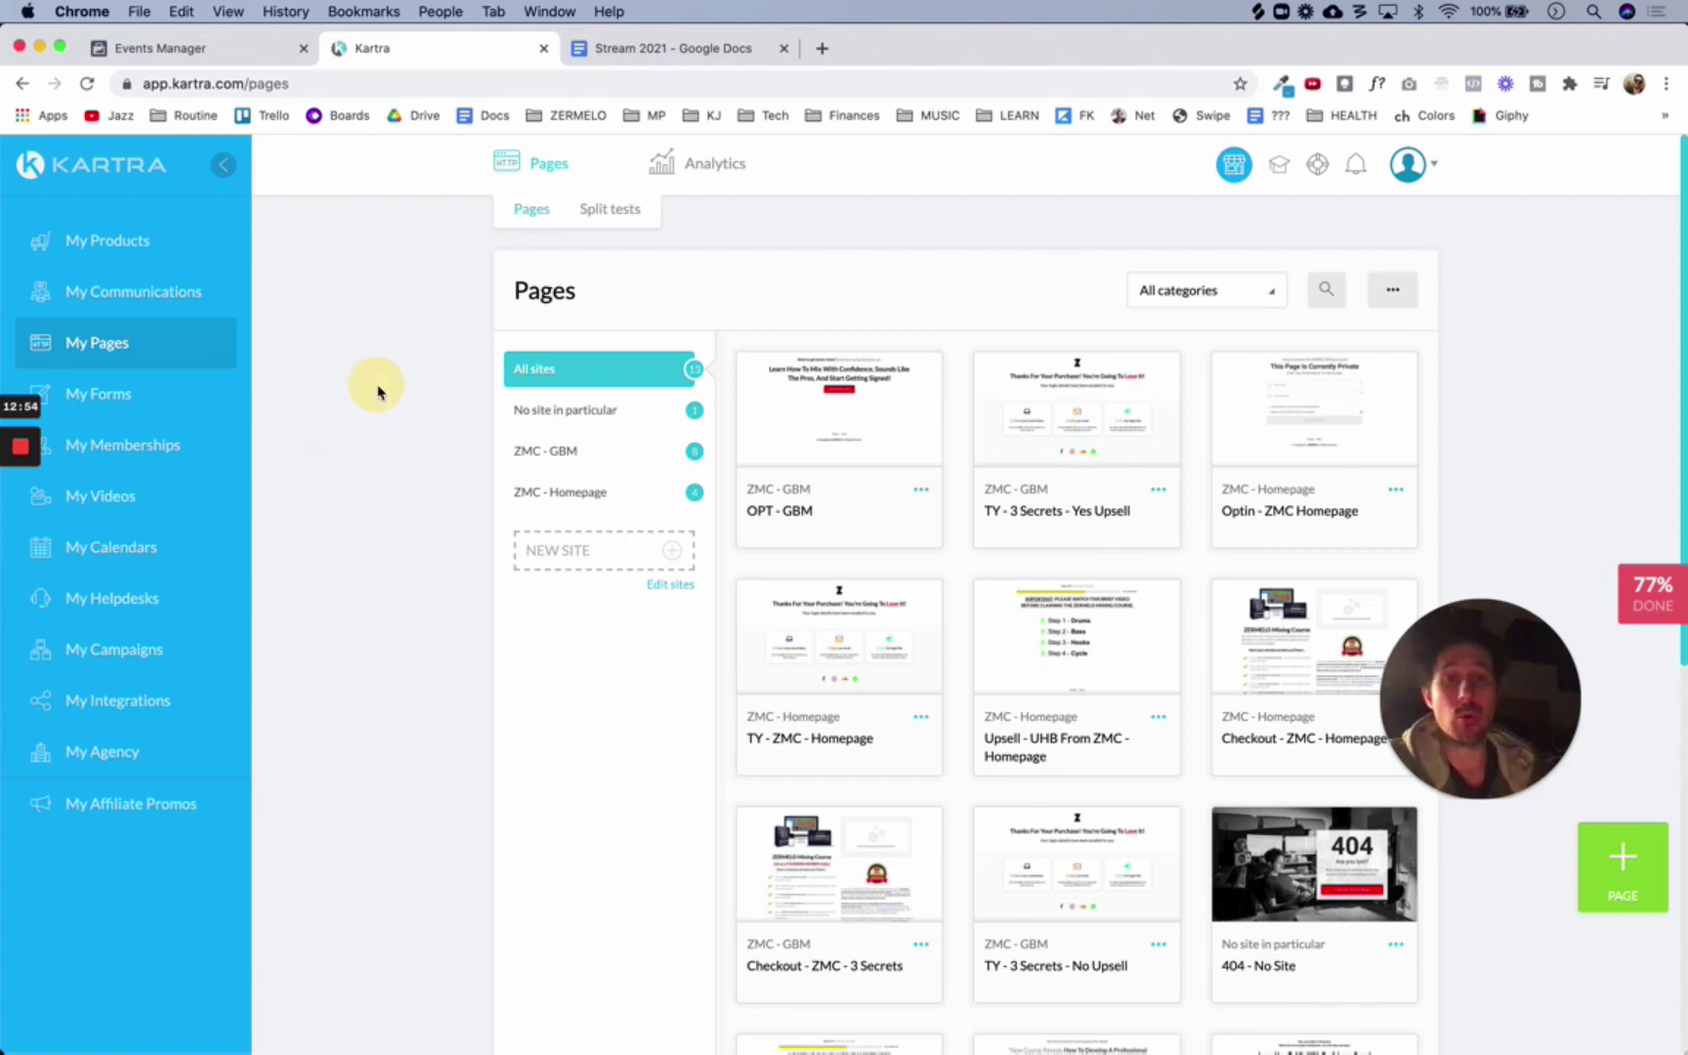
Switch to Facebook Events Manager, look over the events of the ZERMELO - Producers pixel and reopen Events Manager
{"action": "left_click", "coordinate": [224, 54]}
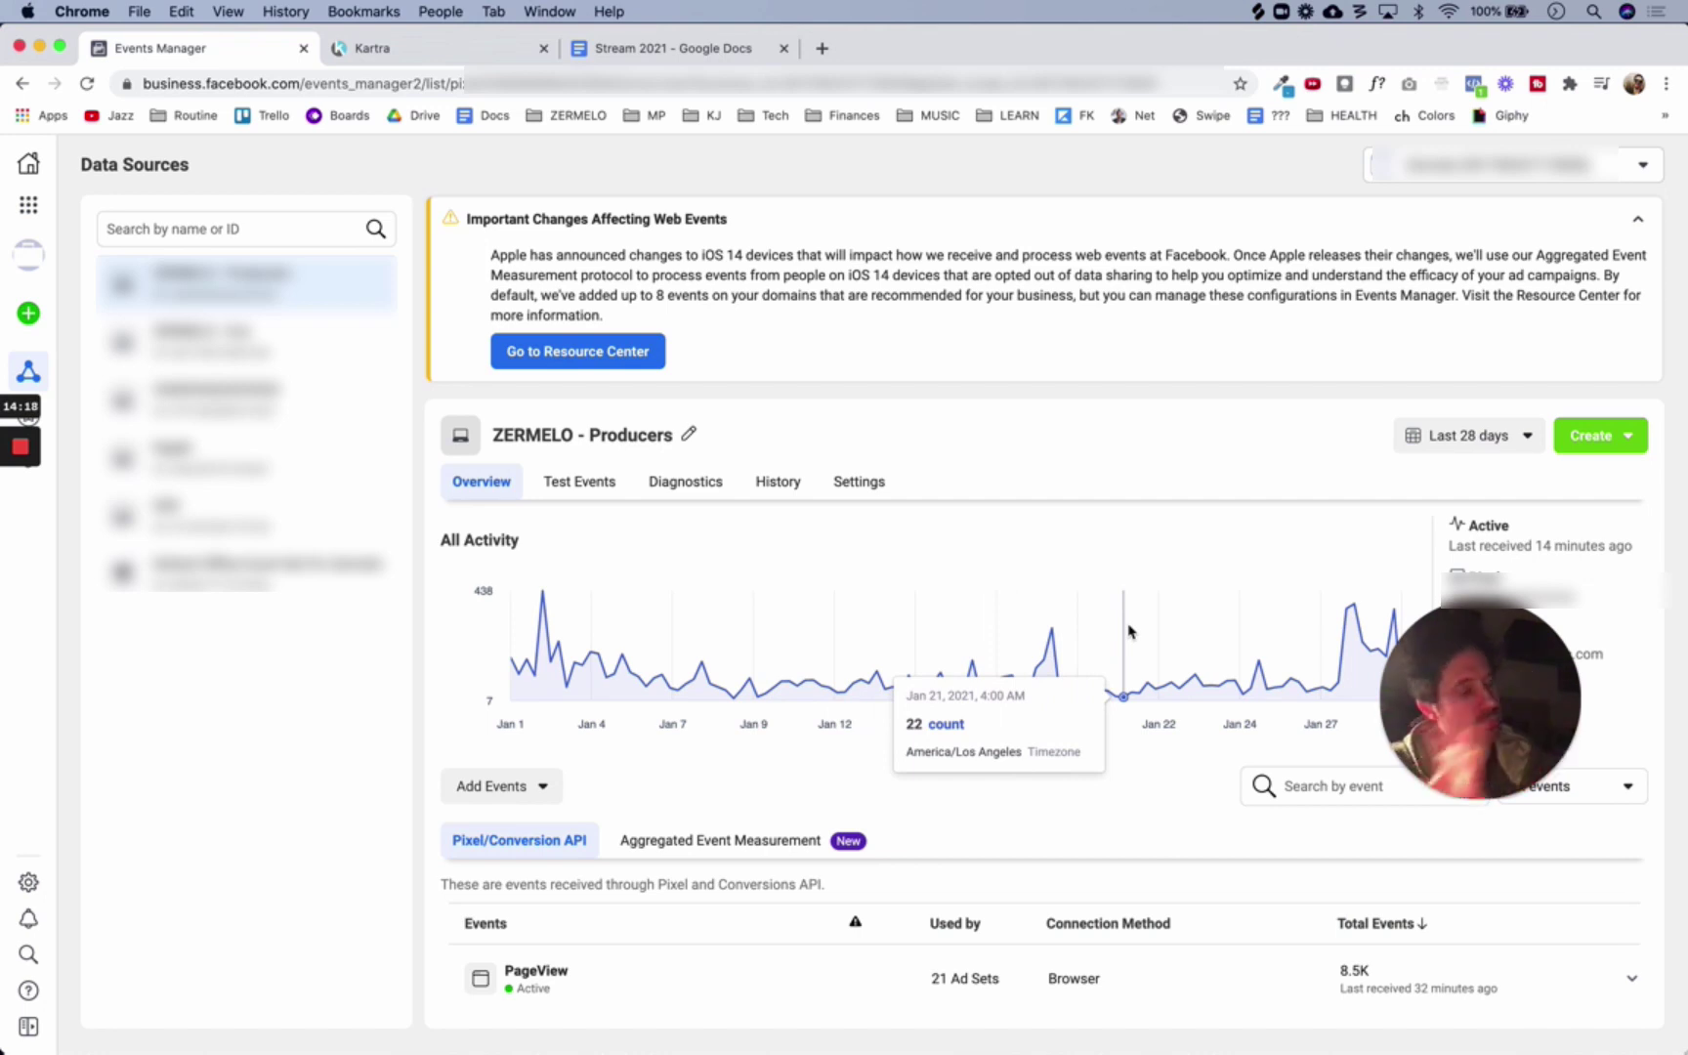
{"action": "scroll", "coordinate": [1128, 632], "scroll_direction": "down", "scroll_amount": 3}
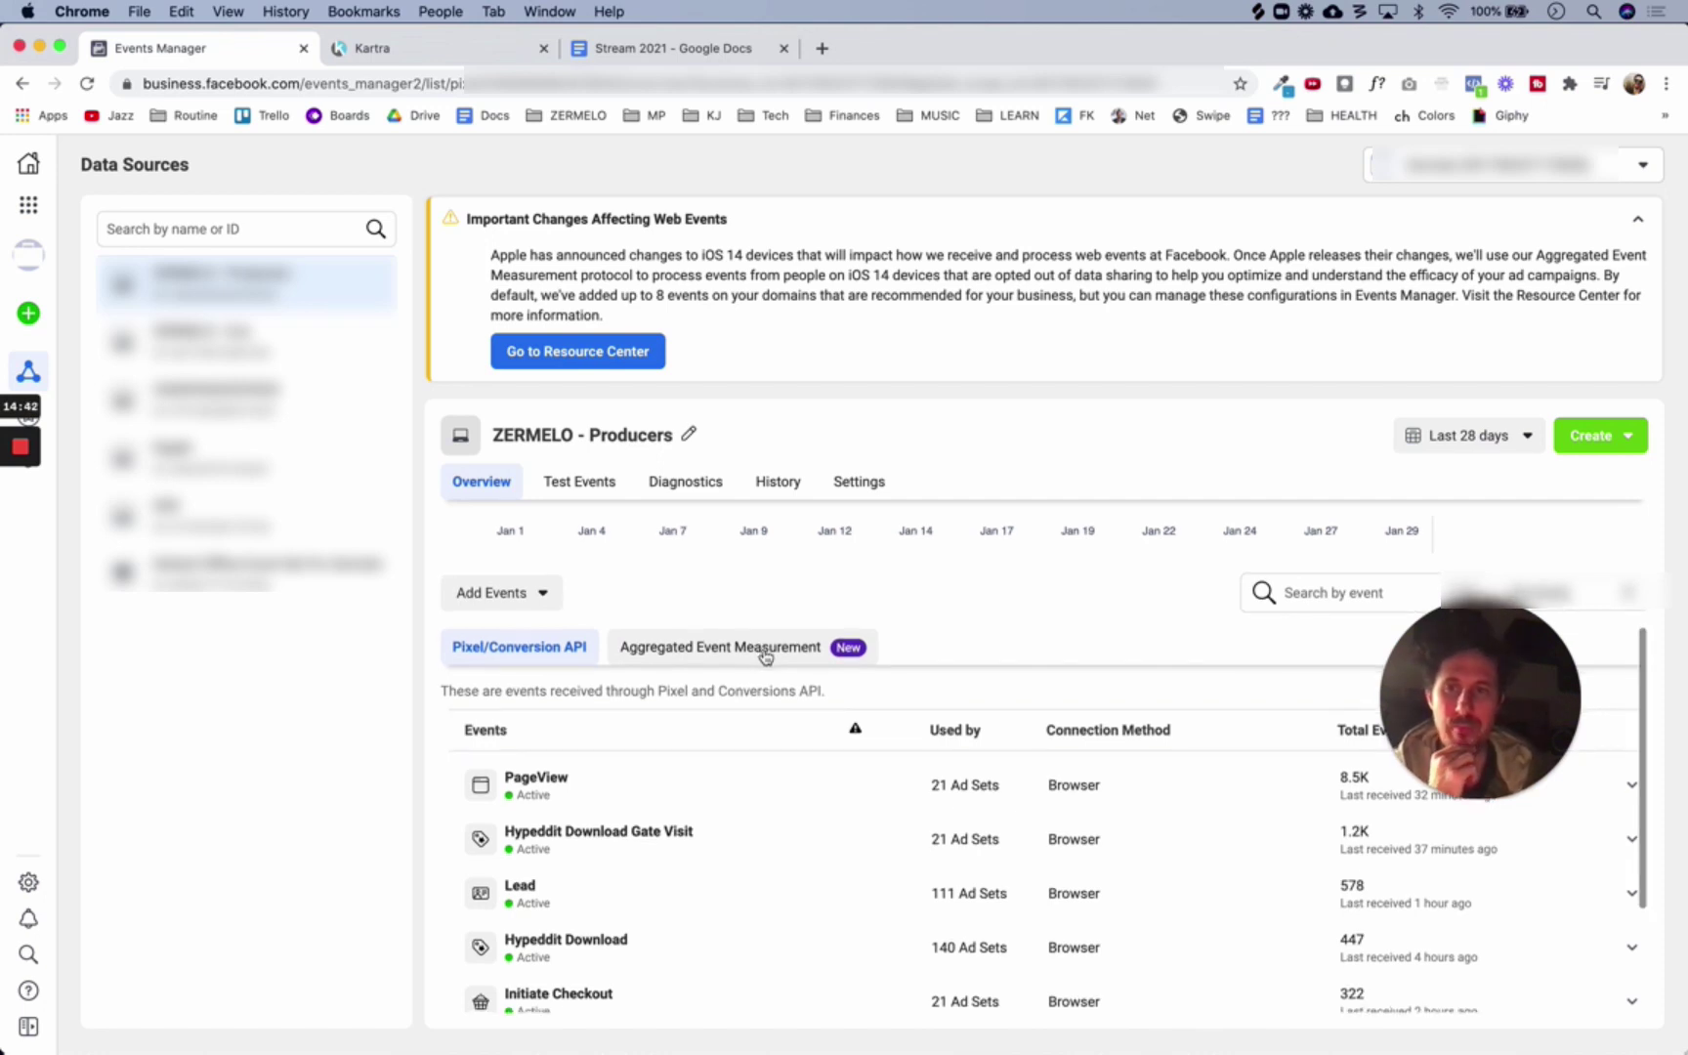
{"action": "left_click", "coordinate": [28, 205]}
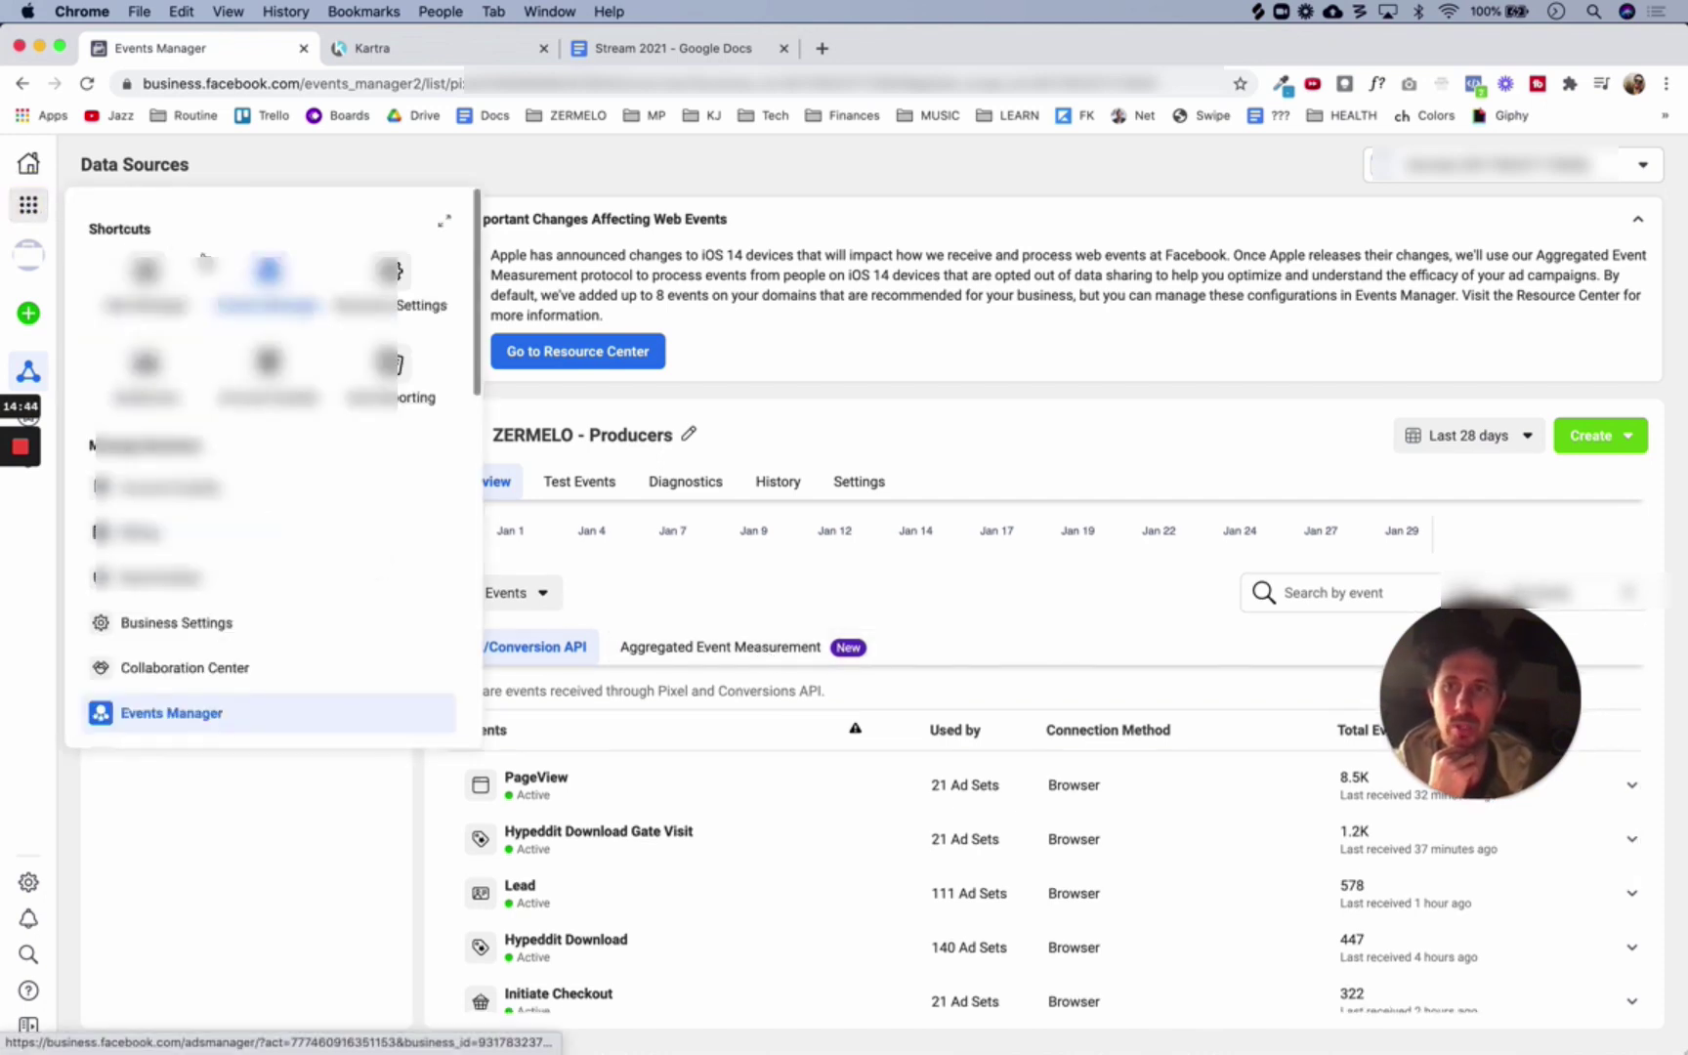
{"action": "left_click", "coordinate": [267, 275]}
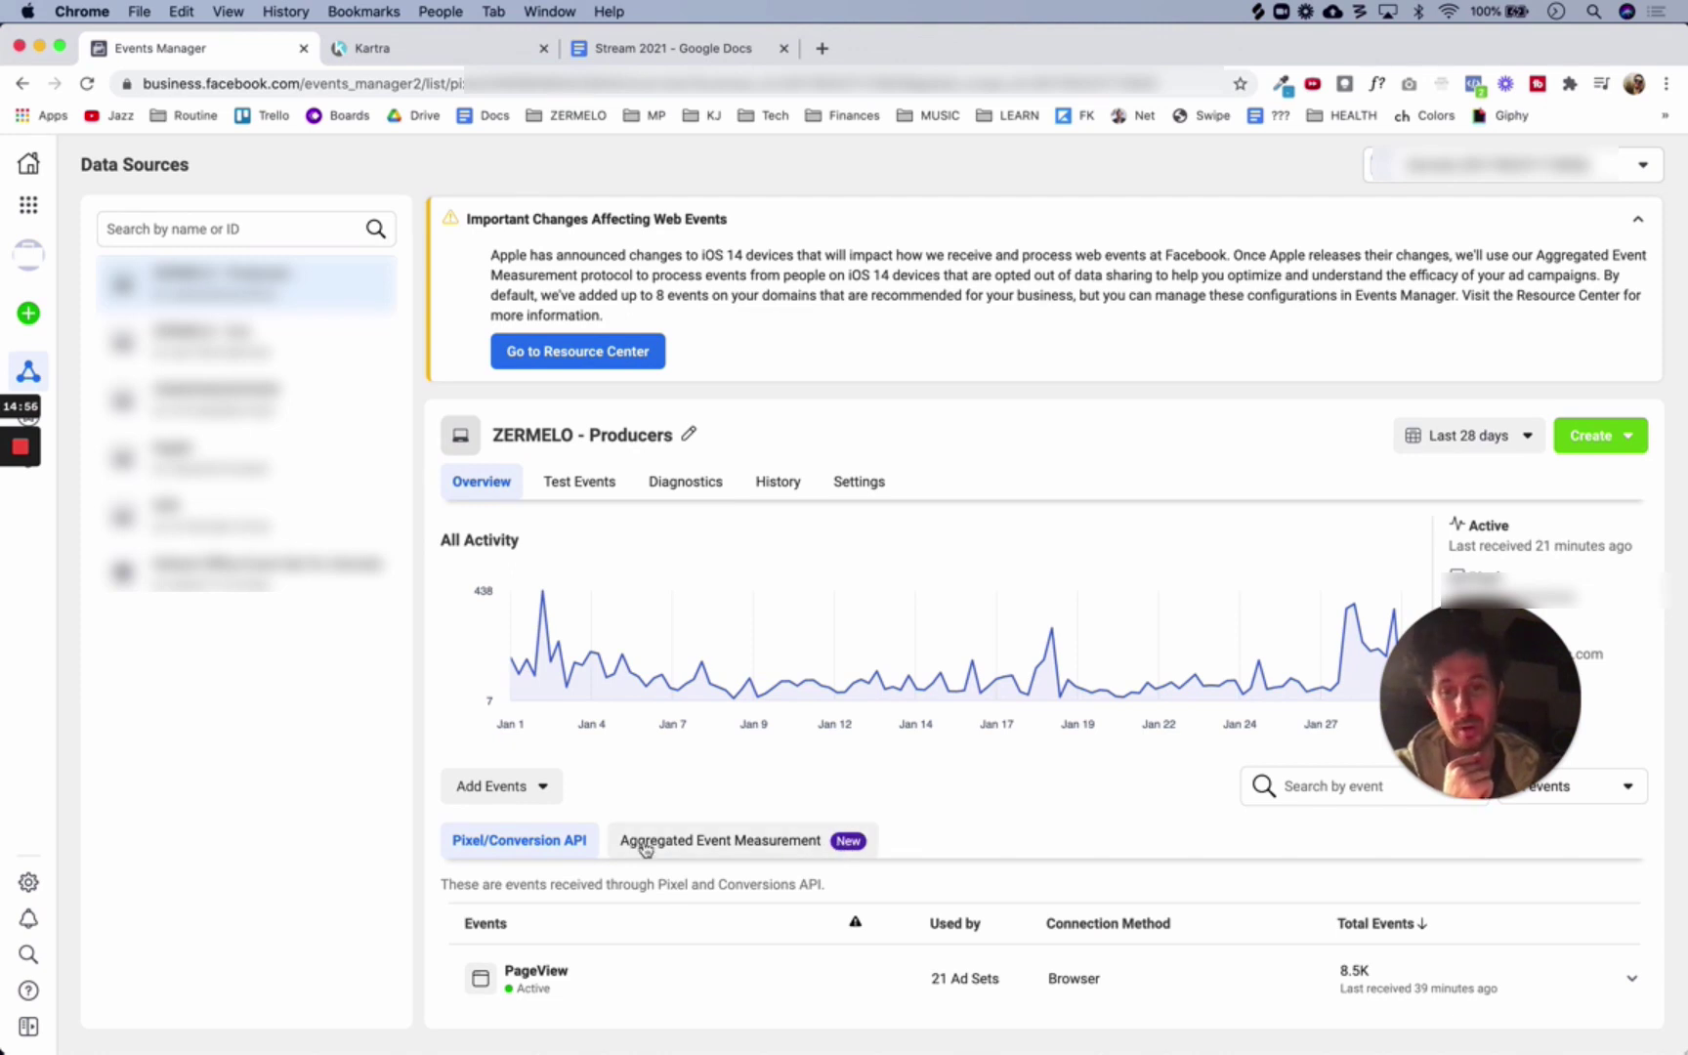
Go to the pixel's Aggregated Event Measurement and open the web event configurations
{"action": "left_click_drag", "start_coordinate": [1463, 694], "coordinate": [1501, 618]}
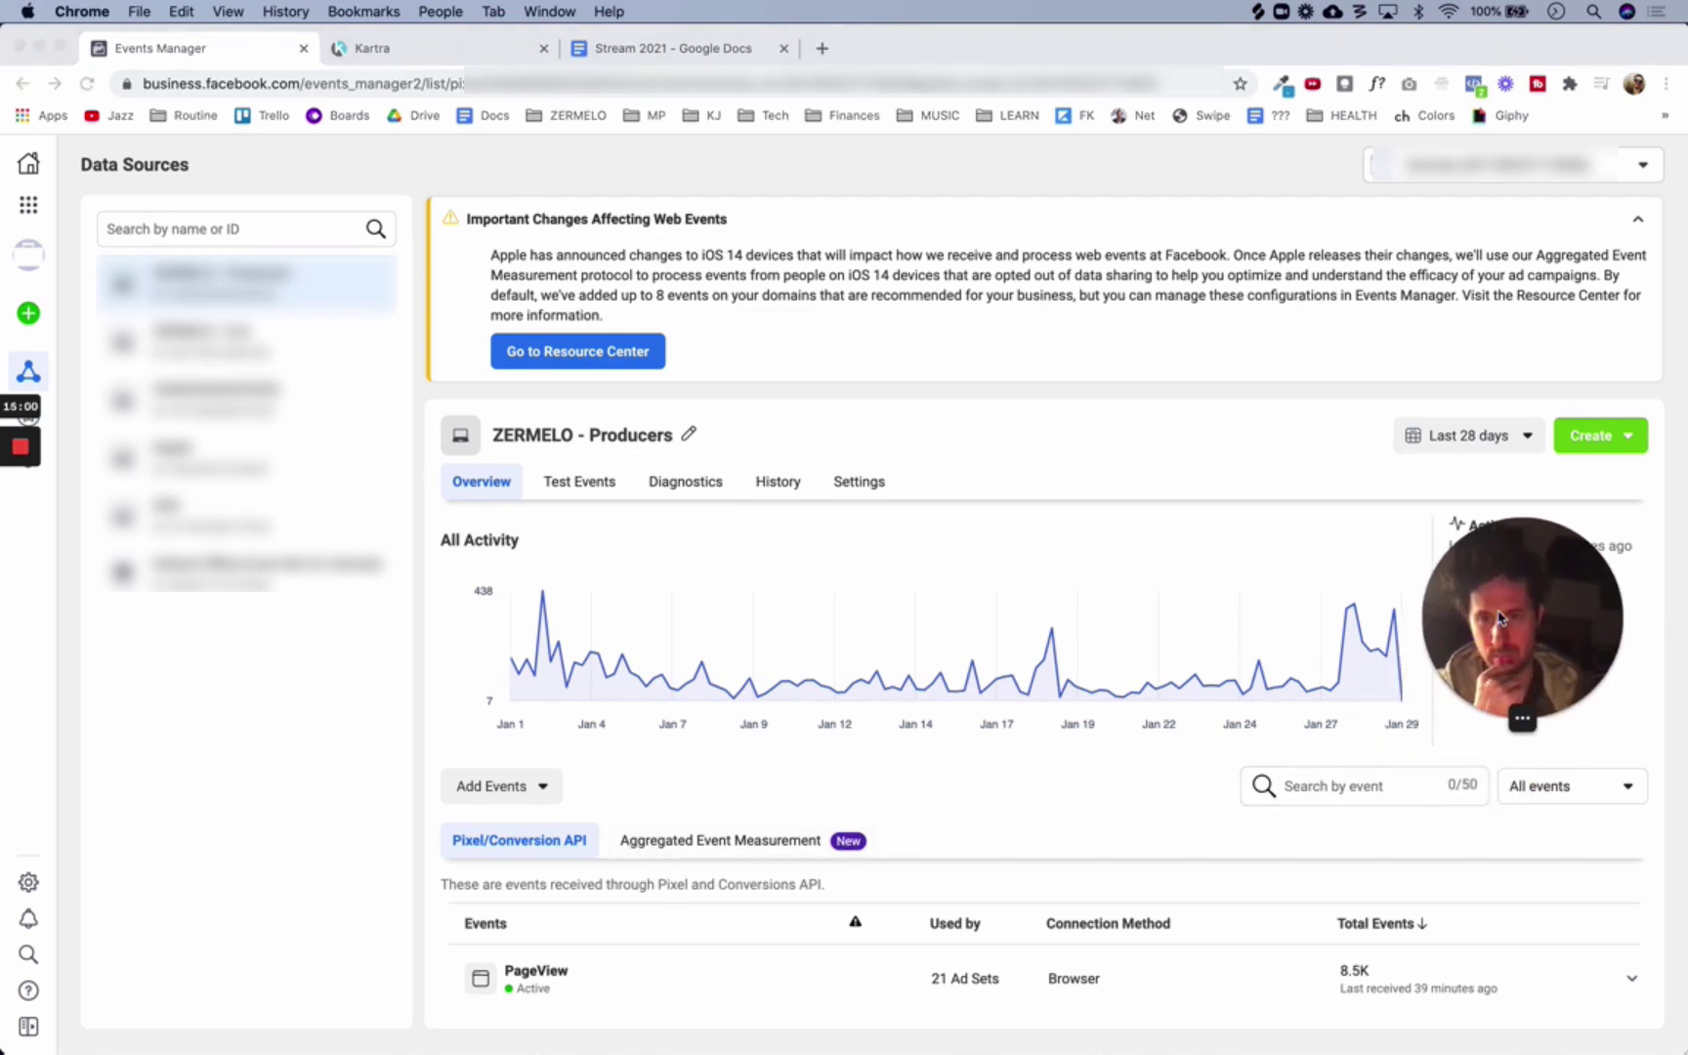
{"action": "left_click", "coordinate": [728, 842]}
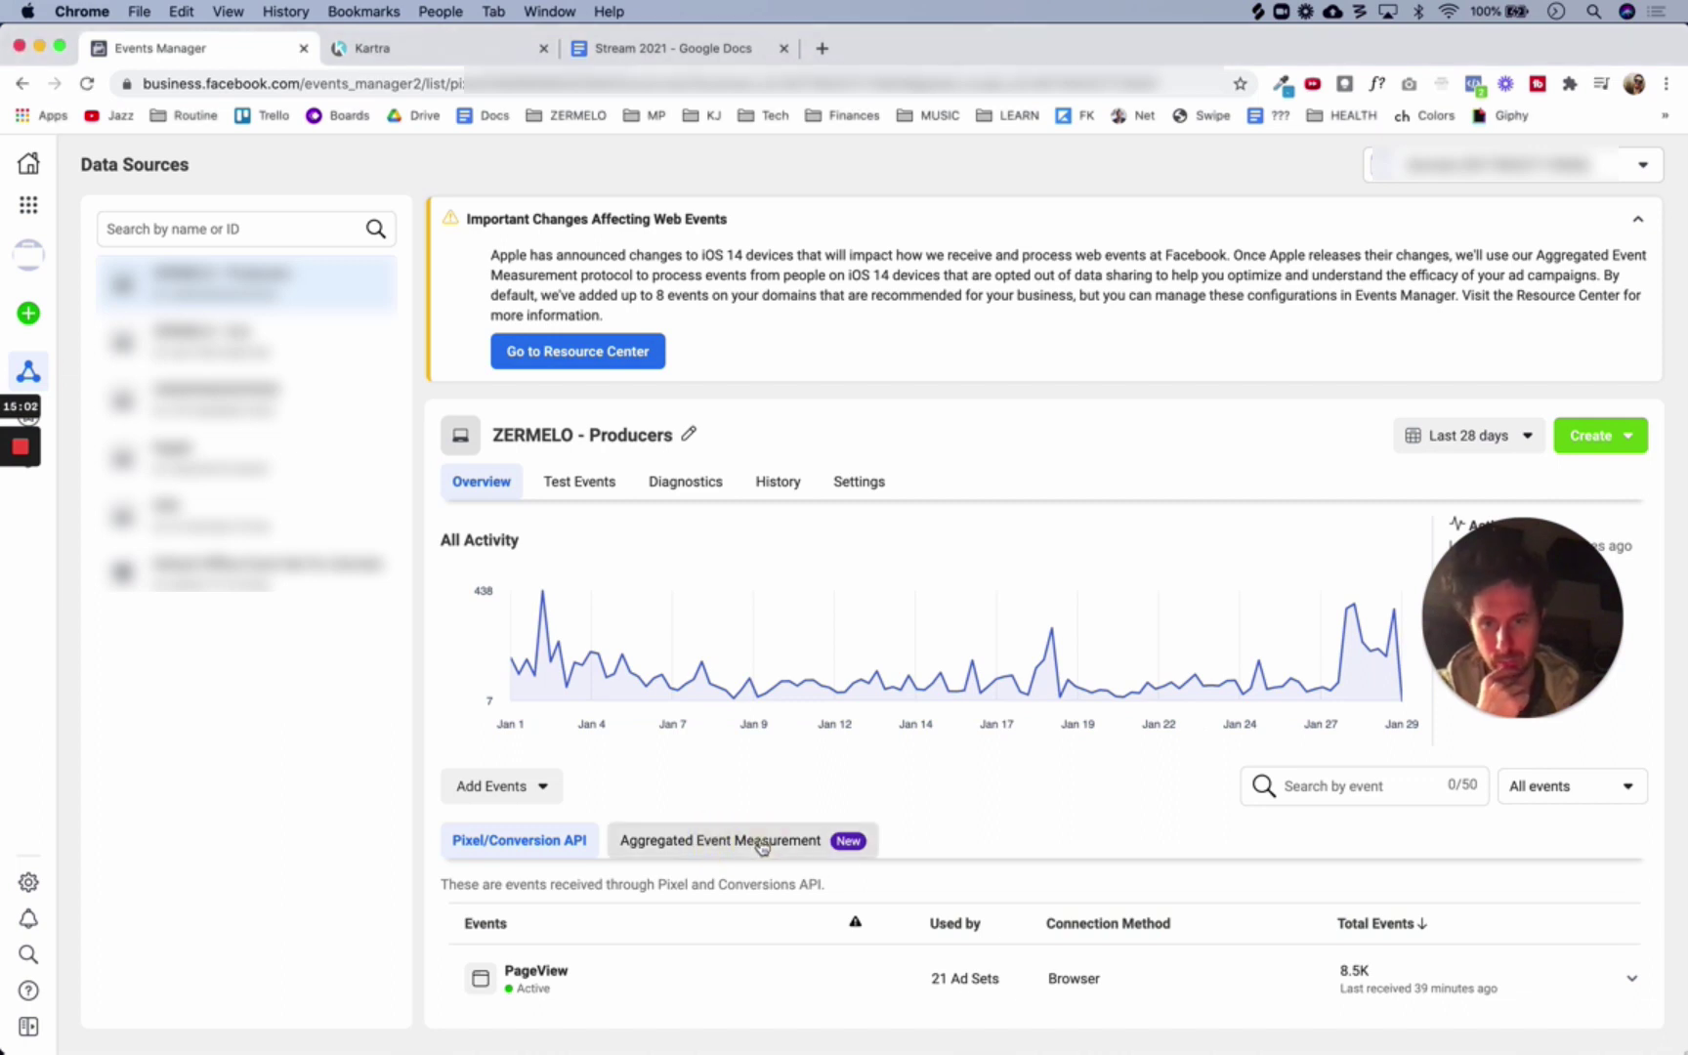
{"action": "left_click", "coordinate": [763, 846]}
{"action": "scroll", "coordinate": [992, 784], "scroll_direction": "down", "scroll_amount": 4}
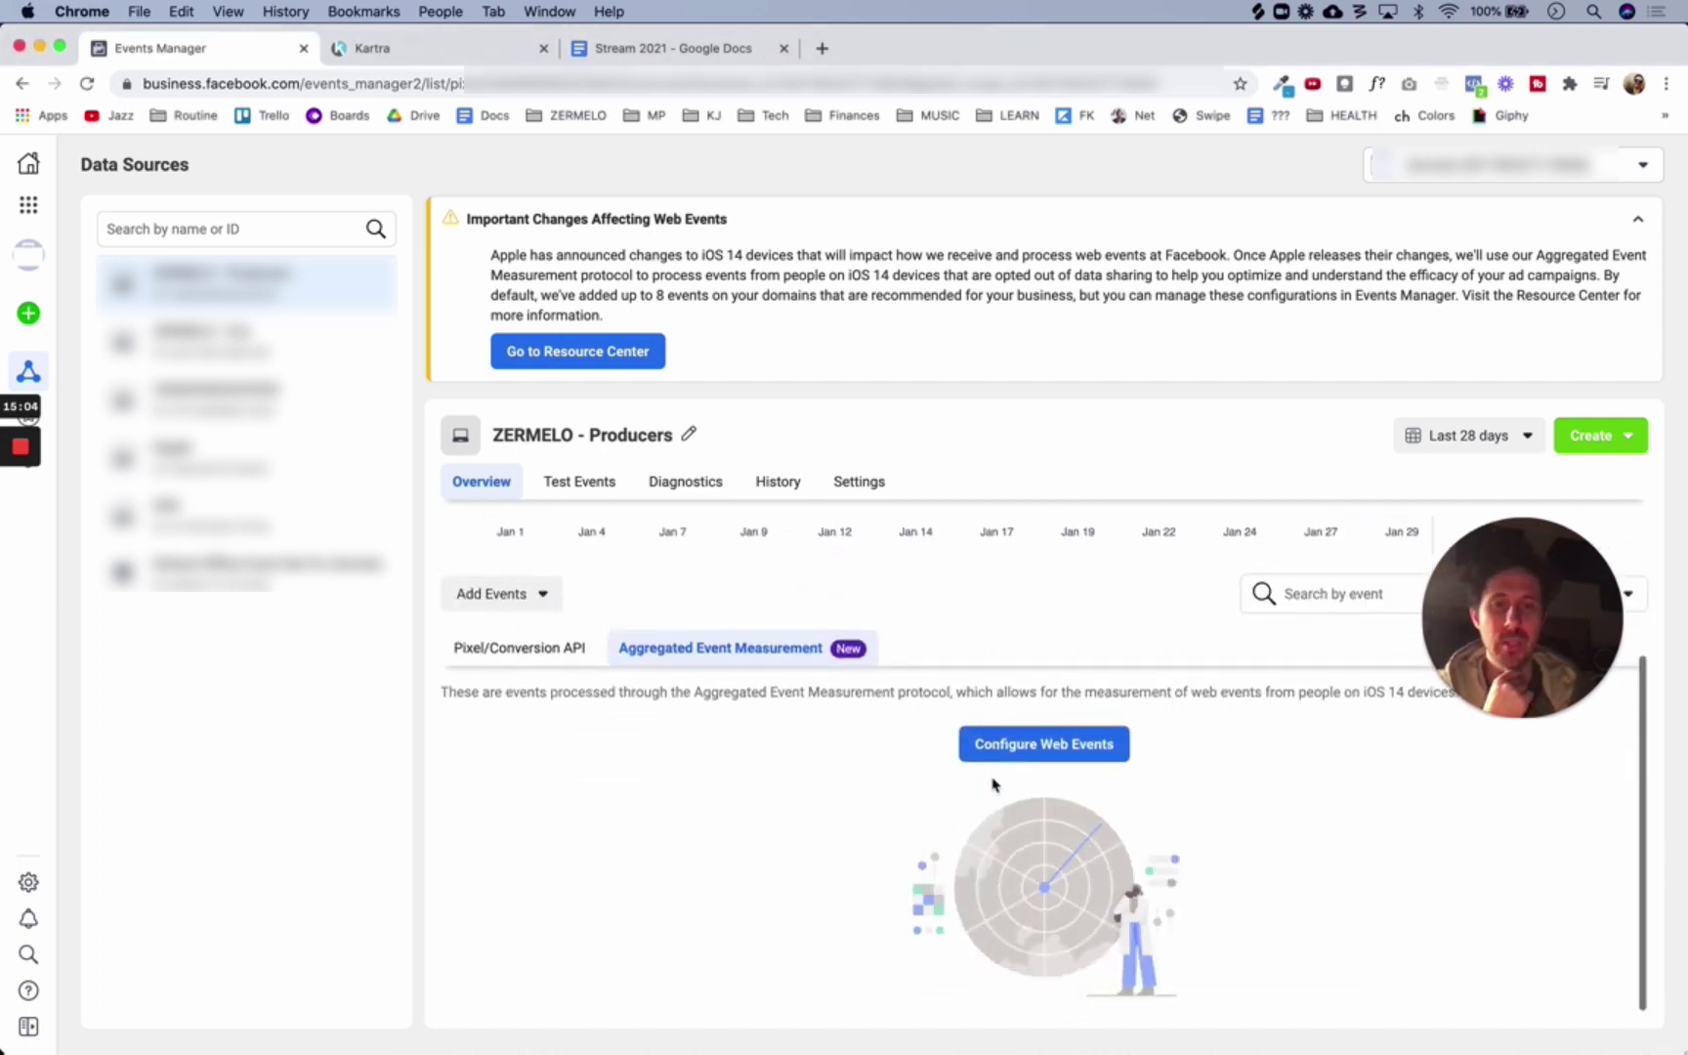
{"action": "left_click", "coordinate": [1081, 749]}
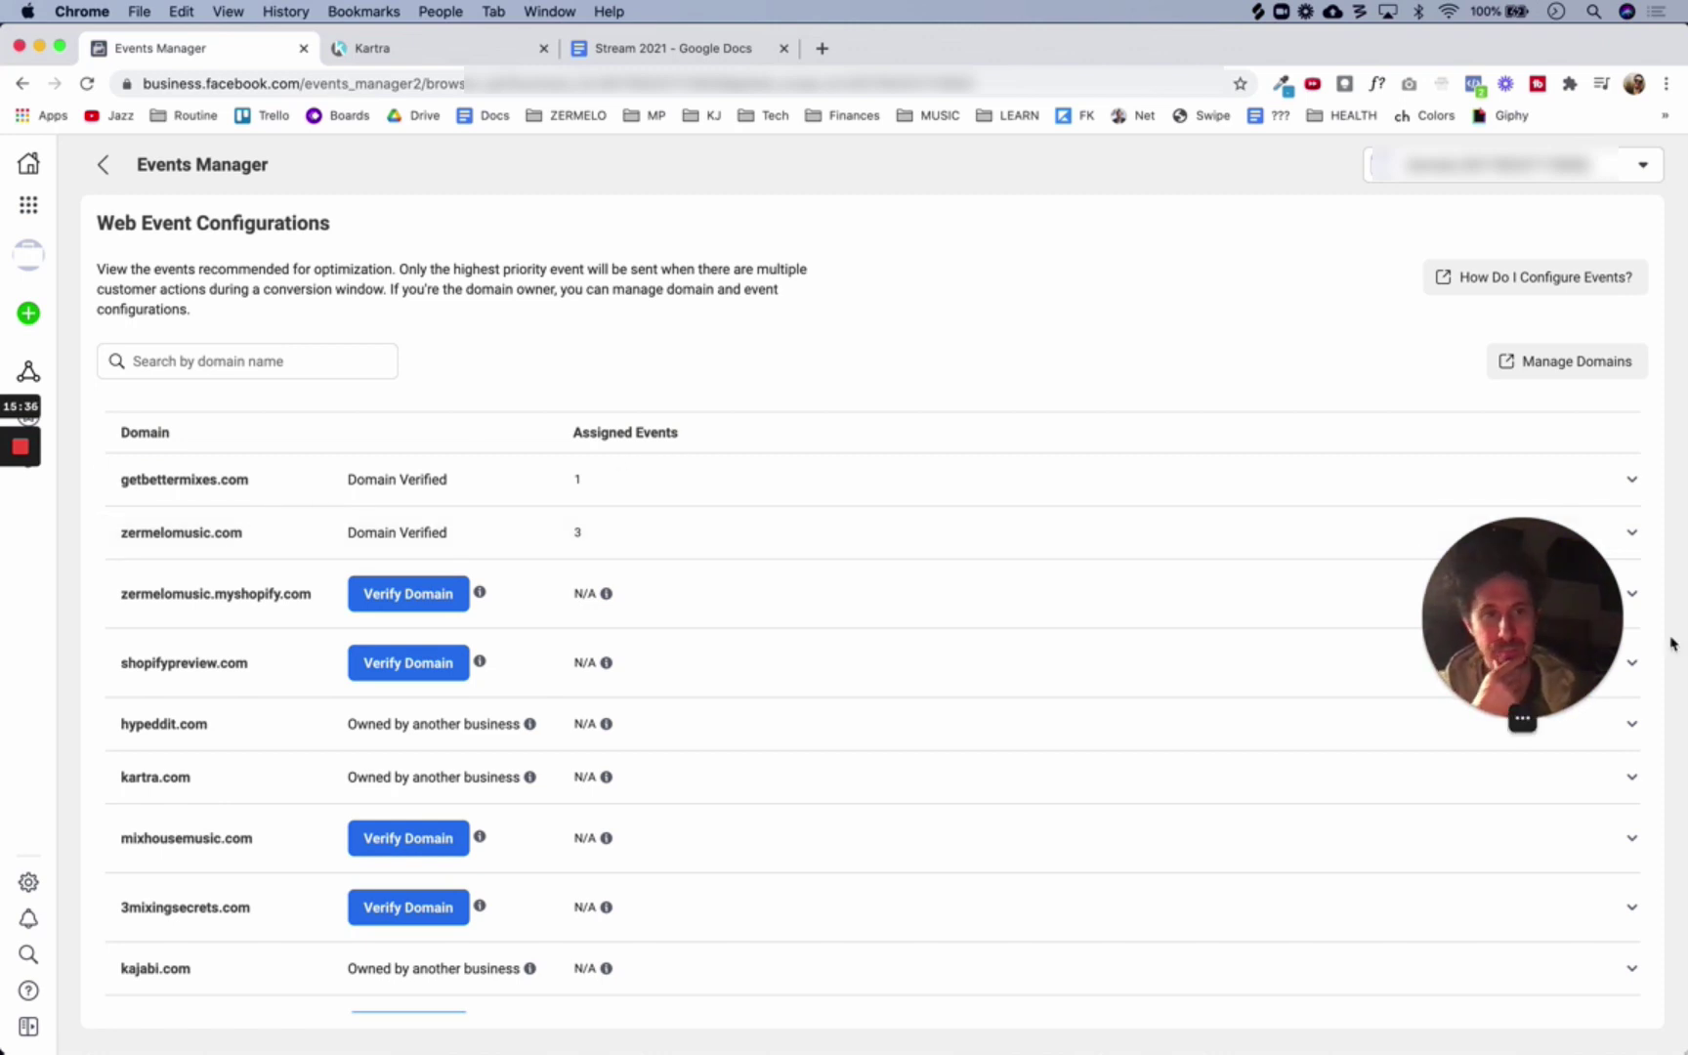
Expand the getbettermixes.com domain to review its assigned events
{"action": "left_click_drag", "start_coordinate": [1515, 637], "coordinate": [1299, 944]}
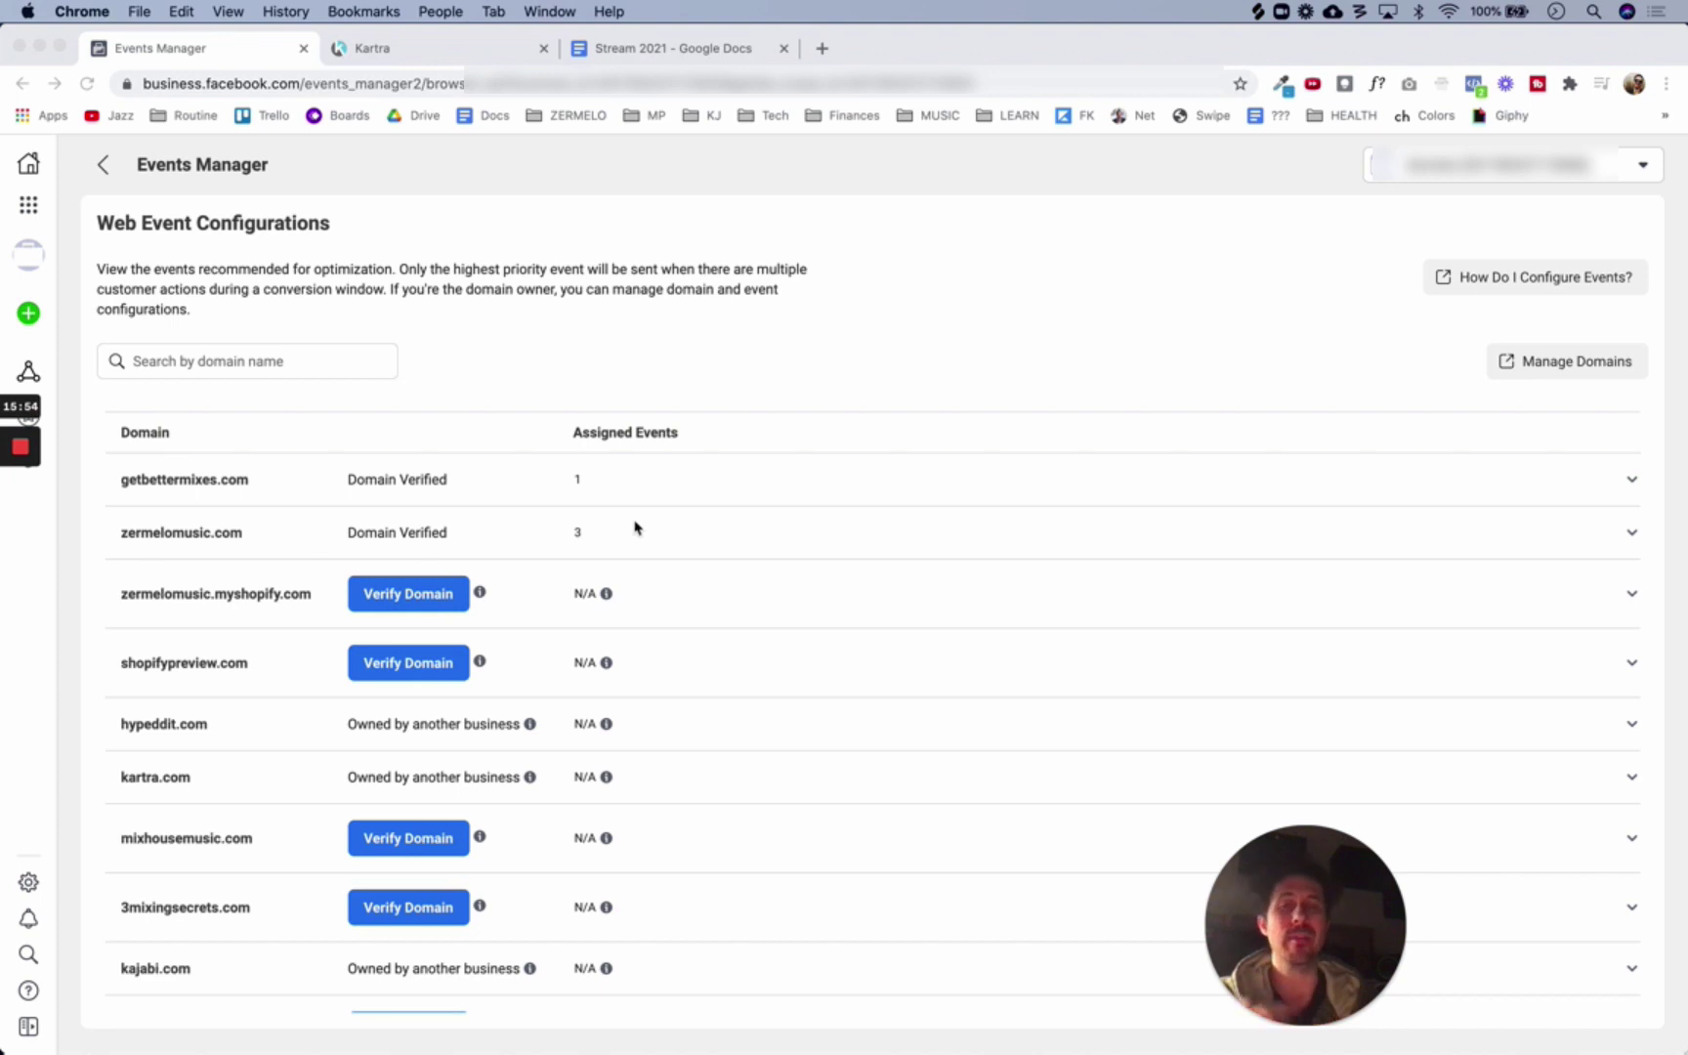
{"action": "left_click", "coordinate": [771, 481]}
{"action": "left_click", "coordinate": [758, 481]}
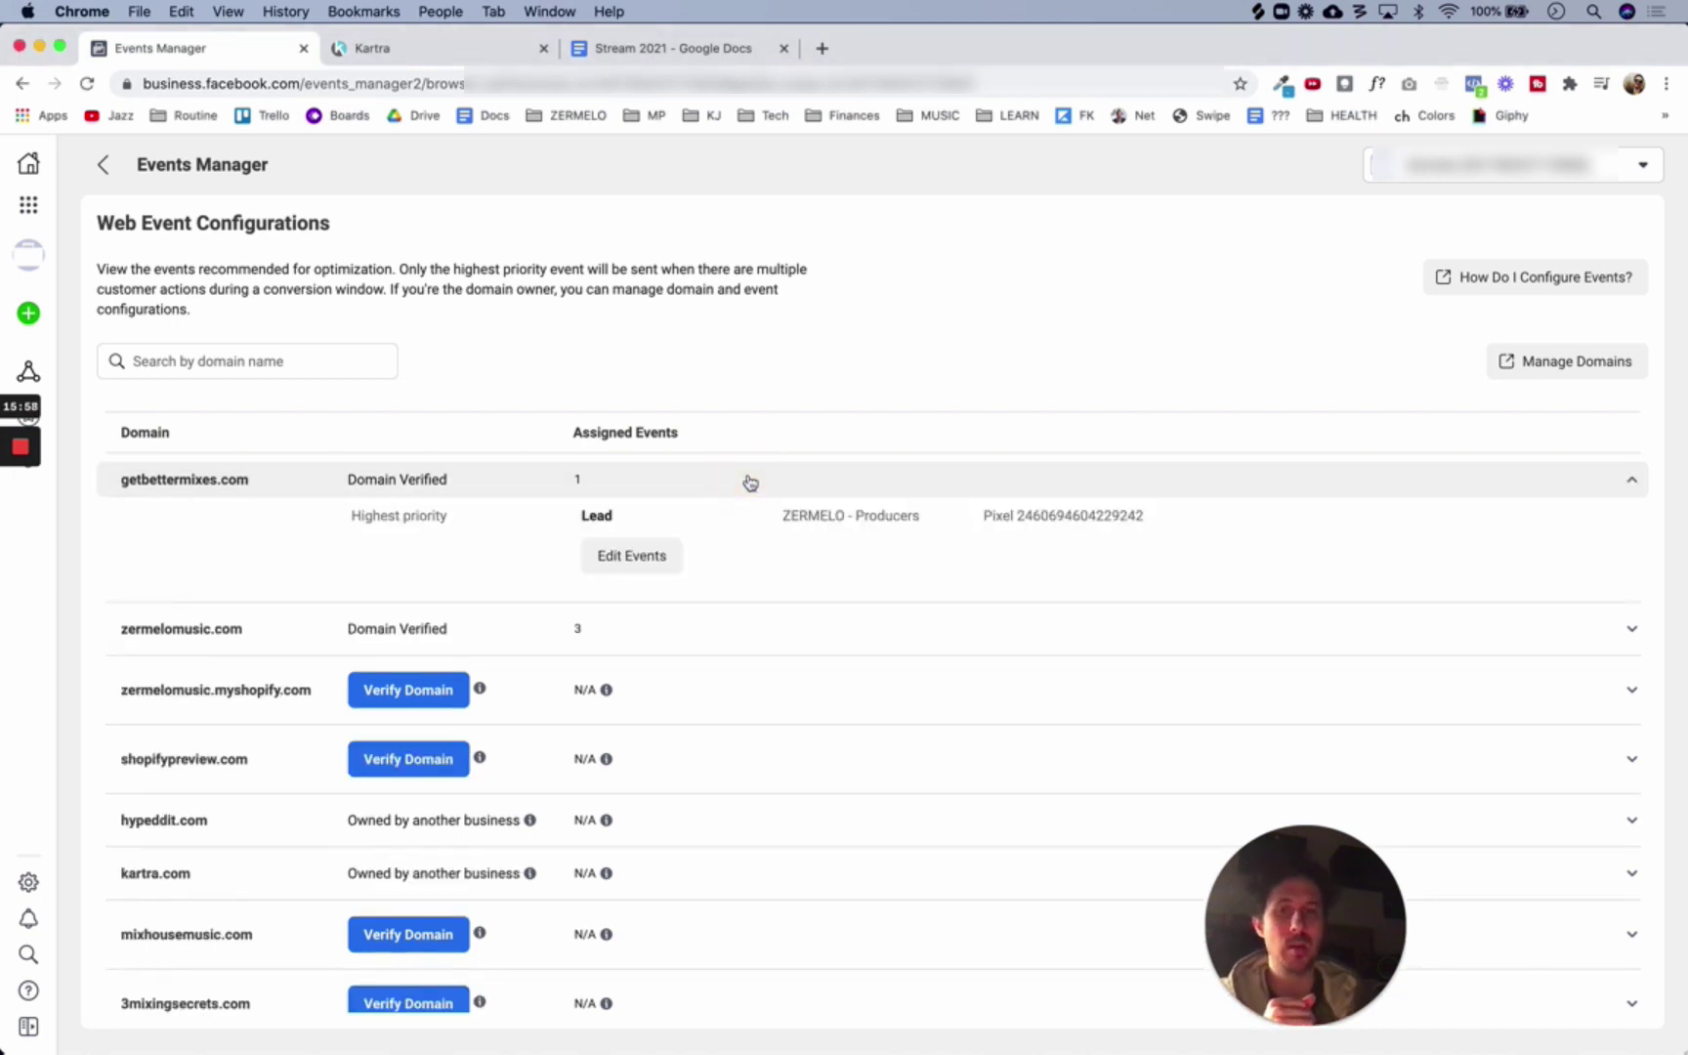
{"action": "left_click", "coordinate": [1359, 489]}
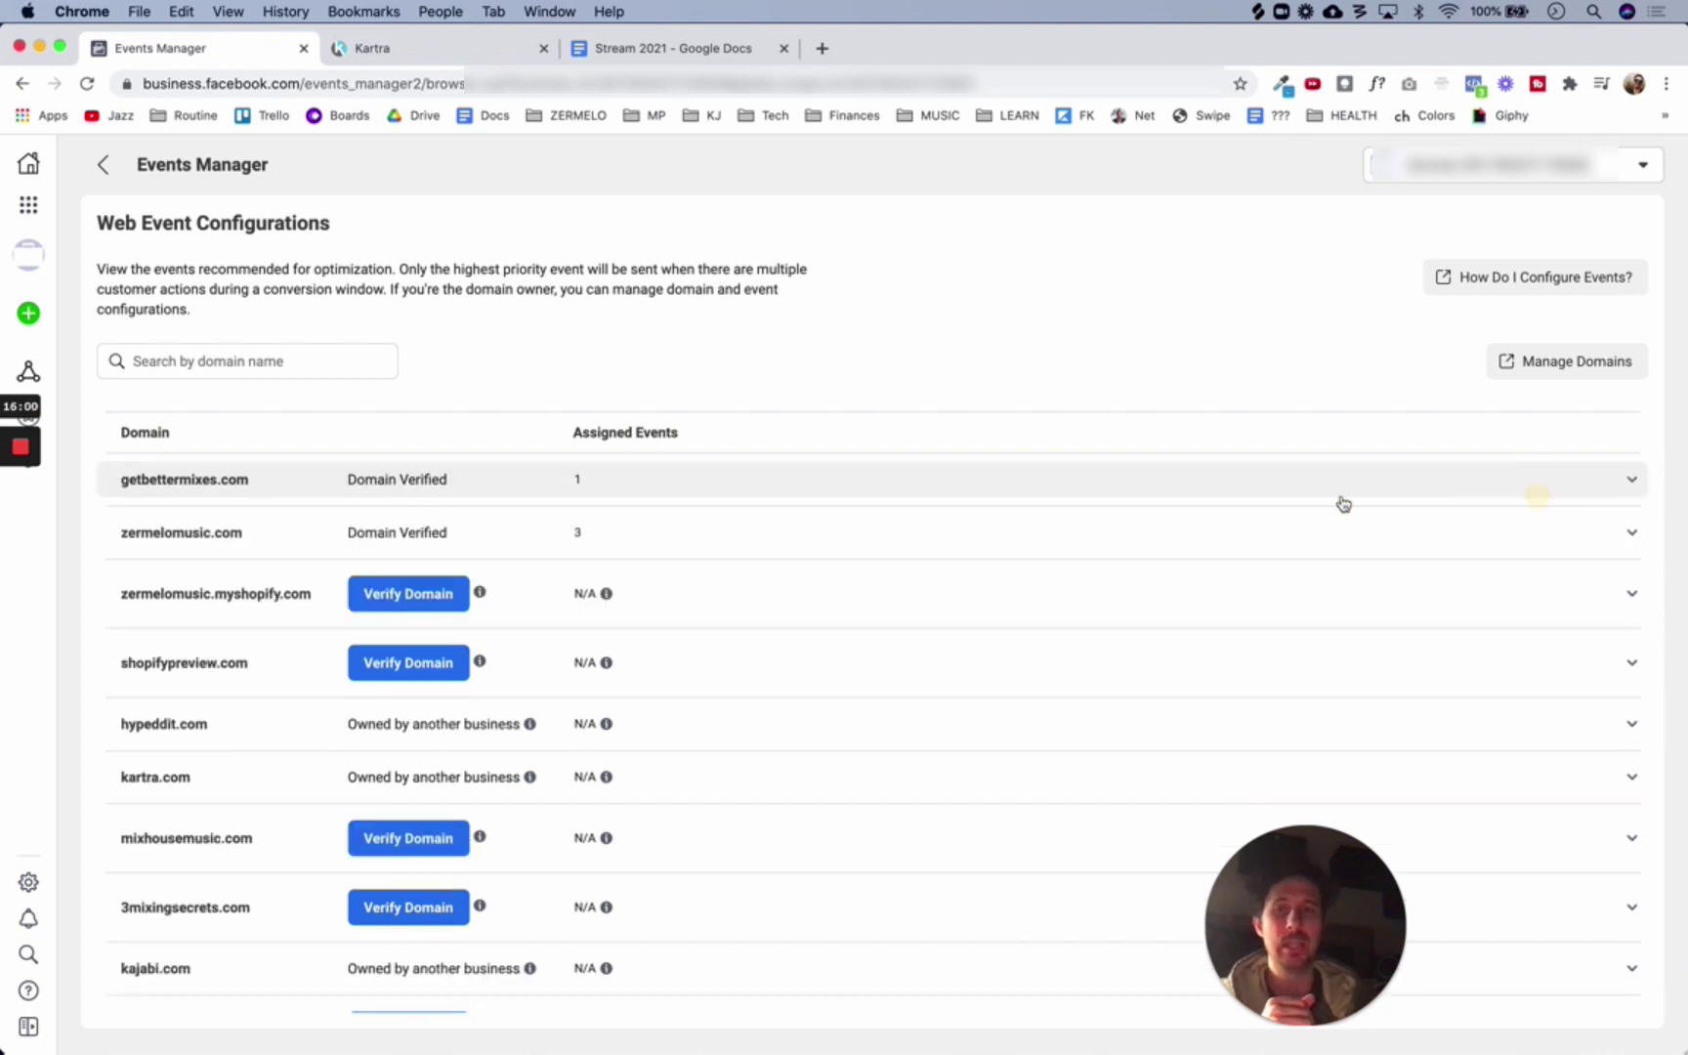
{"action": "left_click", "coordinate": [1305, 488]}
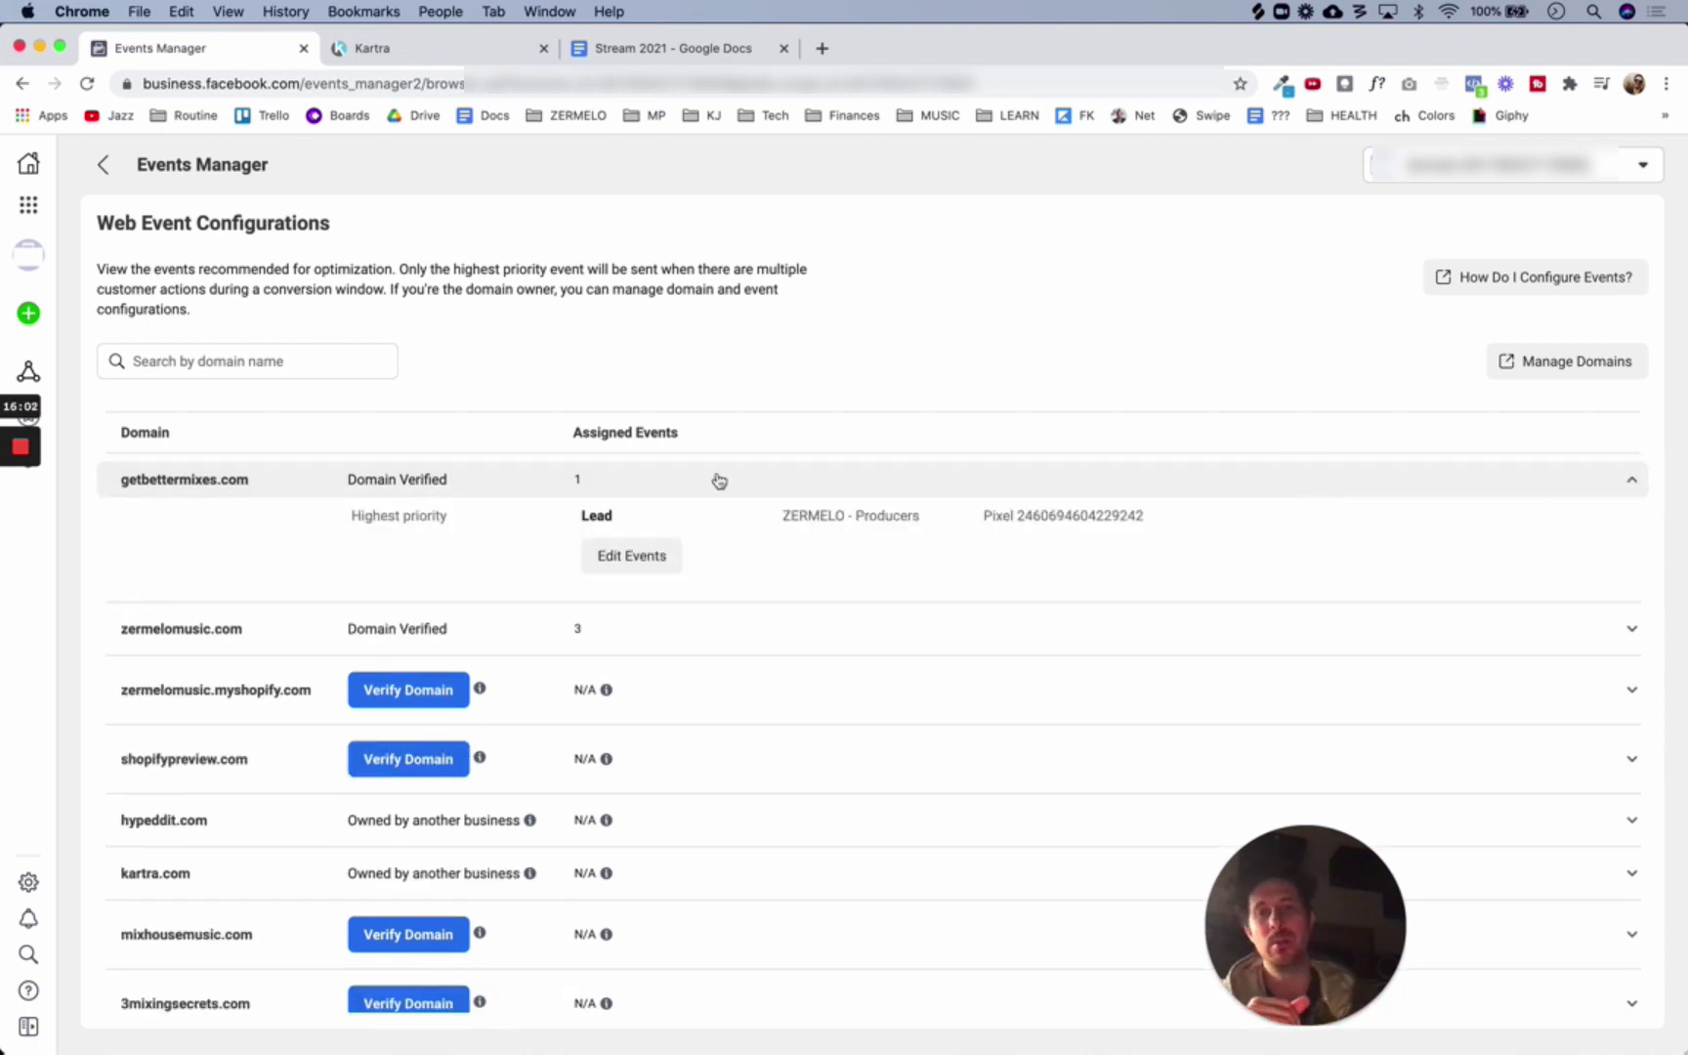
Open the getbettermixes.com events for editing and highlight the sentence about optimizing for up to 8 events
{"action": "left_click", "coordinate": [644, 558]}
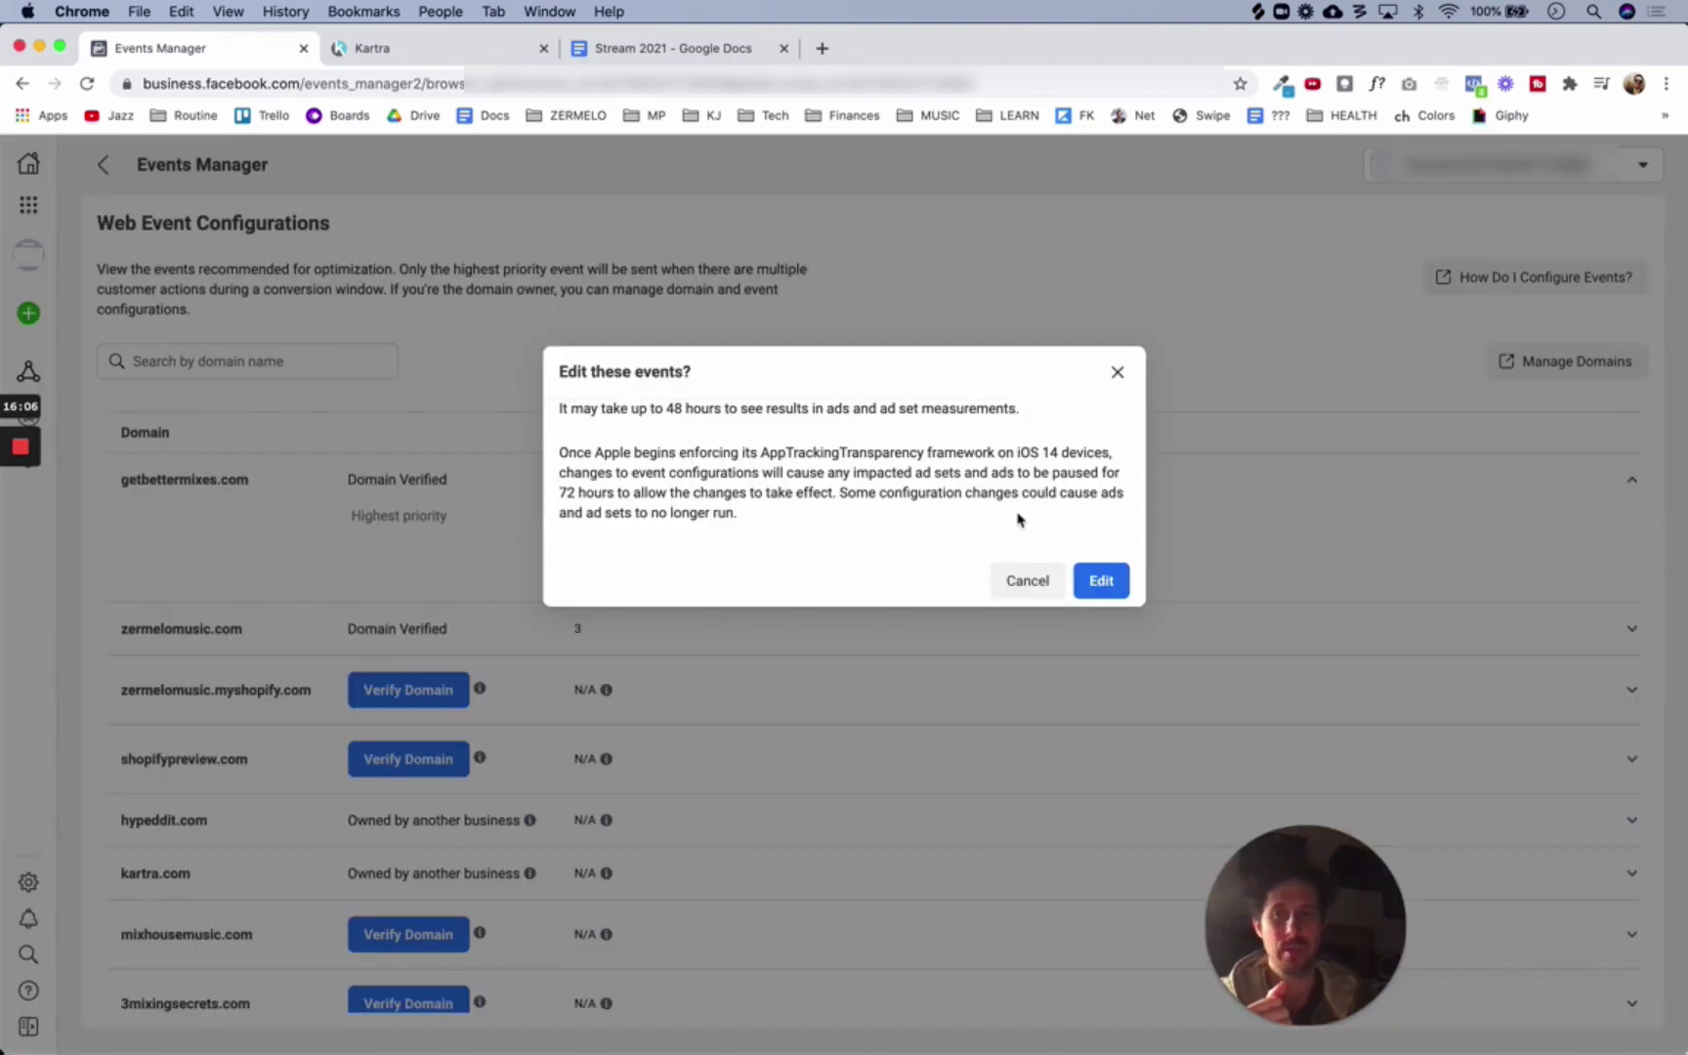
{"action": "left_click", "coordinate": [1111, 584]}
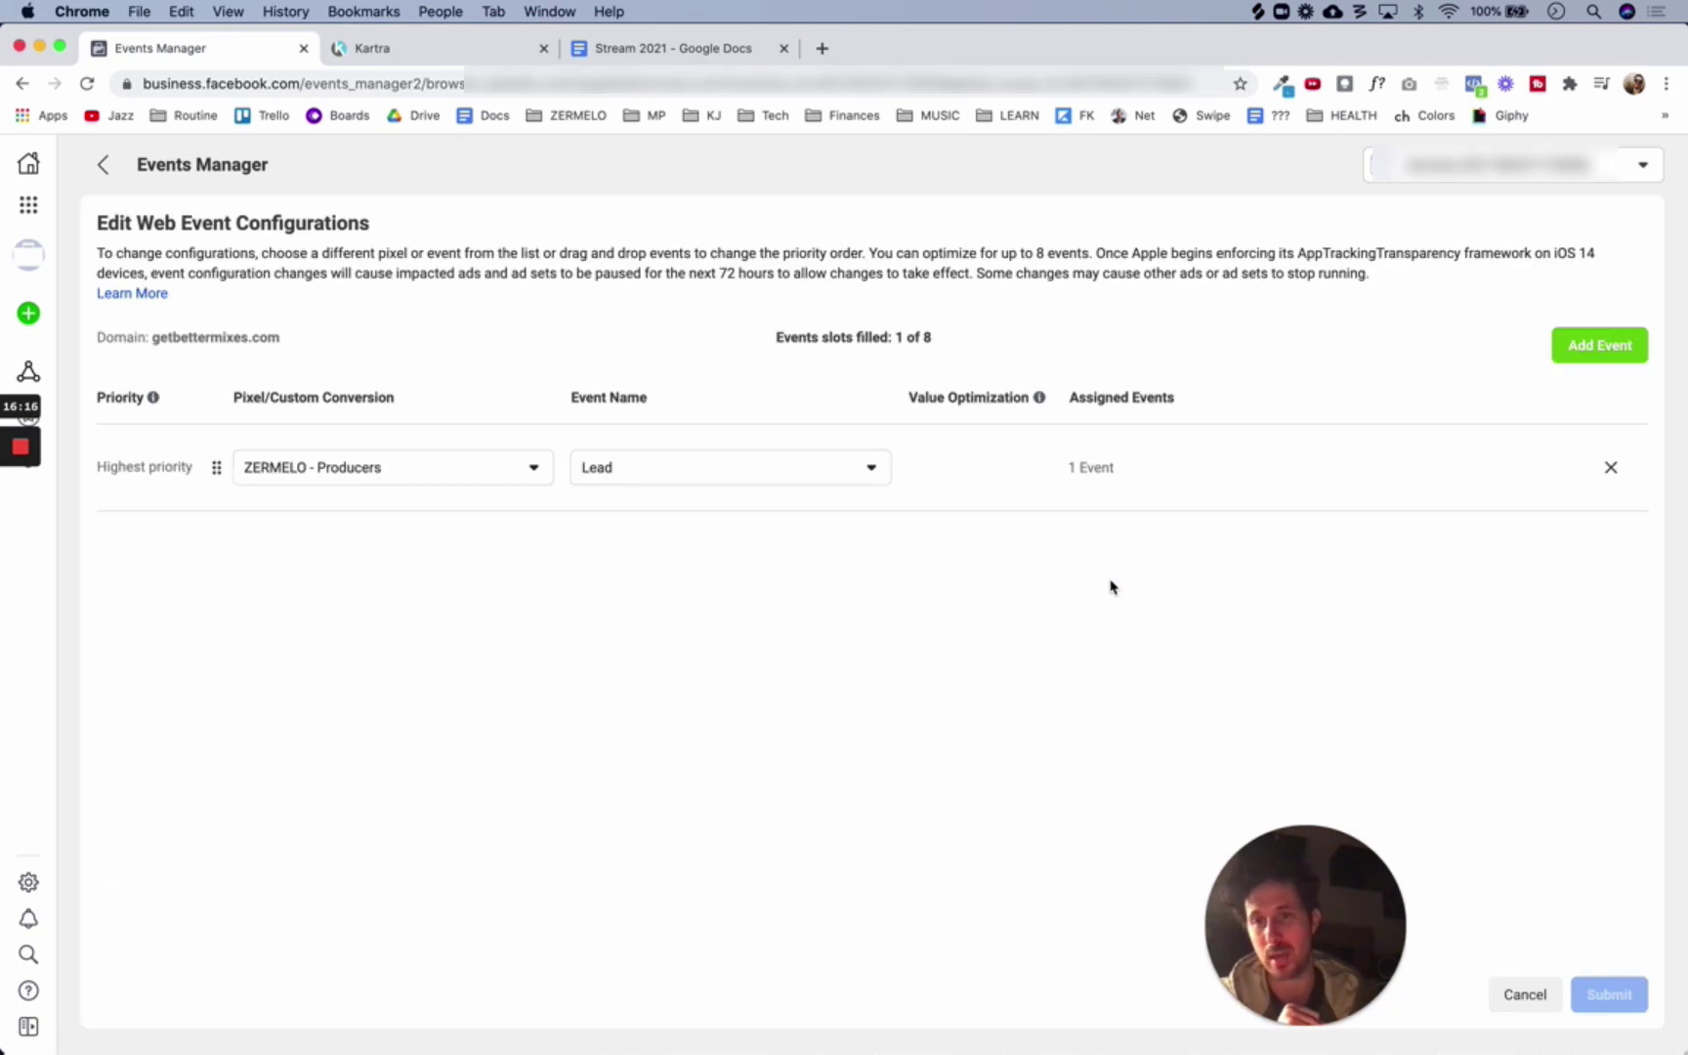
{"action": "left_click", "coordinate": [801, 594]}
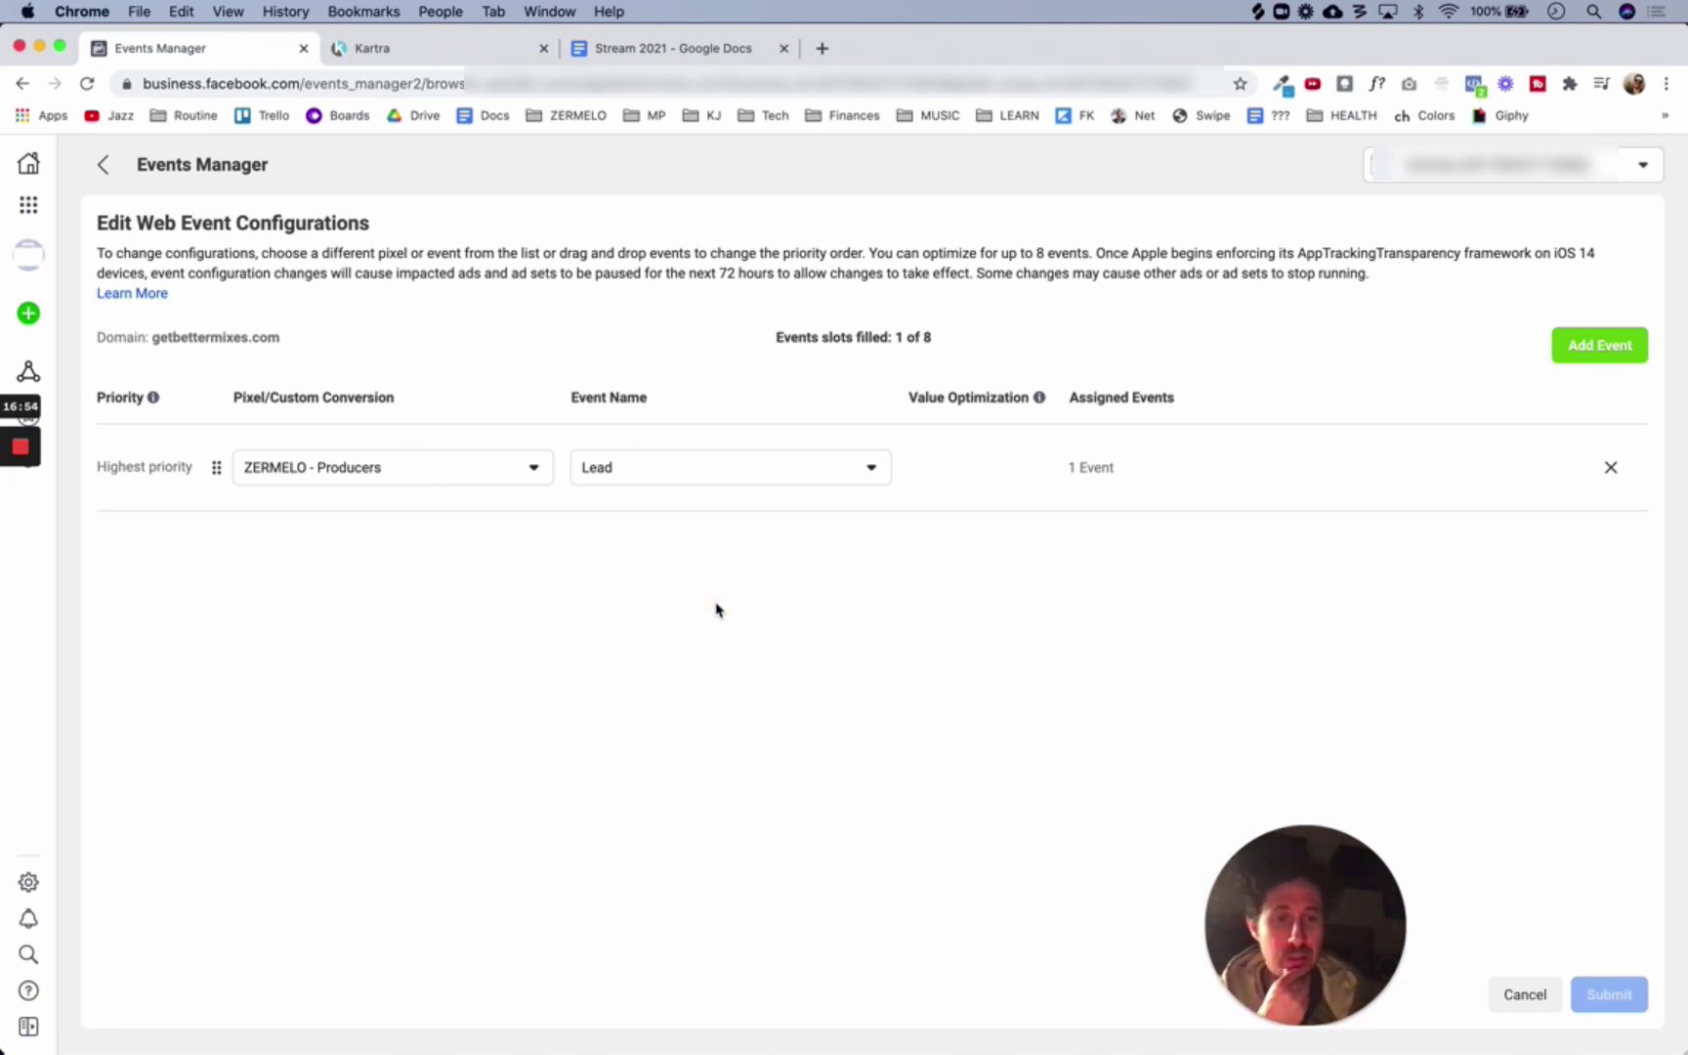
{"action": "left_click_drag", "start_coordinate": [1294, 911], "coordinate": [137, 899]}
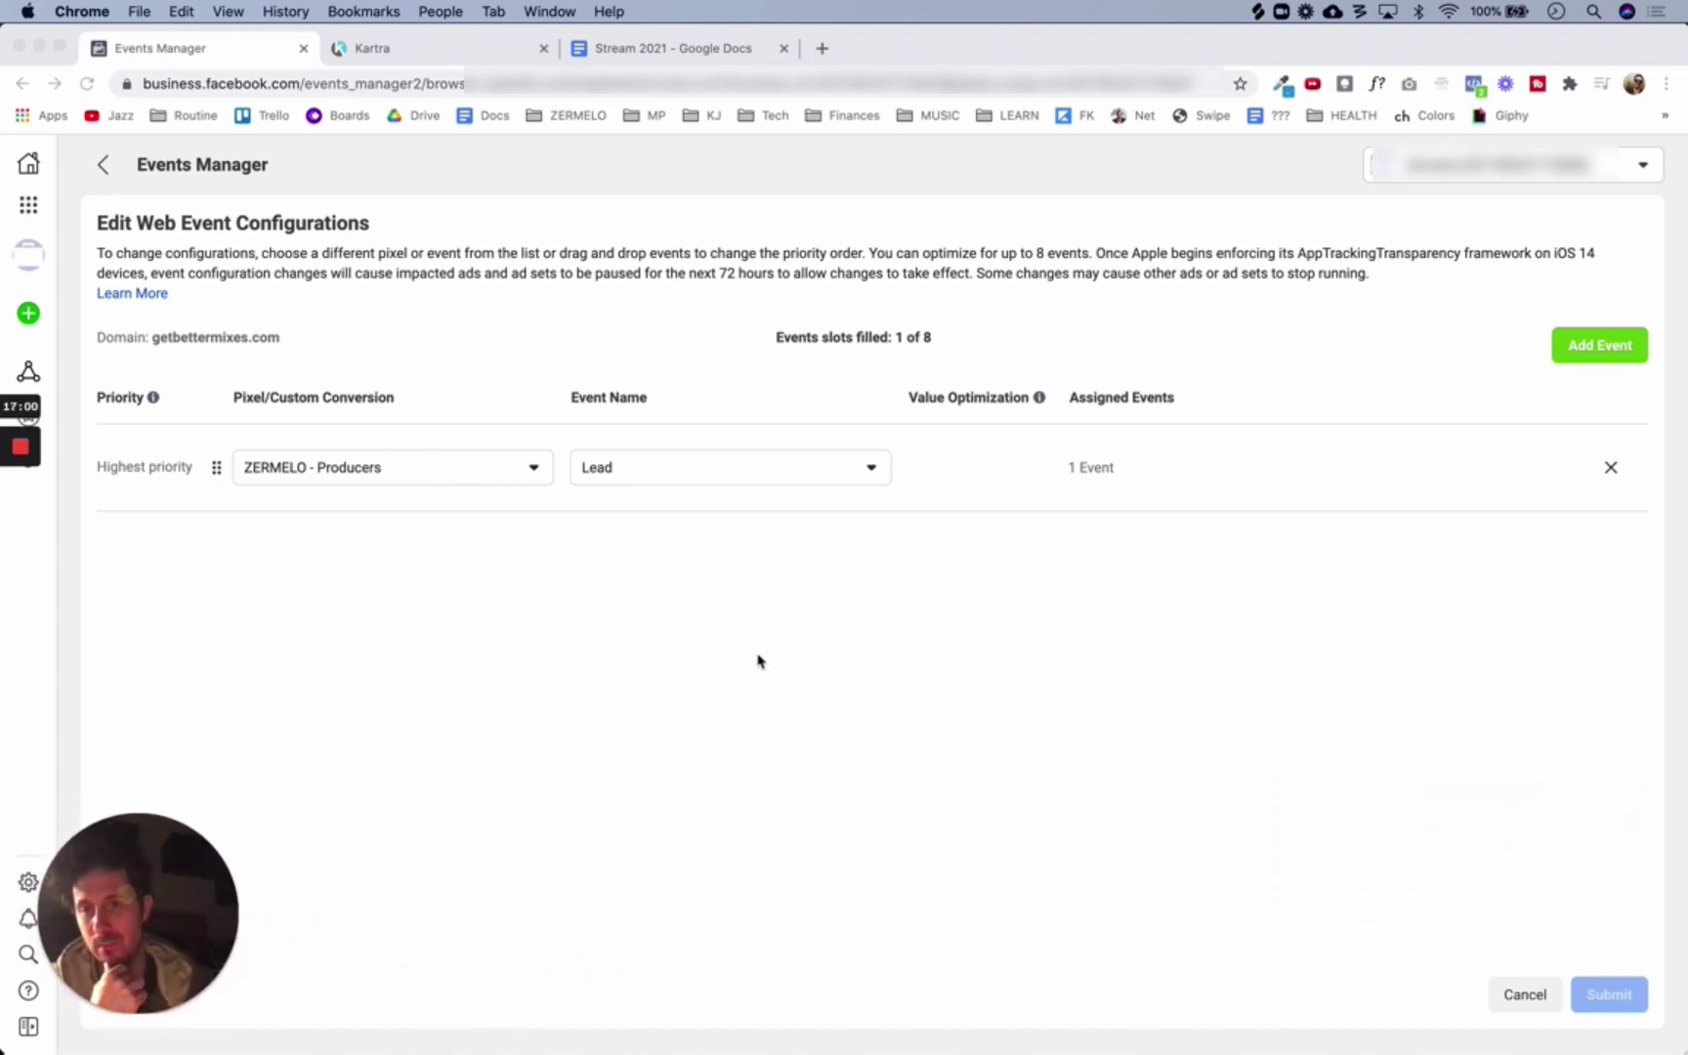
{"action": "left_click", "coordinate": [907, 679]}
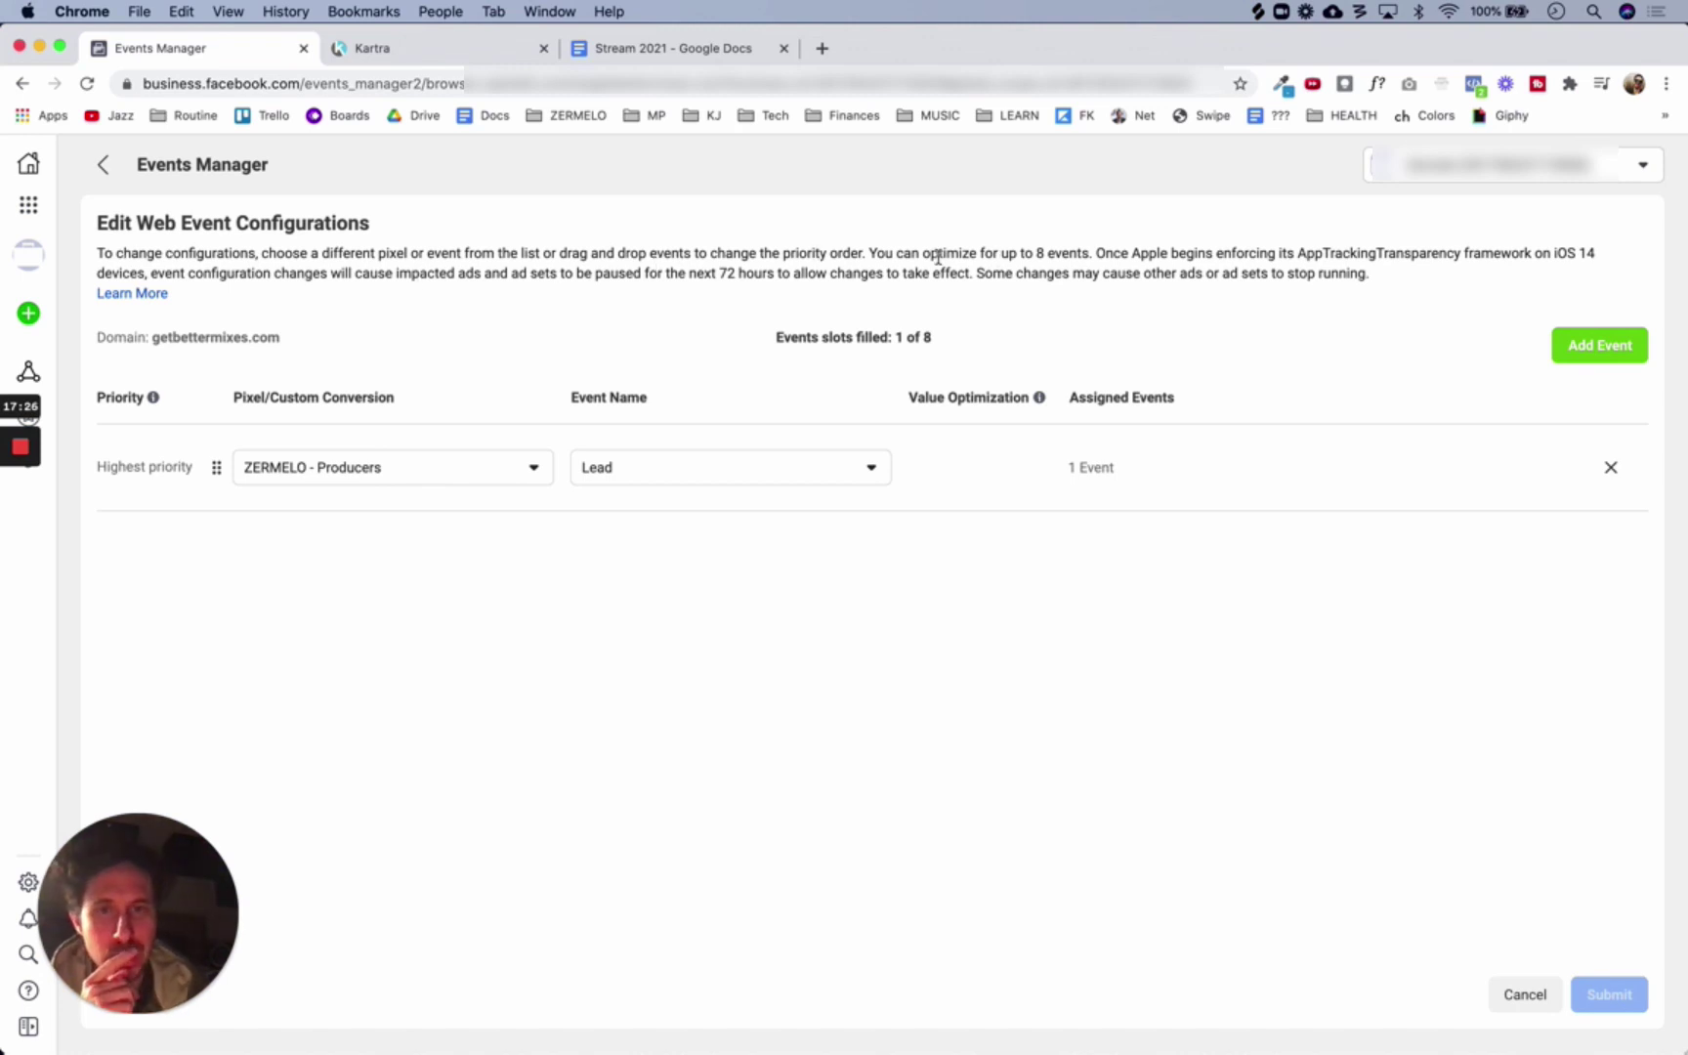
{"action": "left_click_drag", "start_coordinate": [870, 253], "coordinate": [1094, 254]}
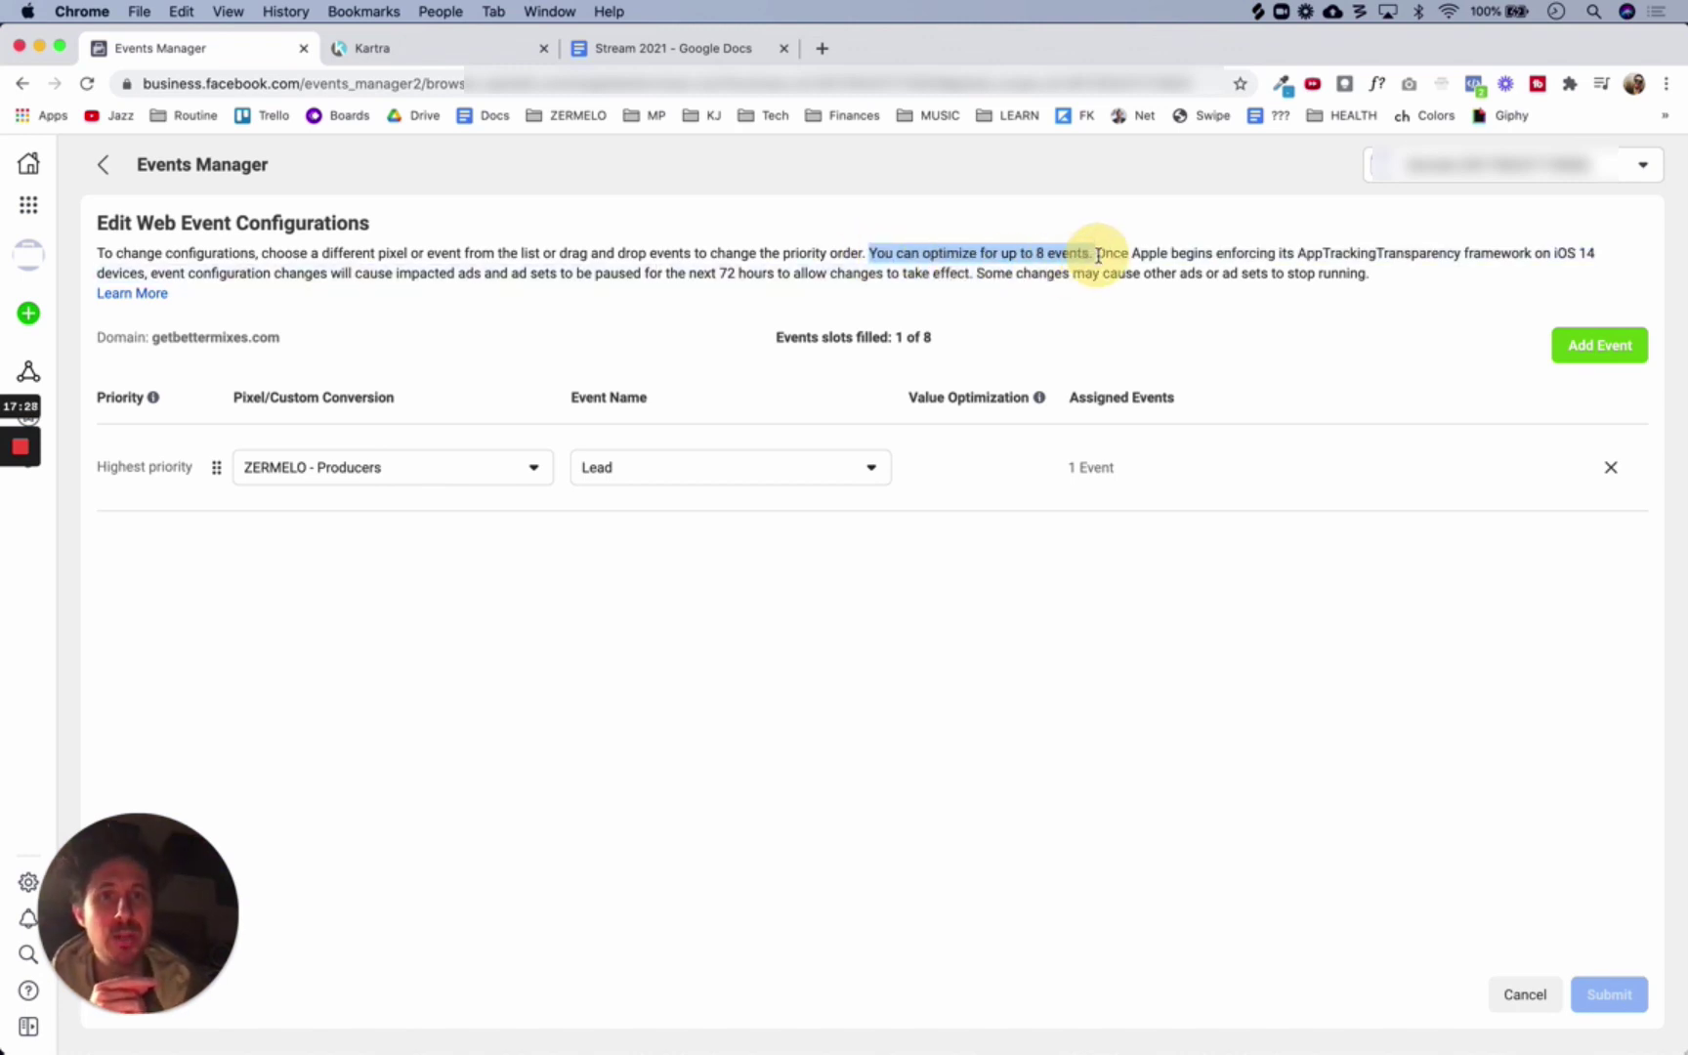
Add a second event for getbettermixes.com using the ZERMELO - Producers pixel and the Initiate Checkout event
{"action": "left_click", "coordinate": [1147, 250]}
{"action": "left_click", "coordinate": [1146, 246]}
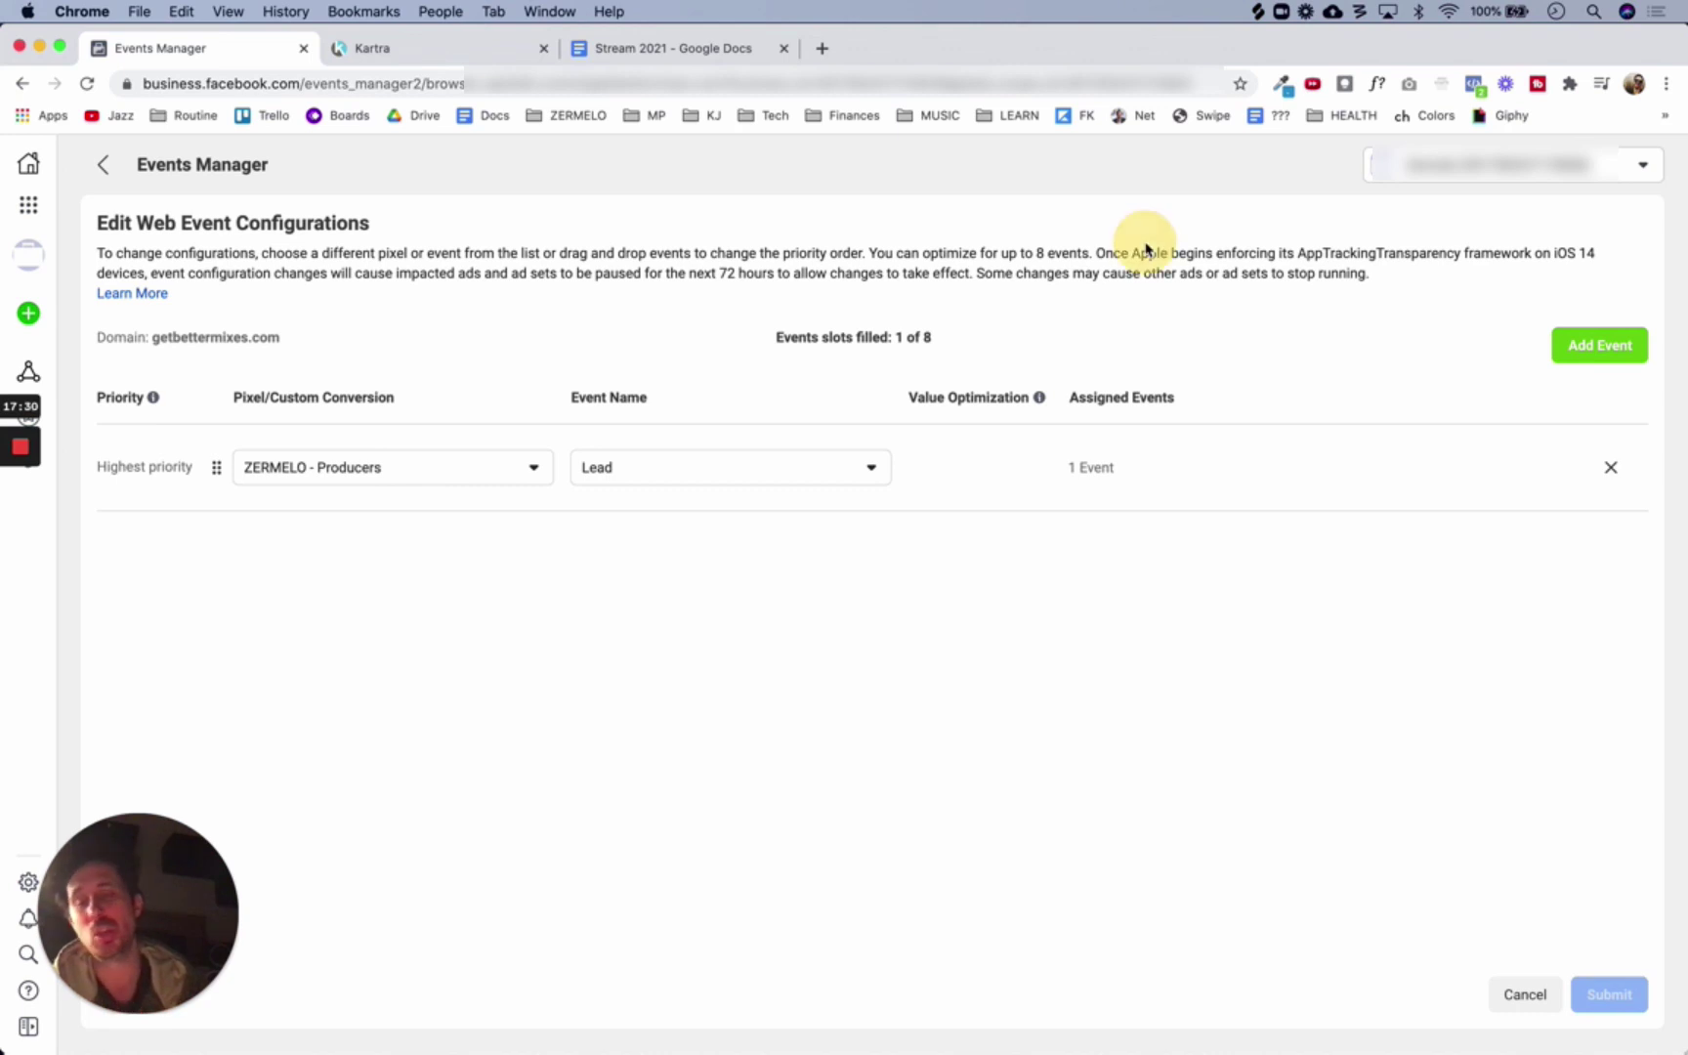
{"action": "left_click", "coordinate": [1026, 253]}
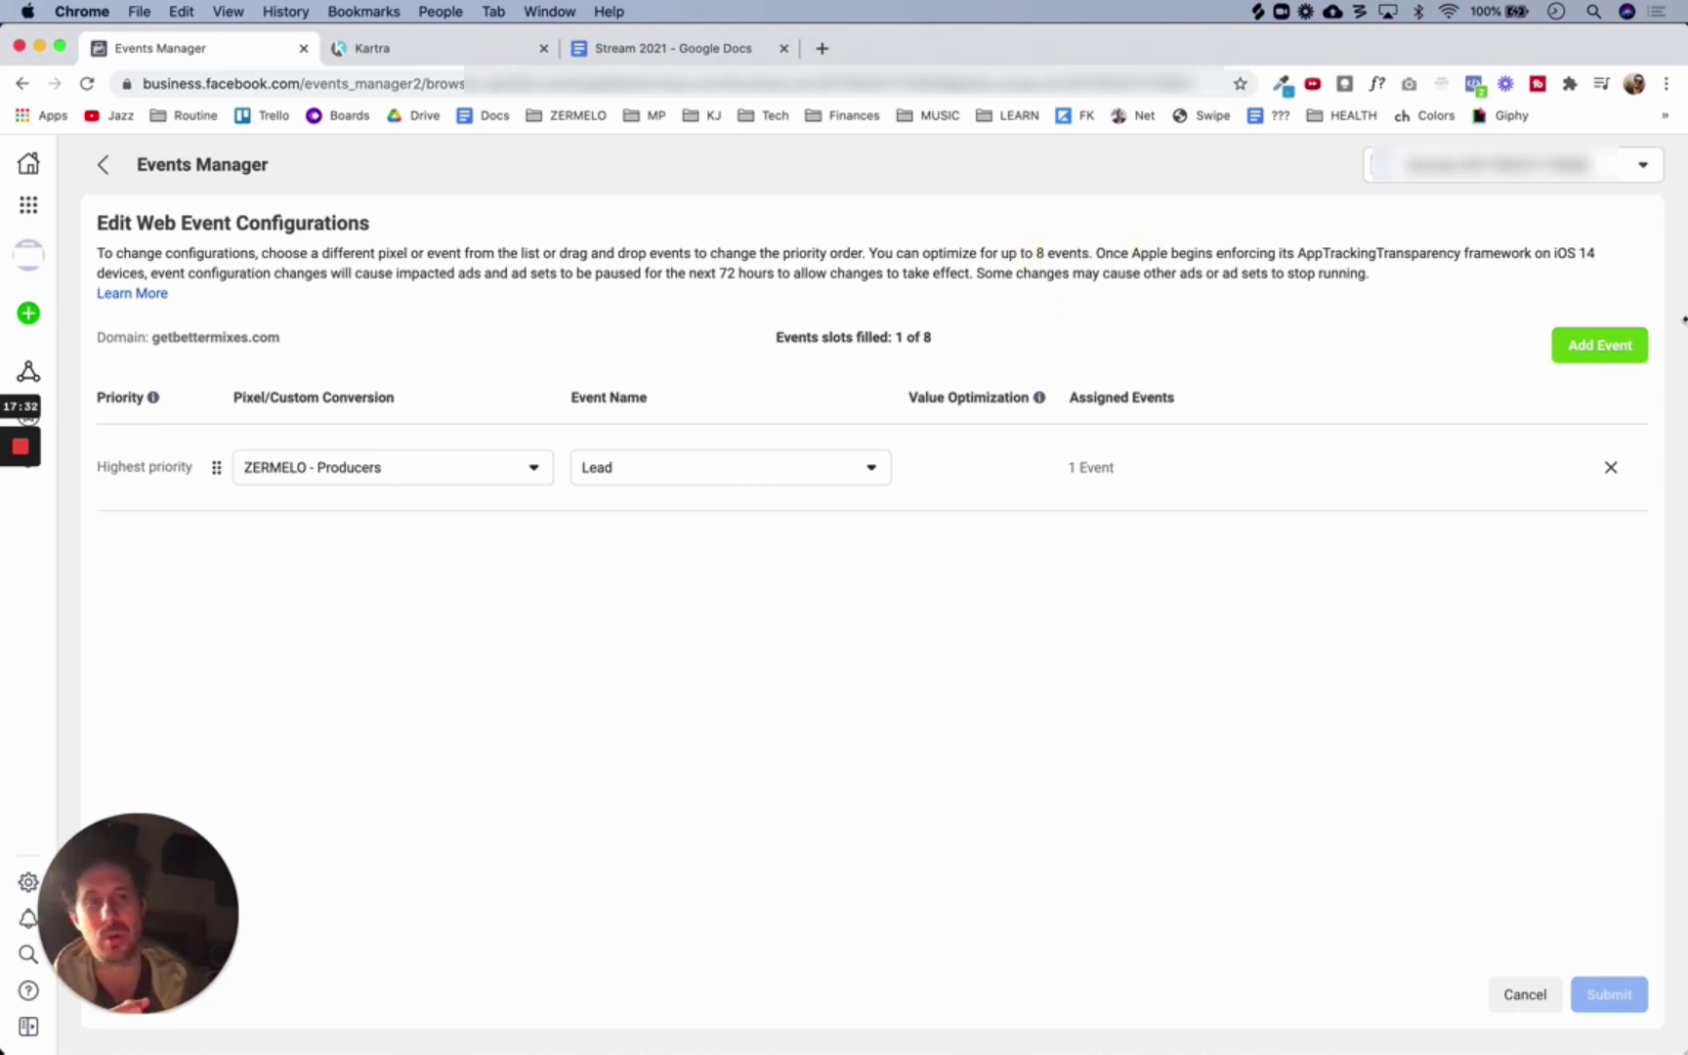
{"action": "left_click", "coordinate": [1608, 358]}
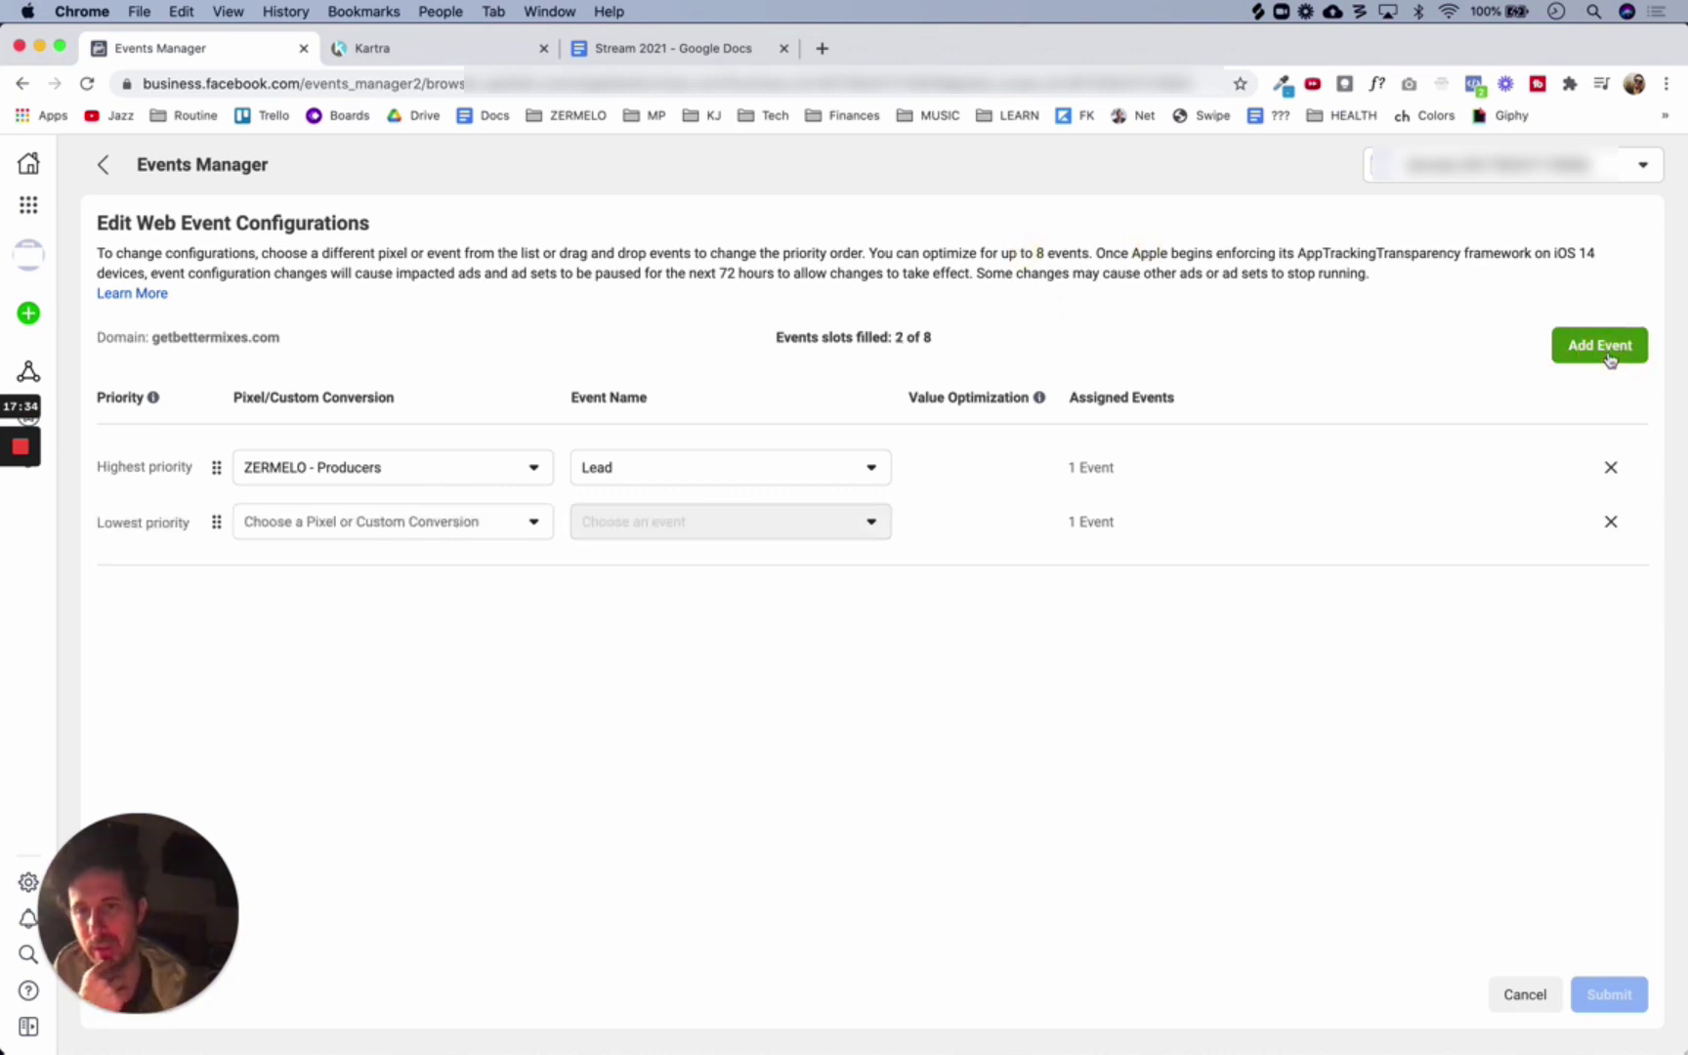
{"action": "left_click", "coordinate": [194, 1046]}
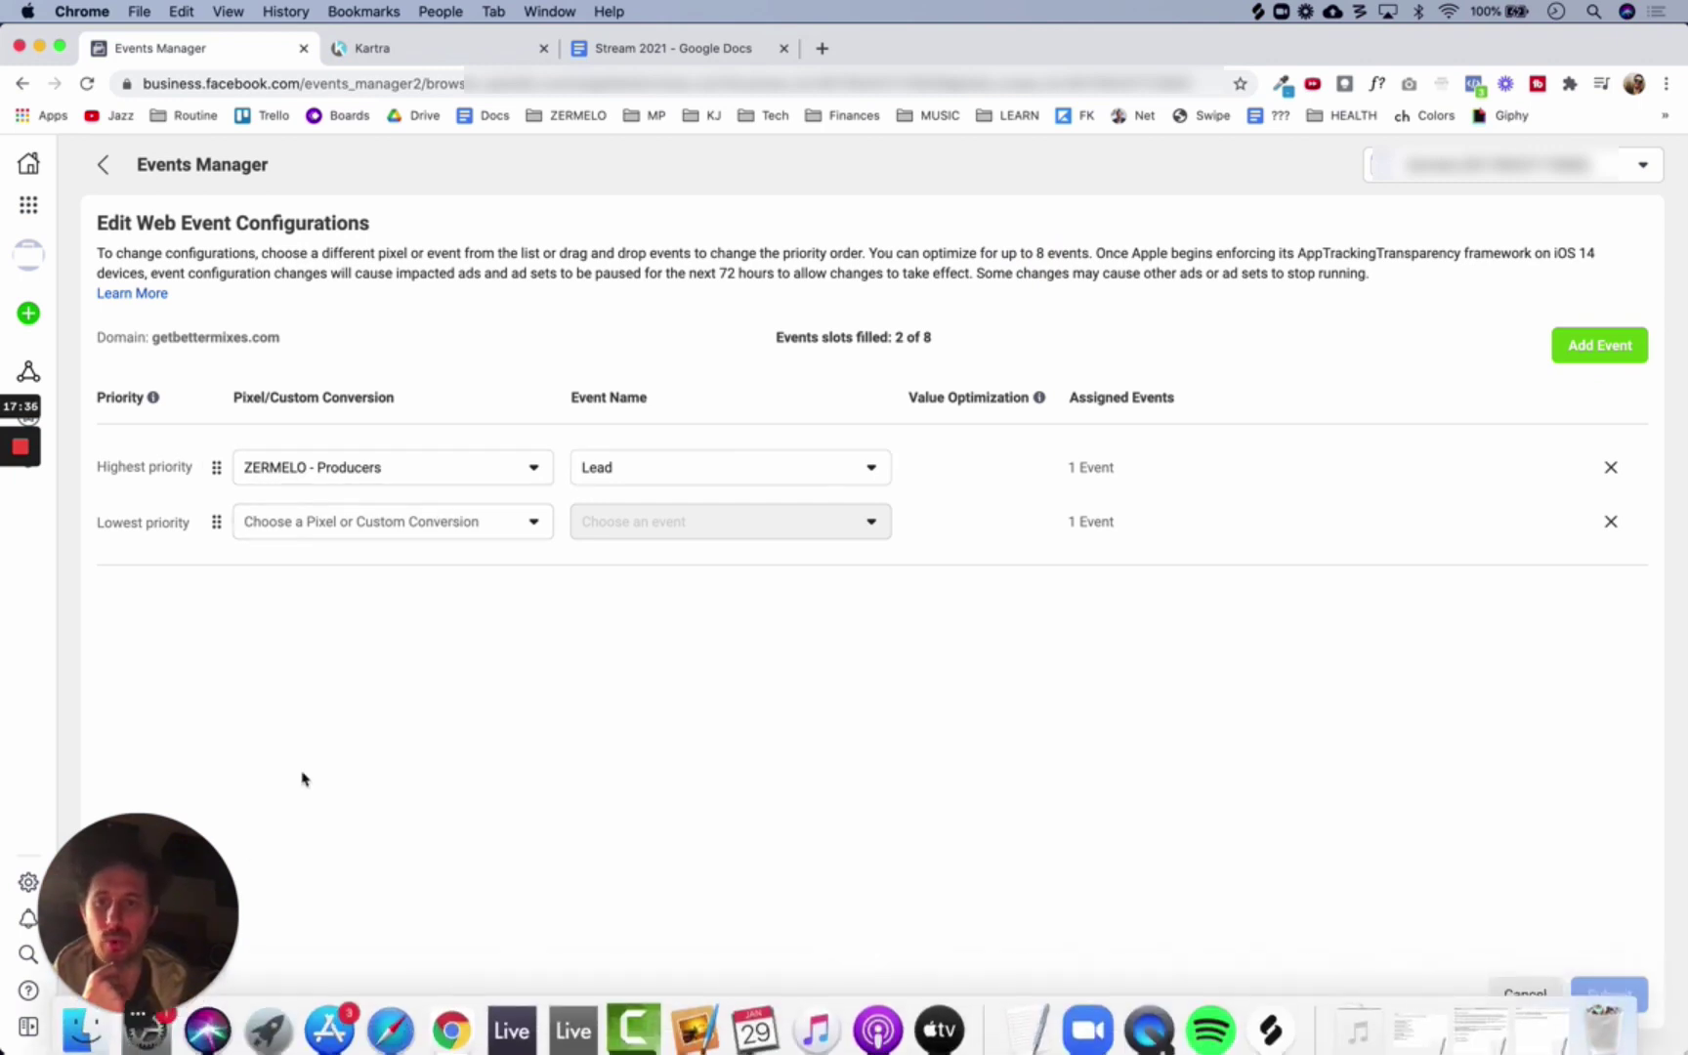
{"action": "left_click", "coordinate": [441, 522]}
{"action": "left_click", "coordinate": [337, 568]}
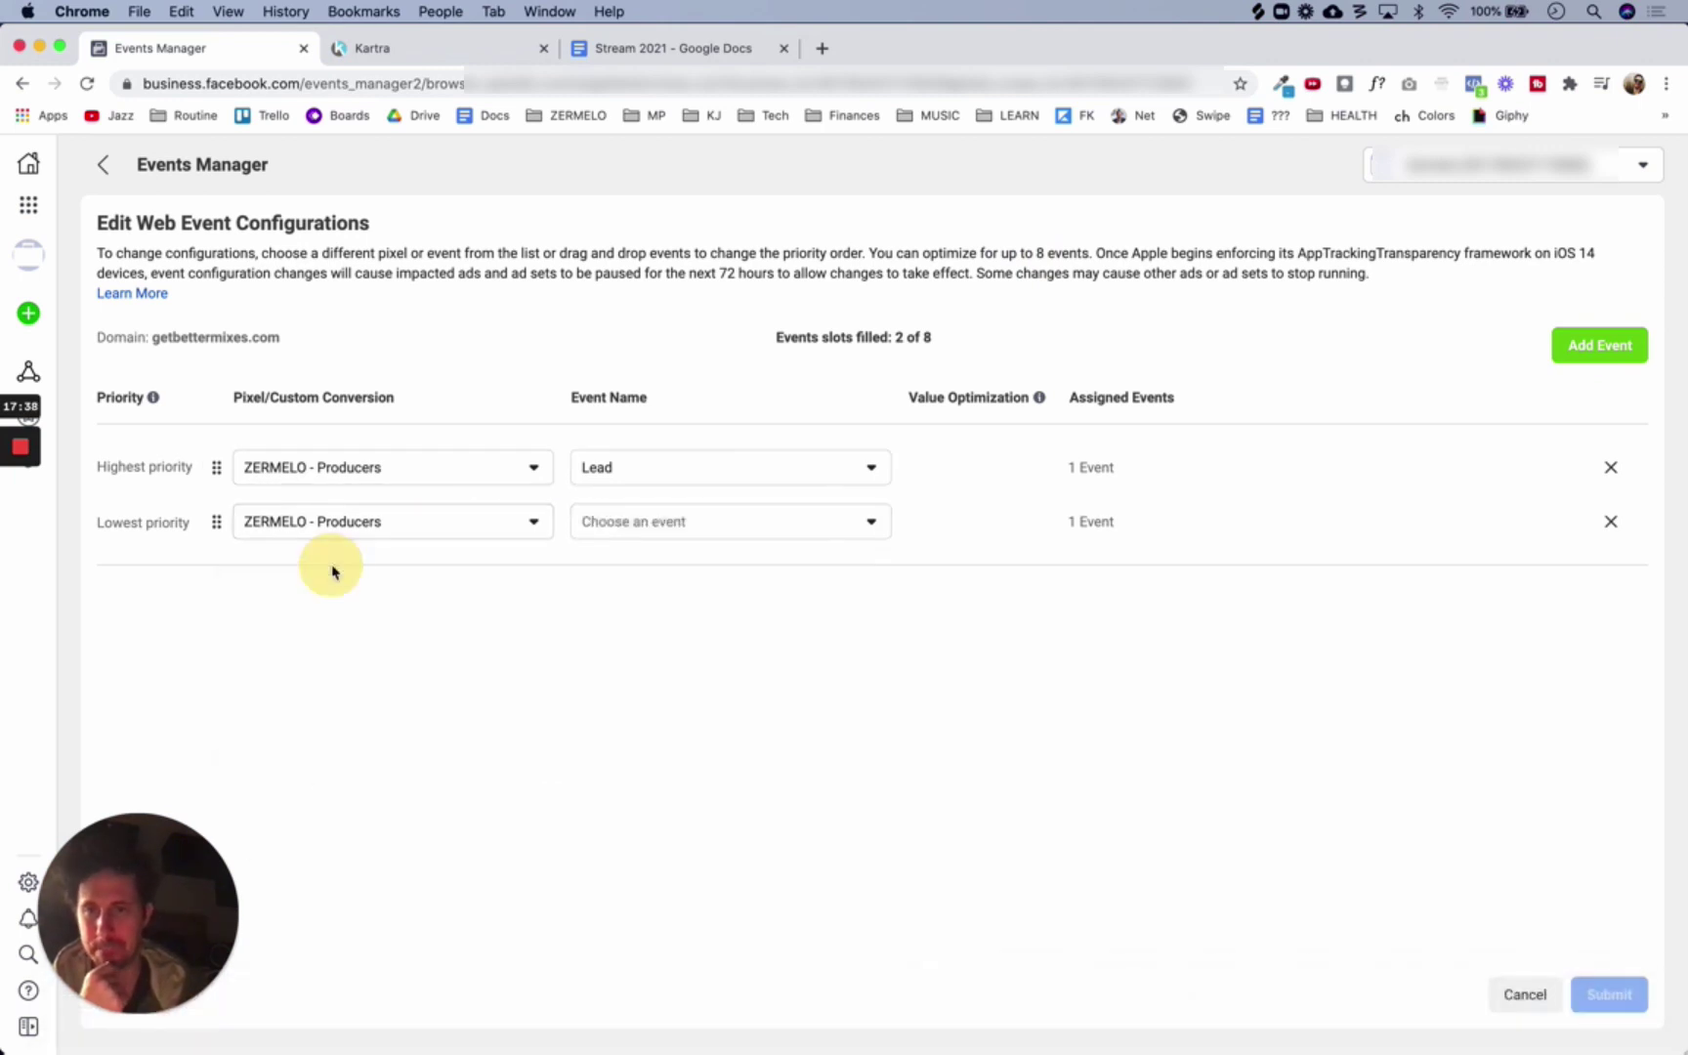
{"action": "left_click", "coordinate": [781, 527]}
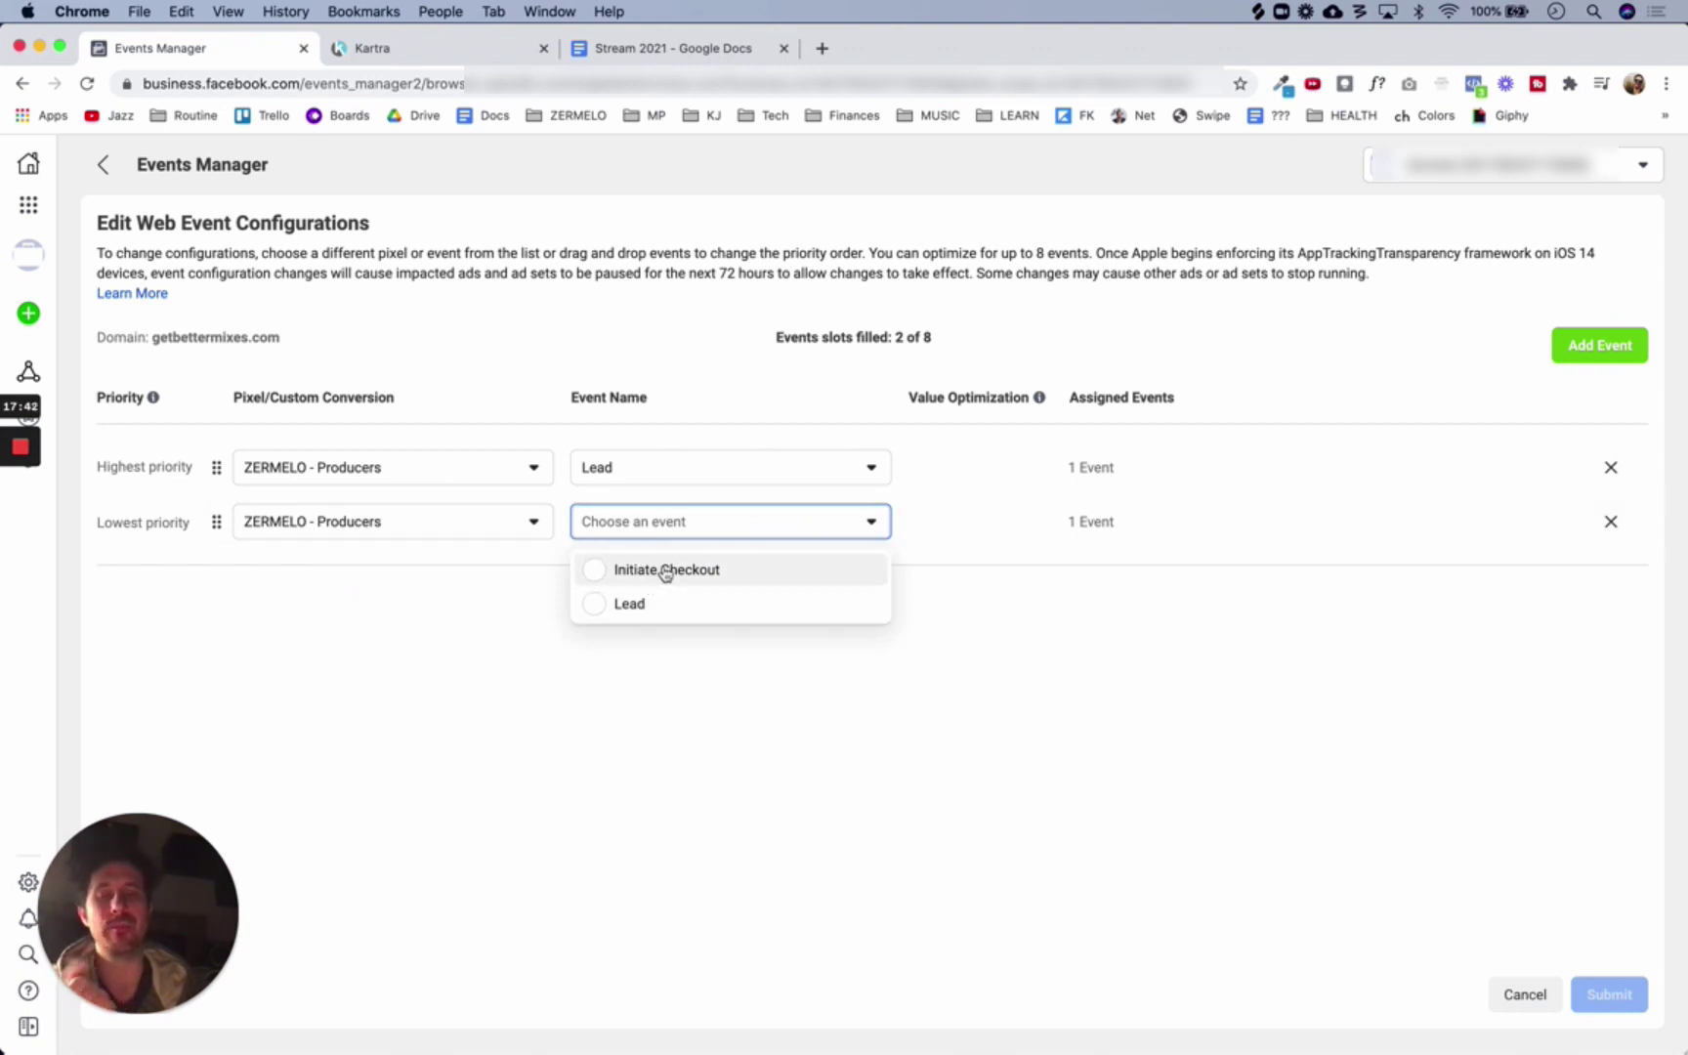
{"action": "left_click", "coordinate": [665, 573]}
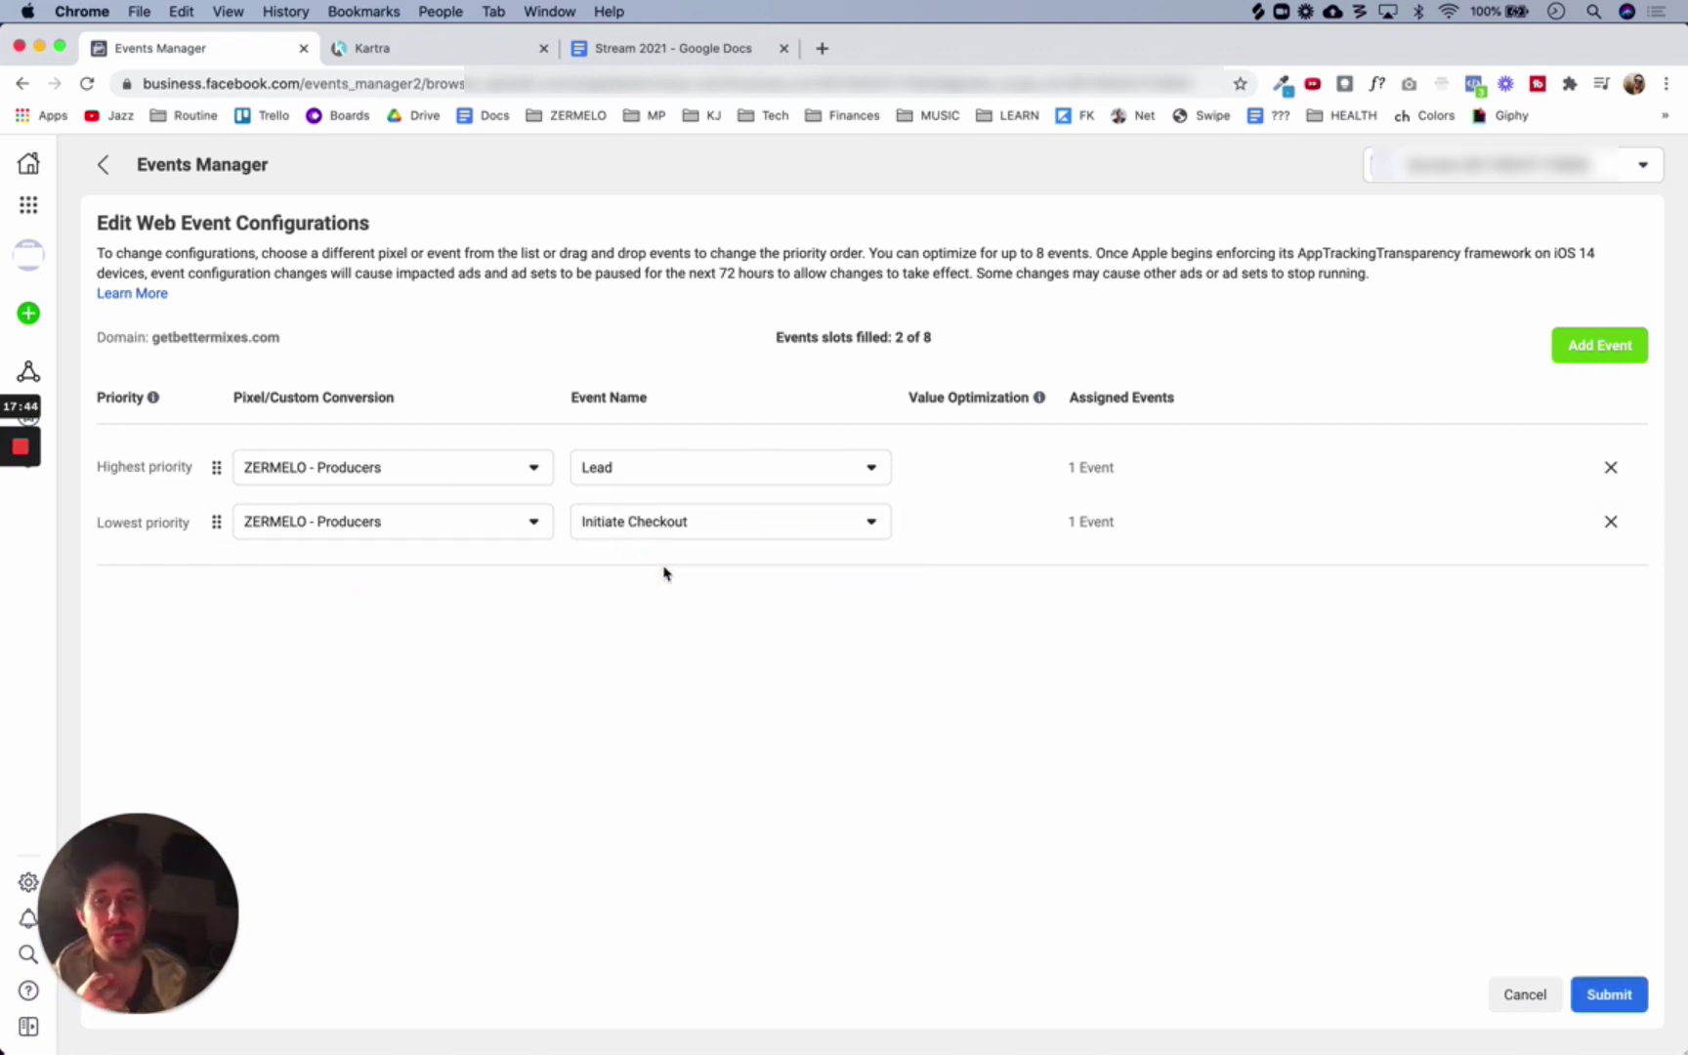
Submit the event configuration, acknowledge the changes, apply them and dismiss the confirmation
{"action": "left_click", "coordinate": [1610, 995]}
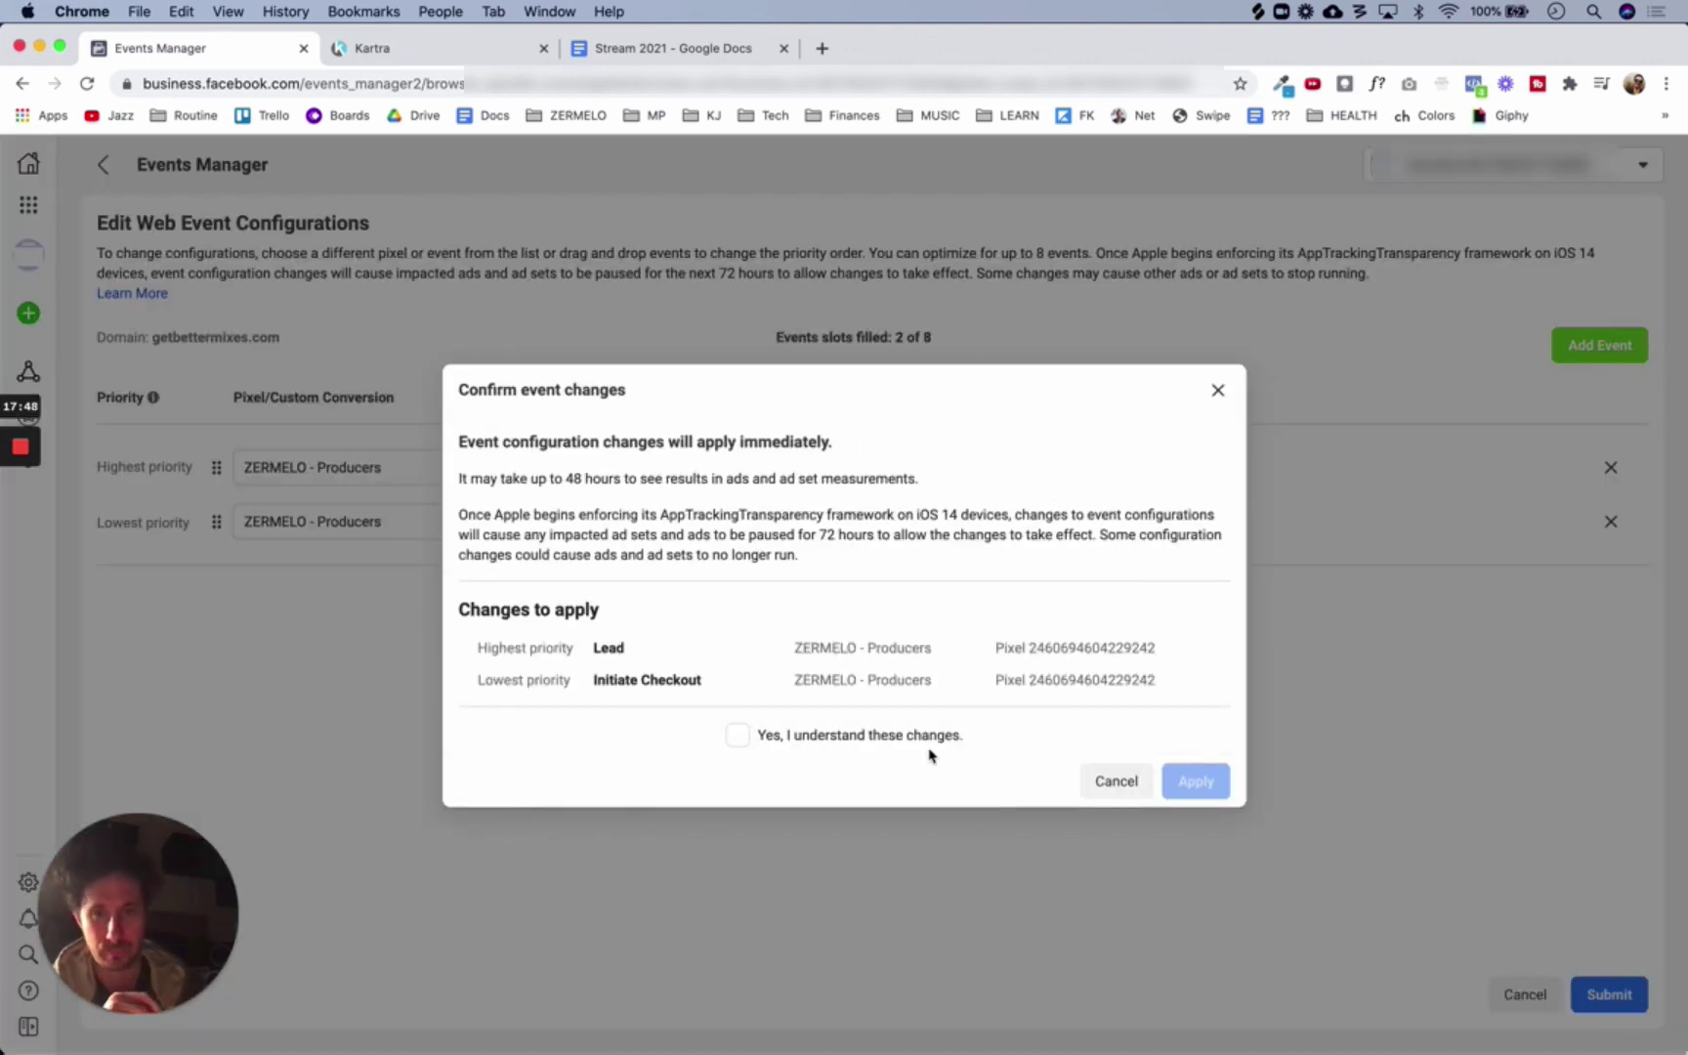
{"action": "left_click", "coordinate": [738, 735]}
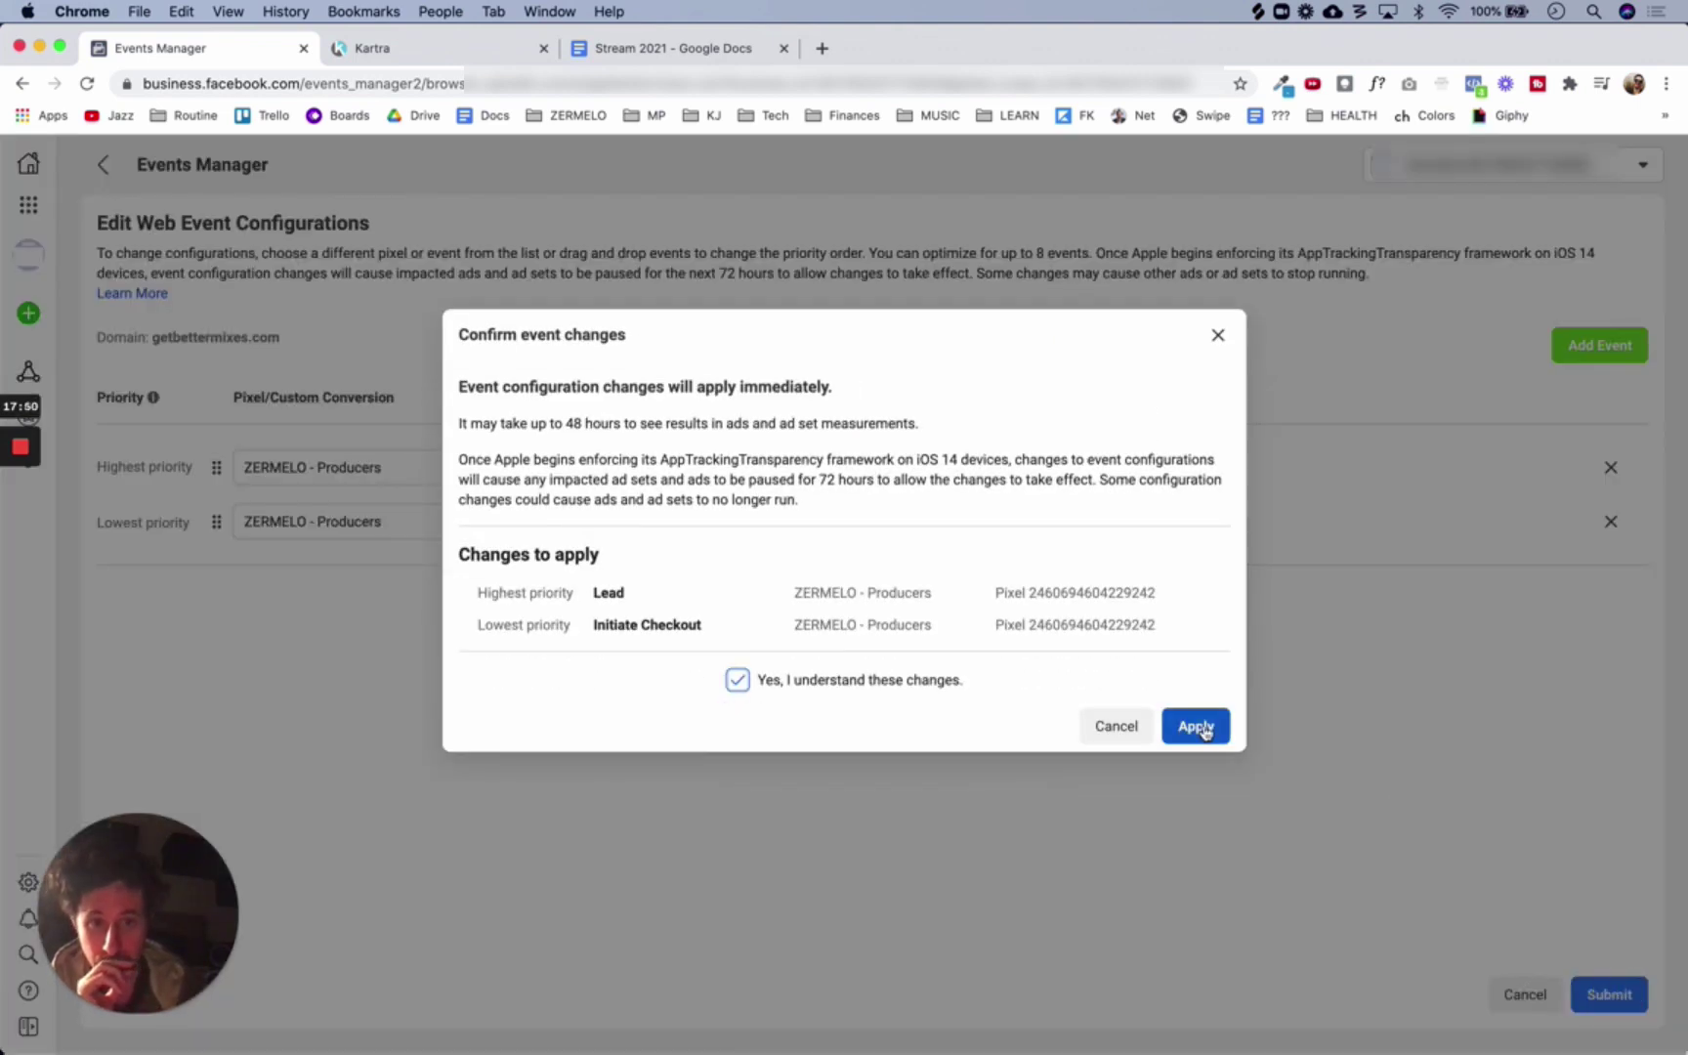
{"action": "left_click", "coordinate": [1197, 727]}
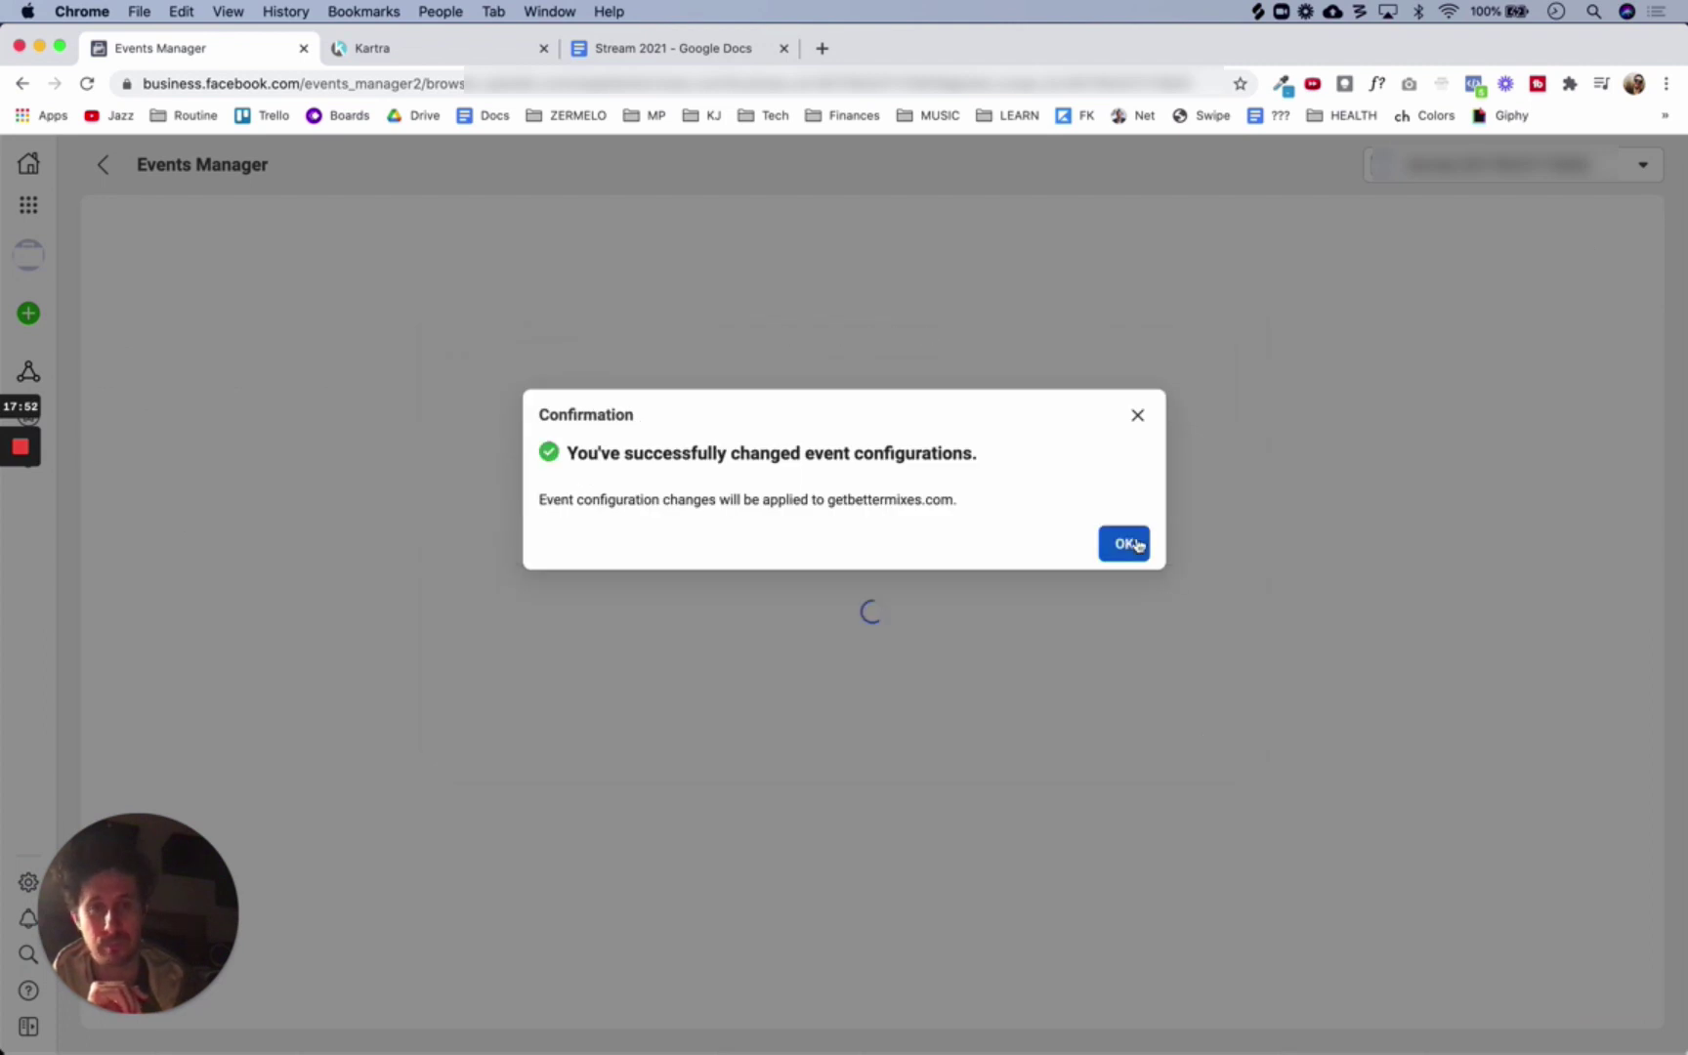
{"action": "left_click", "coordinate": [1136, 545]}
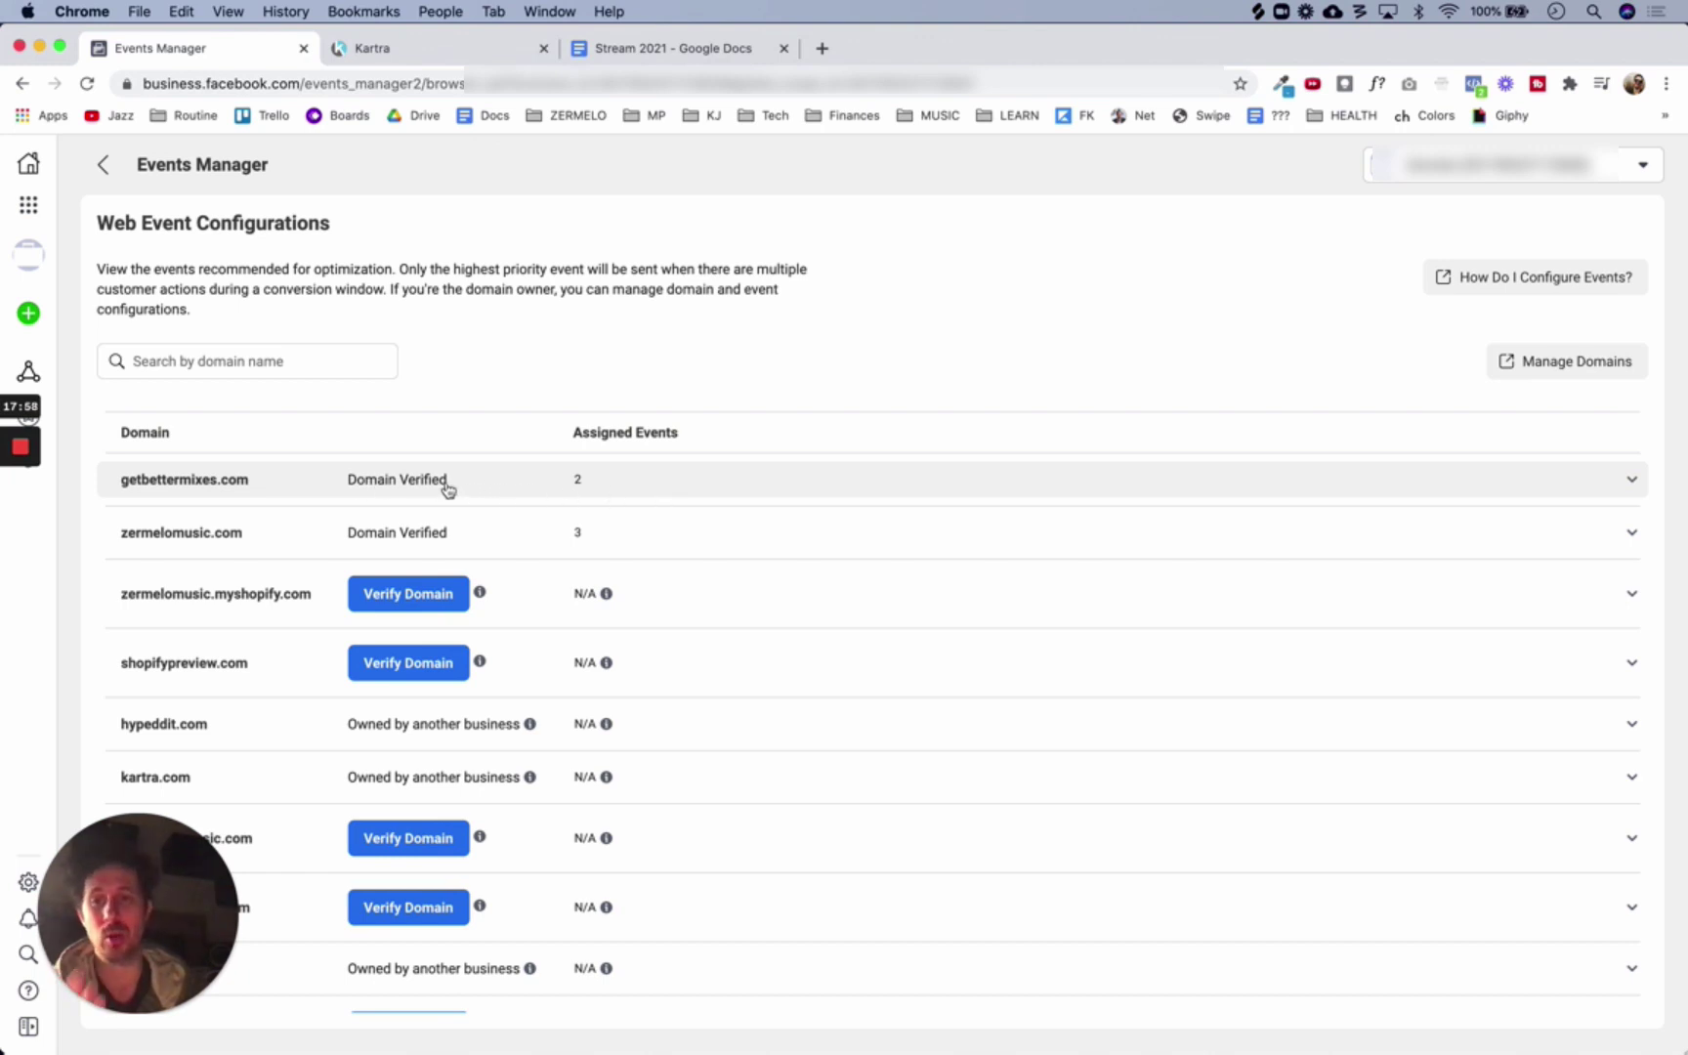
Expand getbettermixes.com in the web event configurations and reopen its assigned events for editing
{"action": "left_click", "coordinate": [618, 486]}
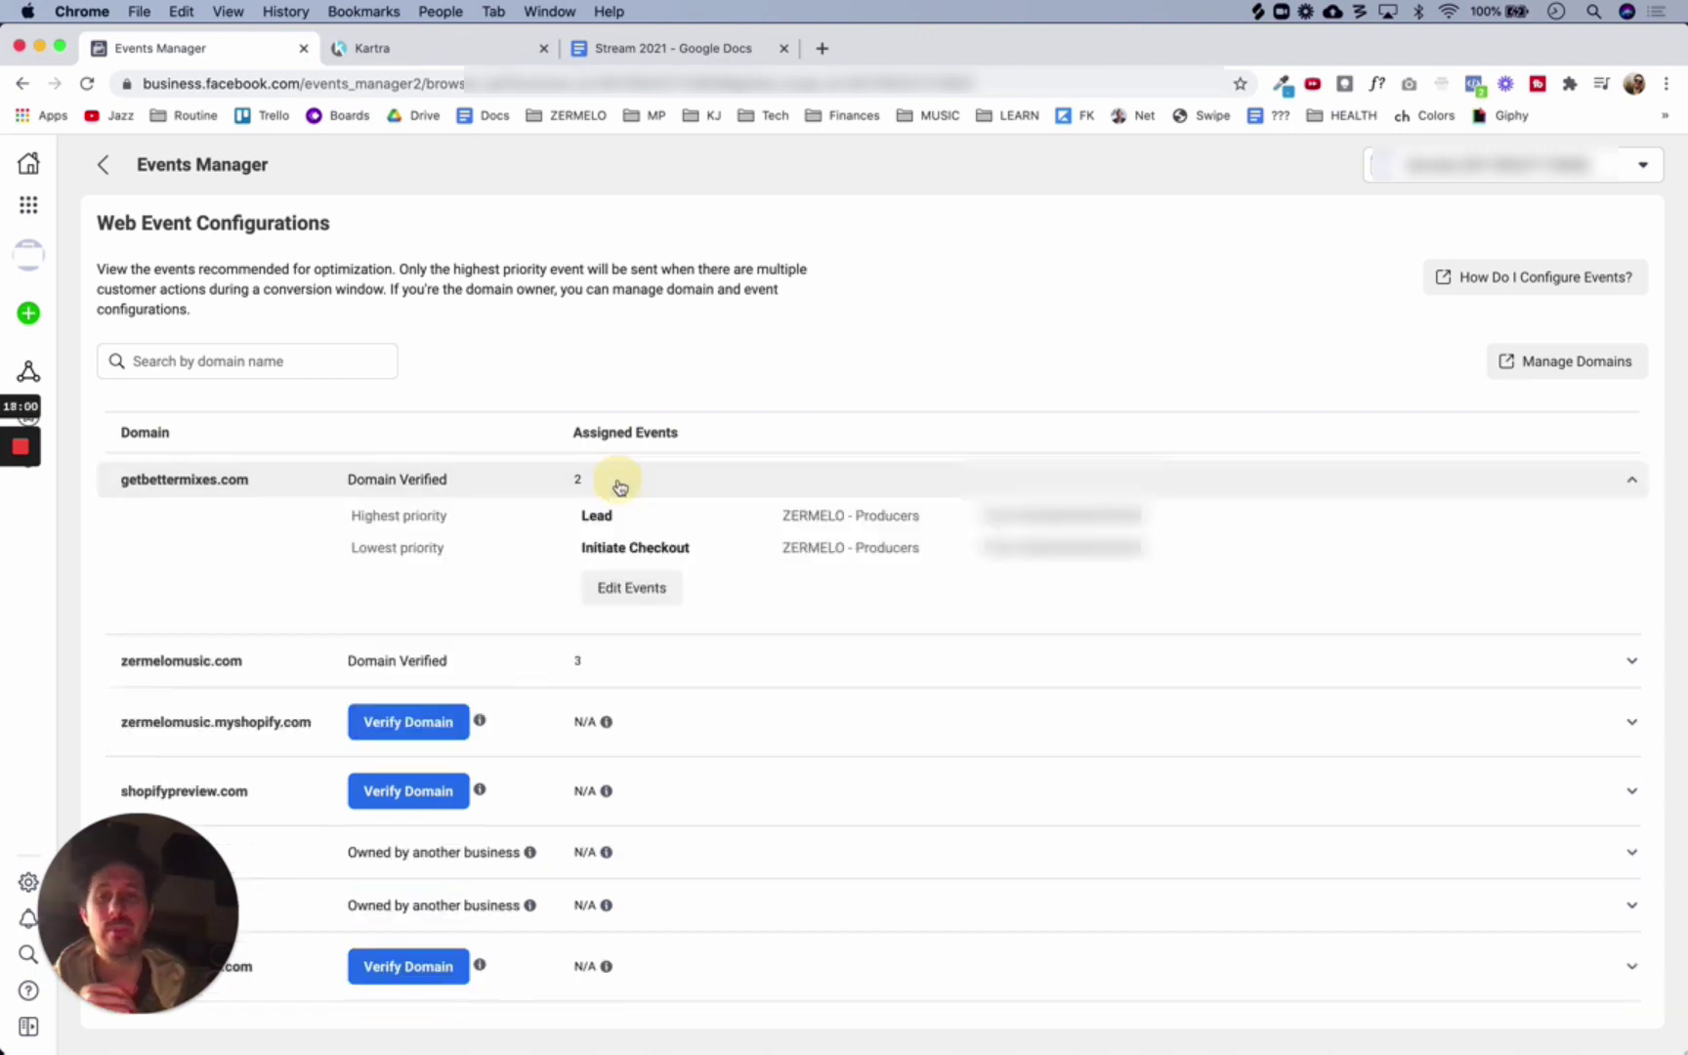
{"action": "left_click", "coordinate": [625, 589]}
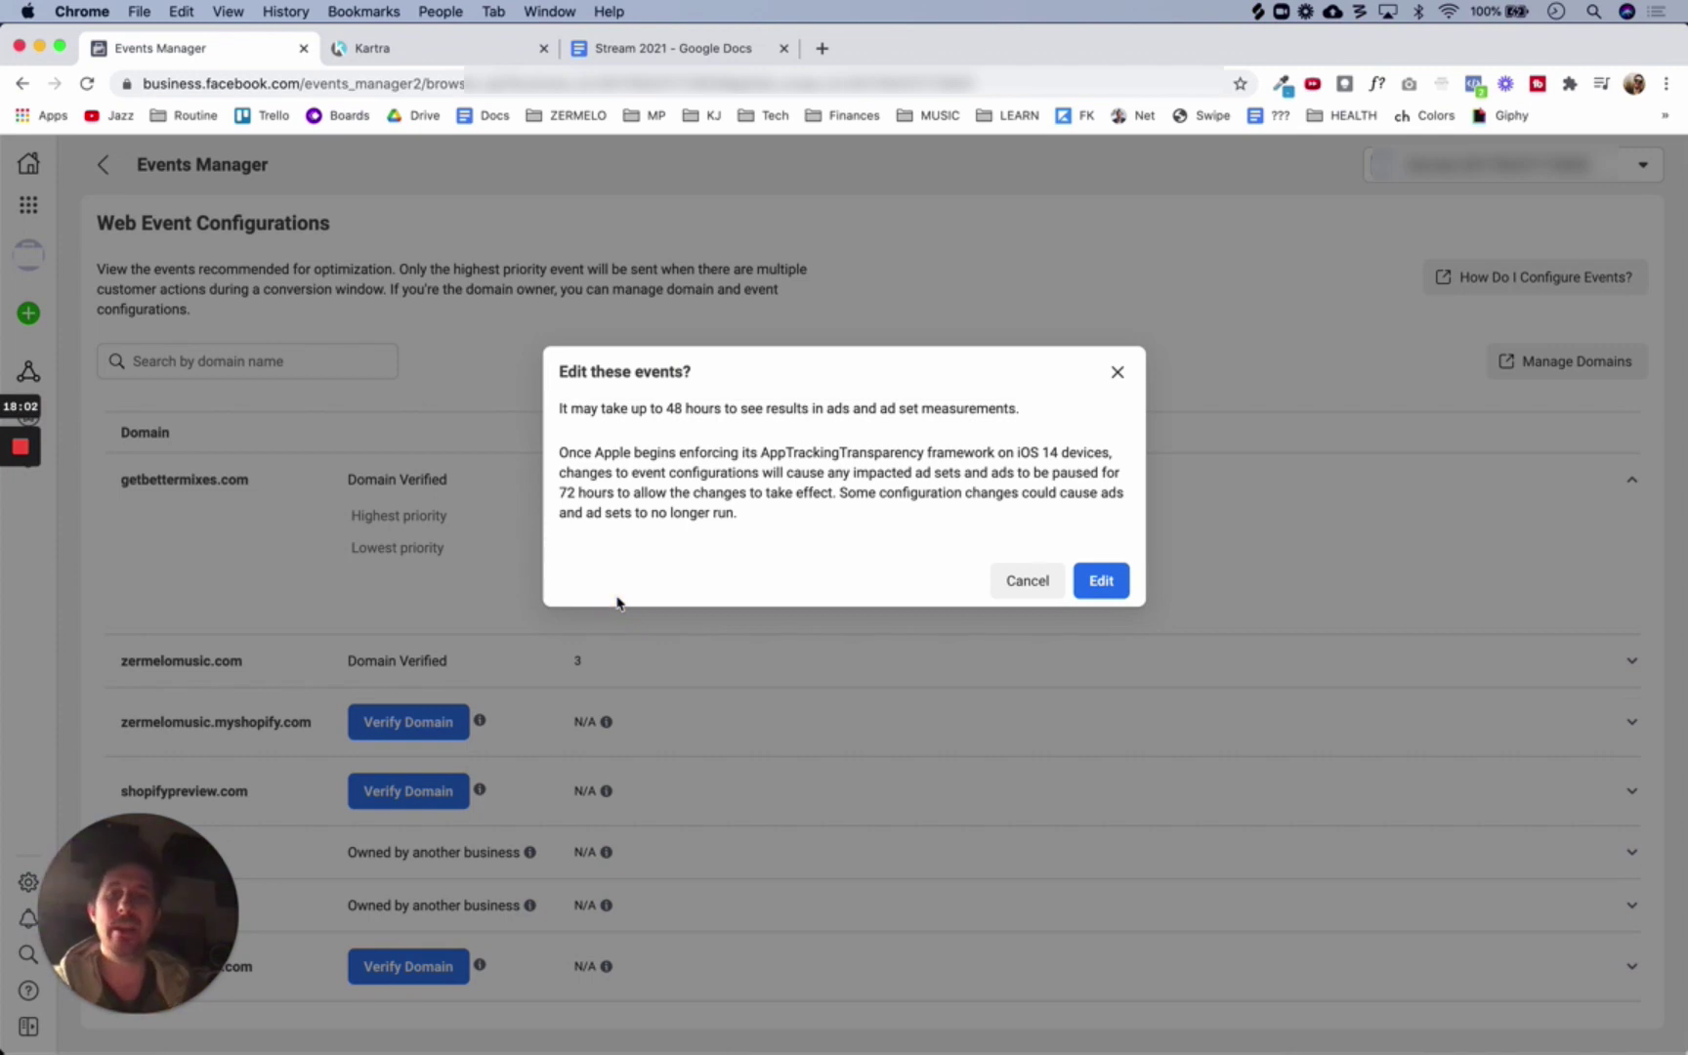
{"action": "left_click", "coordinate": [1098, 579]}
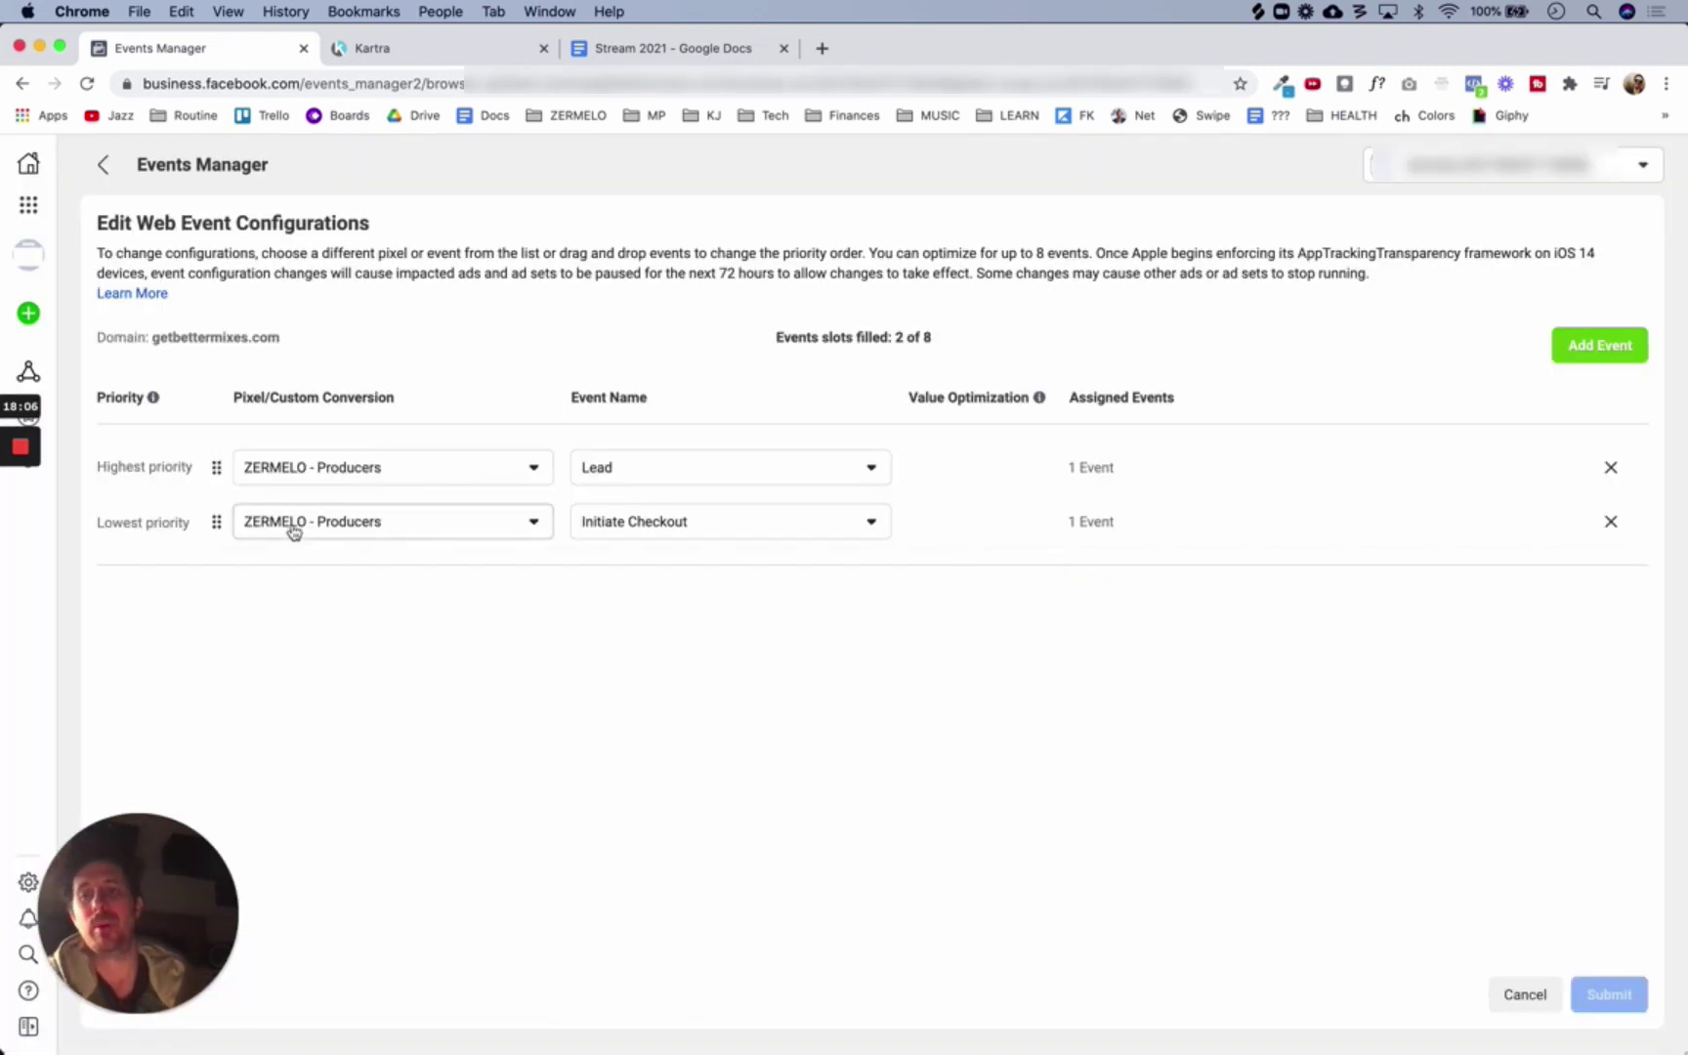
Move Initiate Checkout above Lead in the priority order and restore Lead as the highest priority
{"action": "left_click_drag", "start_coordinate": [215, 525], "coordinate": [215, 461]}
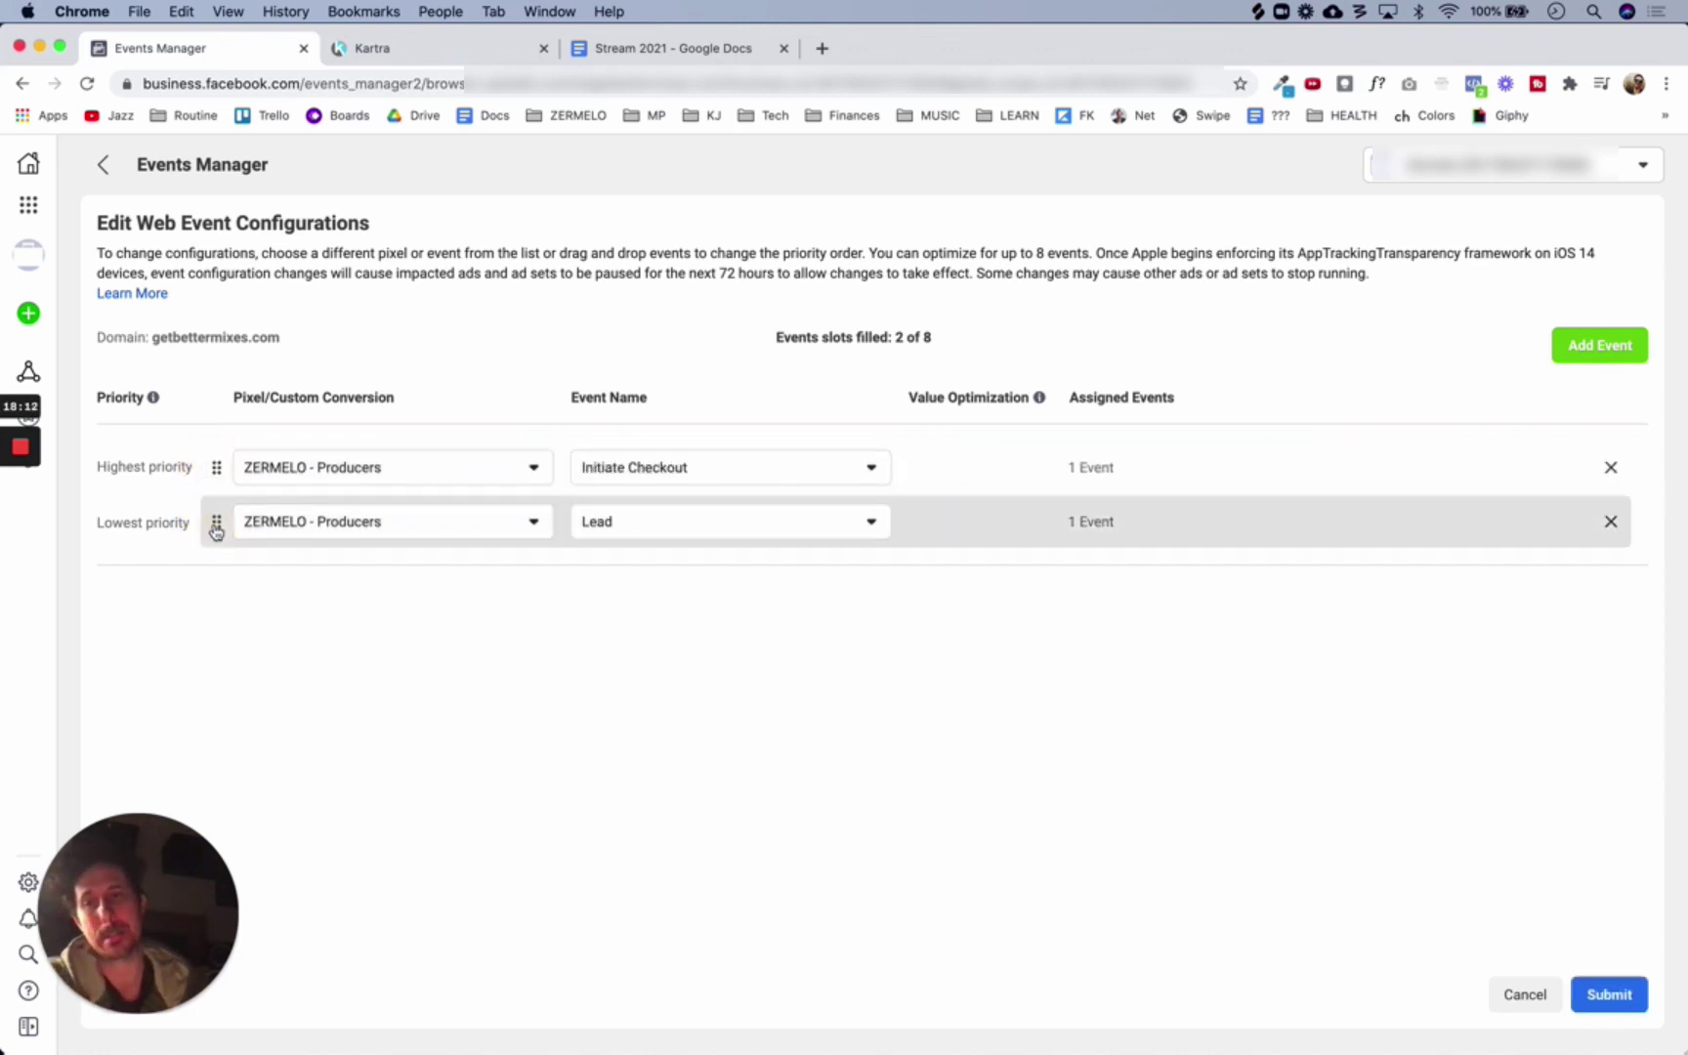
{"action": "left_click_drag", "start_coordinate": [215, 528], "coordinate": [211, 456]}
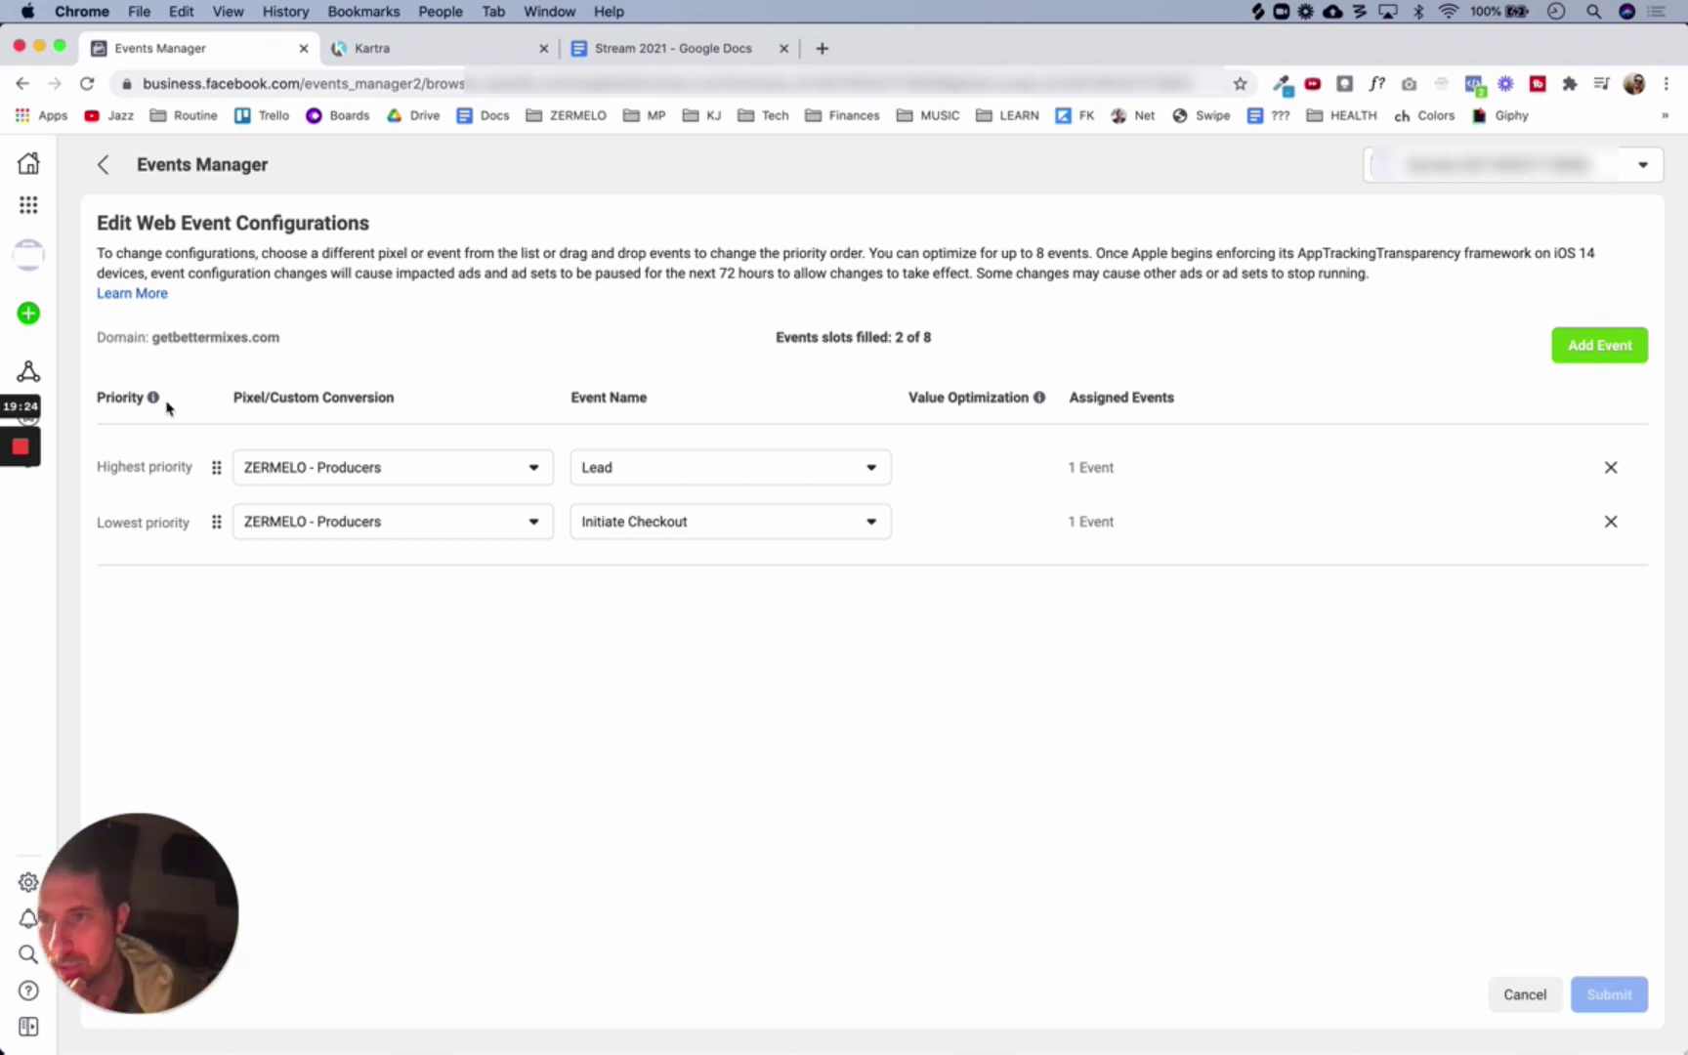
Read the explanation of how event Priority works and close it
{"action": "mouse_move", "coordinate": [153, 398]}
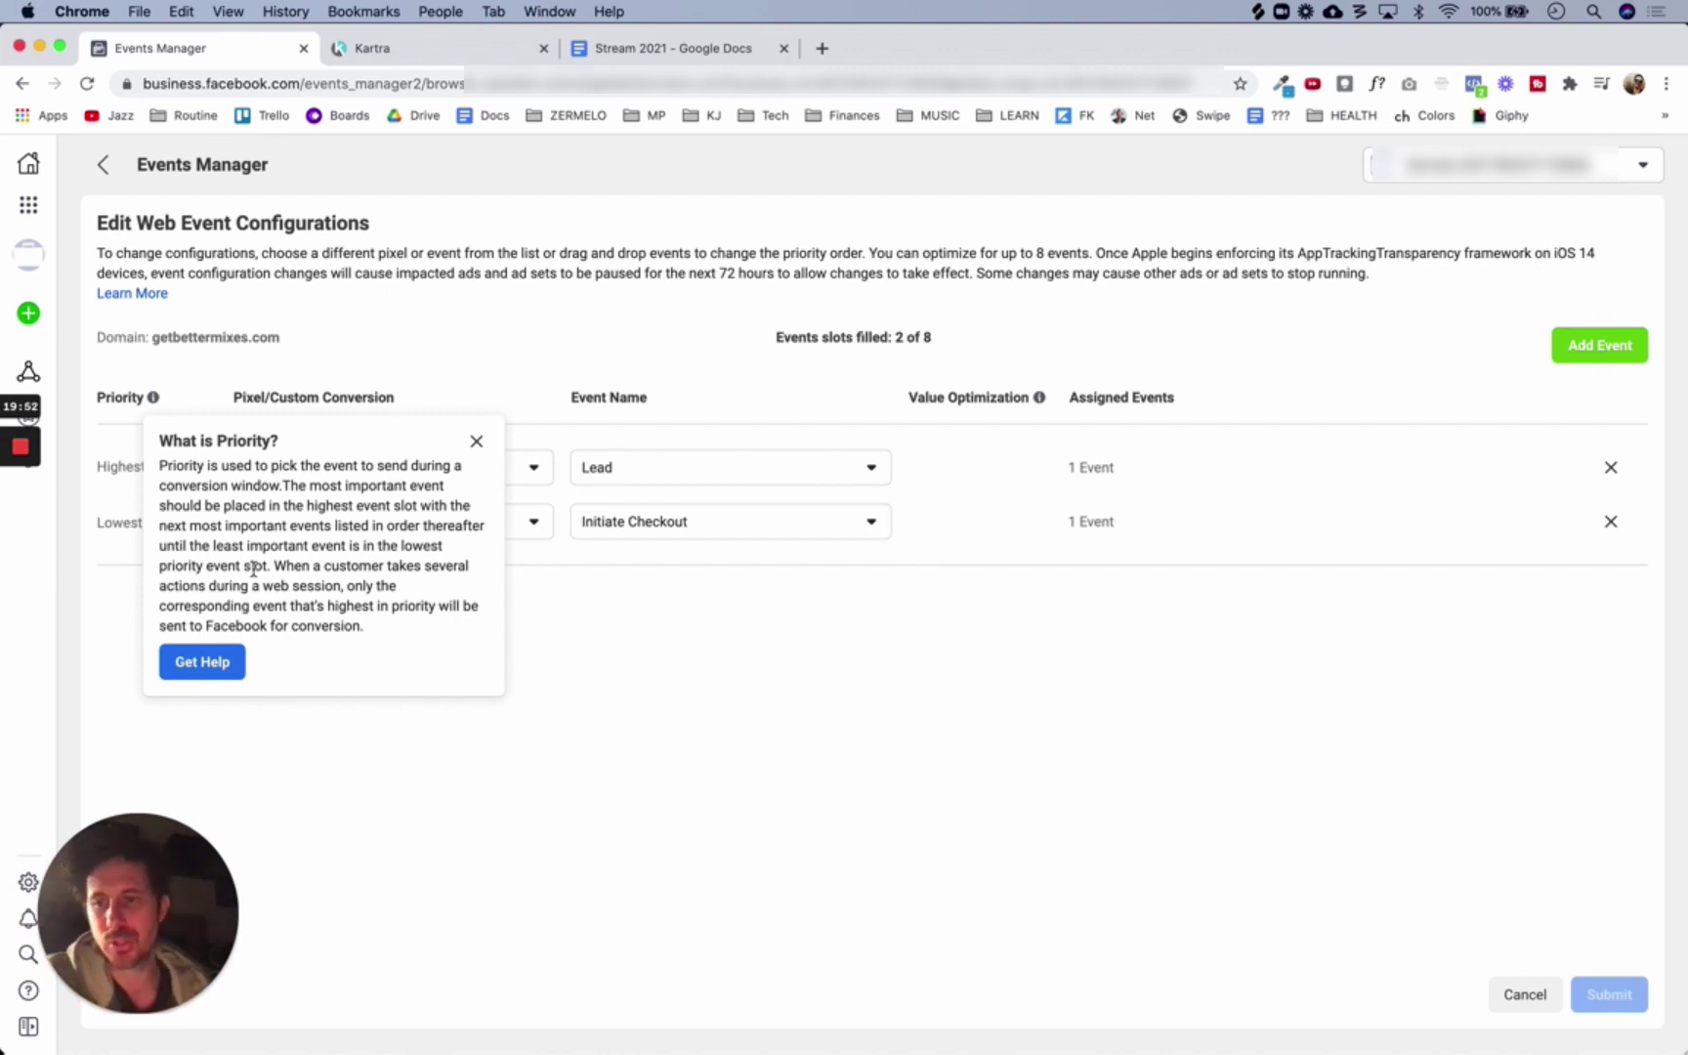
{"action": "left_click", "coordinate": [477, 441]}
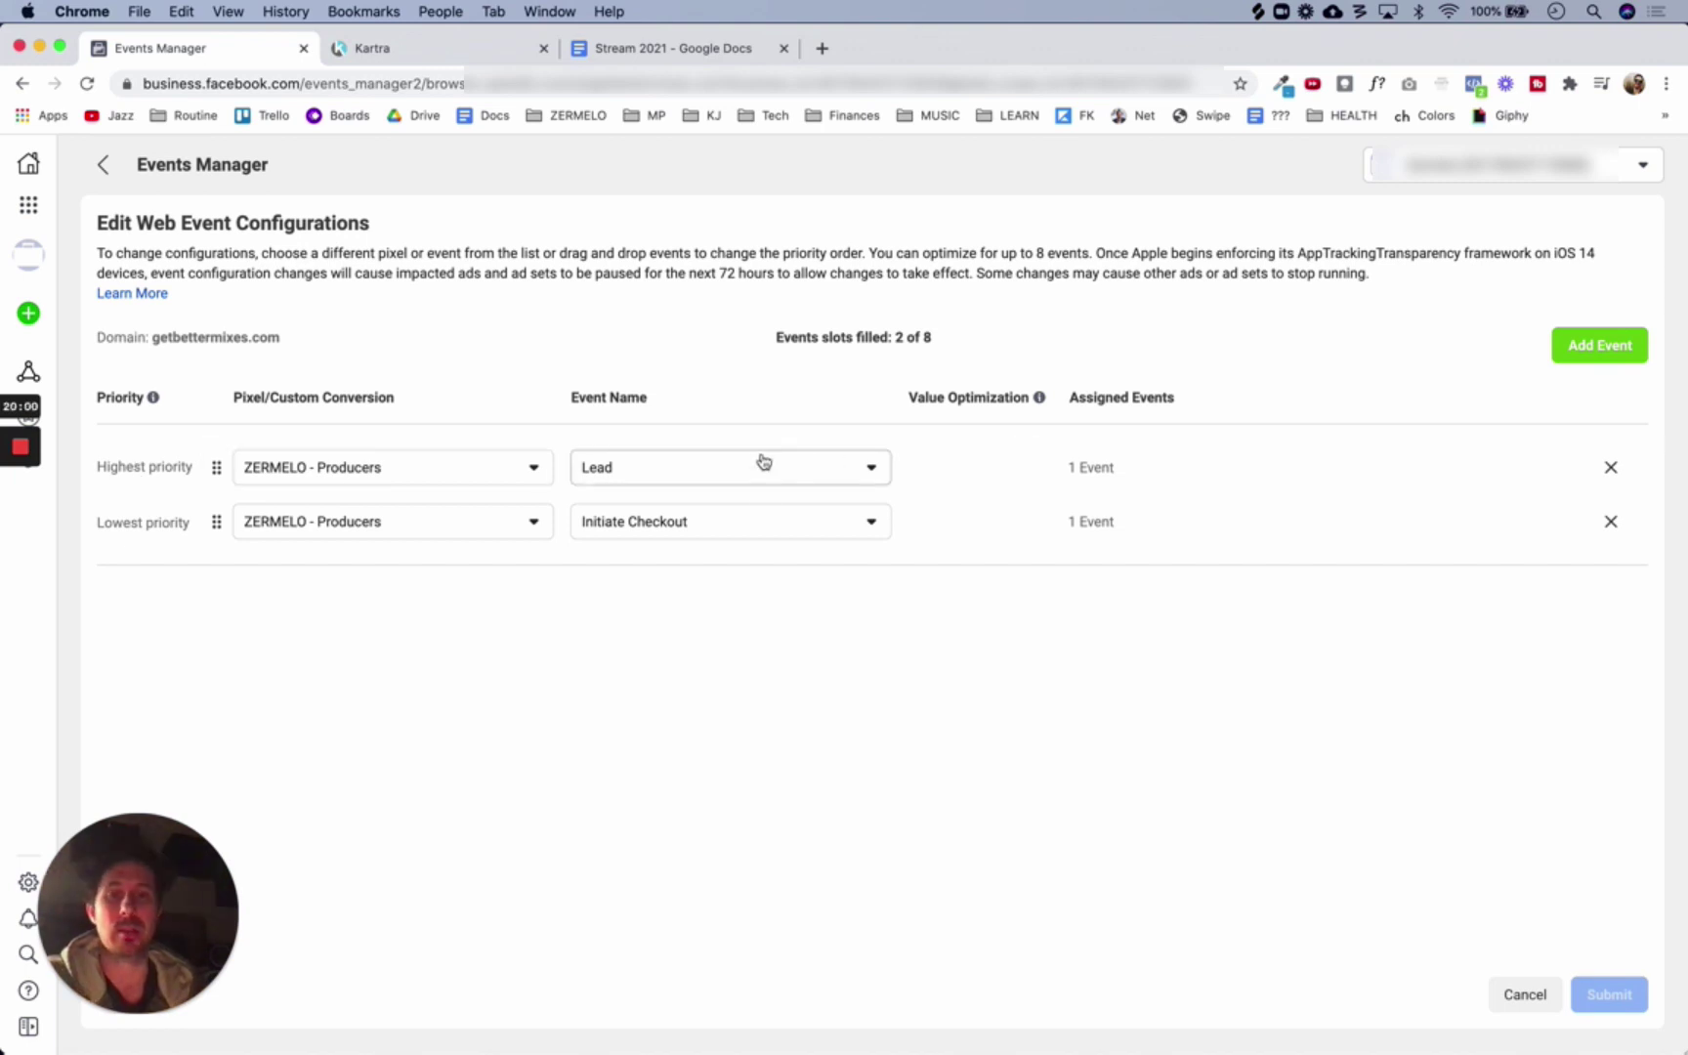
{"action": "left_click", "coordinate": [799, 716]}
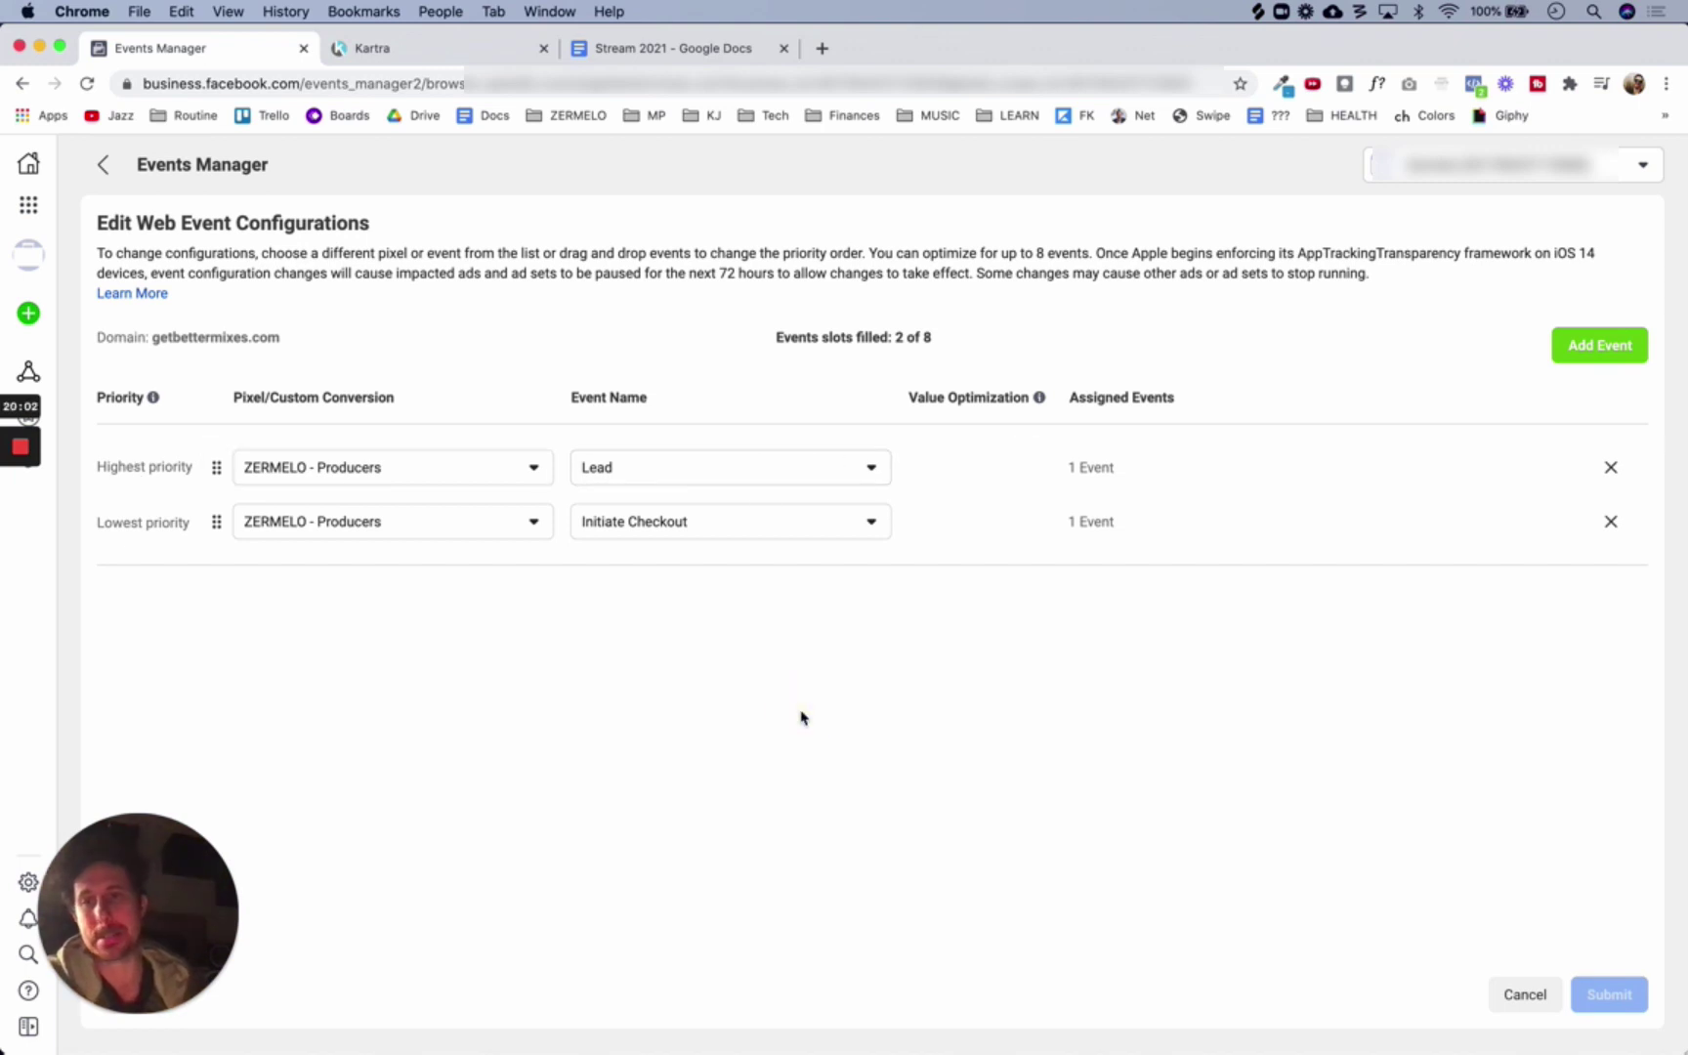
{"action": "left_click", "coordinate": [782, 671]}
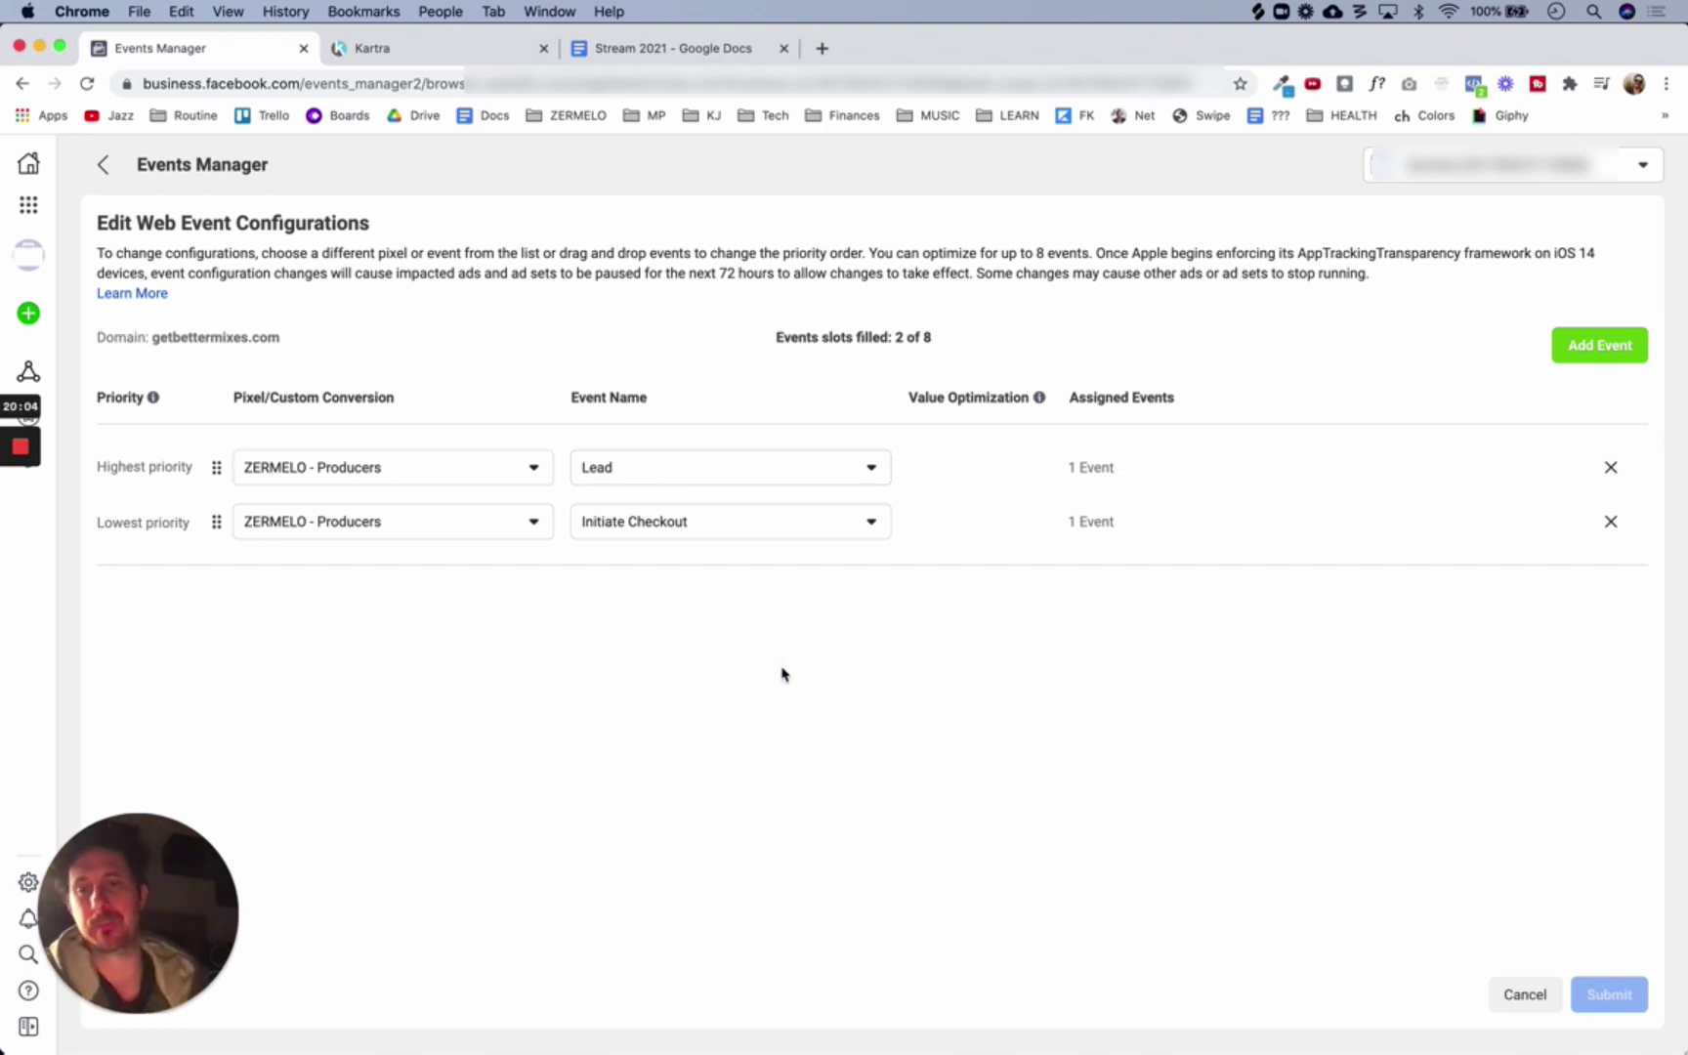
Review the event choices offered for the lowest-priority slot, keeping Initiate Checkout selected
{"action": "left_click", "coordinate": [782, 534]}
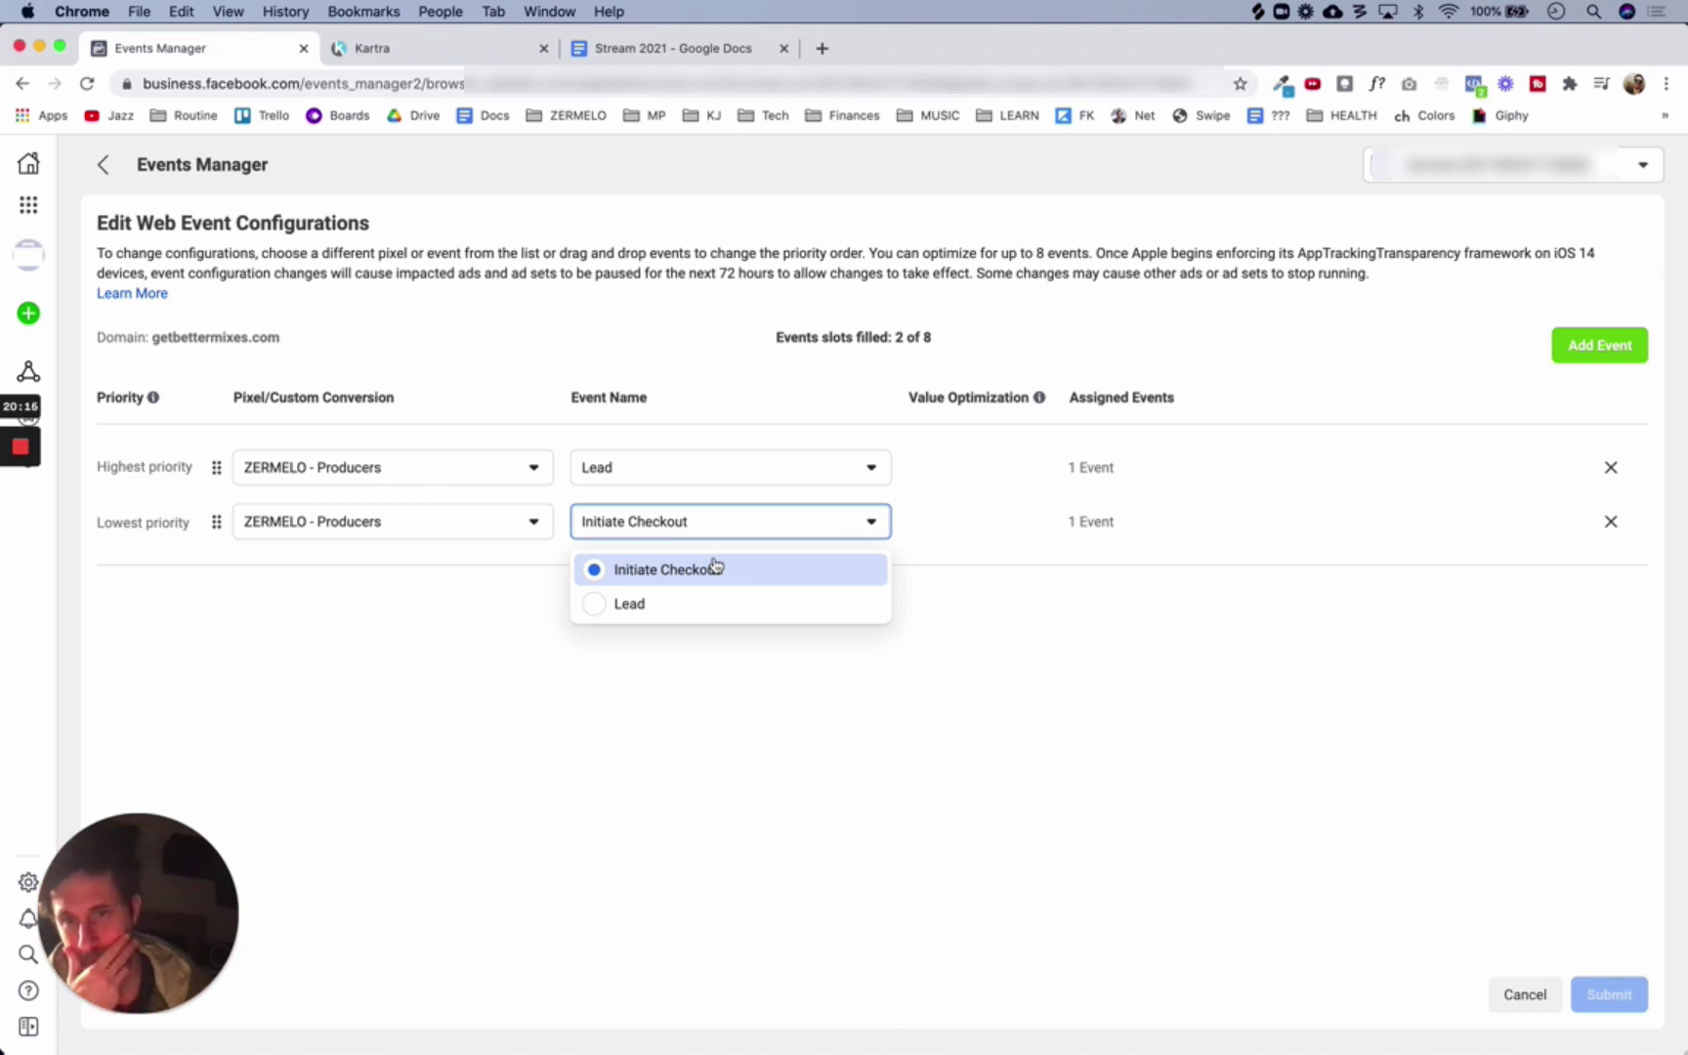
{"action": "left_click", "coordinate": [780, 704]}
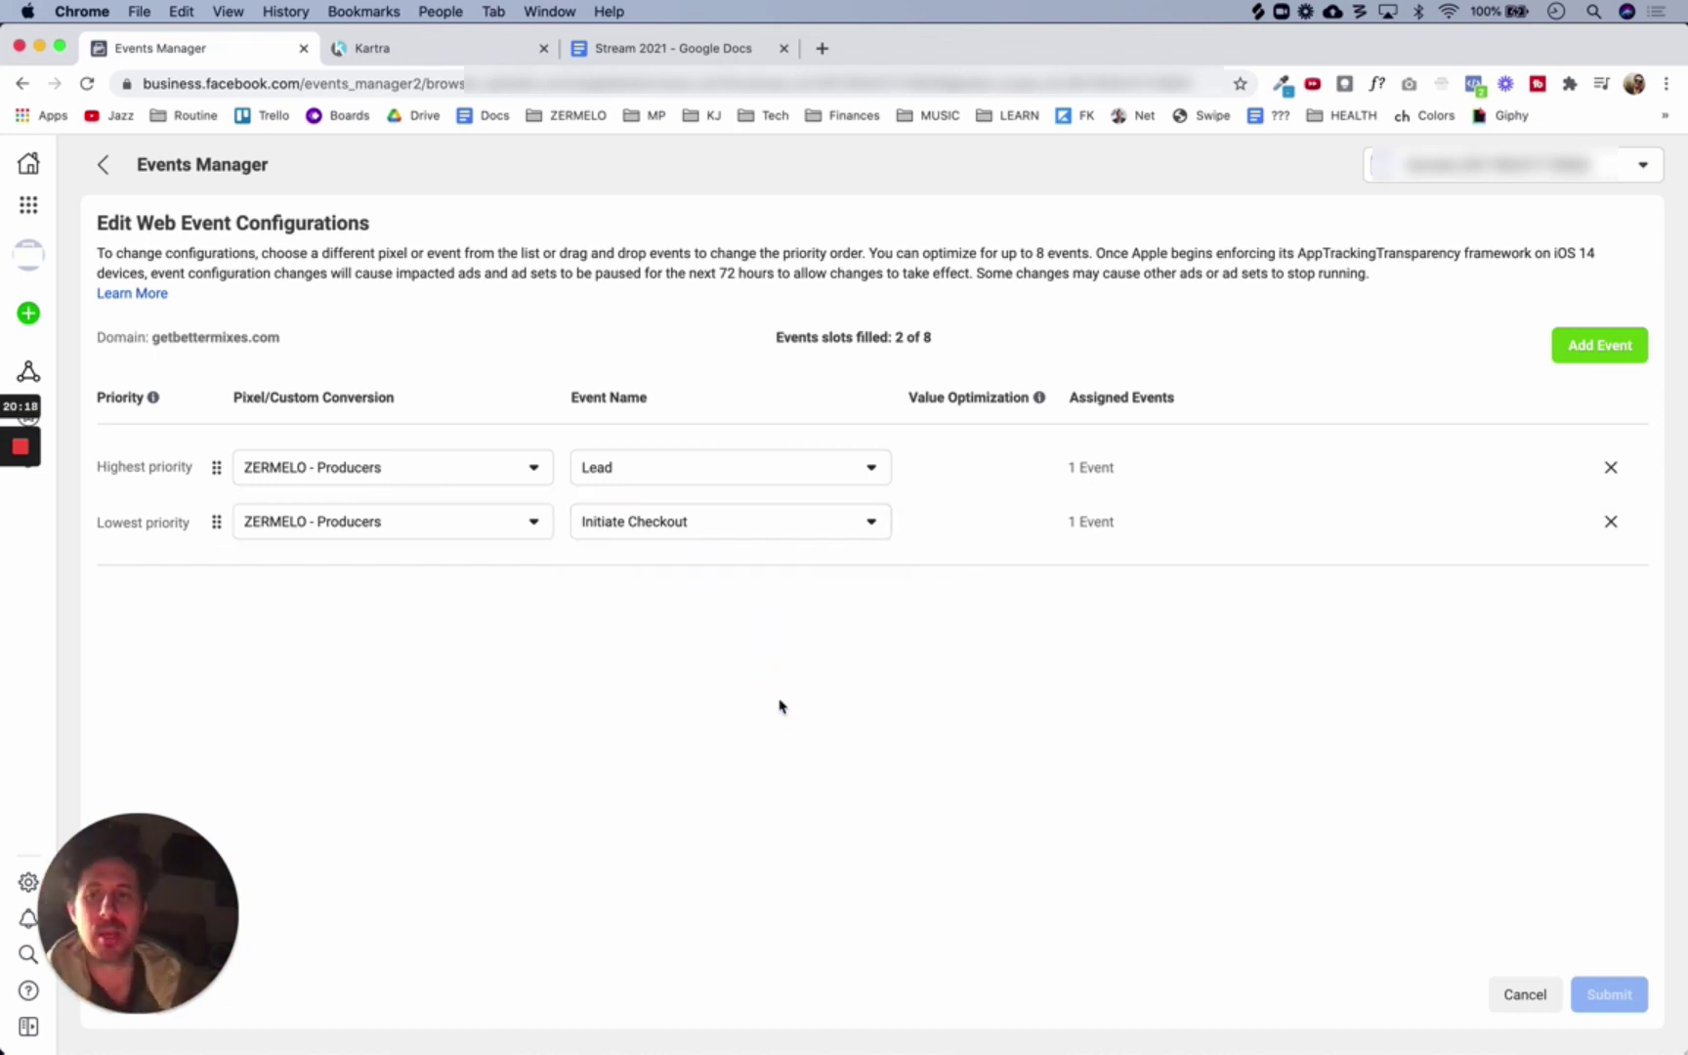
{"action": "left_click", "coordinate": [728, 529]}
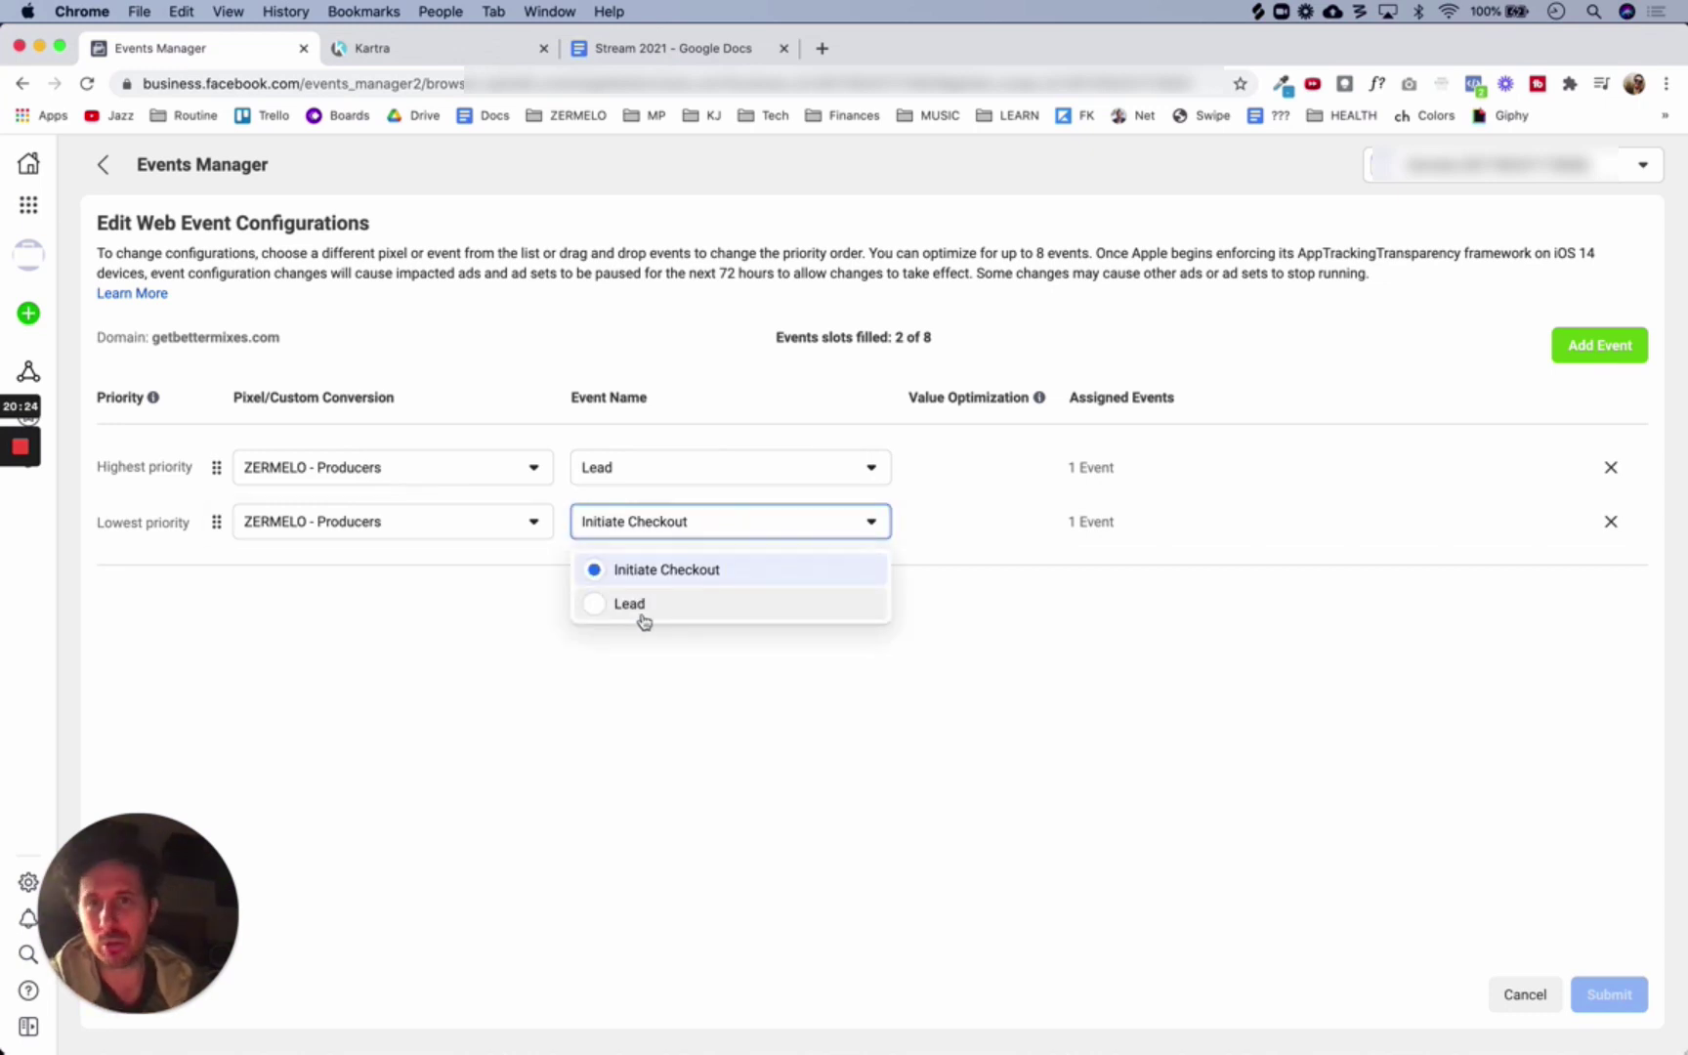
{"action": "left_click", "coordinate": [689, 694]}
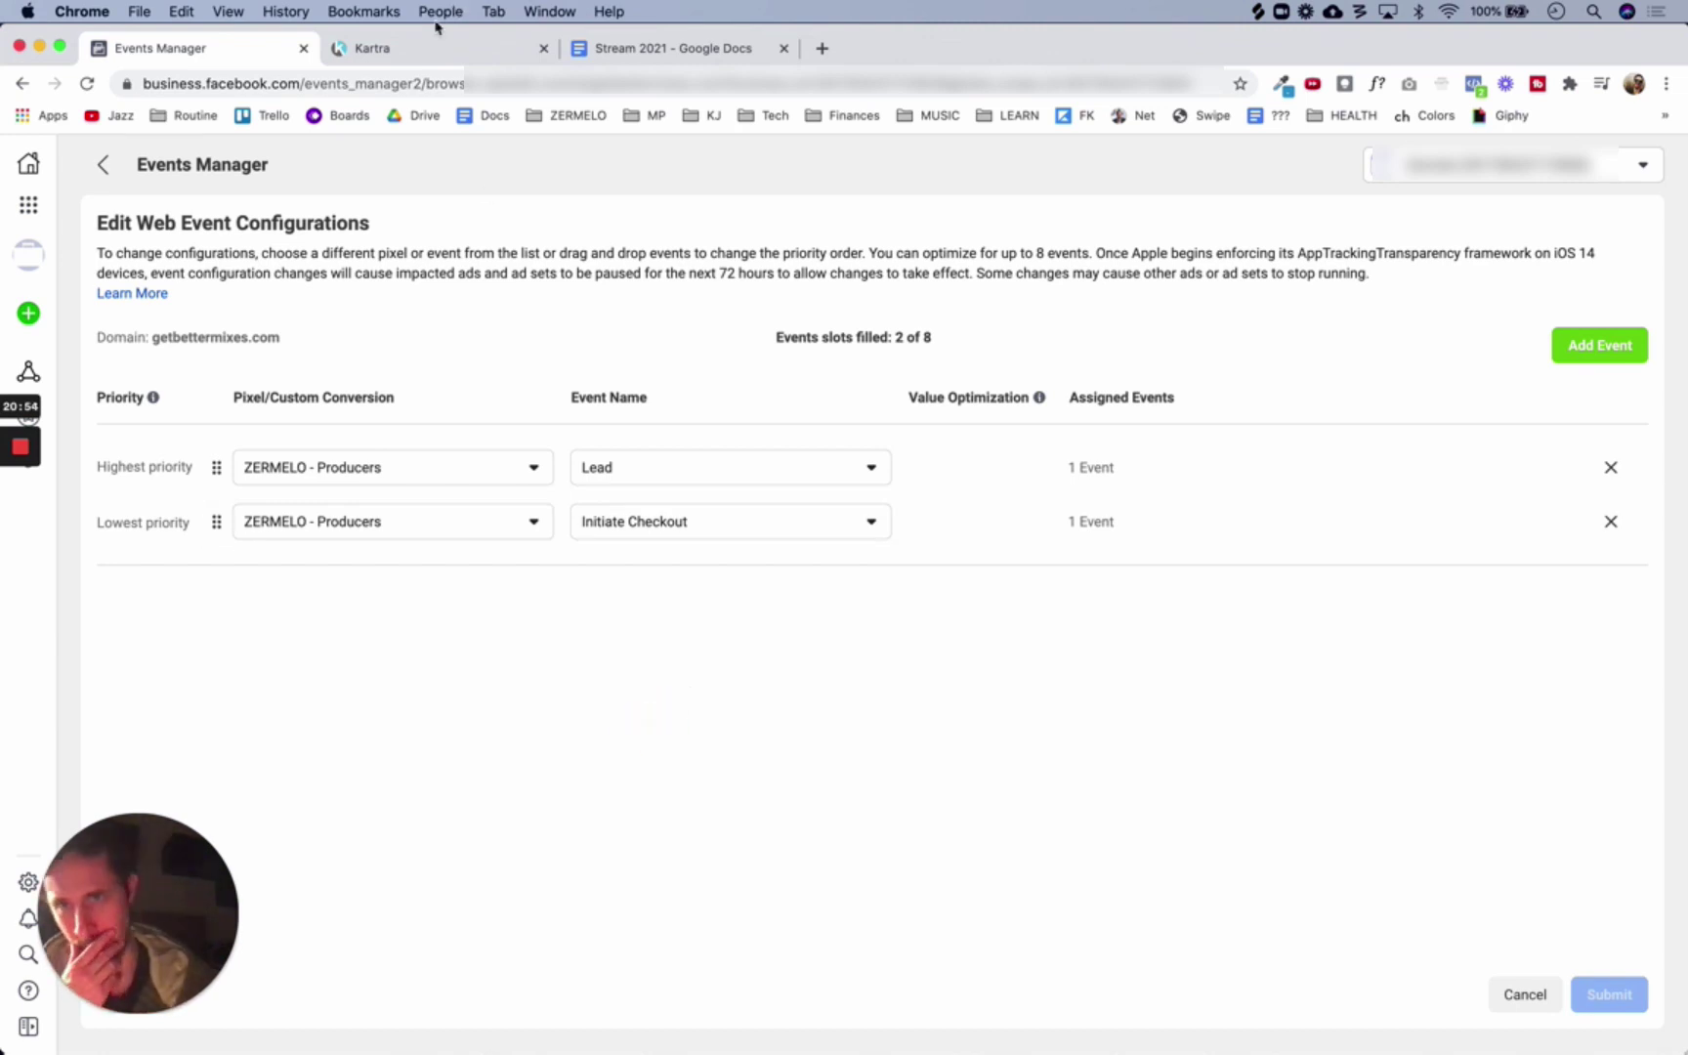
Switch to Kartra and filter the pages to the ZMC - GBM site
{"action": "left_click", "coordinate": [403, 51]}
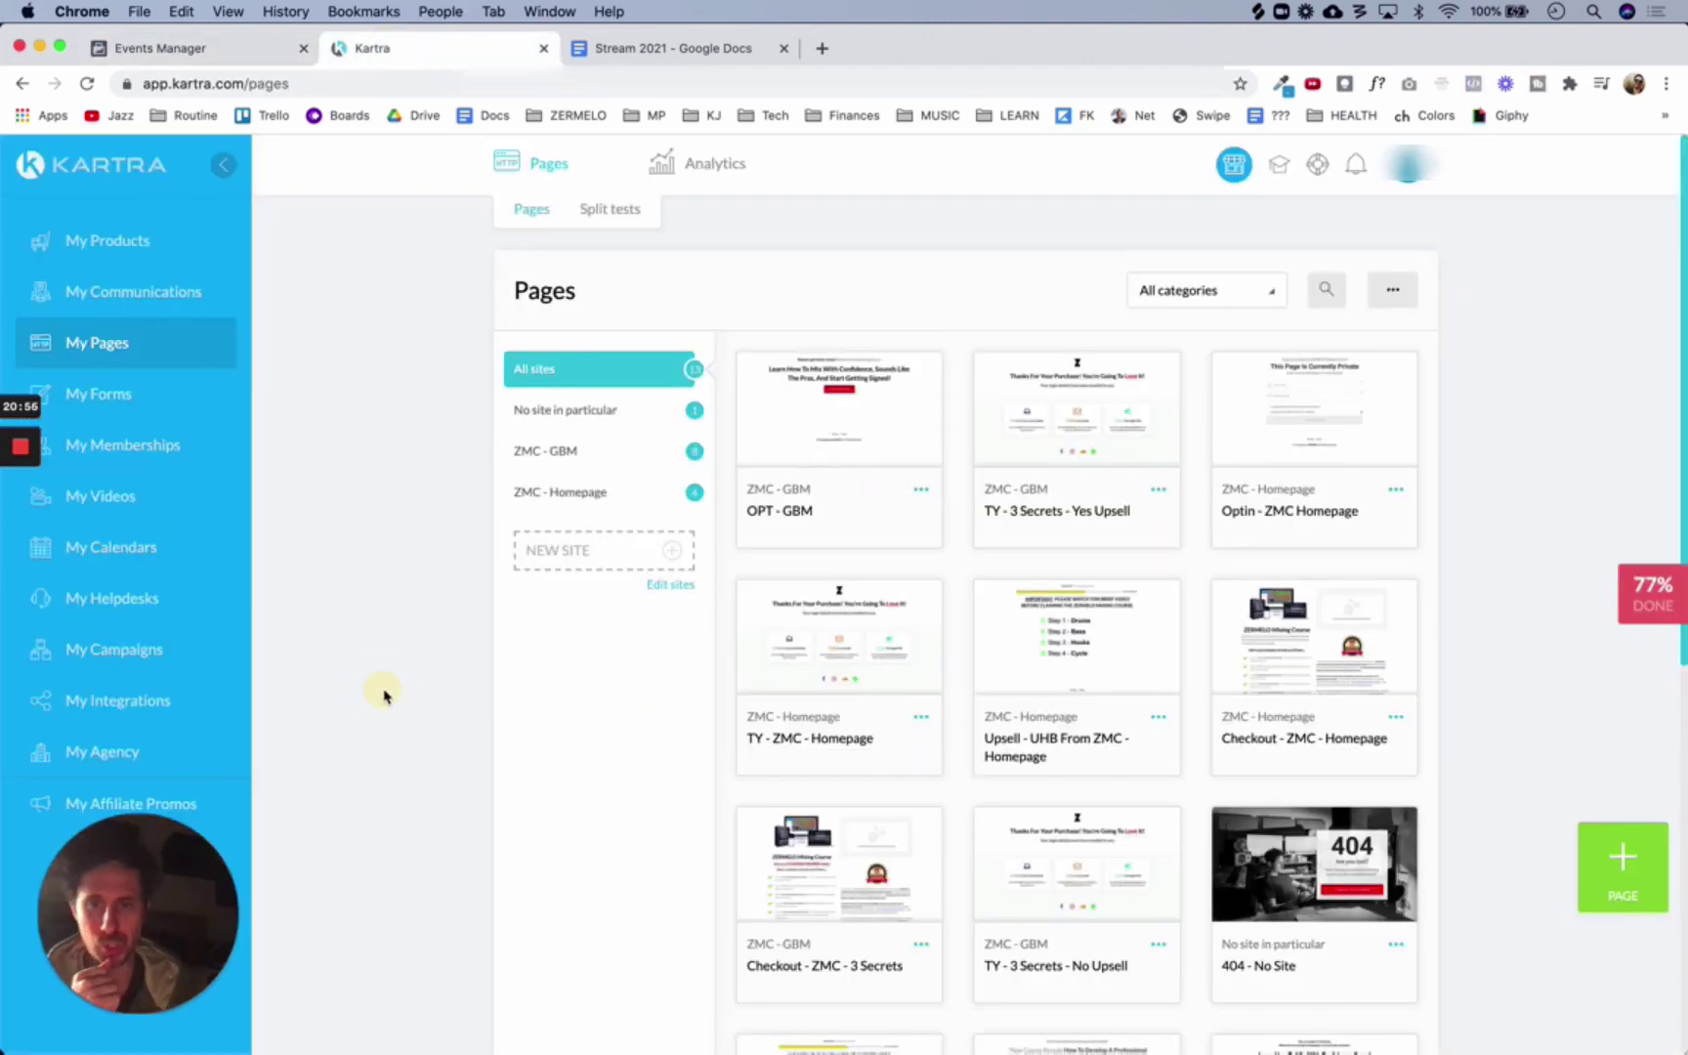
{"action": "left_click", "coordinate": [529, 453]}
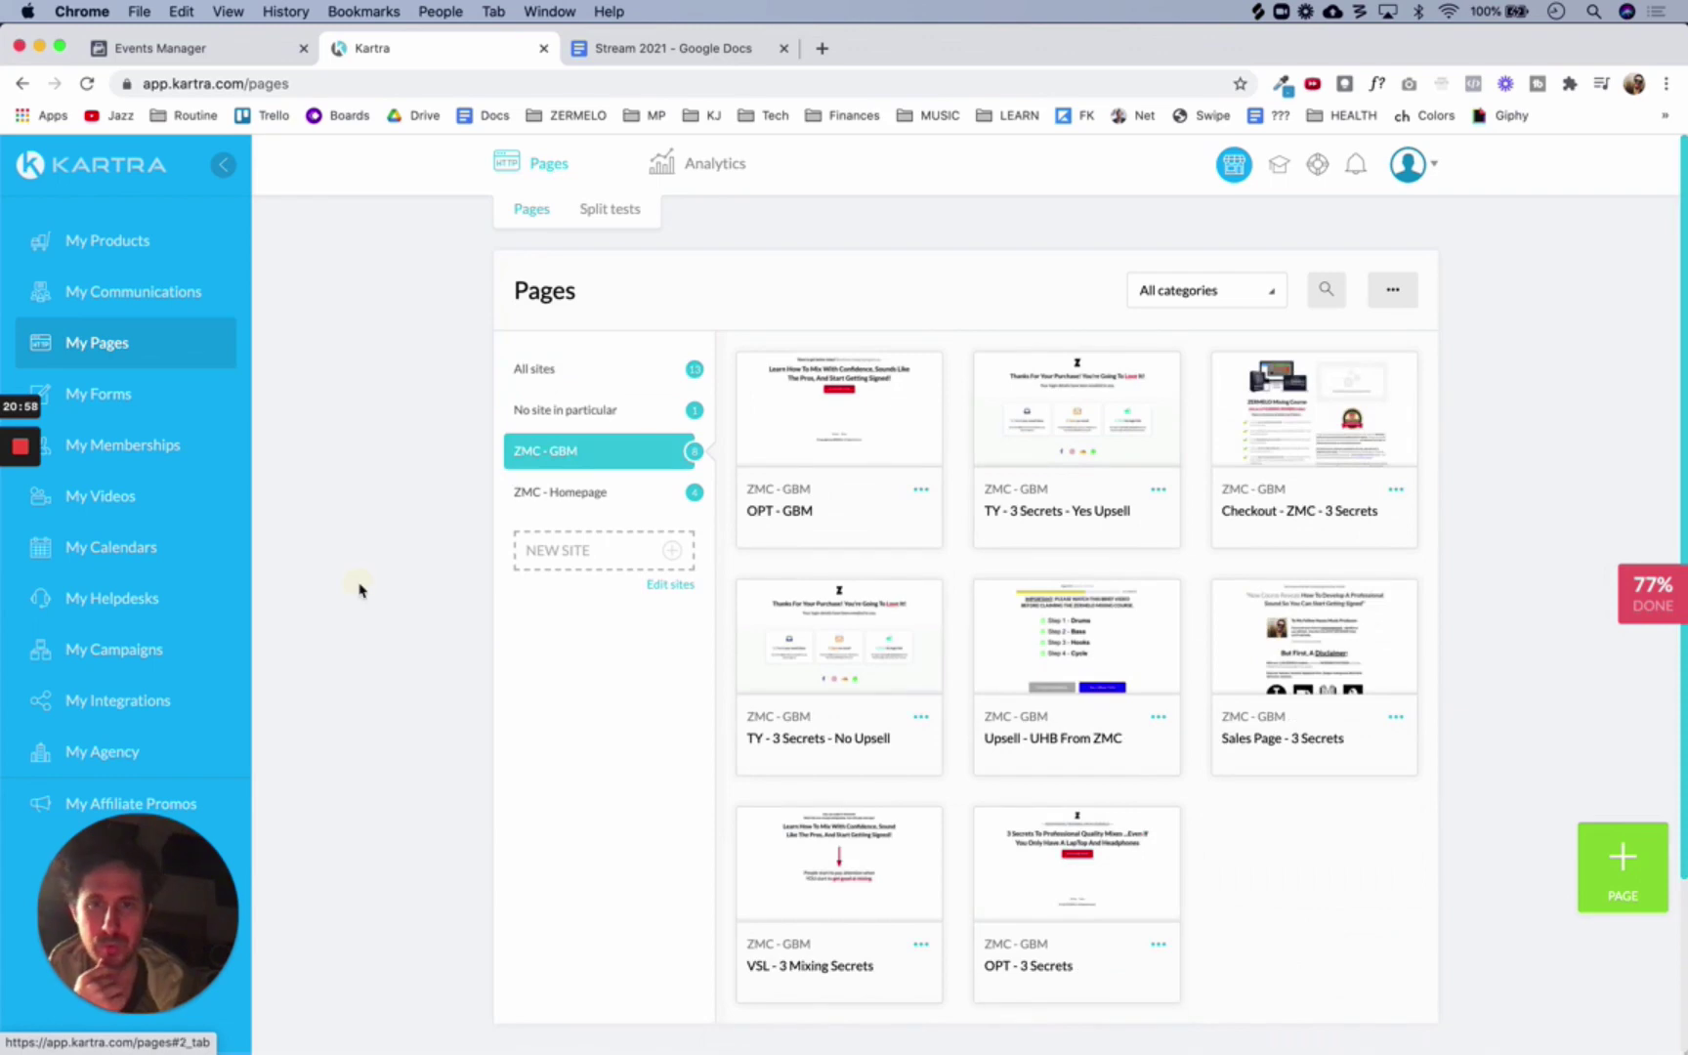
{"action": "scroll", "coordinate": [359, 589], "scroll_direction": "down", "scroll_amount": 1}
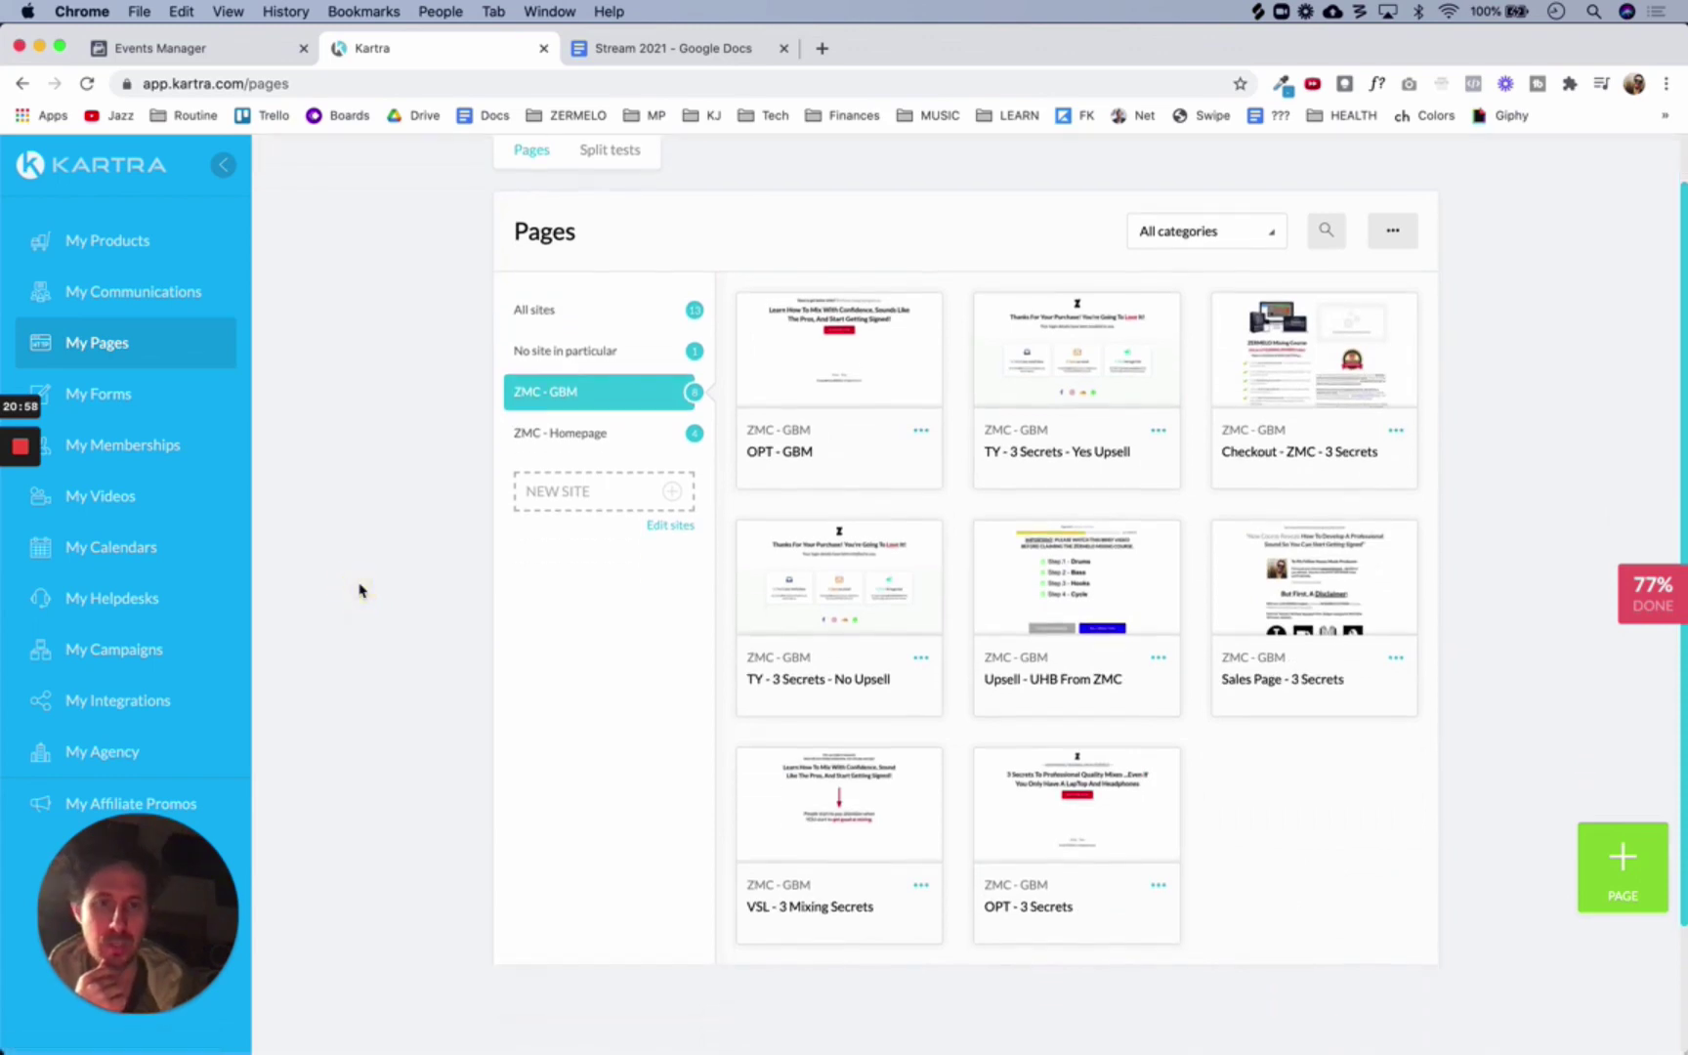
Display the published link of the Checkout - ZMC - 3 Secrets page, highlight its URL and close the publishing dialog
{"action": "left_click", "coordinate": [1395, 430]}
{"action": "left_click", "coordinate": [1524, 393]}
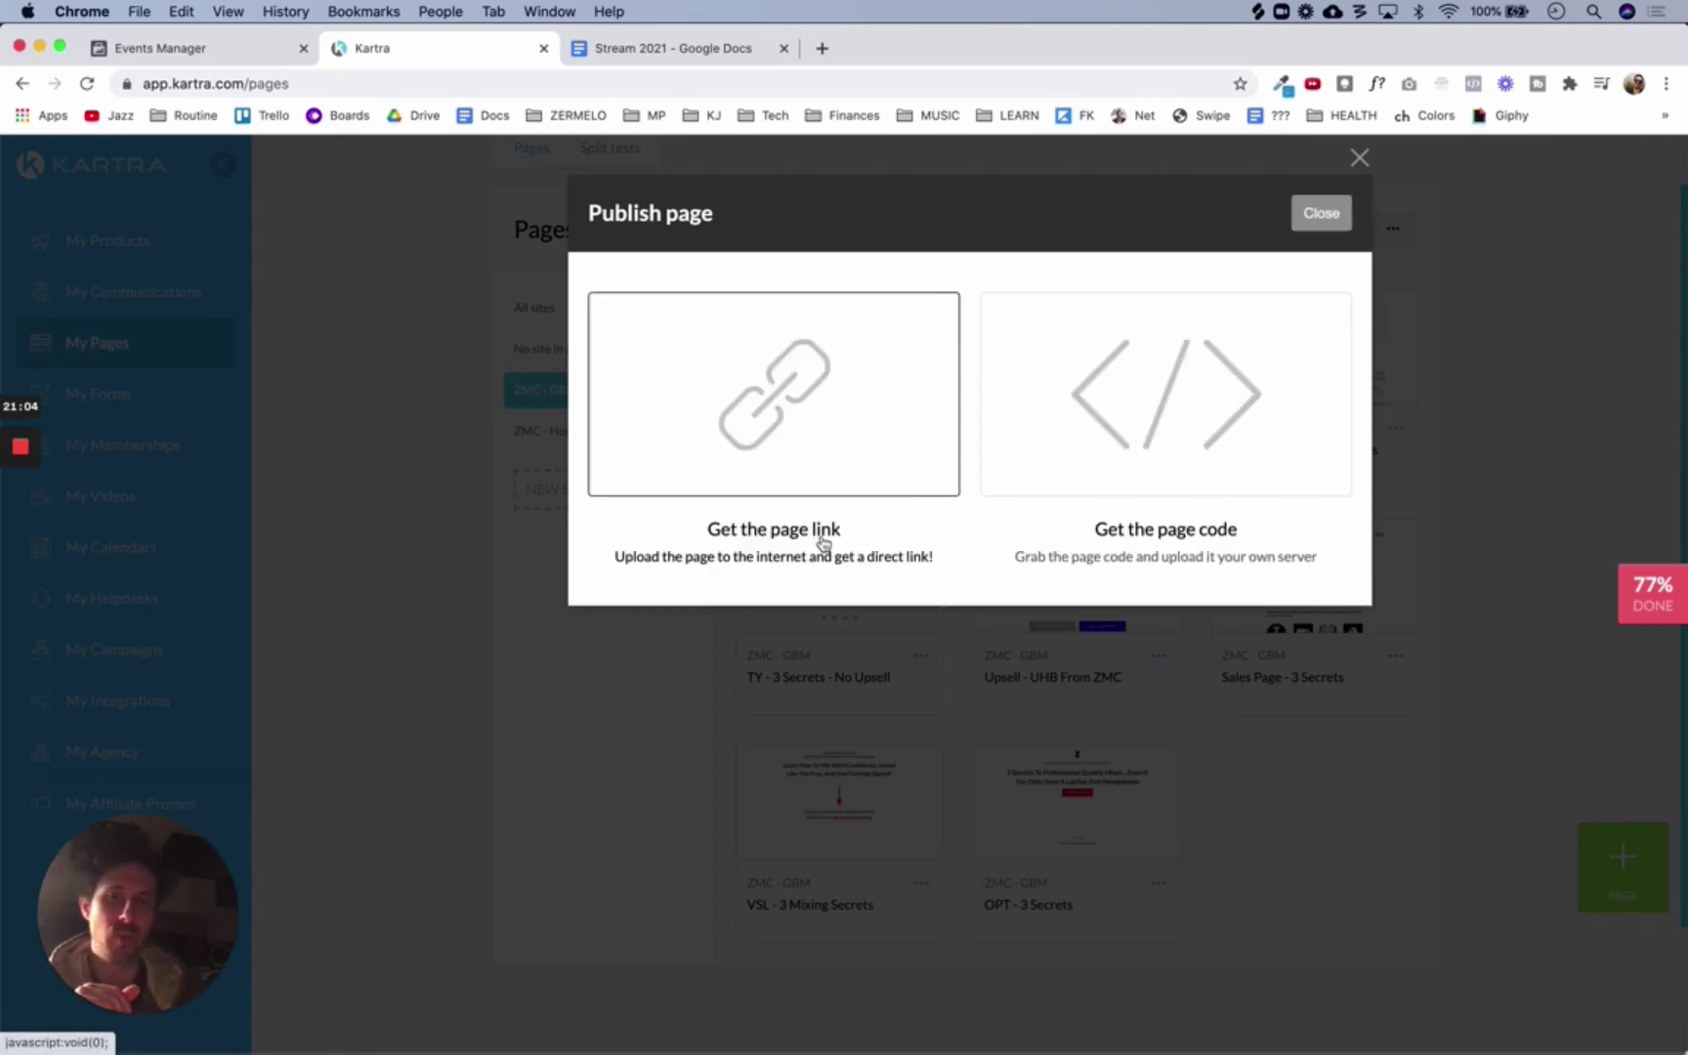
{"action": "left_click", "coordinate": [875, 441]}
{"action": "left_click_drag", "start_coordinate": [836, 672], "coordinate": [600, 666]}
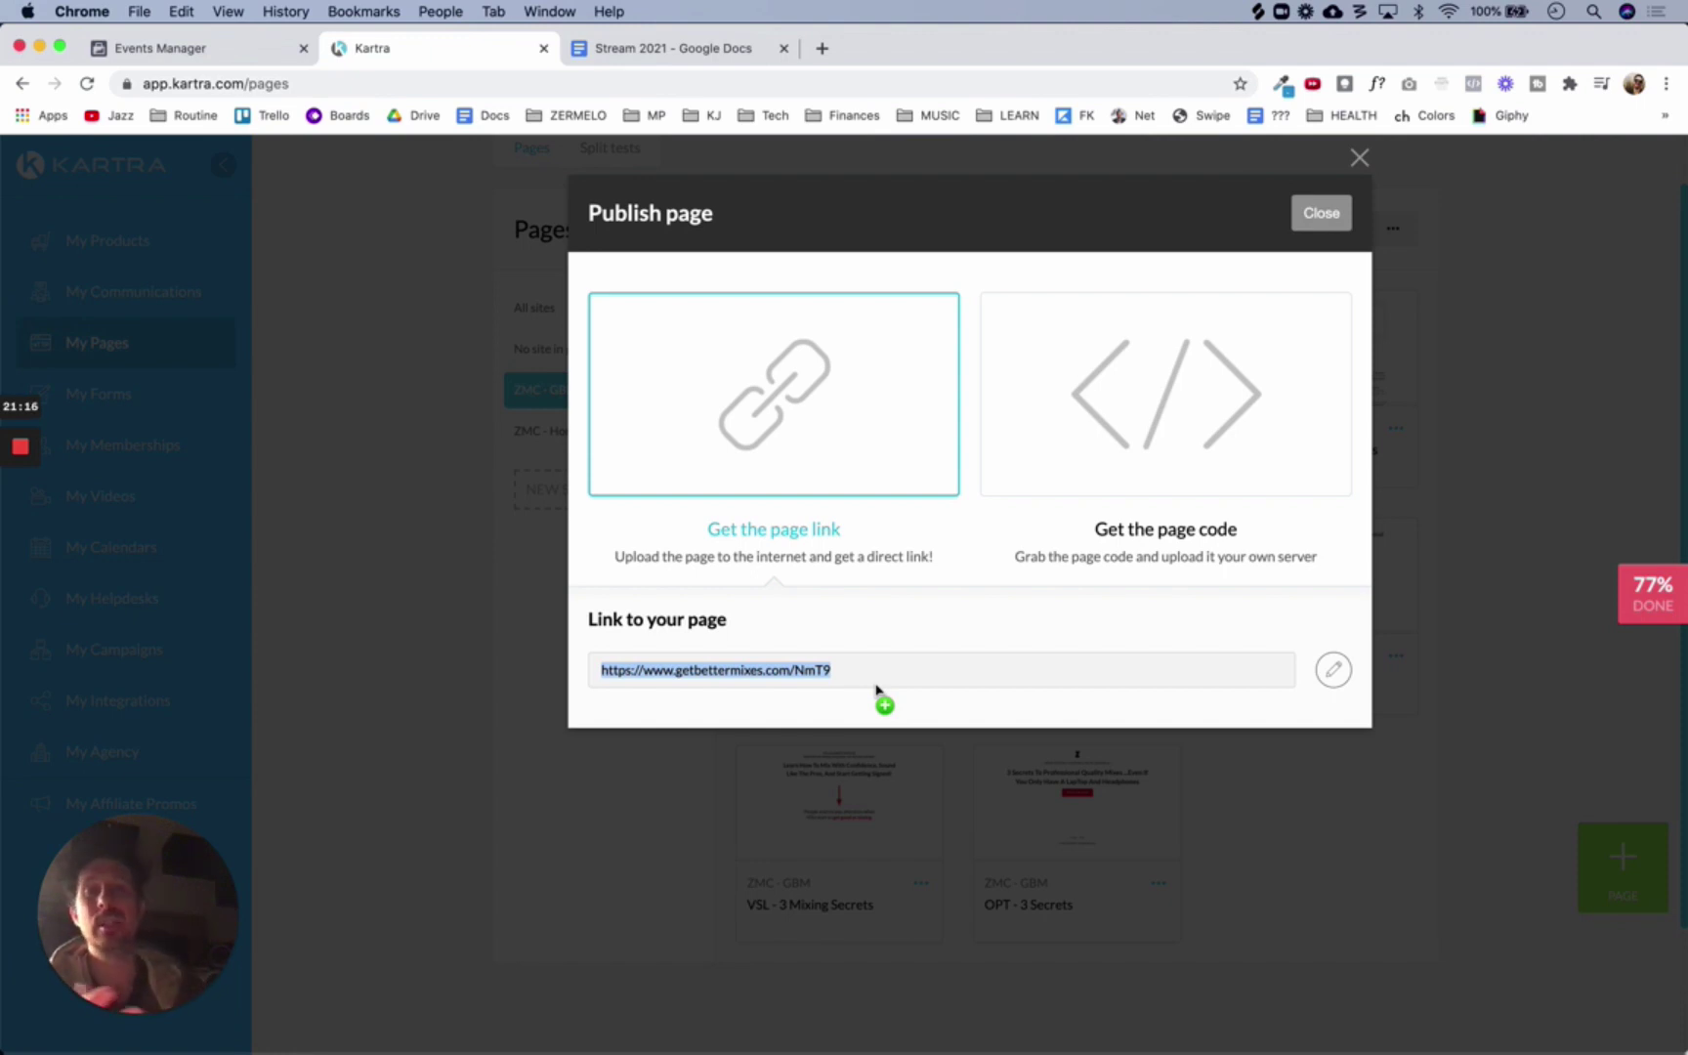
{"action": "key", "text": "super+c"}
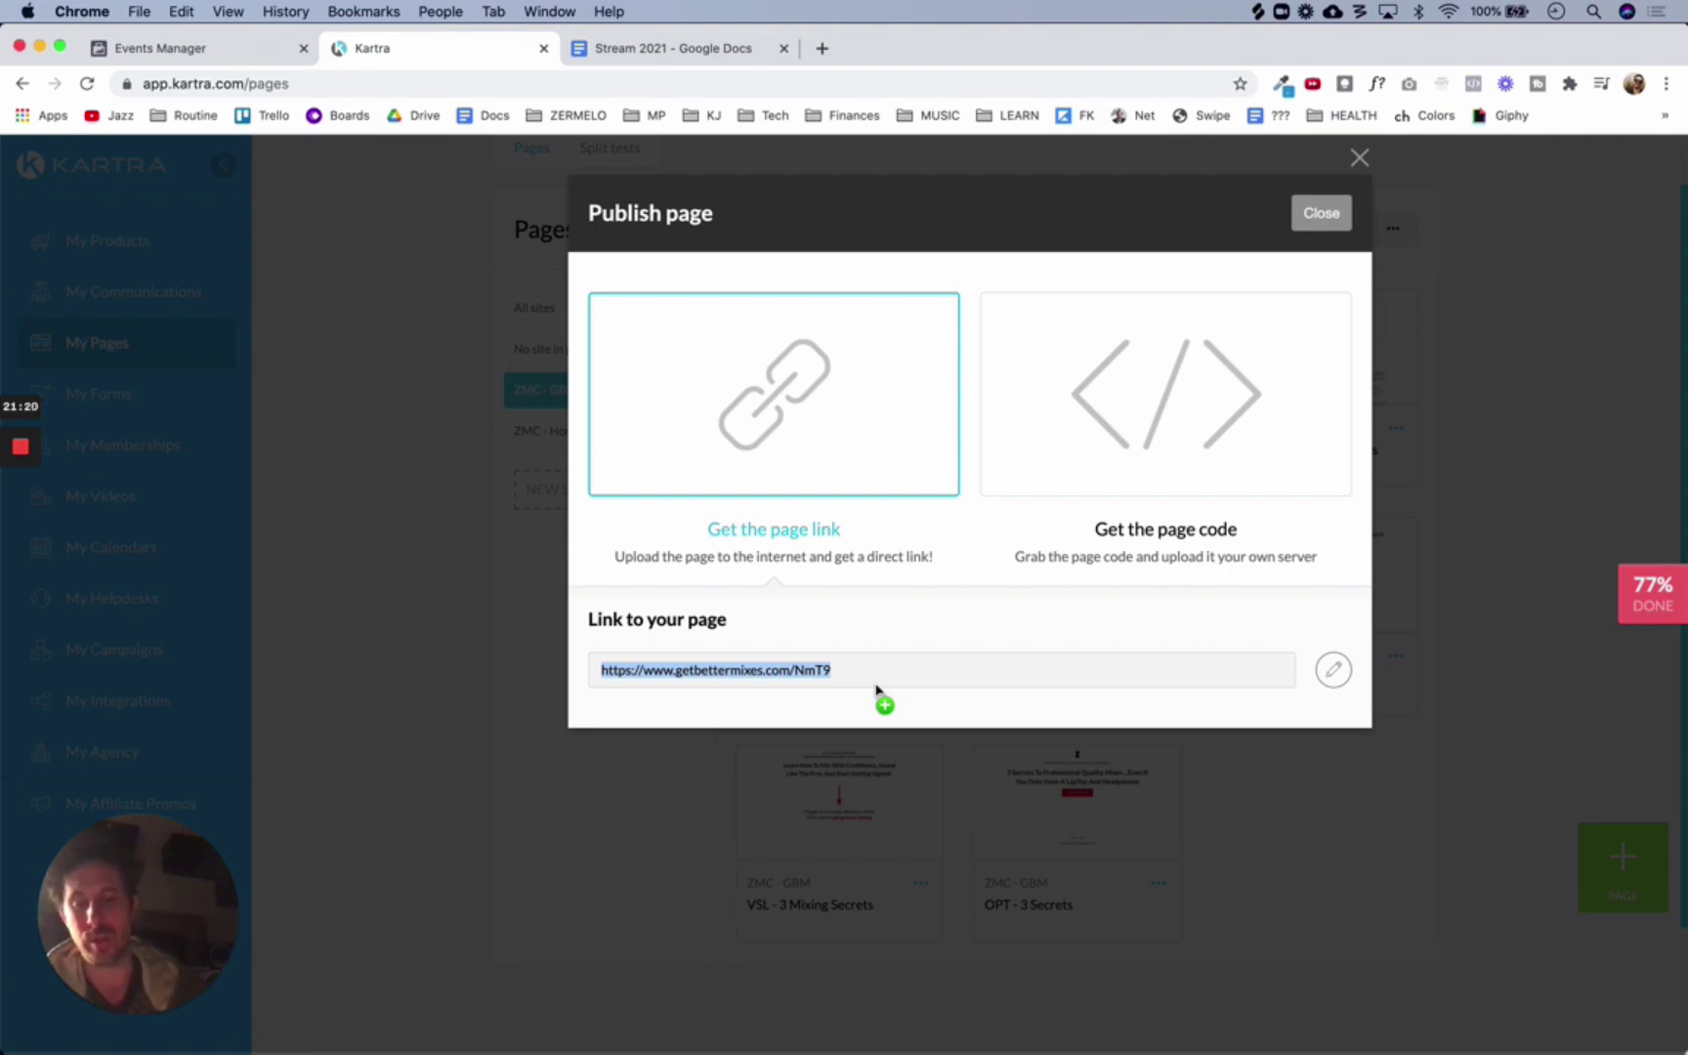
{"action": "left_click", "coordinate": [943, 642]}
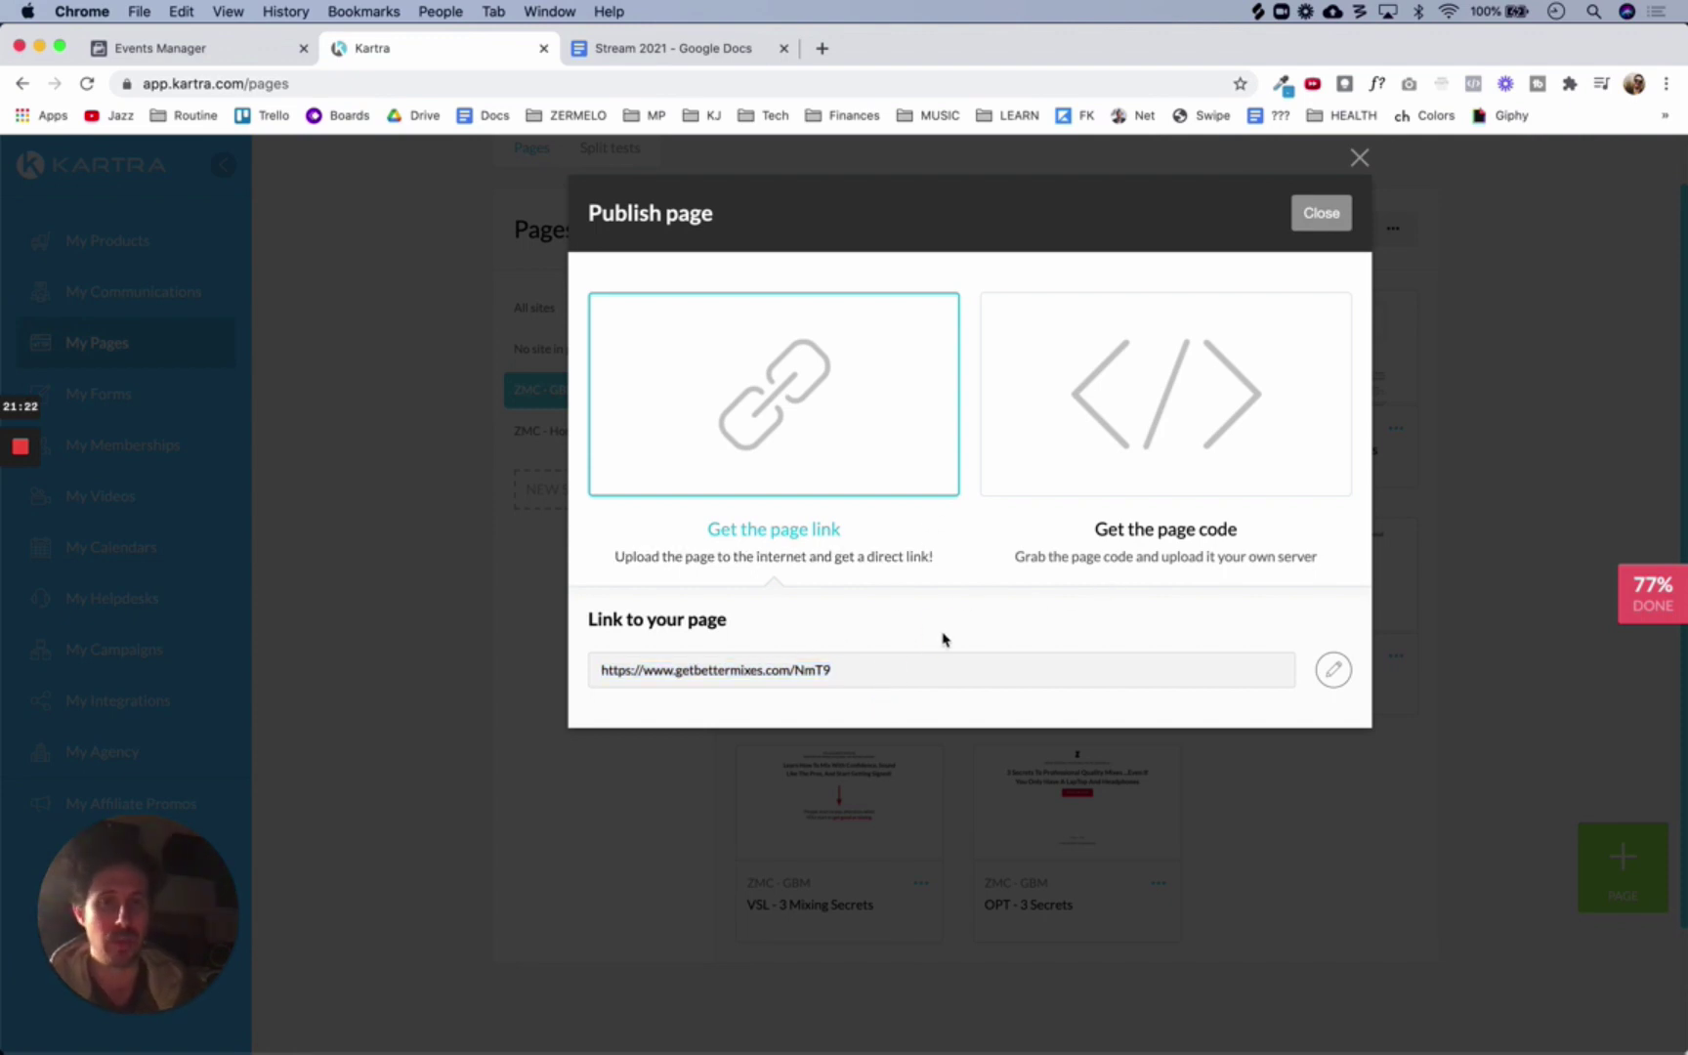
{"action": "left_click", "coordinate": [1344, 213]}
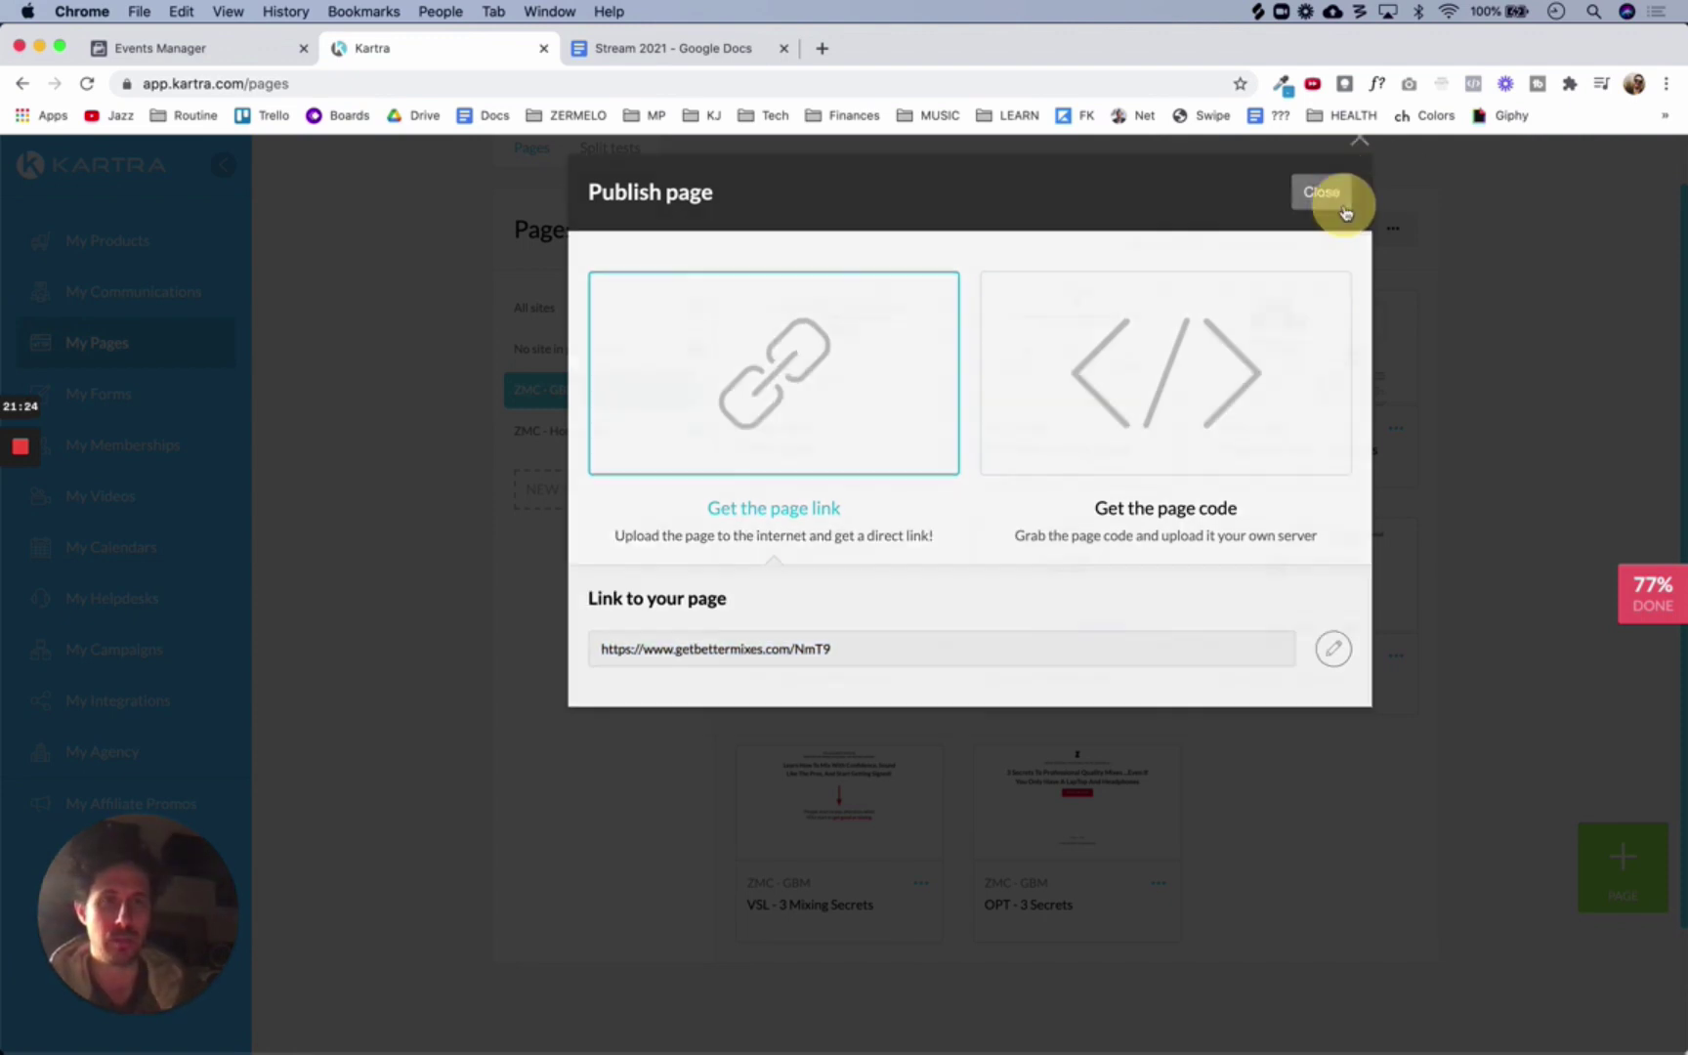
Open the Checkout - ZMC - 3 Secrets page in the page editor with its existing name, category and site
{"action": "left_click", "coordinate": [1399, 432]}
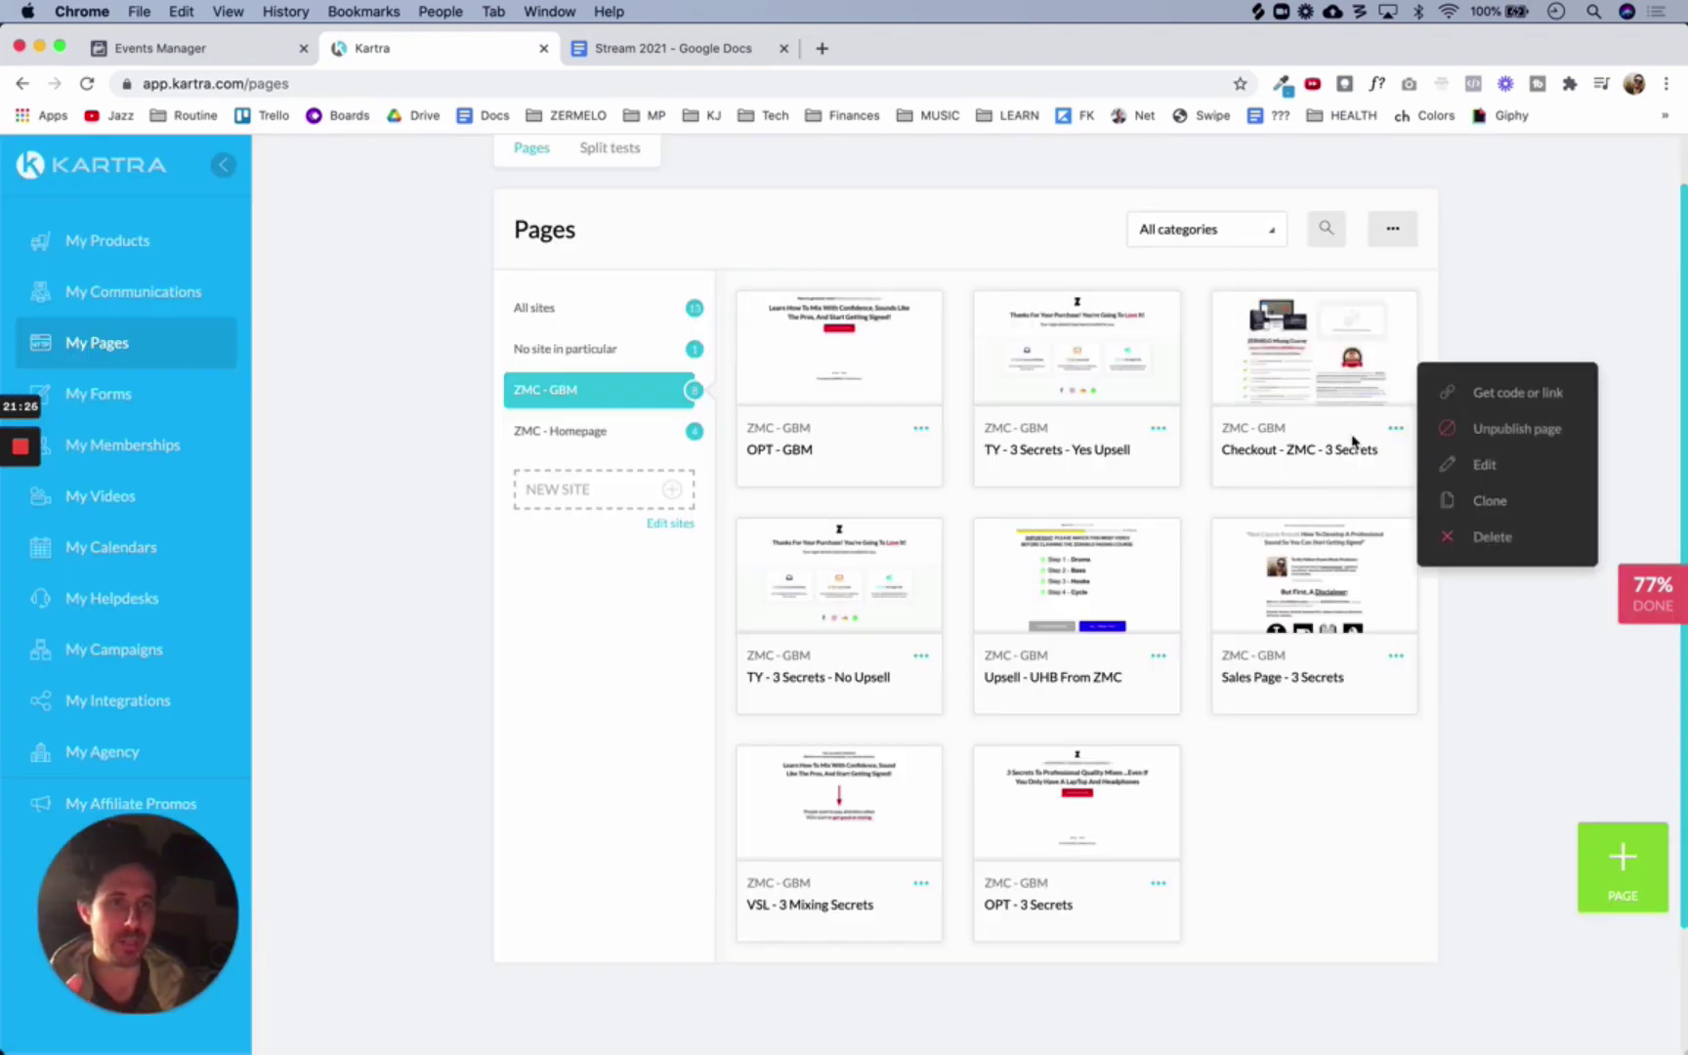
{"action": "left_click", "coordinate": [1485, 467]}
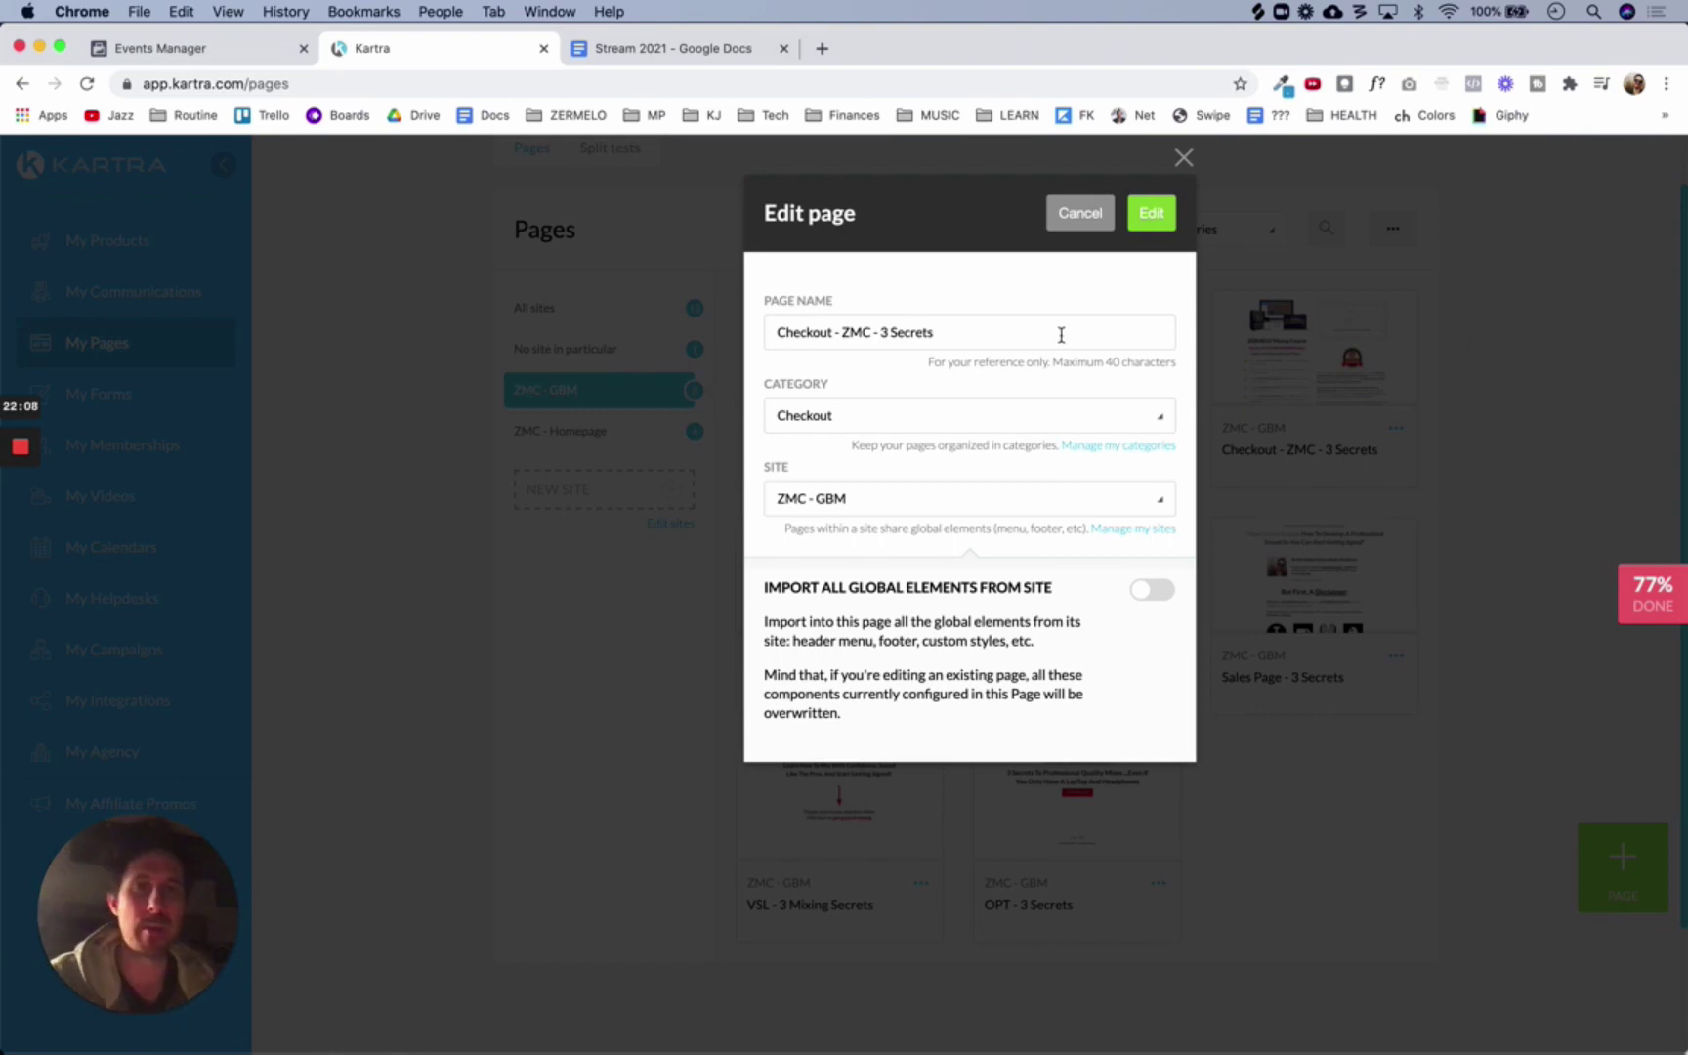
{"action": "left_click", "coordinate": [1161, 217]}
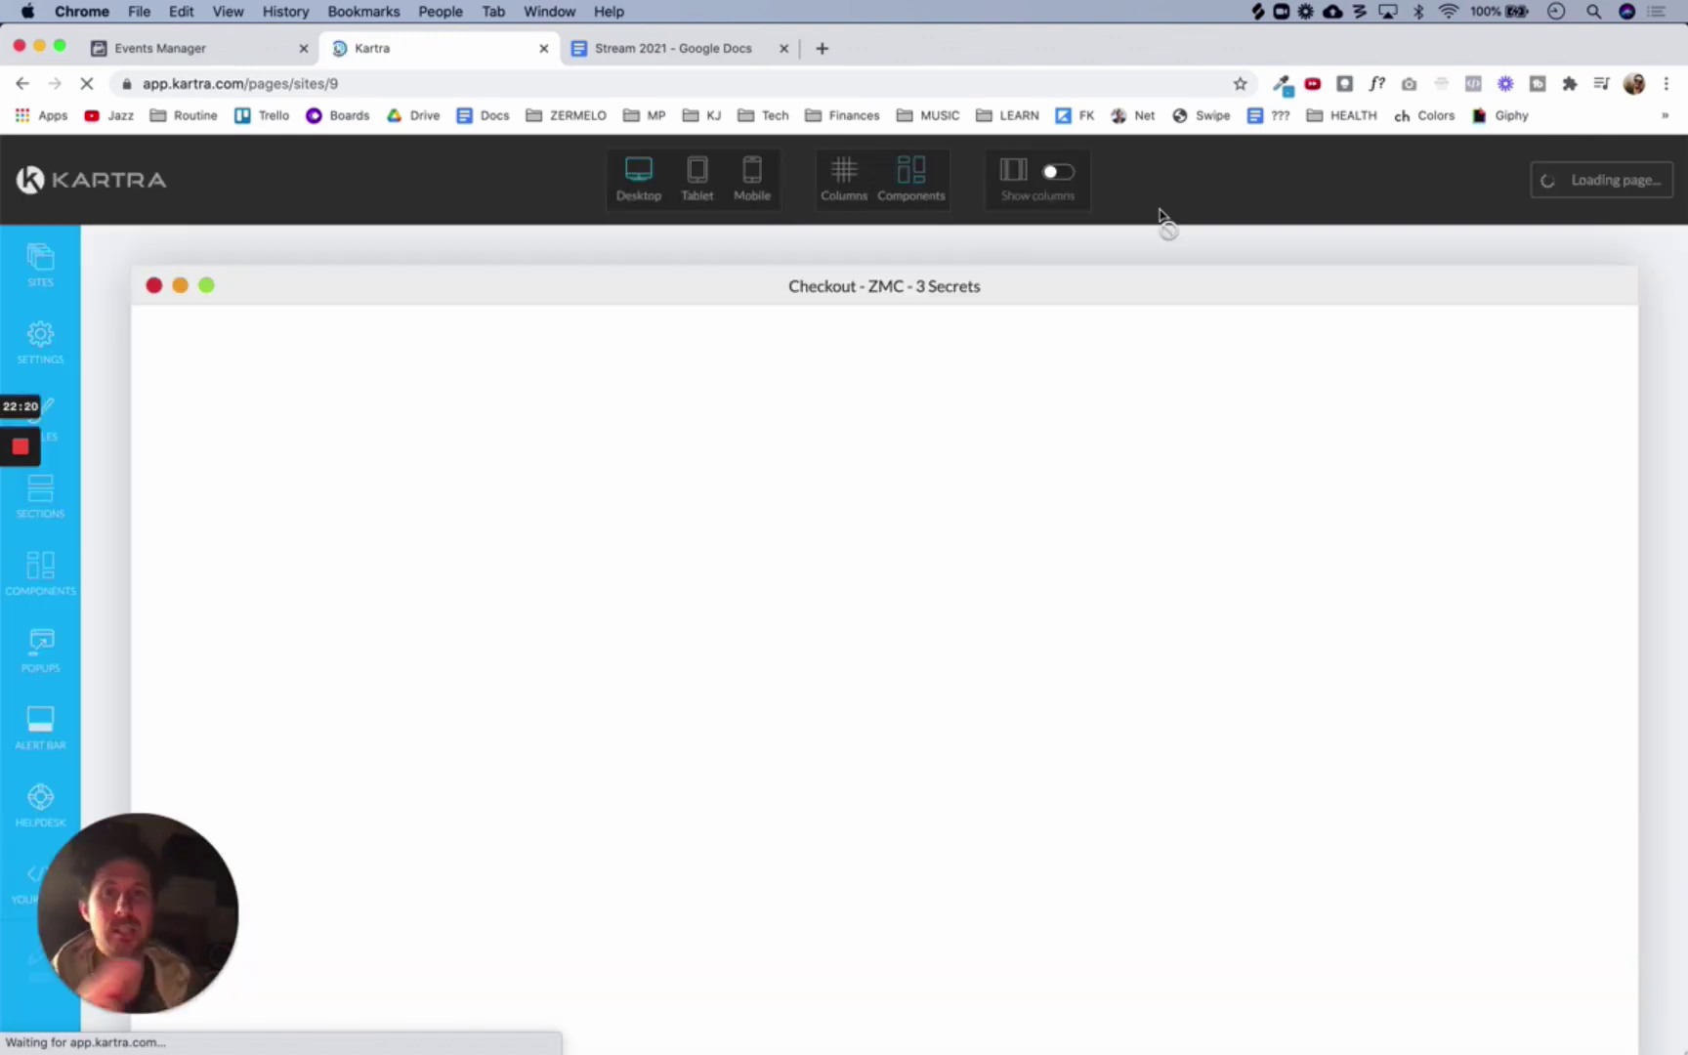
Open the Checkout - ZMC - 3 Secrets page's tracking codes and highlight the InitiateCheckout event line in the Facebook ads code
{"action": "left_click", "coordinate": [41, 335]}
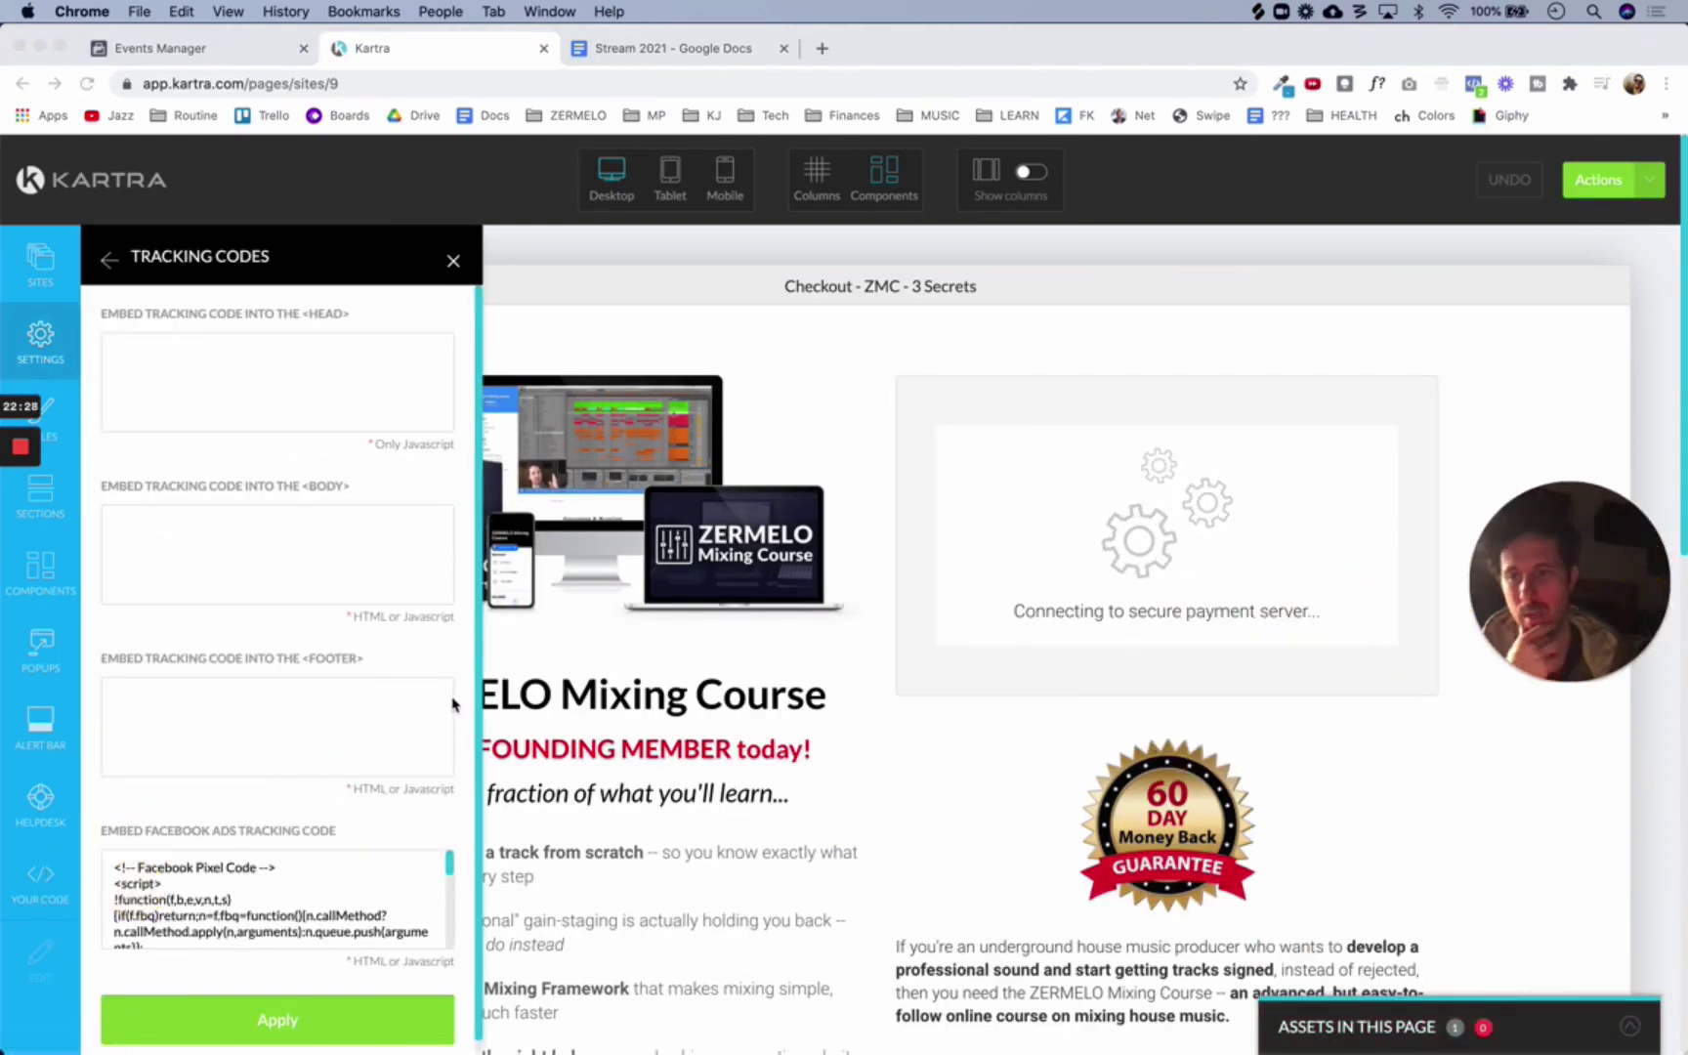
{"action": "scroll", "coordinate": [349, 911], "scroll_direction": "down", "scroll_amount": 3}
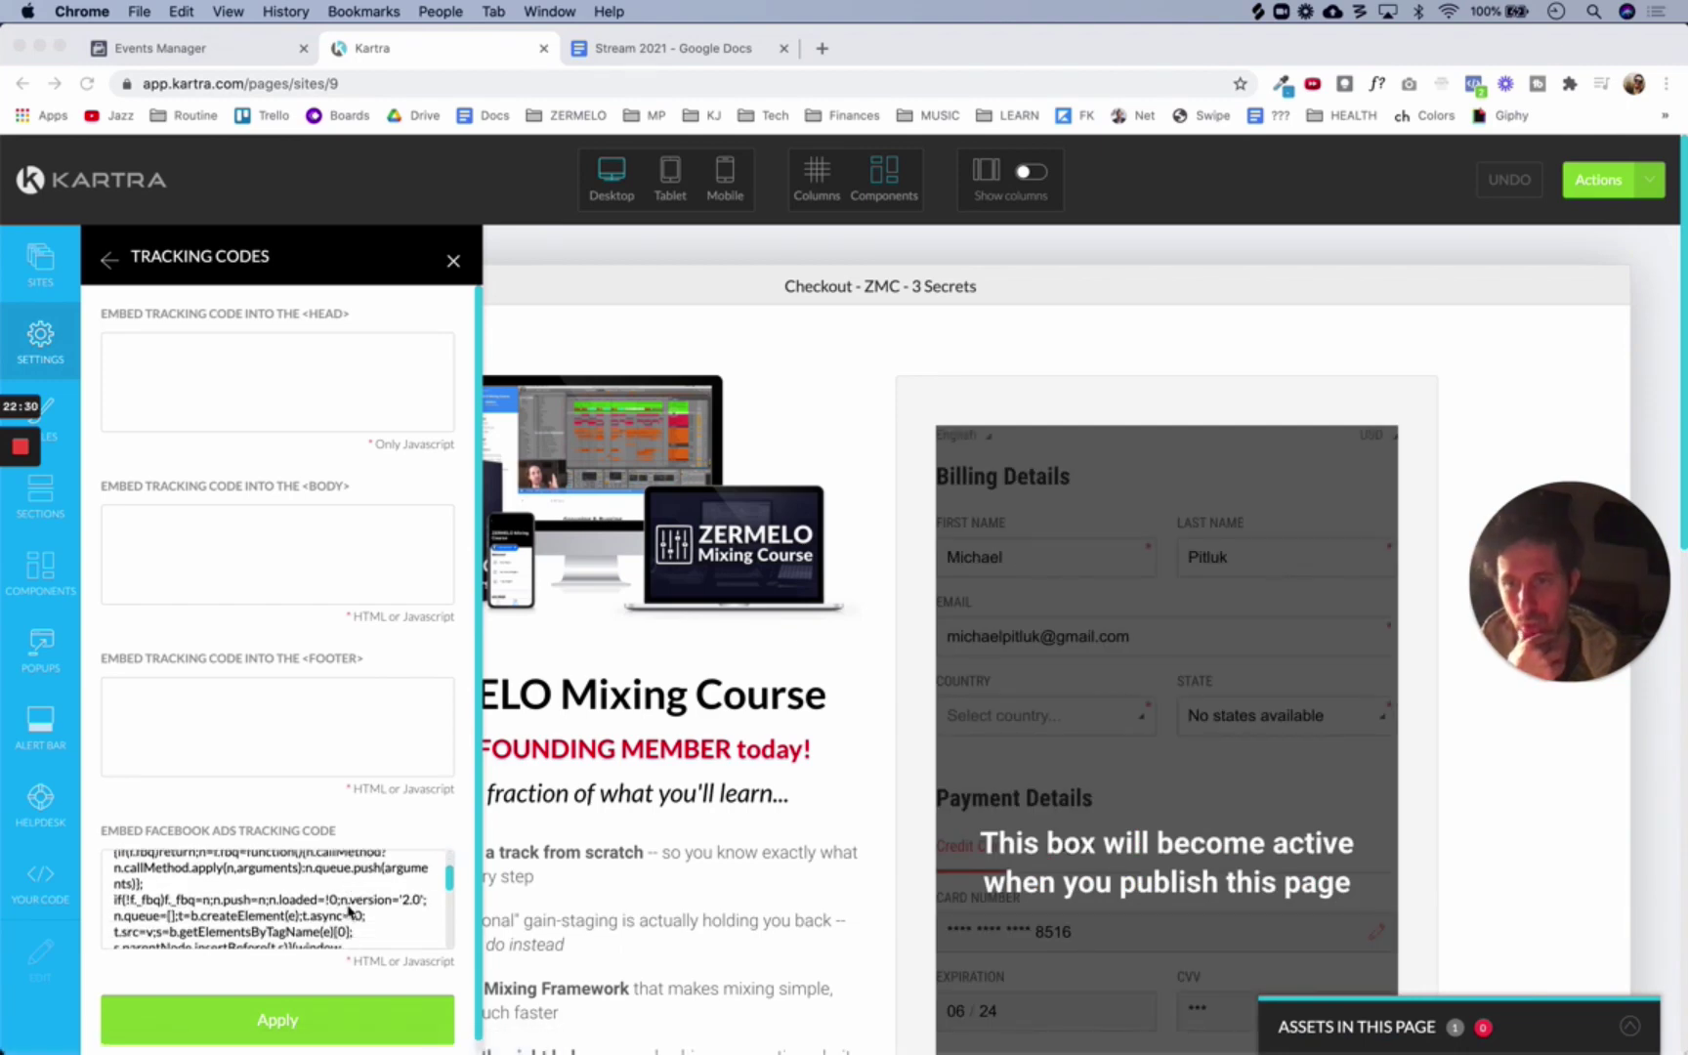
{"action": "scroll", "coordinate": [349, 912], "scroll_direction": "up", "scroll_amount": 3}
{"action": "scroll", "coordinate": [349, 912], "scroll_direction": "down", "scroll_amount": 8}
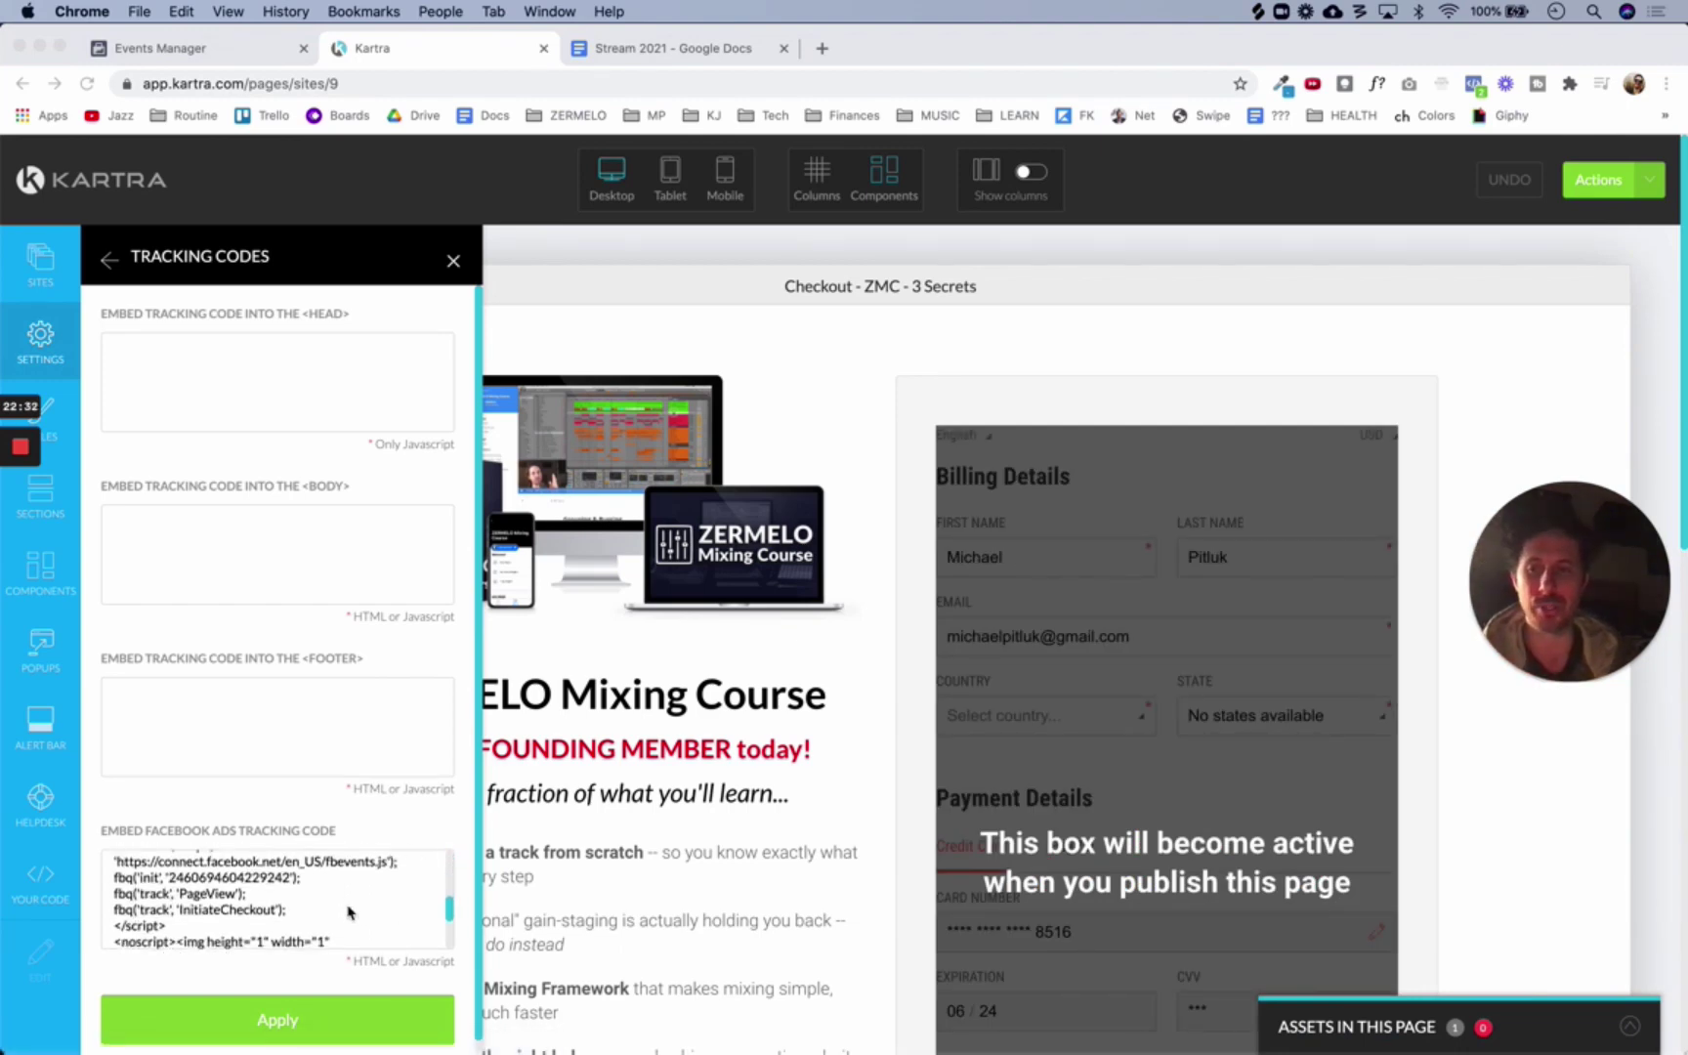
{"action": "left_click", "coordinate": [296, 883]}
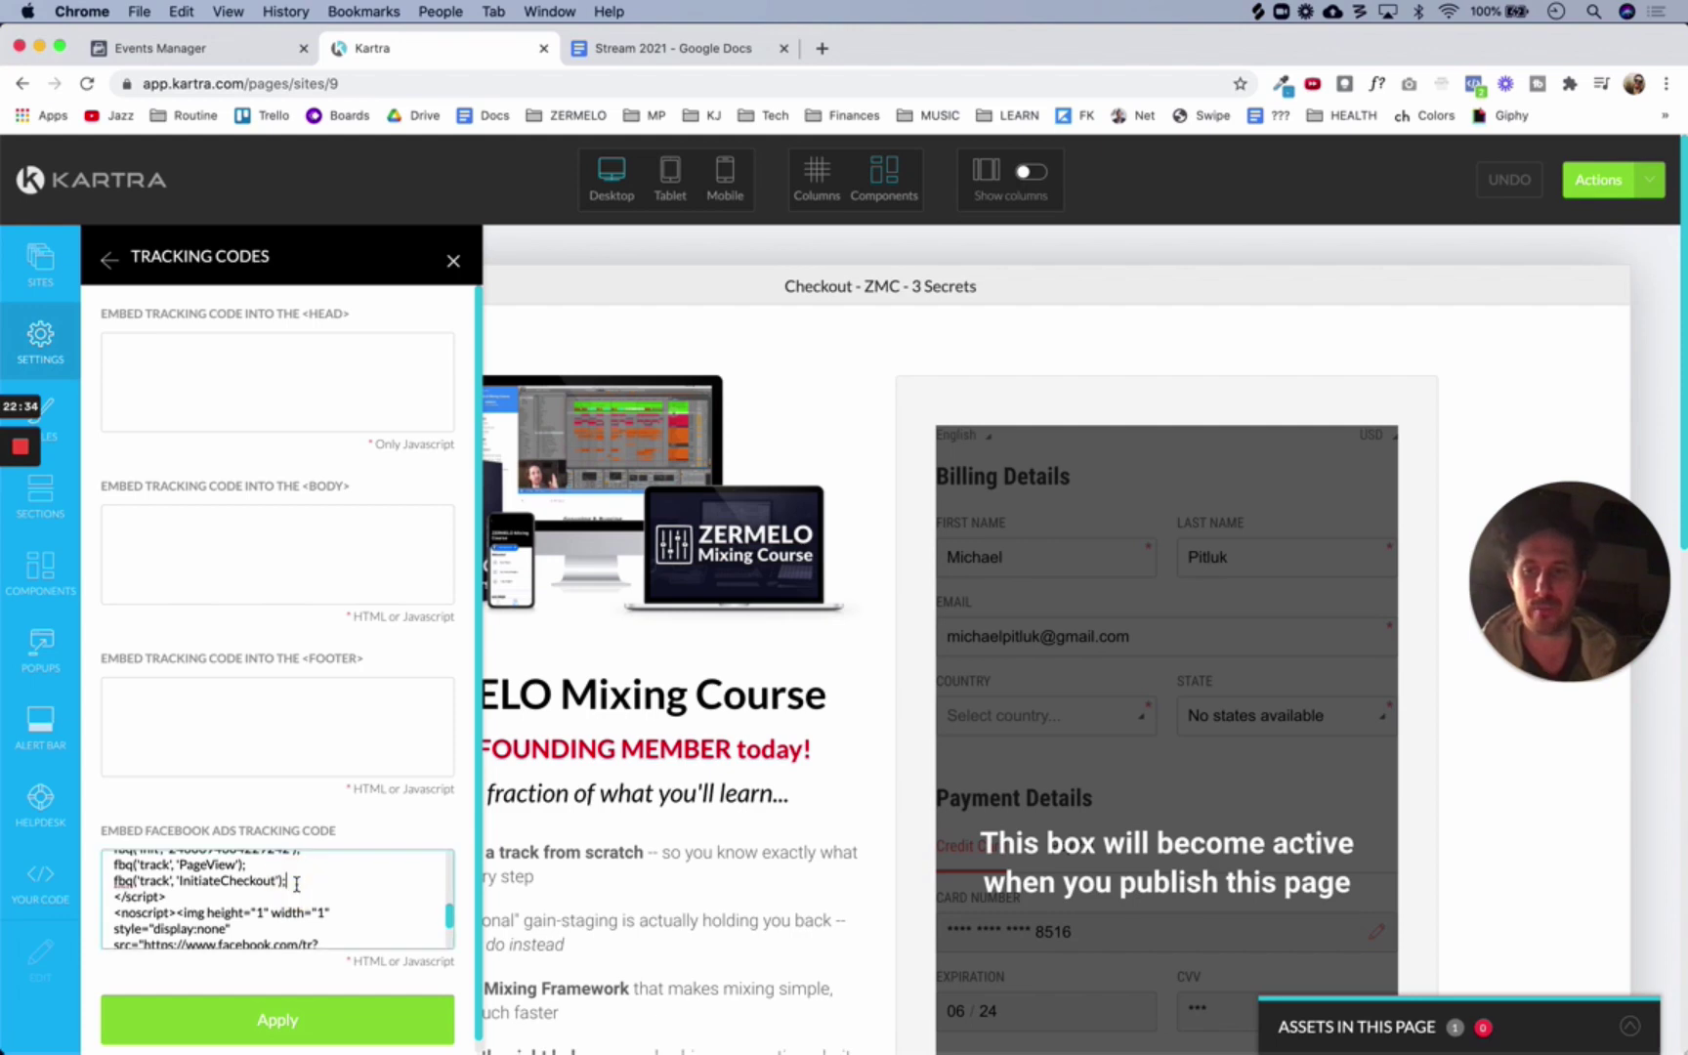
{"action": "triple_click", "coordinate": [296, 883]}
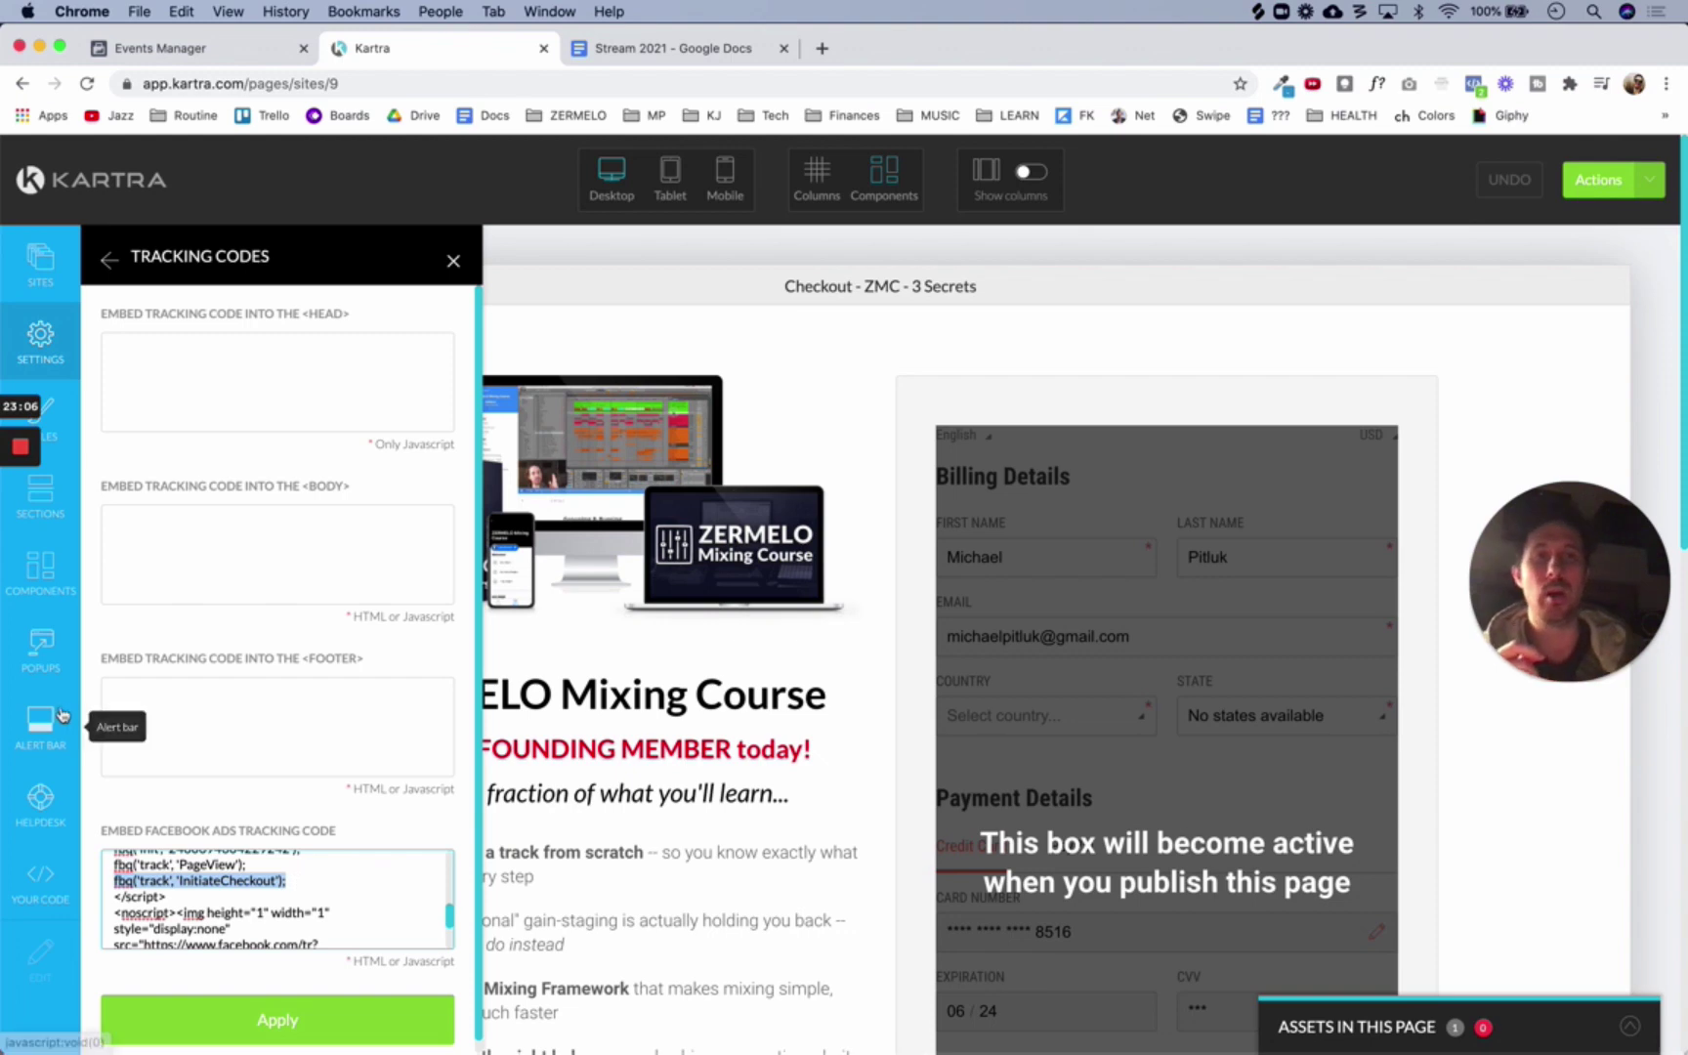
Apply the tracking codes, close their settings and publish the checkout page live
{"action": "left_click", "coordinate": [290, 1020]}
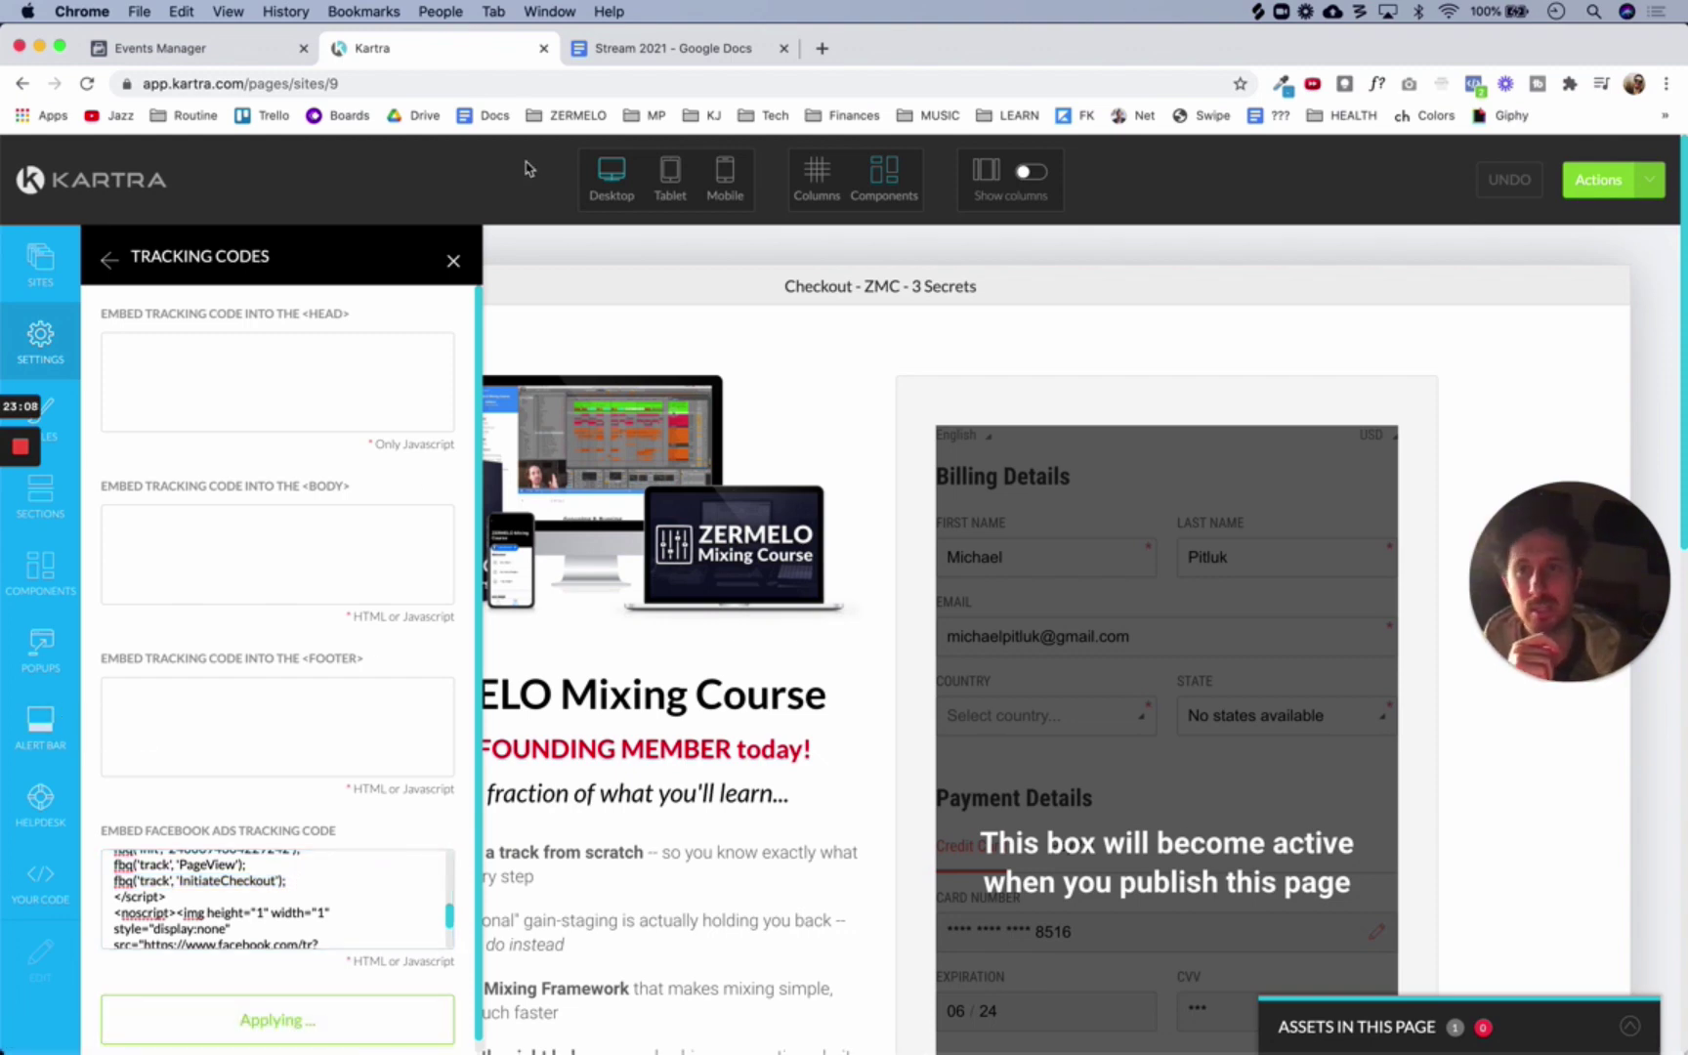
{"action": "left_click", "coordinate": [455, 261]}
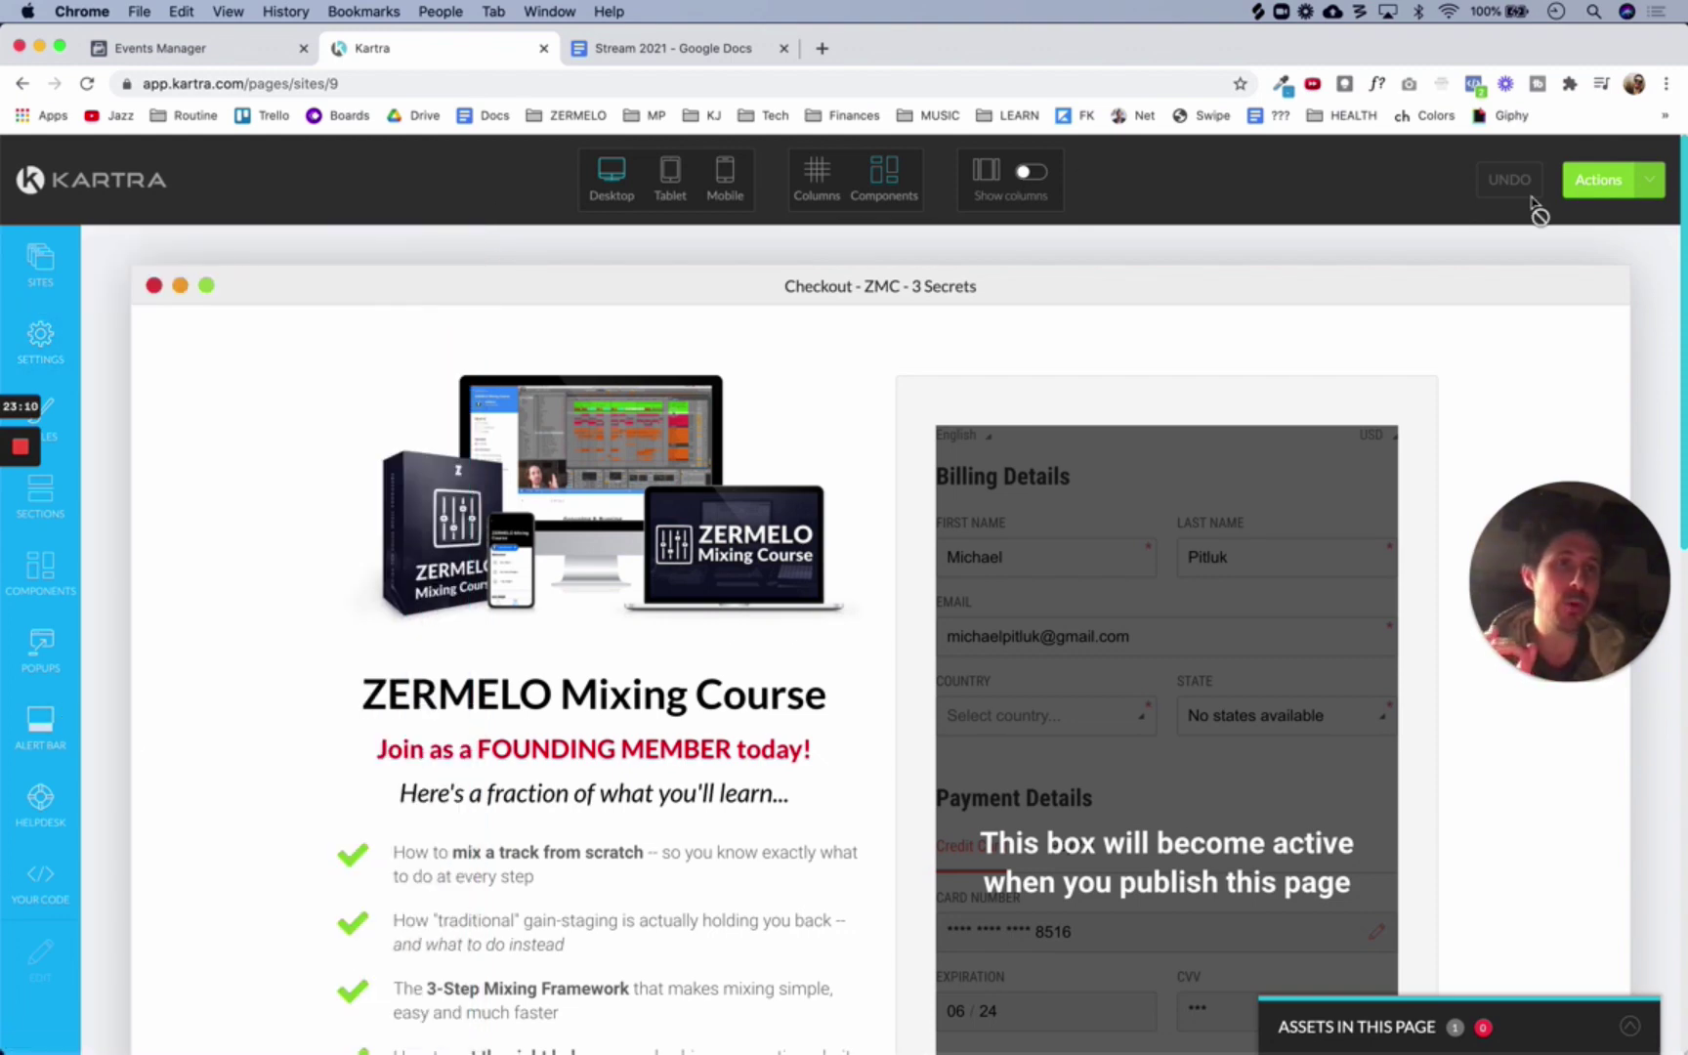
{"action": "left_click", "coordinate": [1645, 192]}
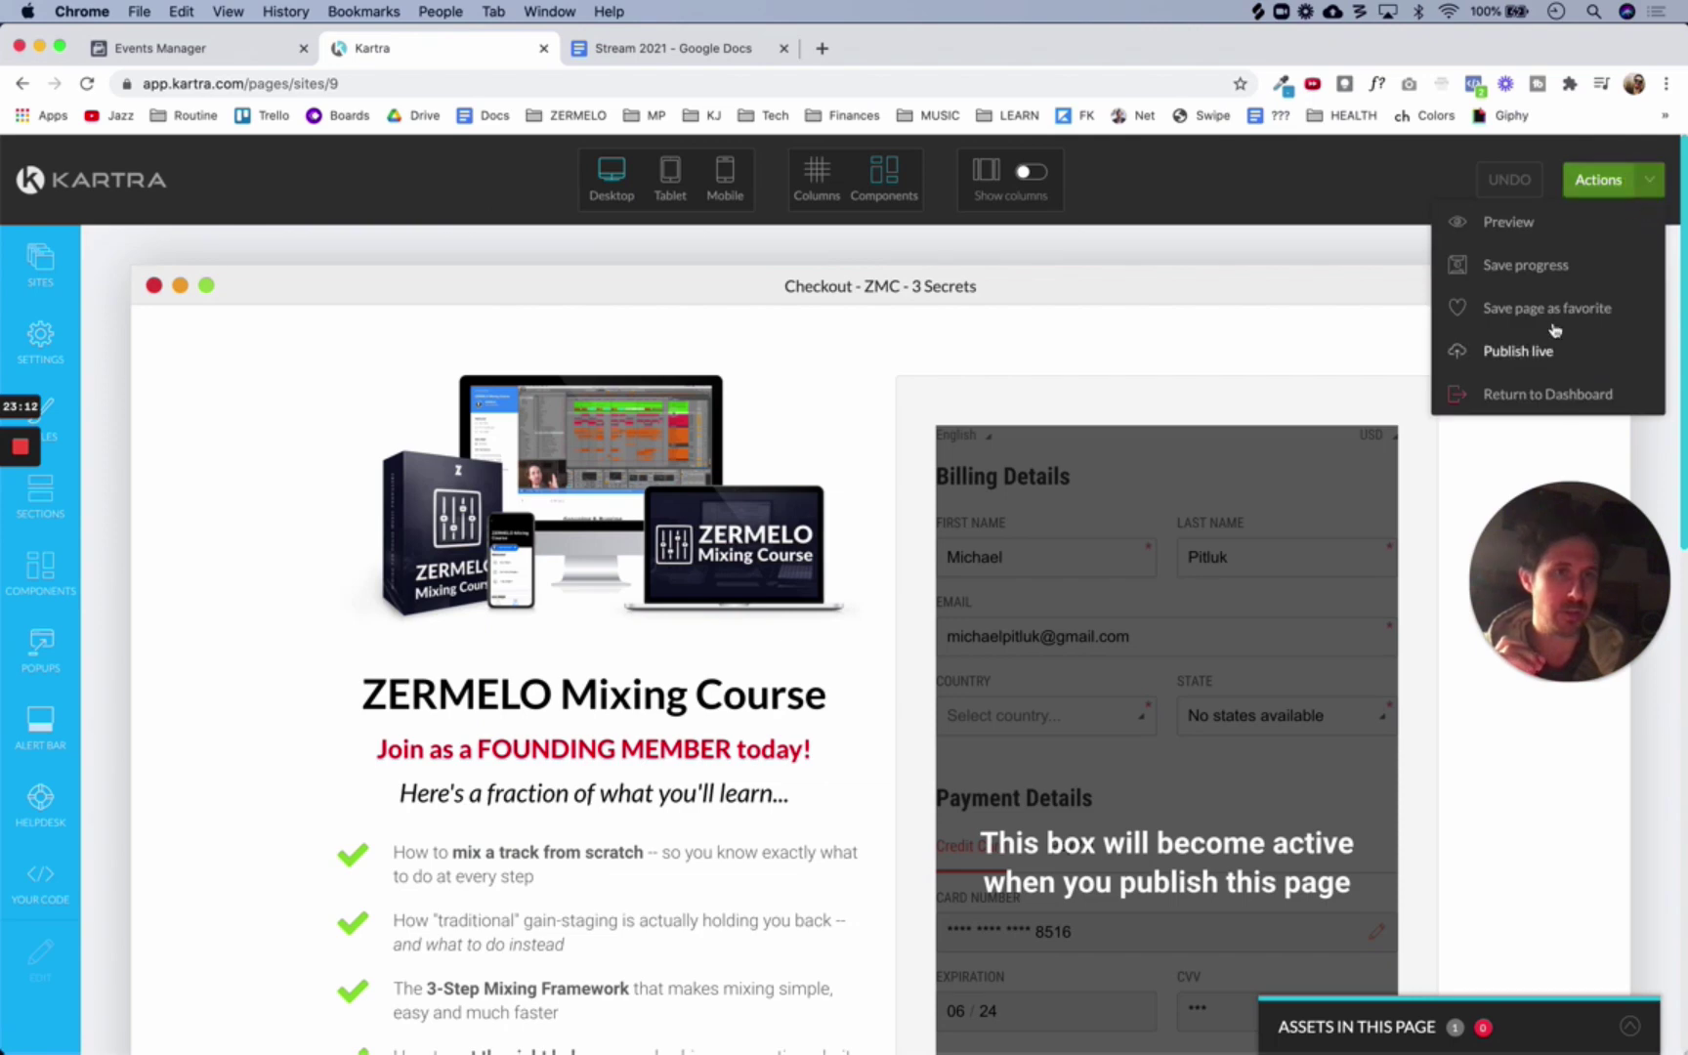
{"action": "left_click", "coordinate": [1517, 352]}
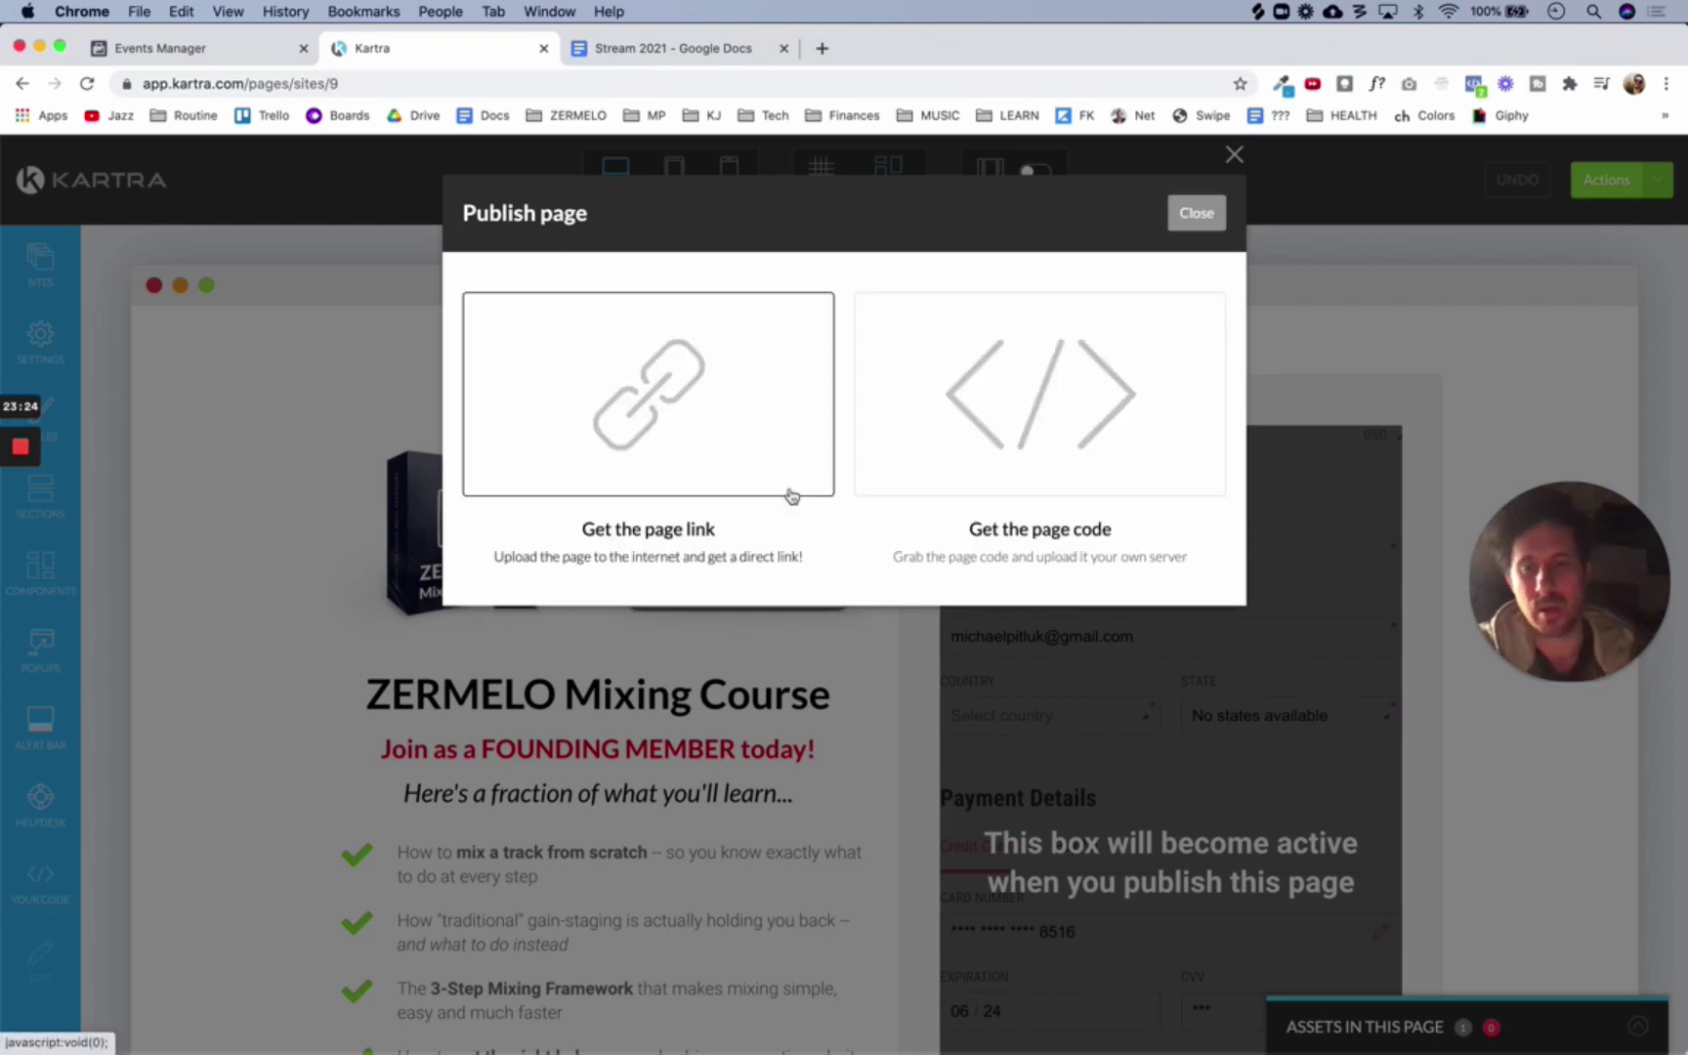
Get the published checkout page's link and load it in a new browser tab
{"action": "left_click", "coordinate": [734, 434]}
{"action": "left_click_drag", "start_coordinate": [746, 675], "coordinate": [666, 672]}
{"action": "left_click_drag", "start_coordinate": [702, 670], "coordinate": [475, 674]}
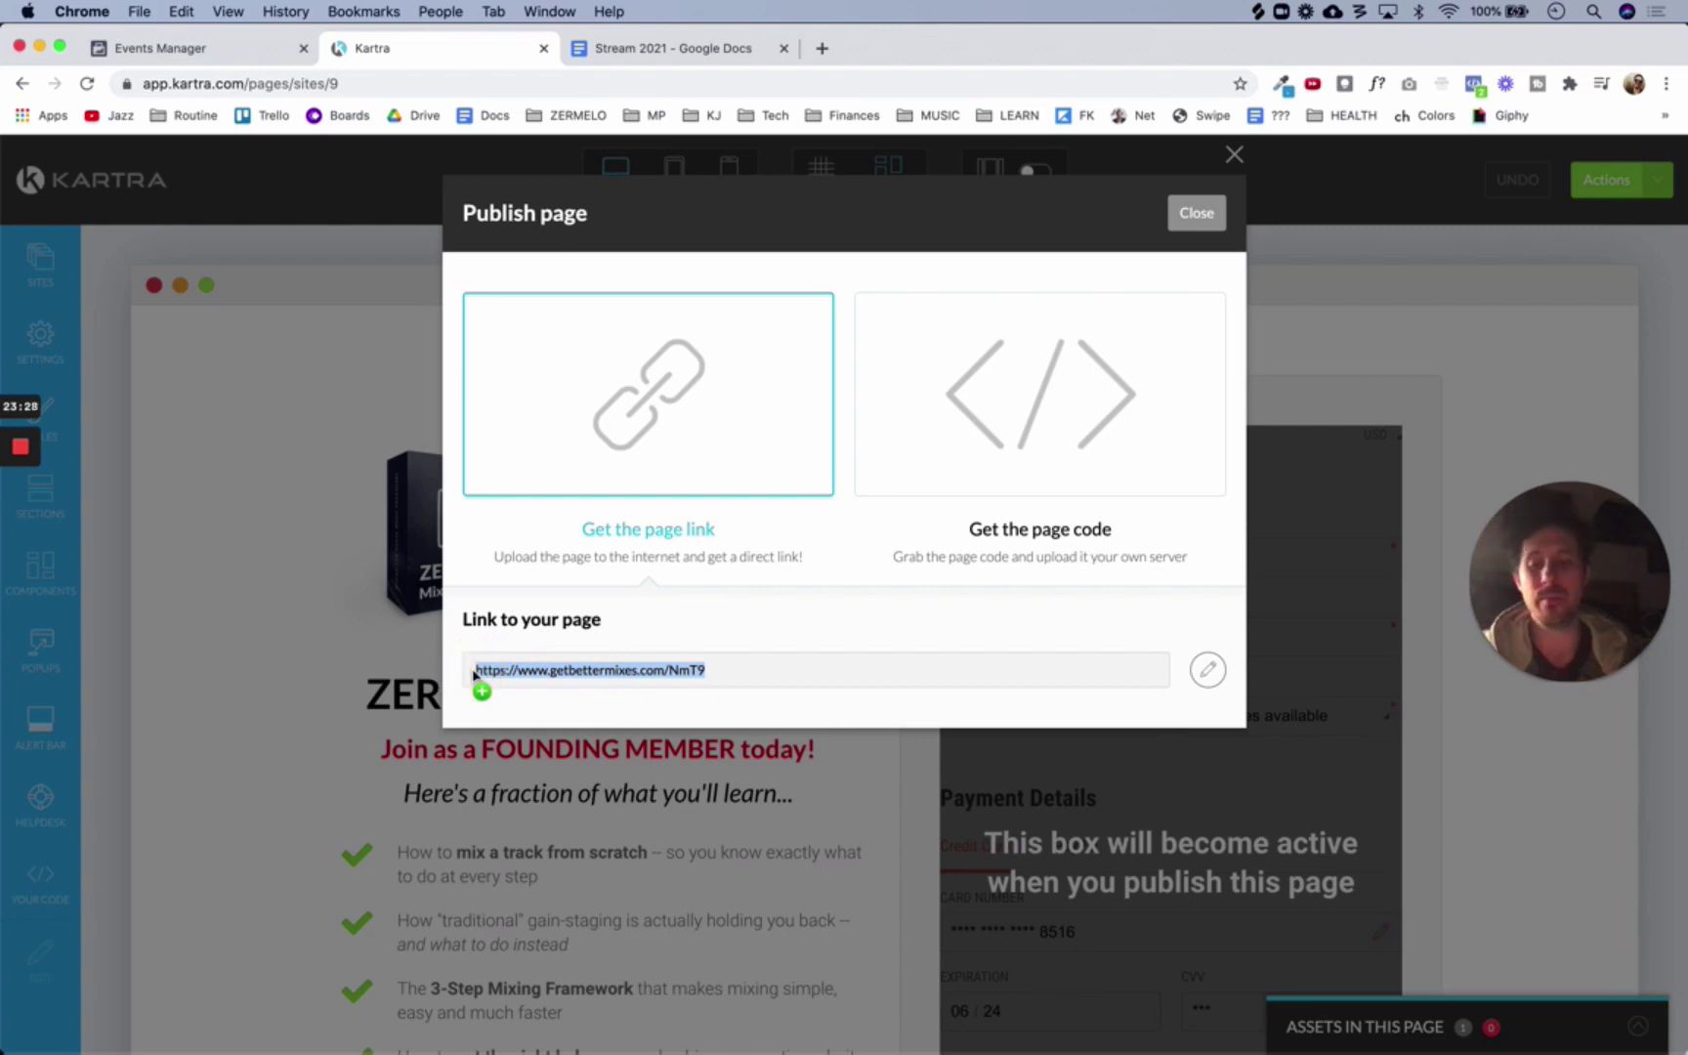
{"action": "key", "text": "super+t"}
{"action": "key", "text": "super+v"}
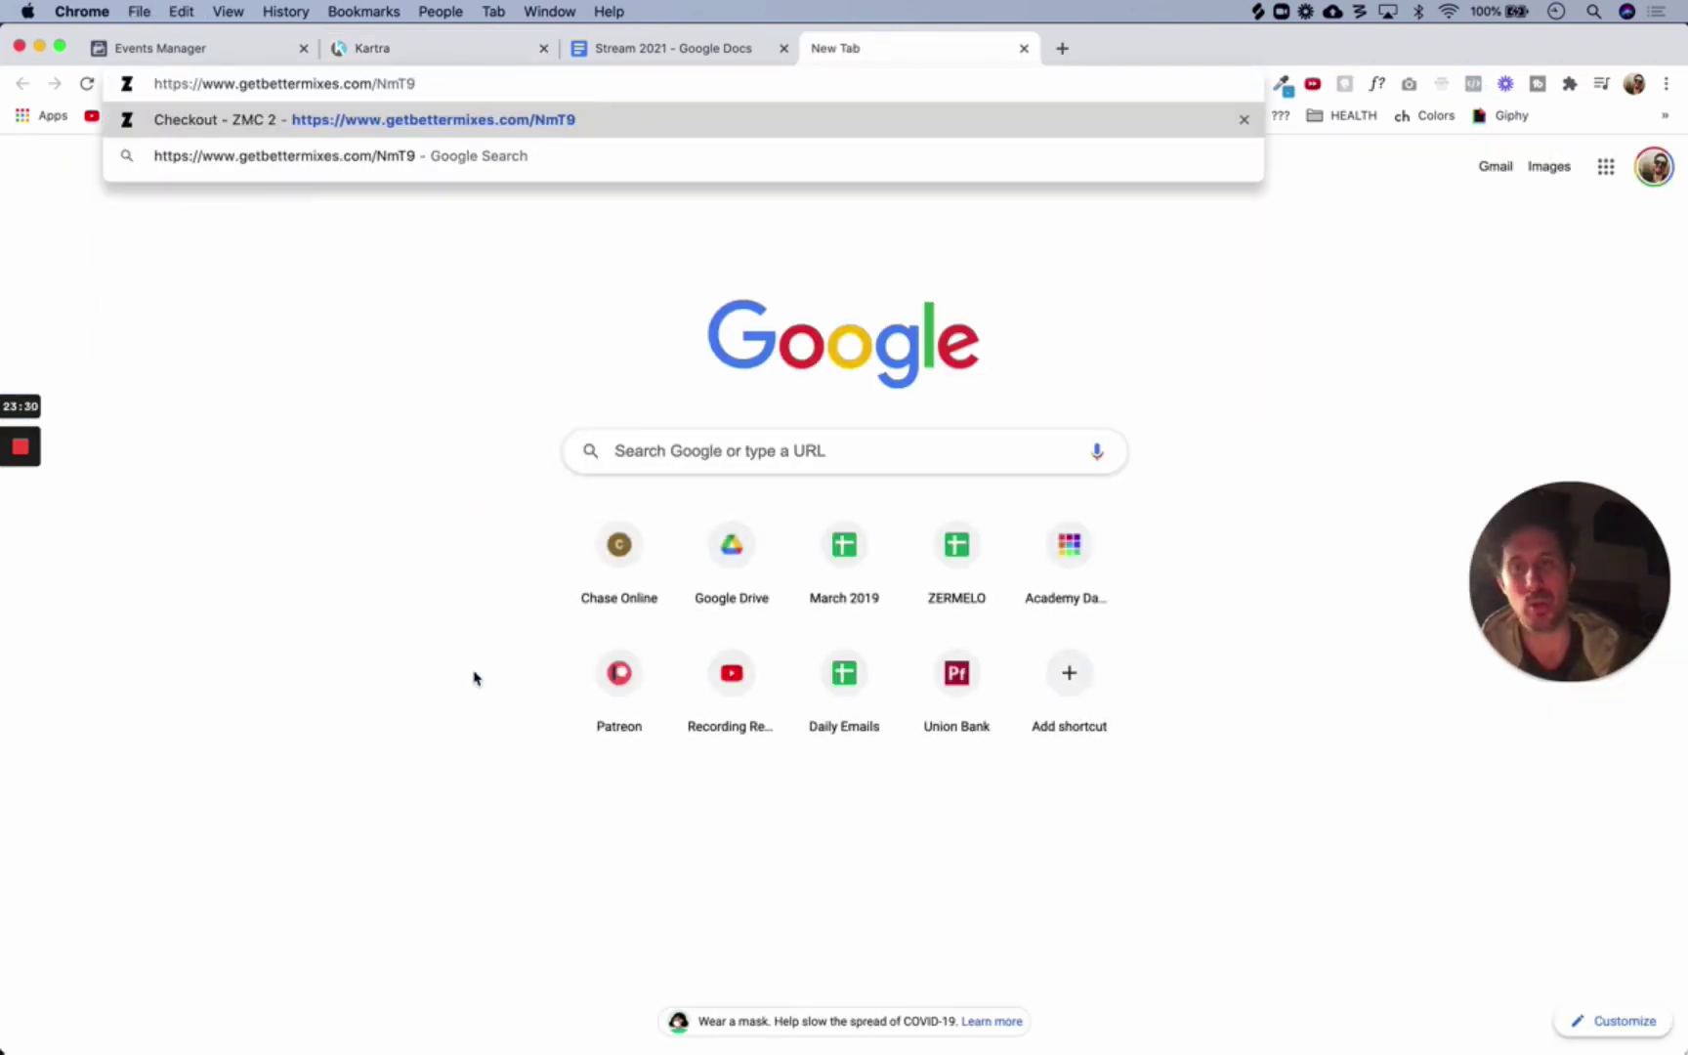
{"action": "key", "text": "Return"}
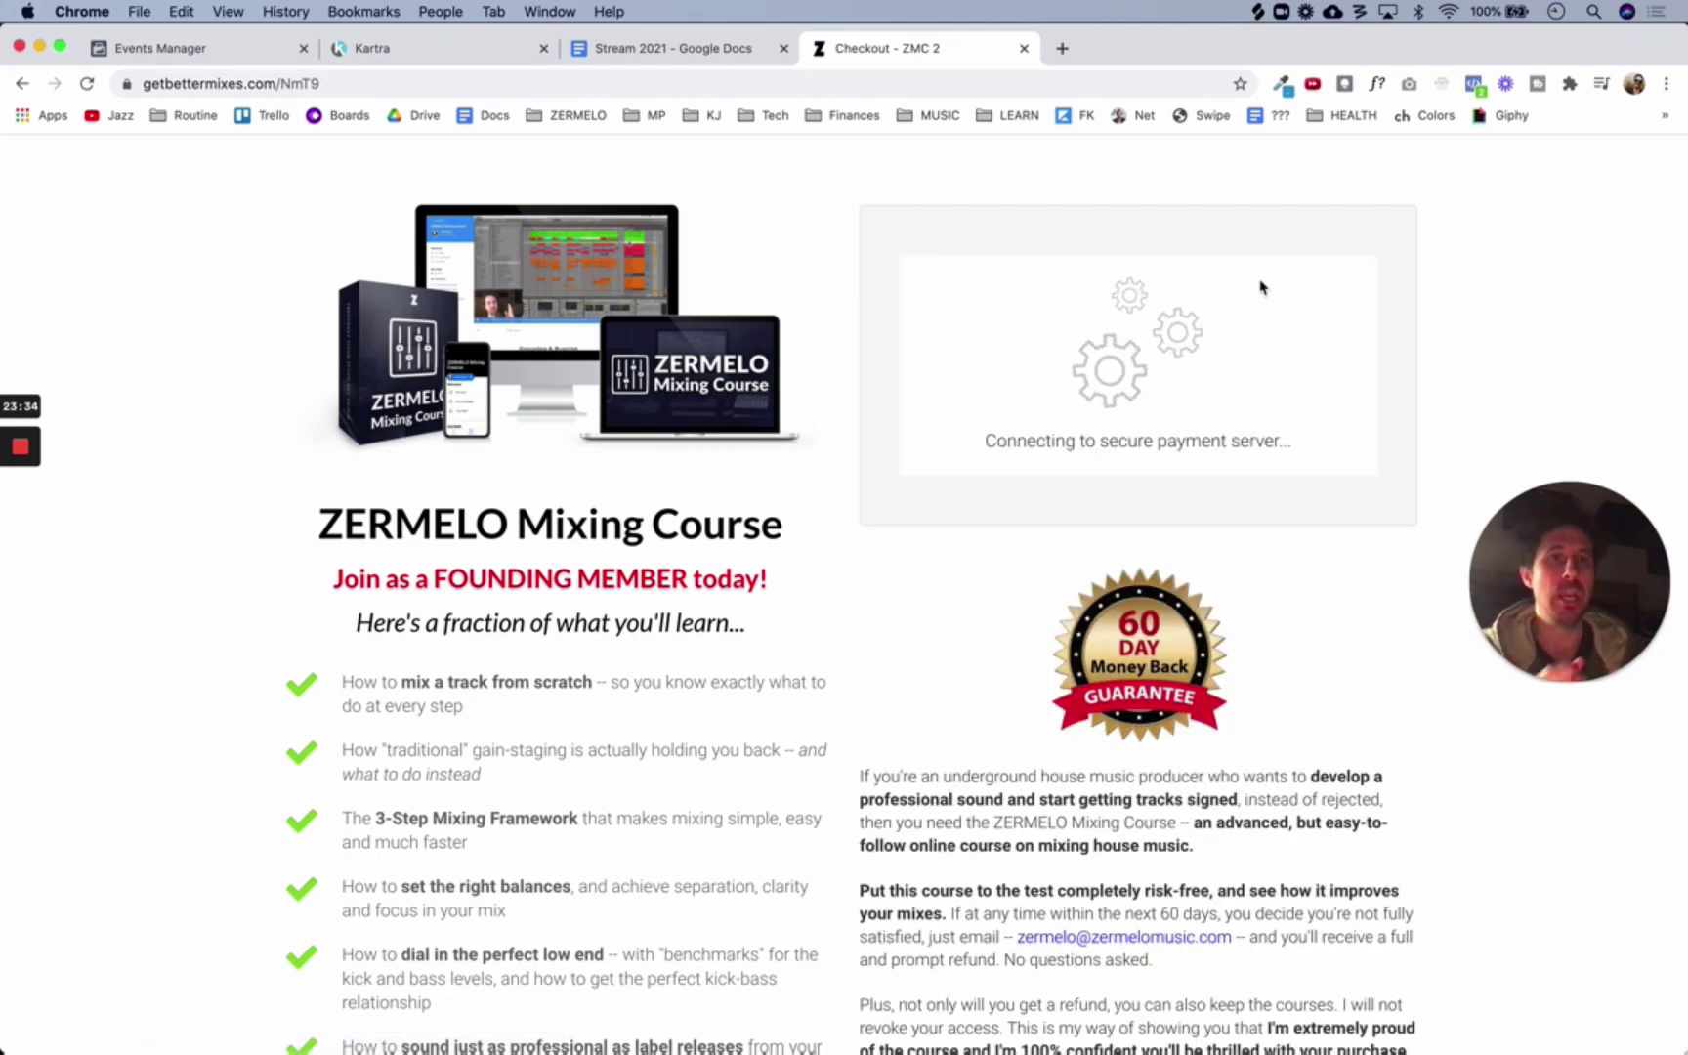
Check the live checkout page with Facebook Pixel Helper, highlighting the domain and expanding the InitiateCheckout event before closing it
{"action": "left_click", "coordinate": [1473, 84]}
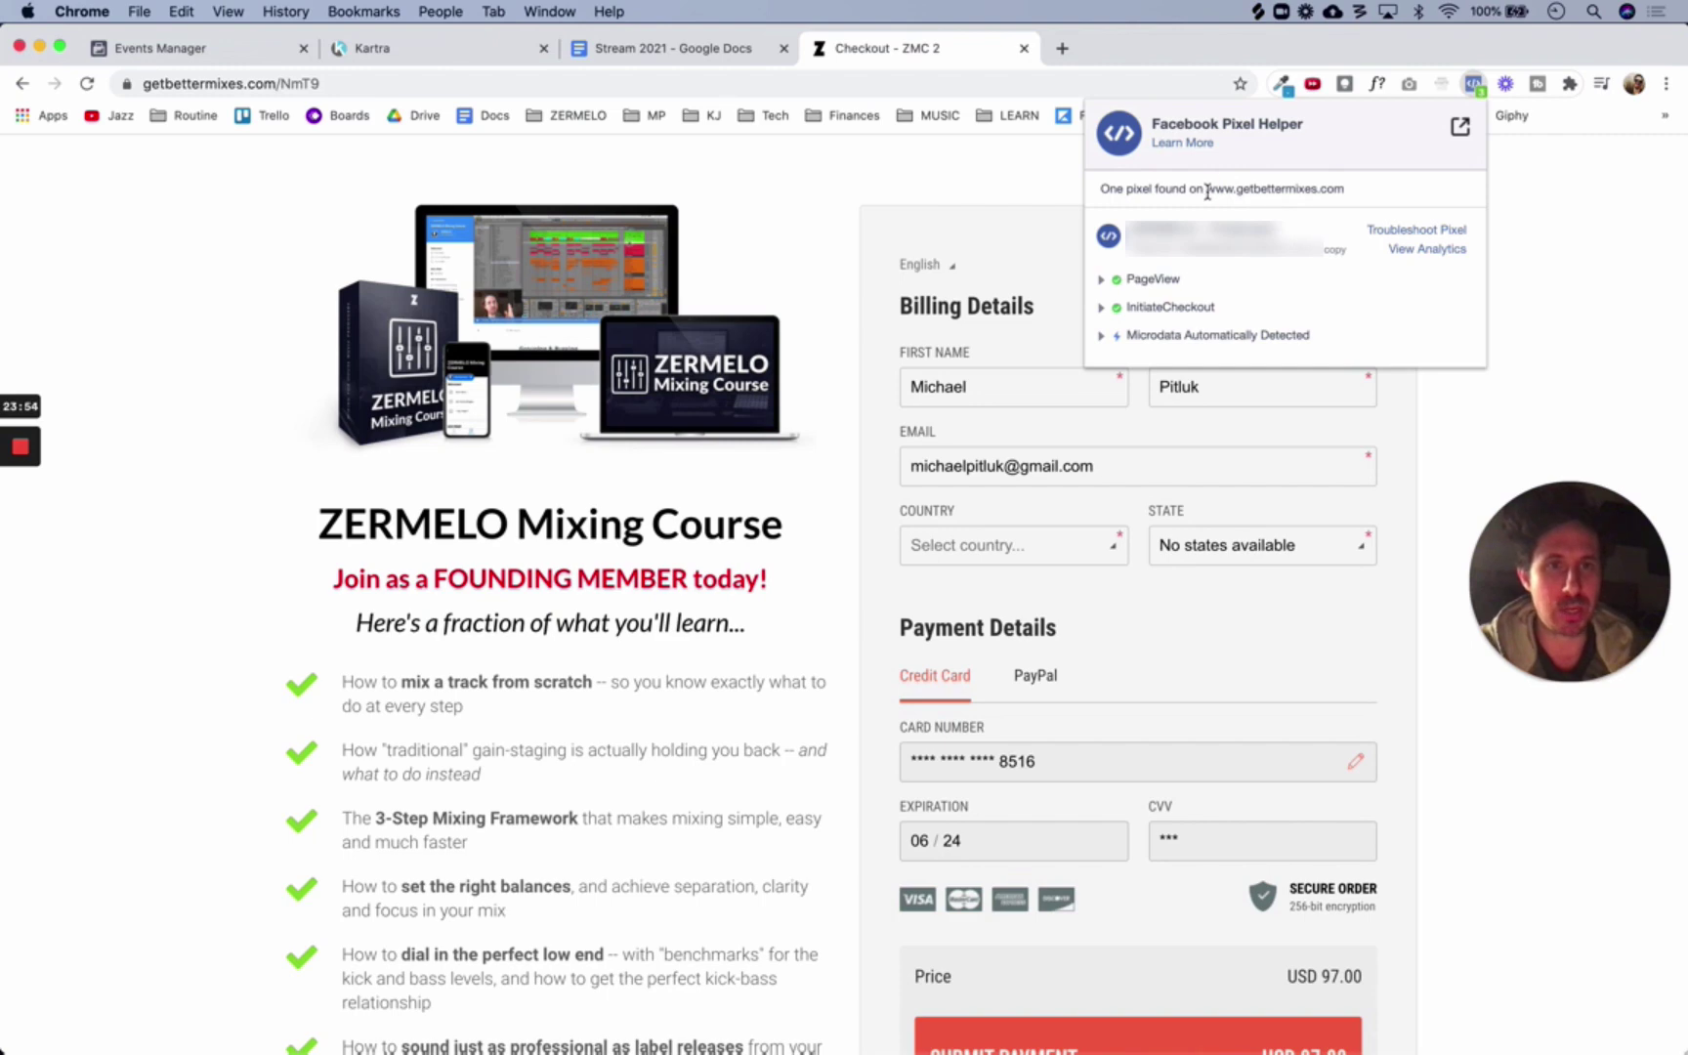
{"action": "left_click_drag", "start_coordinate": [1207, 191], "coordinate": [1386, 203]}
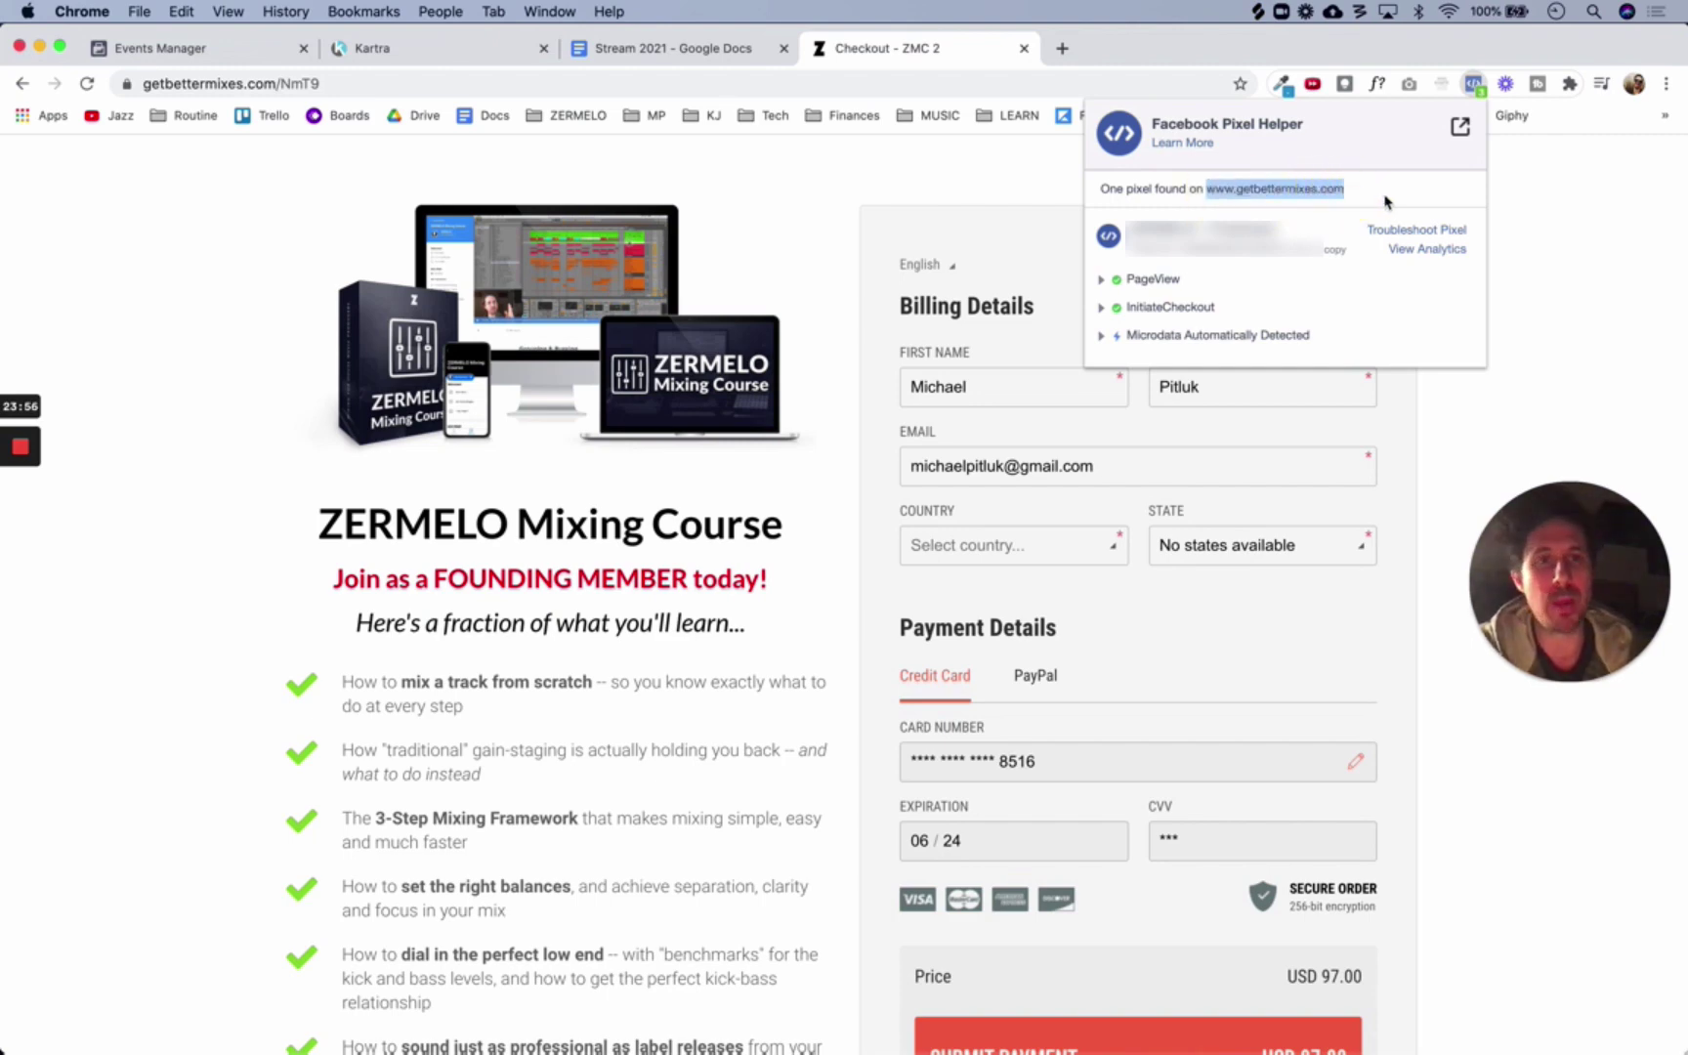
{"action": "left_click_drag", "start_coordinate": [1233, 308], "coordinate": [1126, 311]}
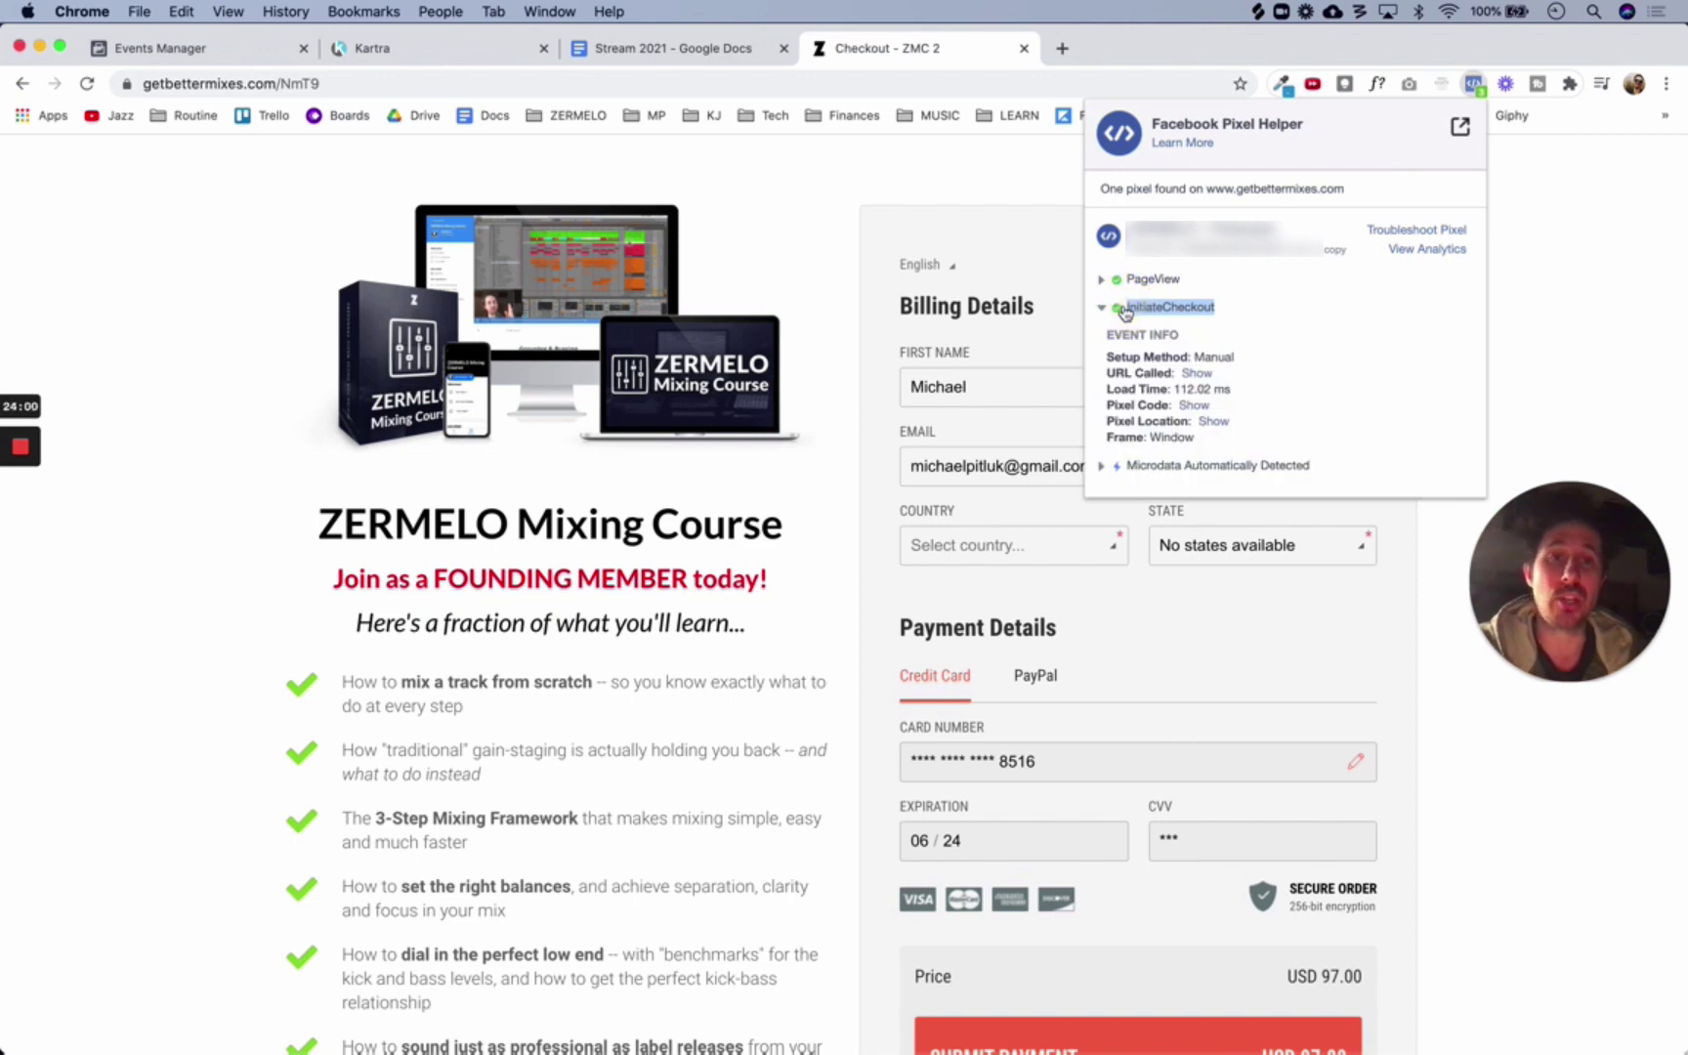
{"action": "left_click", "coordinate": [1150, 53]}
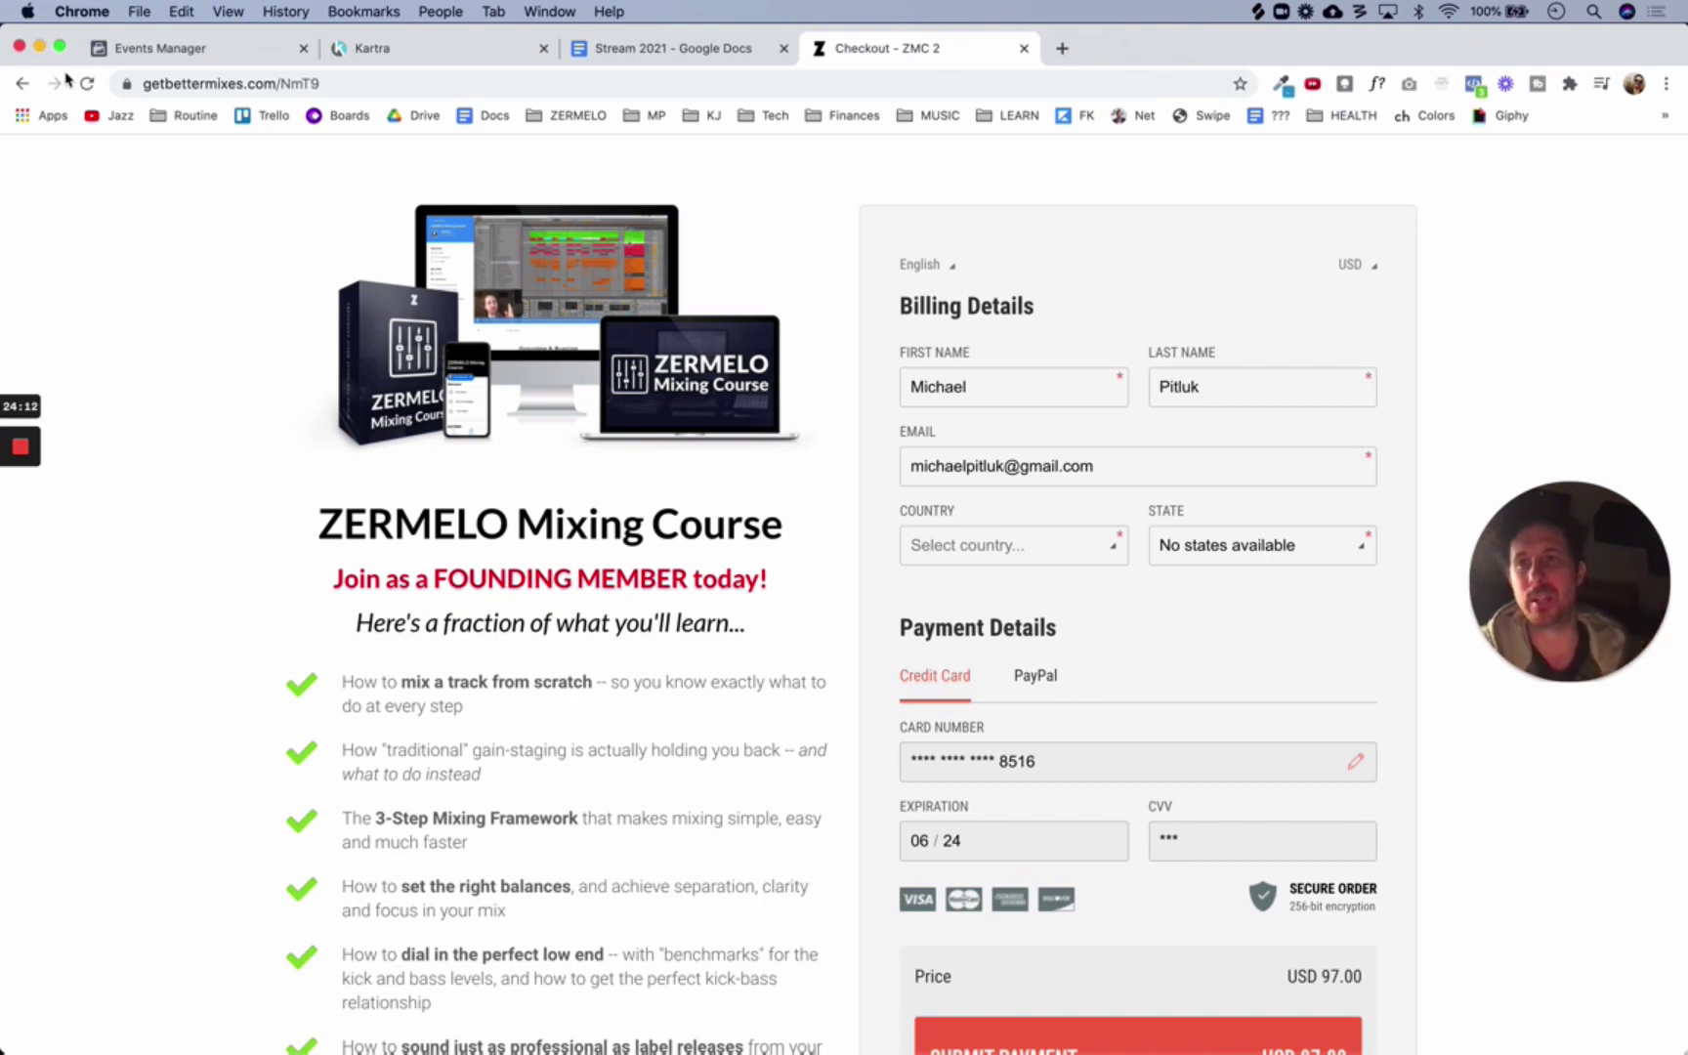
Switch back to Events Manager and examine which events the lowest-priority slot offers, leaving Initiate Checkout chosen
{"action": "left_click", "coordinate": [161, 51]}
{"action": "left_click", "coordinate": [761, 529]}
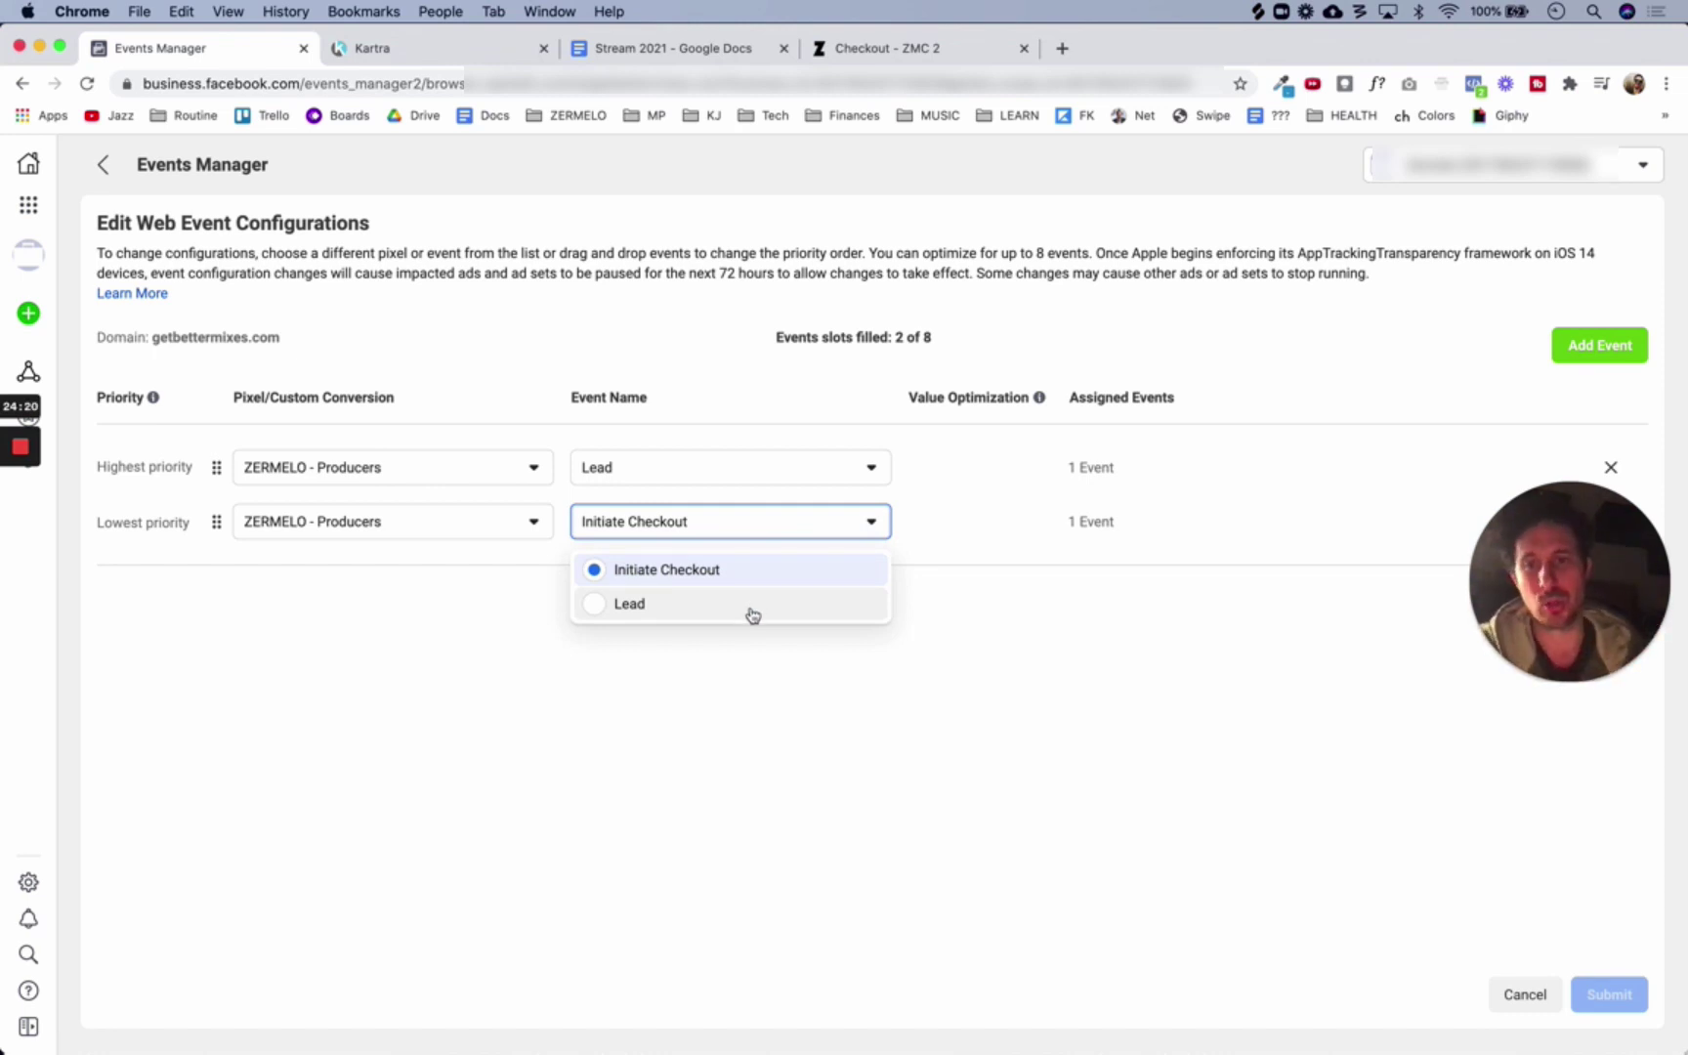
{"action": "left_click", "coordinate": [803, 700]}
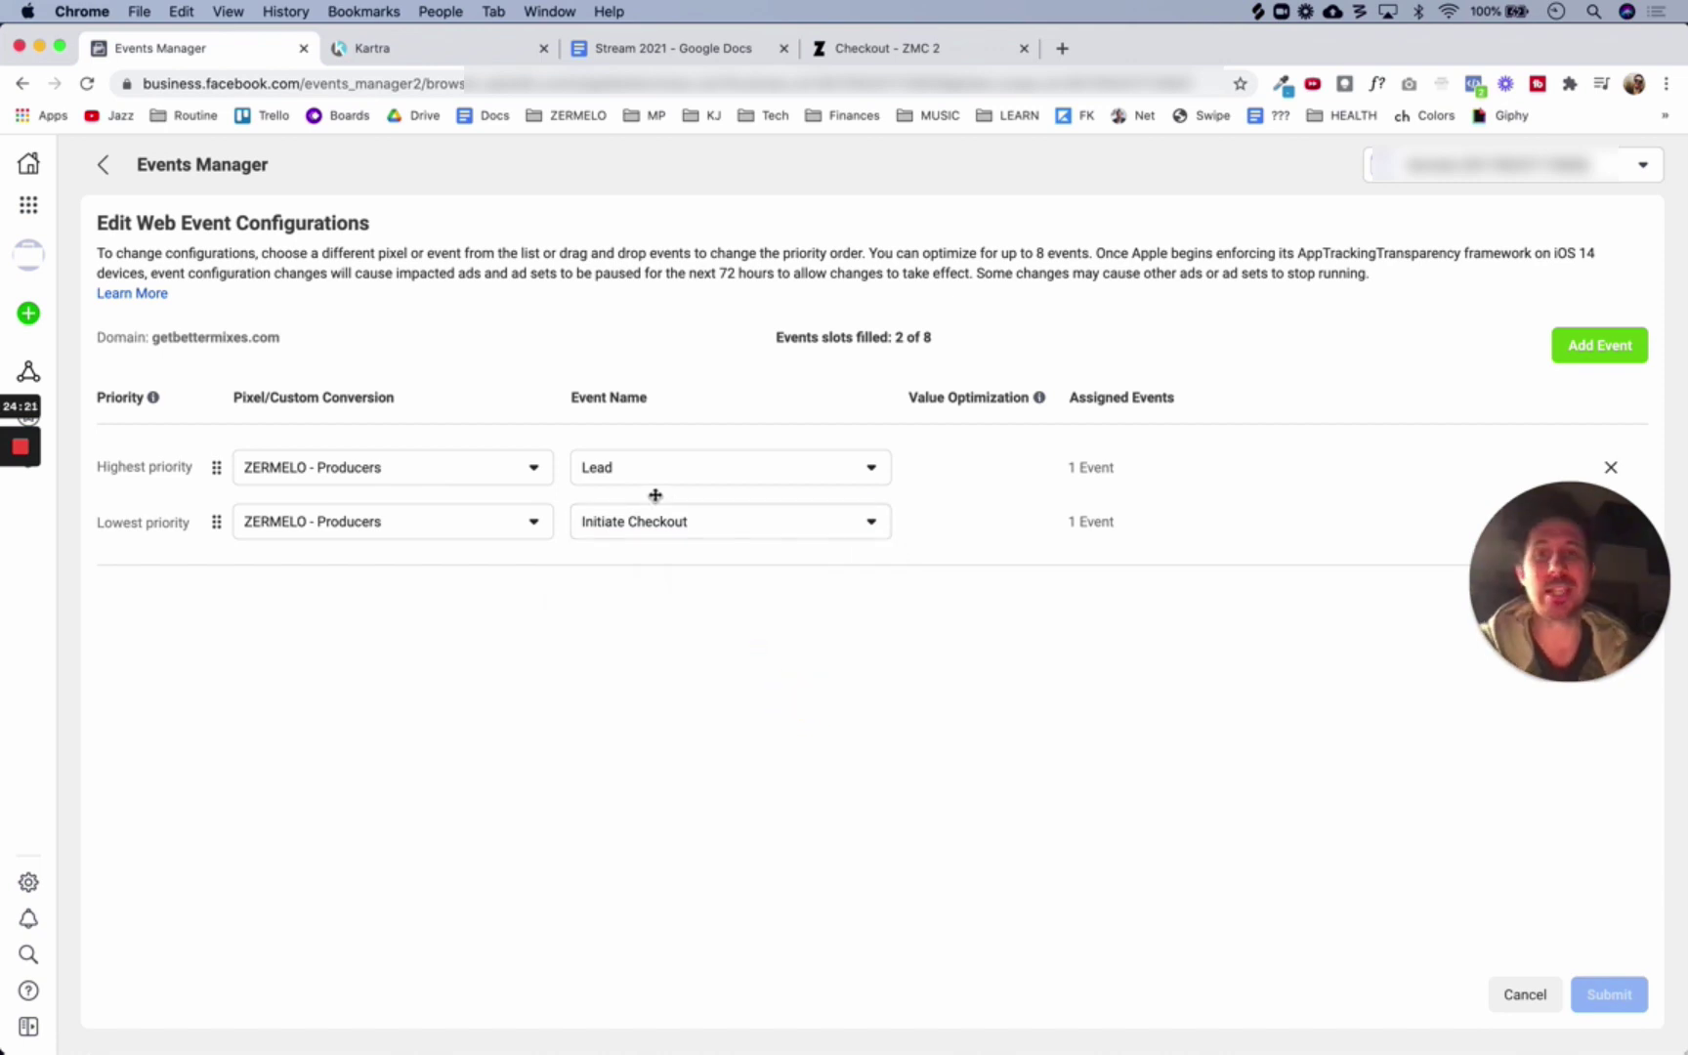
{"action": "left_click", "coordinate": [711, 527]}
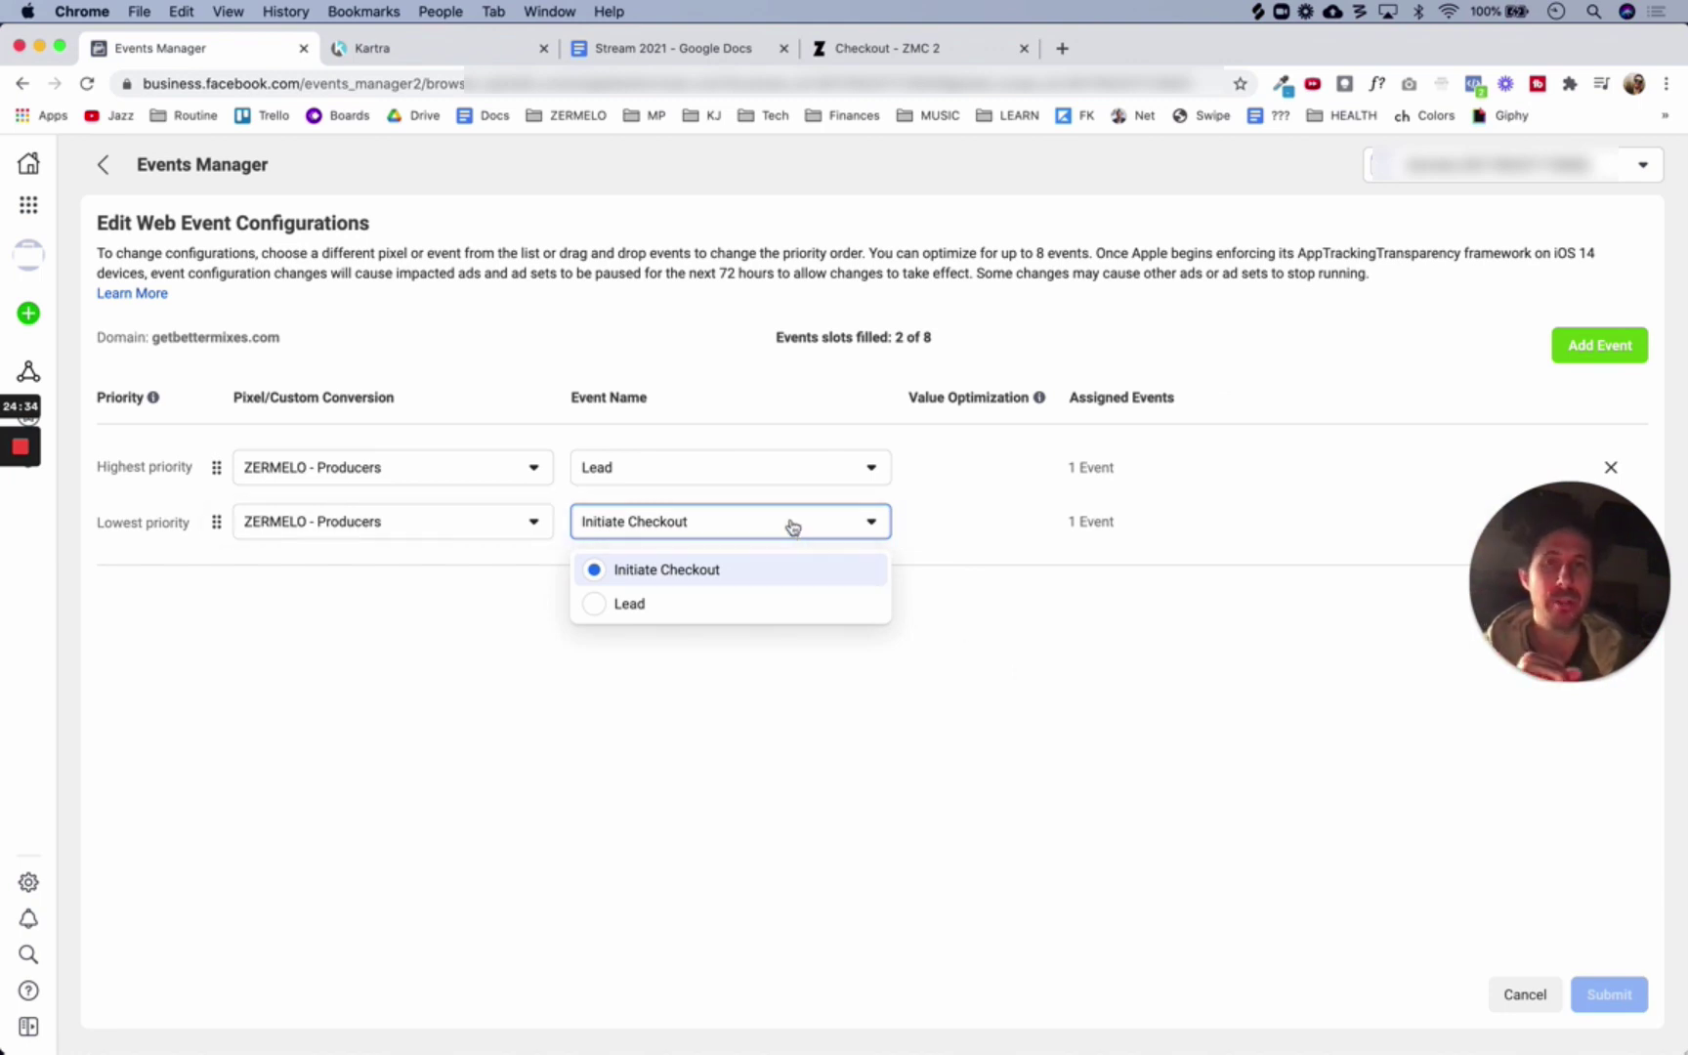
{"action": "left_click", "coordinate": [1149, 712]}
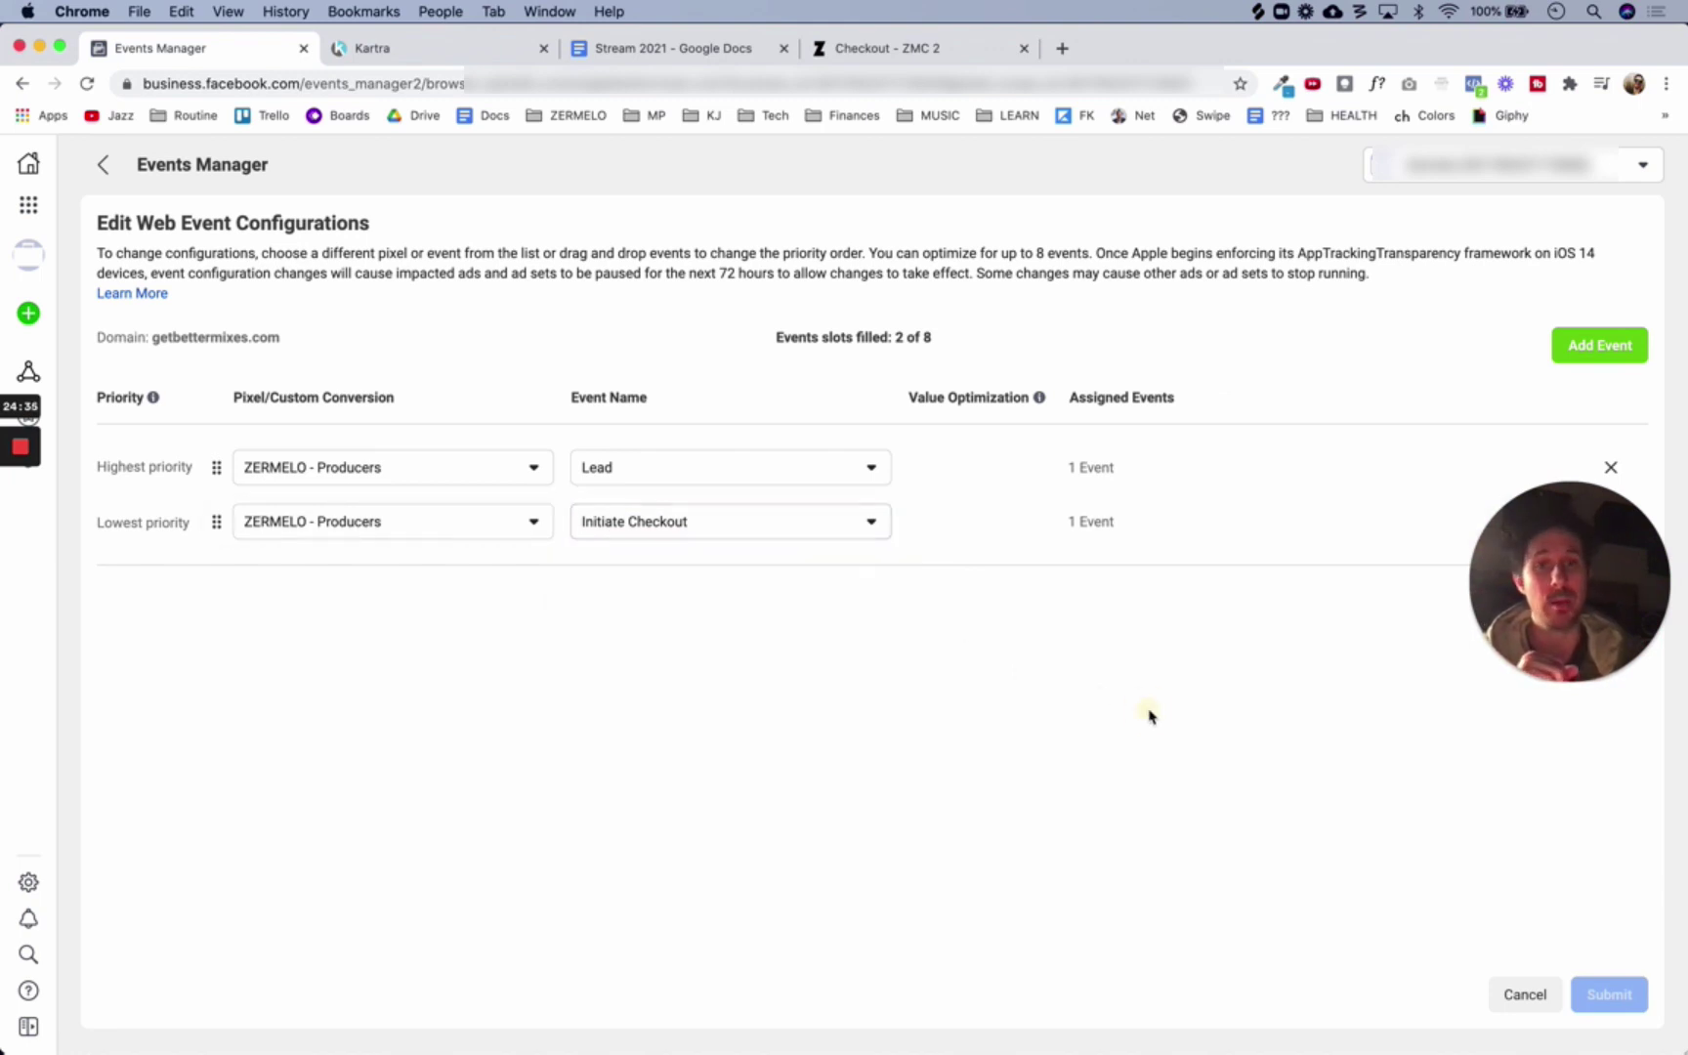
{"action": "left_click", "coordinate": [862, 706]}
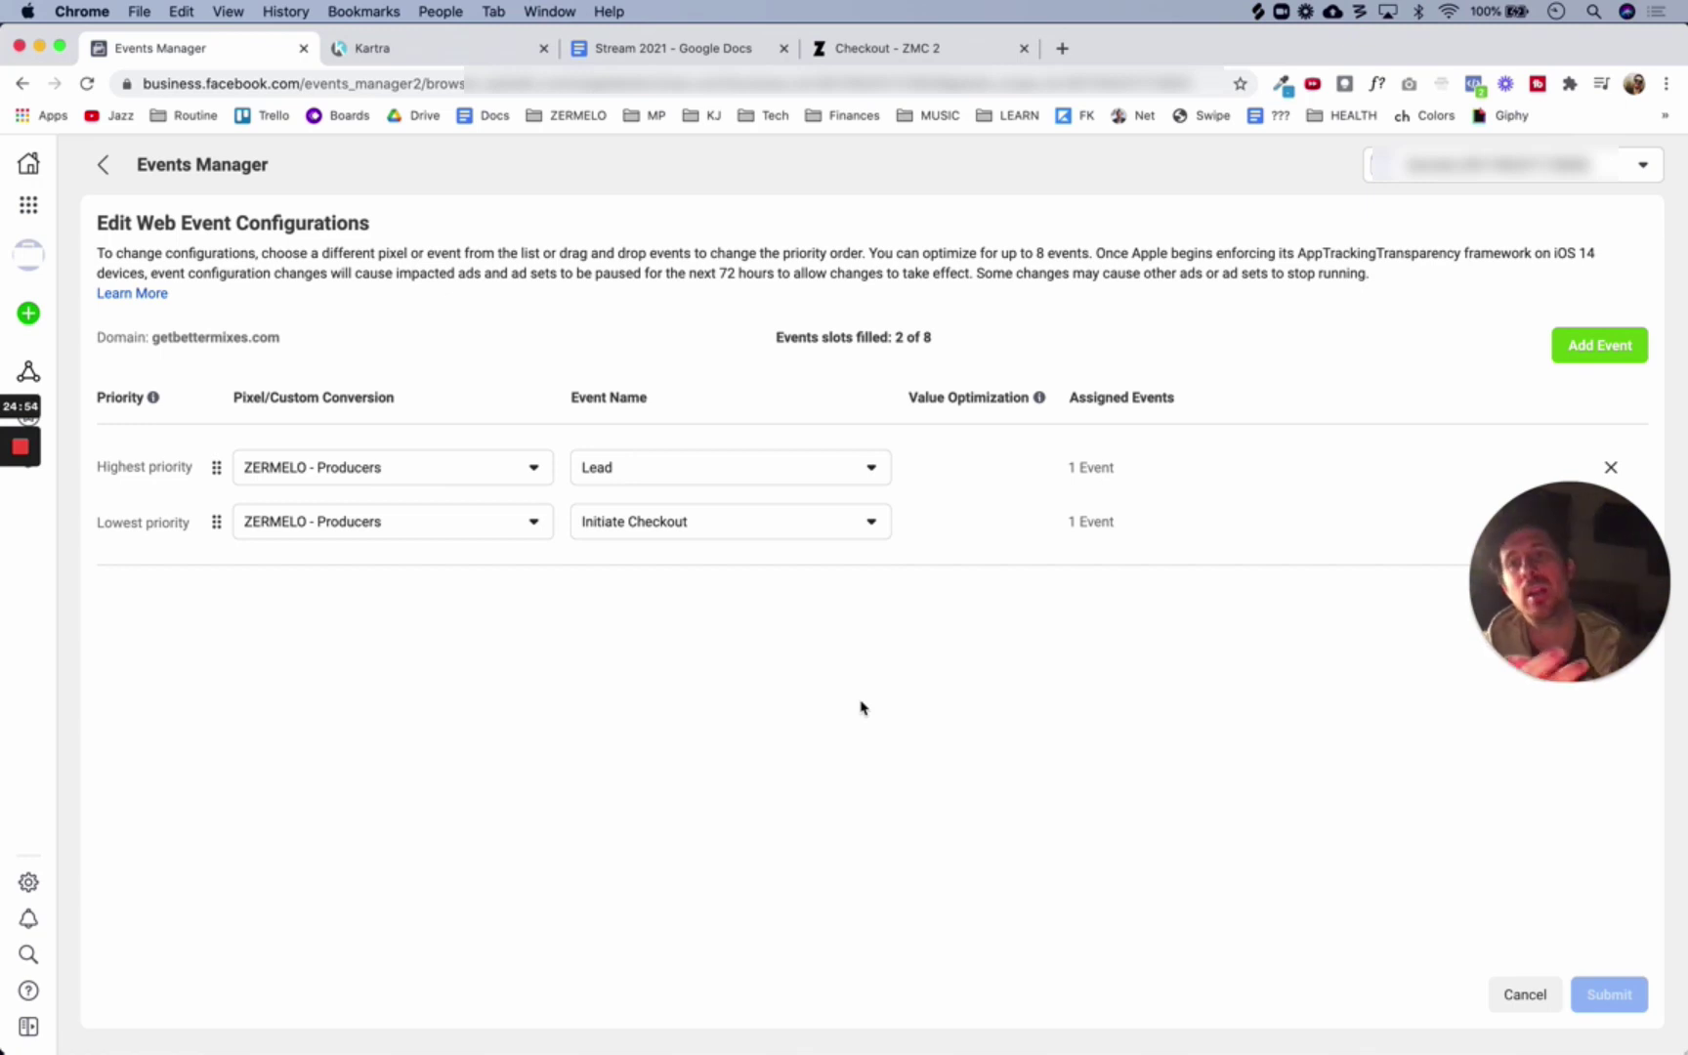
Switch to Kartra, leave the checkout page's editor for the dashboard and filter the pages to the ZMC - GBM site
{"action": "left_click", "coordinate": [467, 56]}
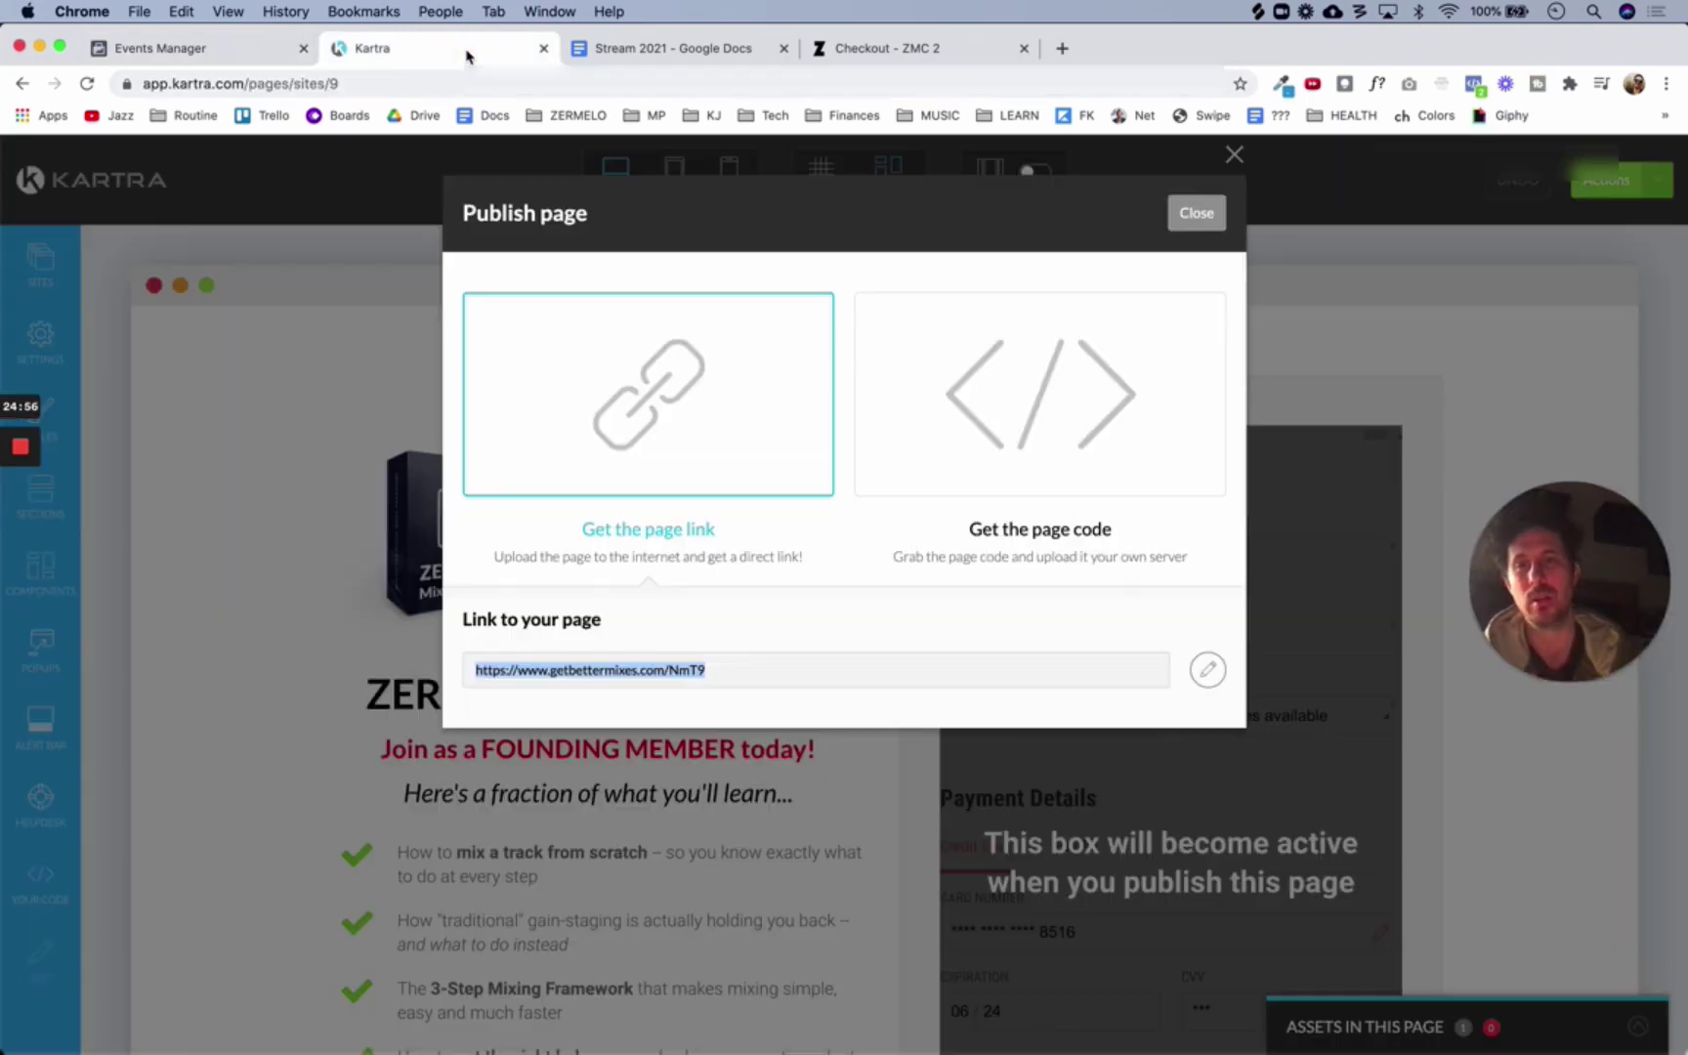
{"action": "left_click", "coordinate": [1201, 214]}
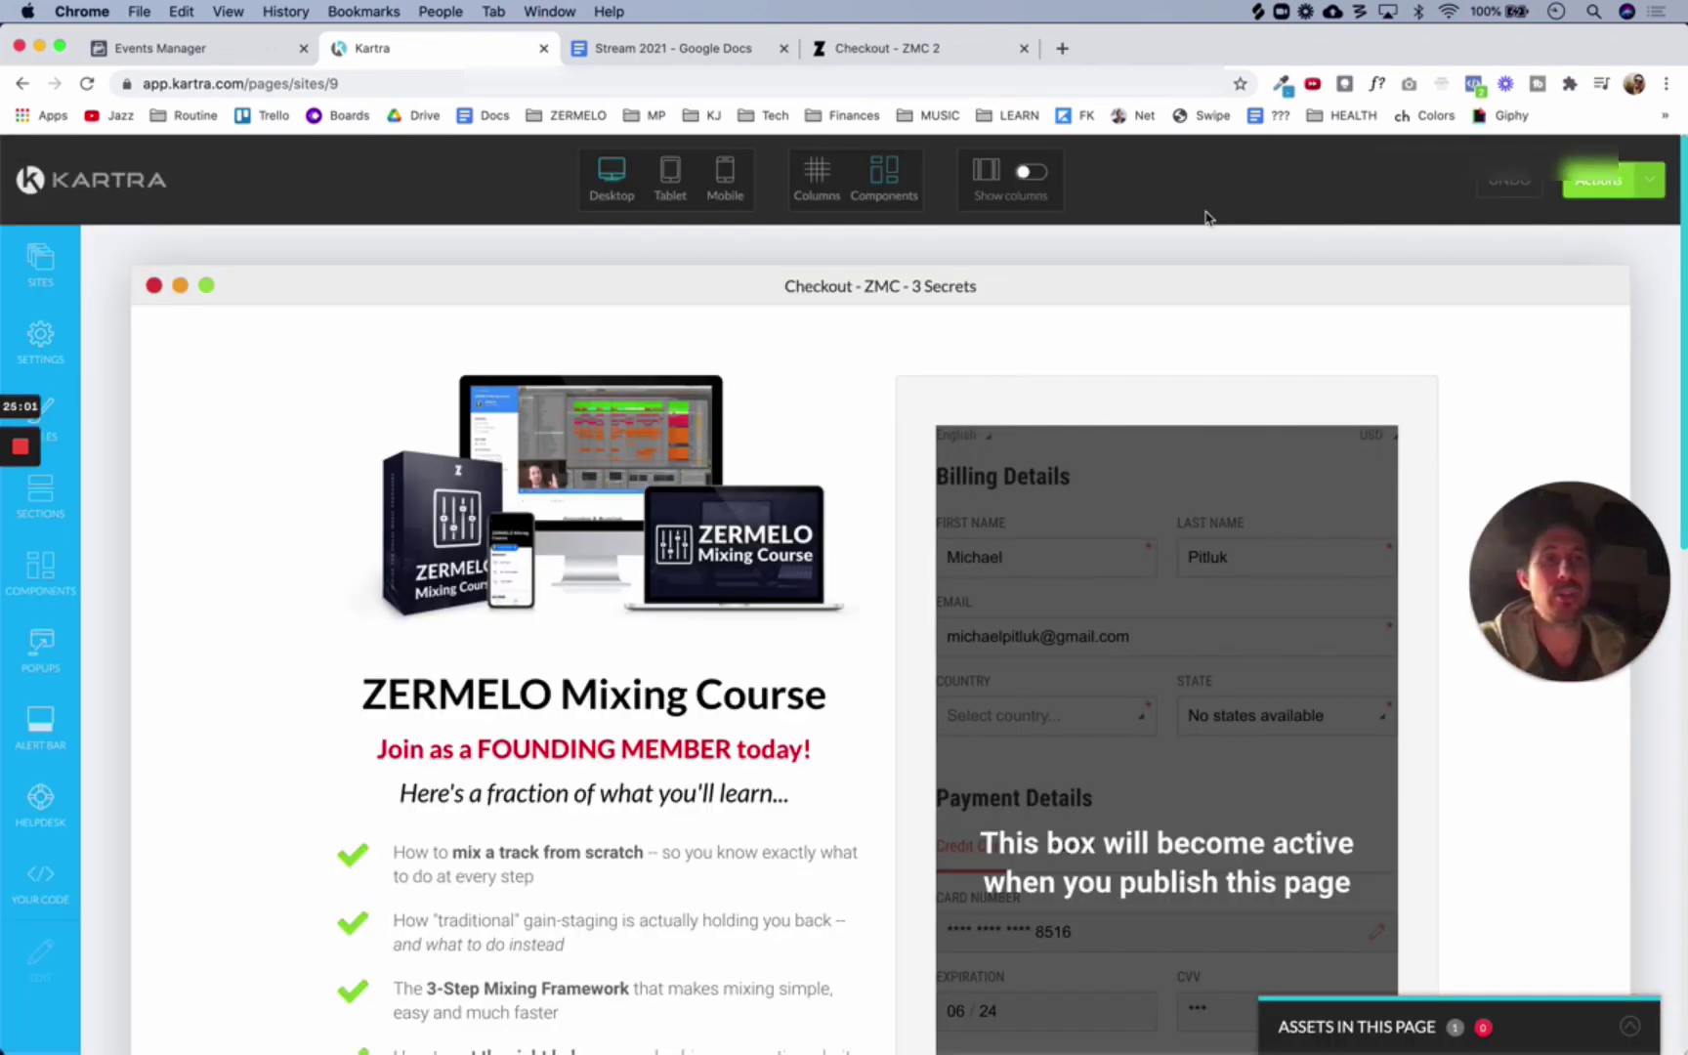
{"action": "left_click", "coordinate": [1649, 181]}
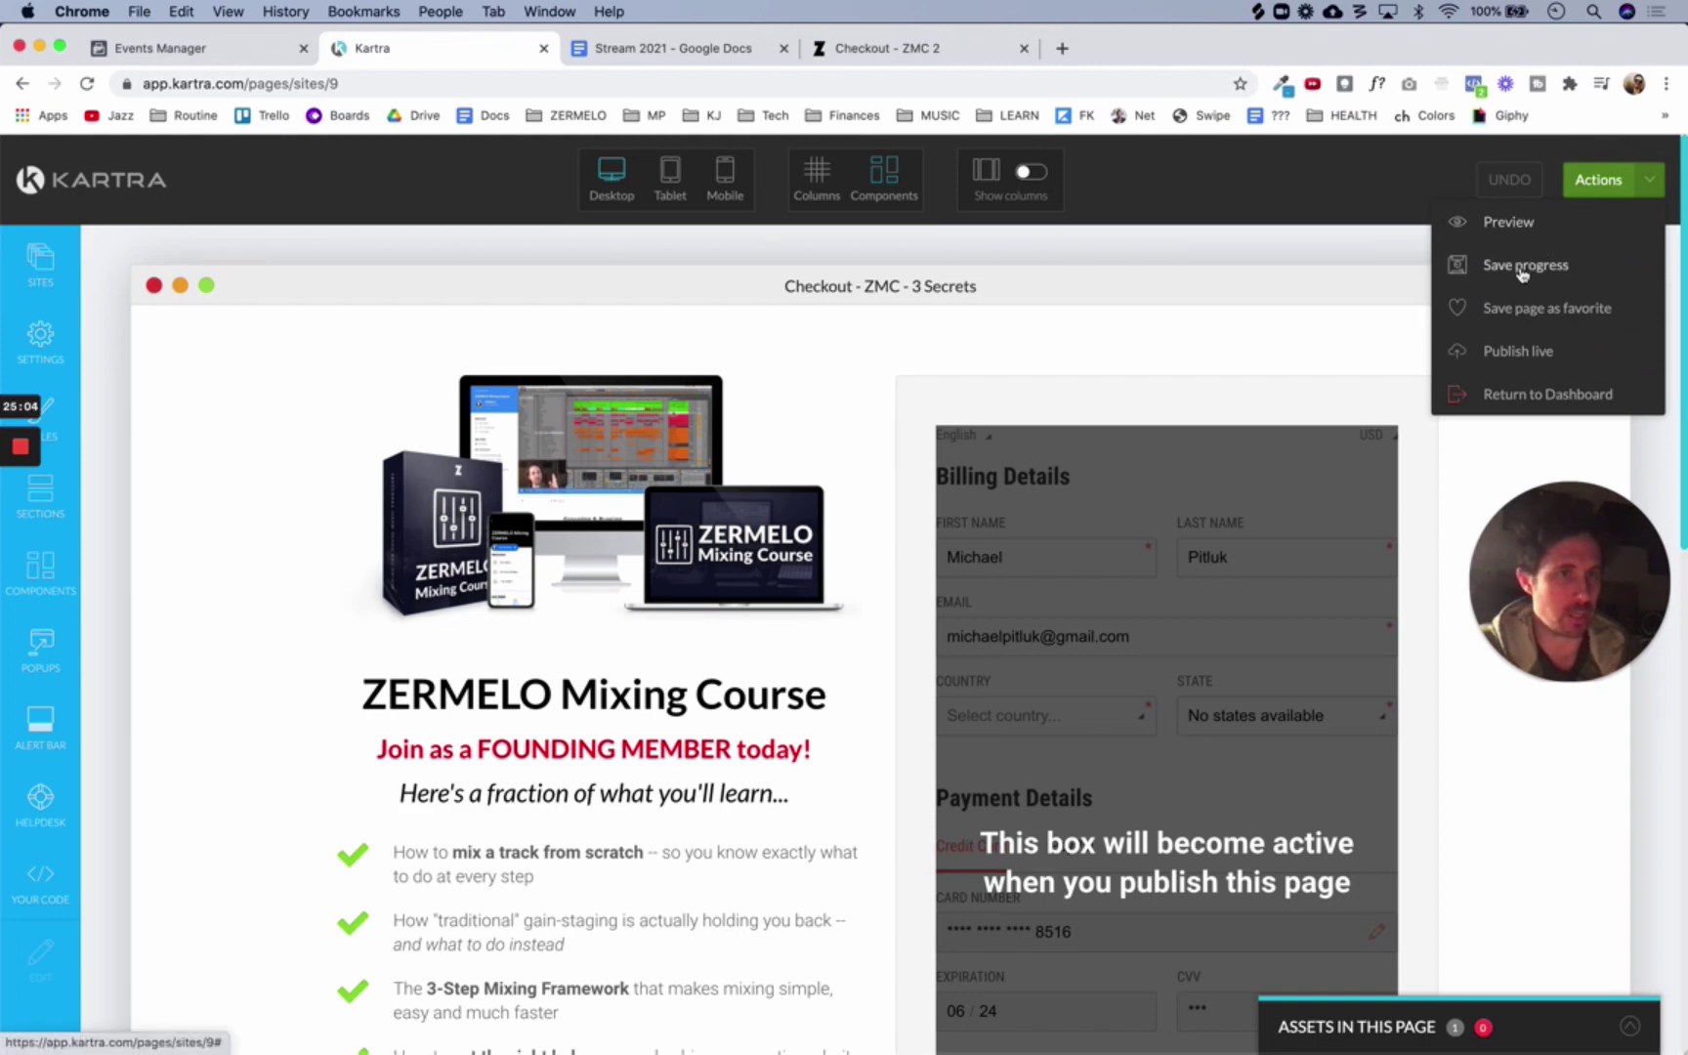
{"action": "left_click", "coordinate": [1501, 391]}
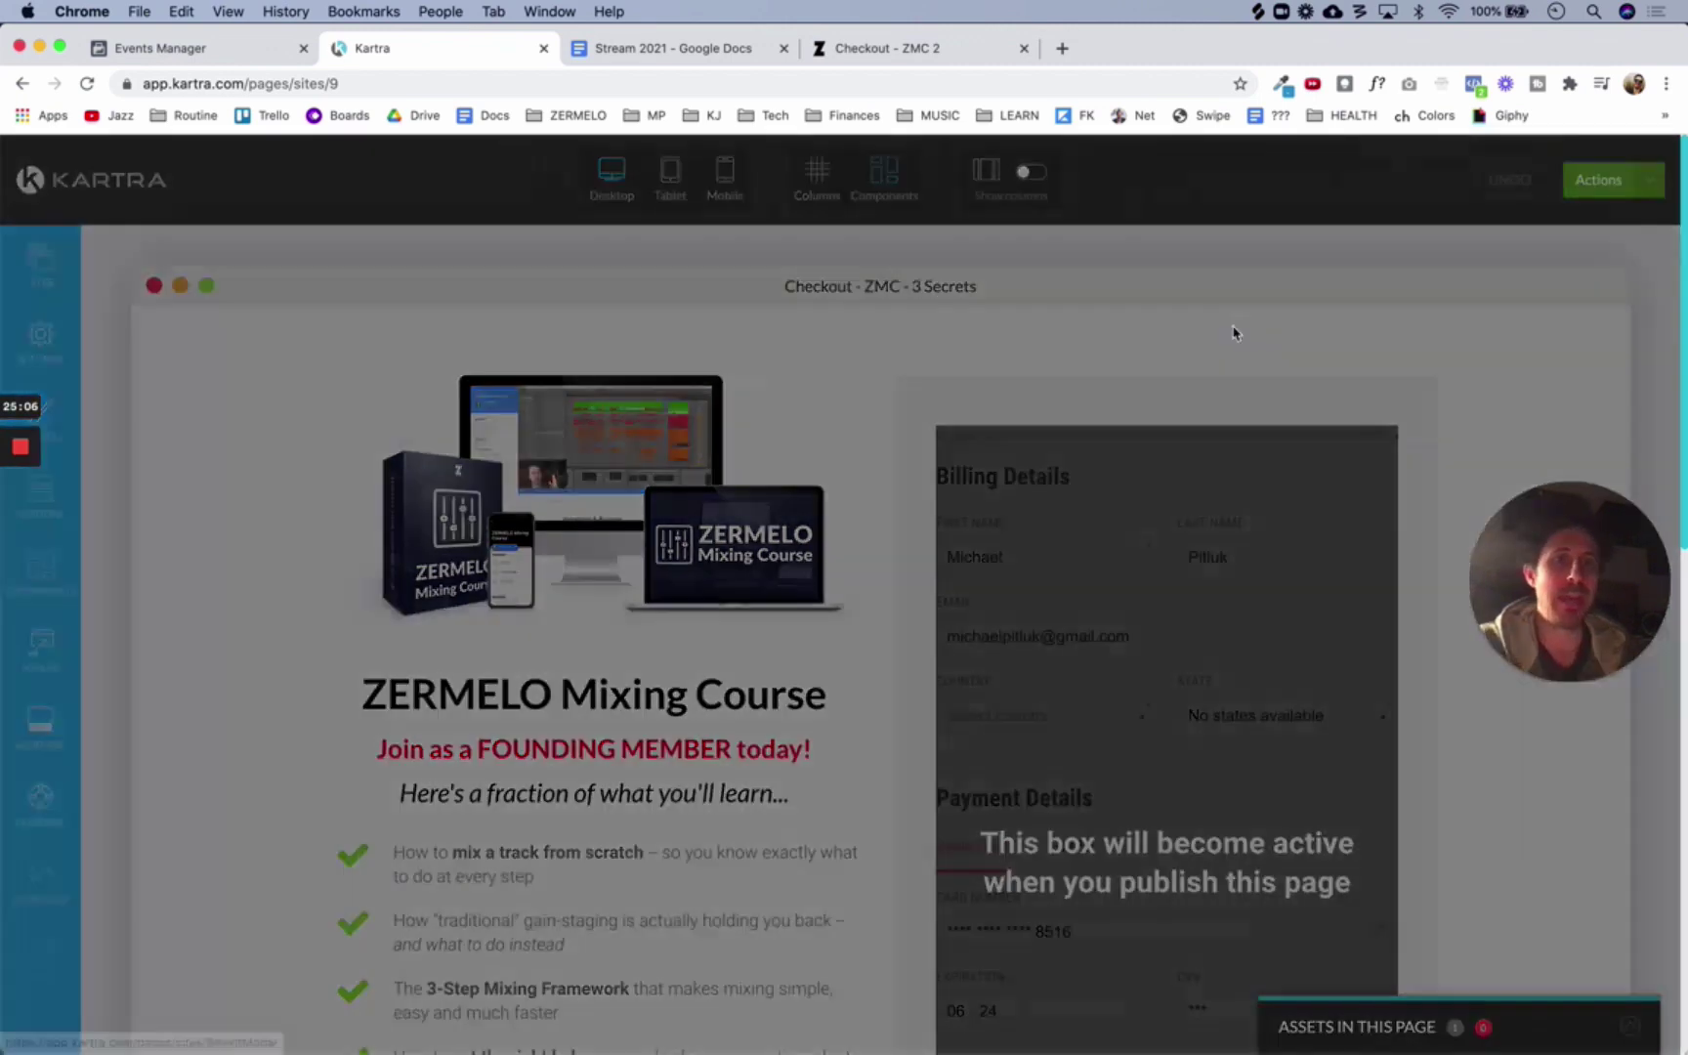
{"action": "left_click", "coordinate": [1026, 214]}
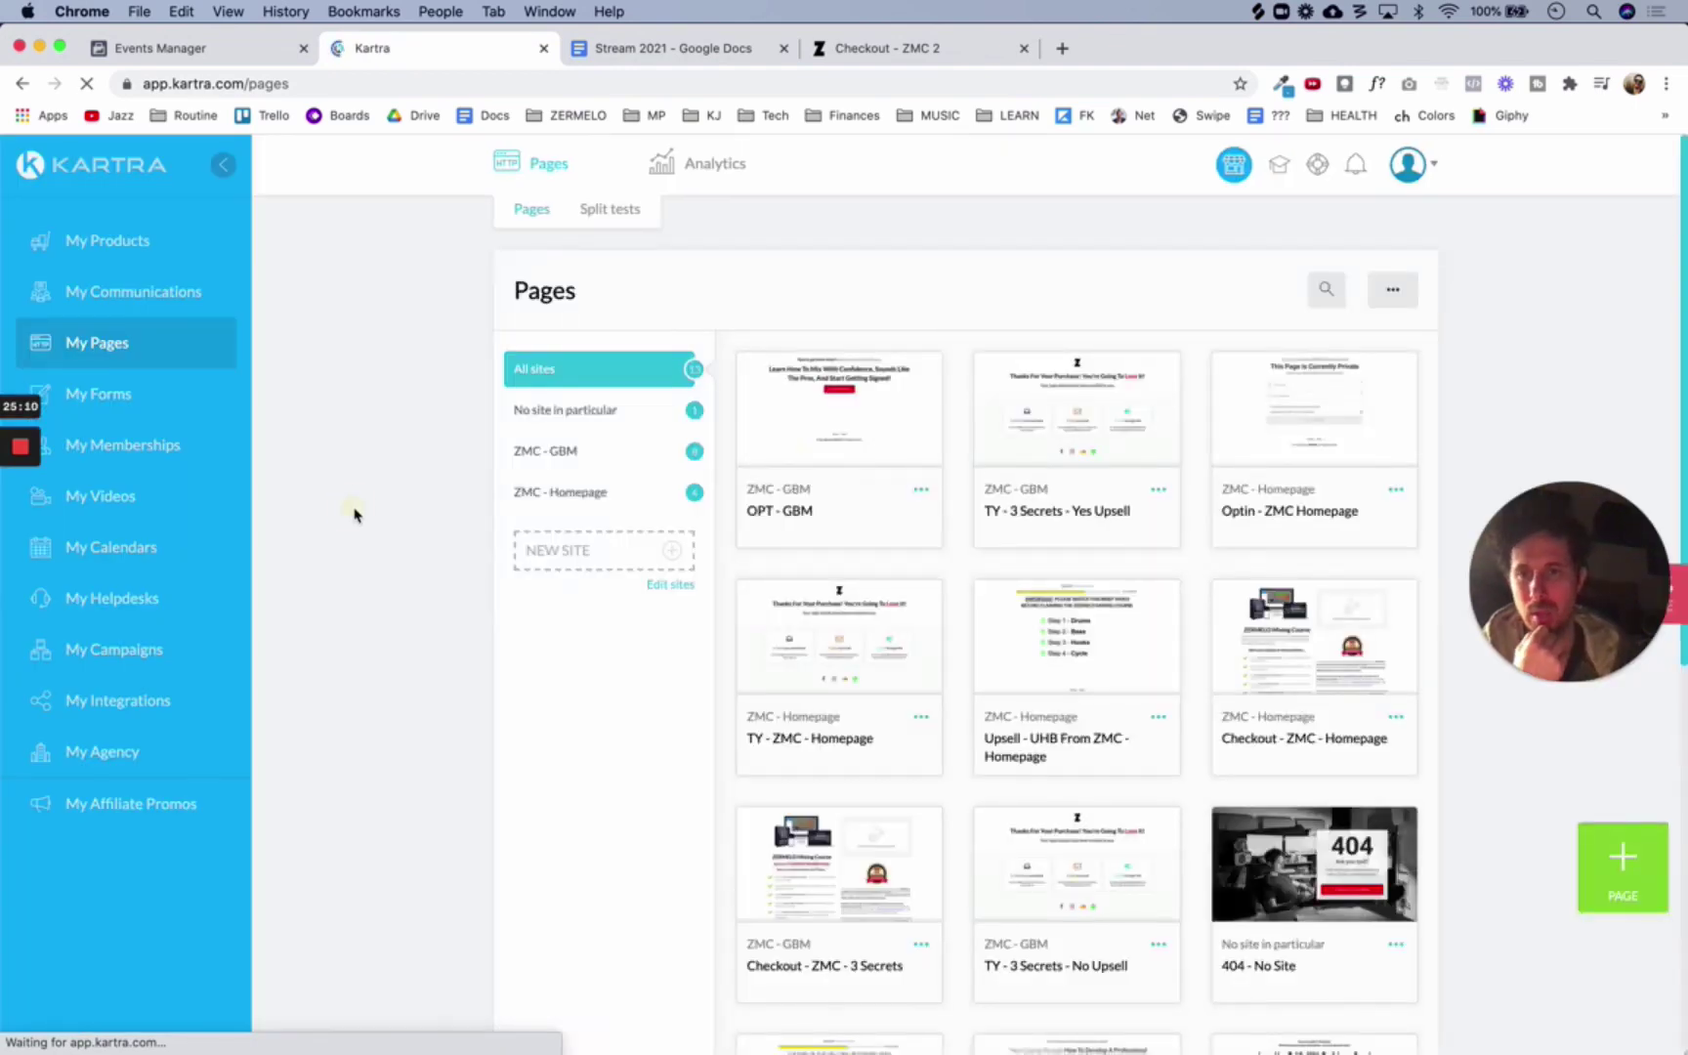
{"action": "left_click", "coordinate": [561, 451]}
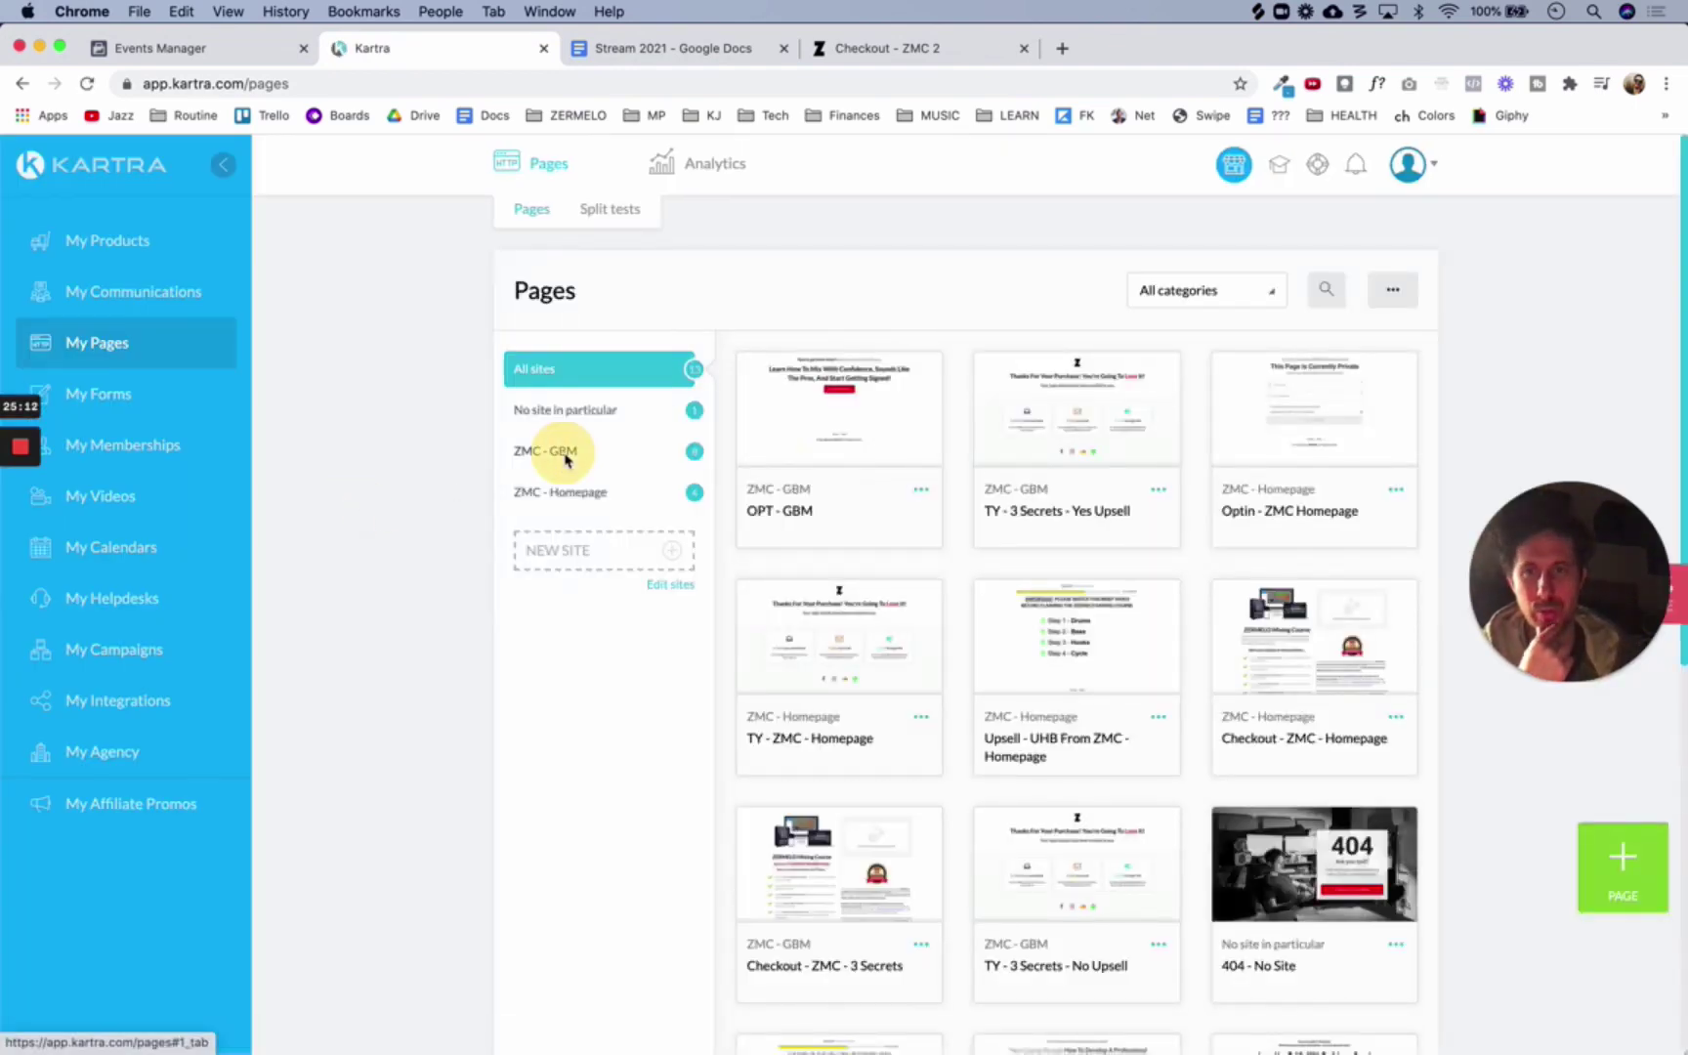
{"action": "scroll", "coordinate": [728, 606], "scroll_direction": "down", "scroll_amount": 2}
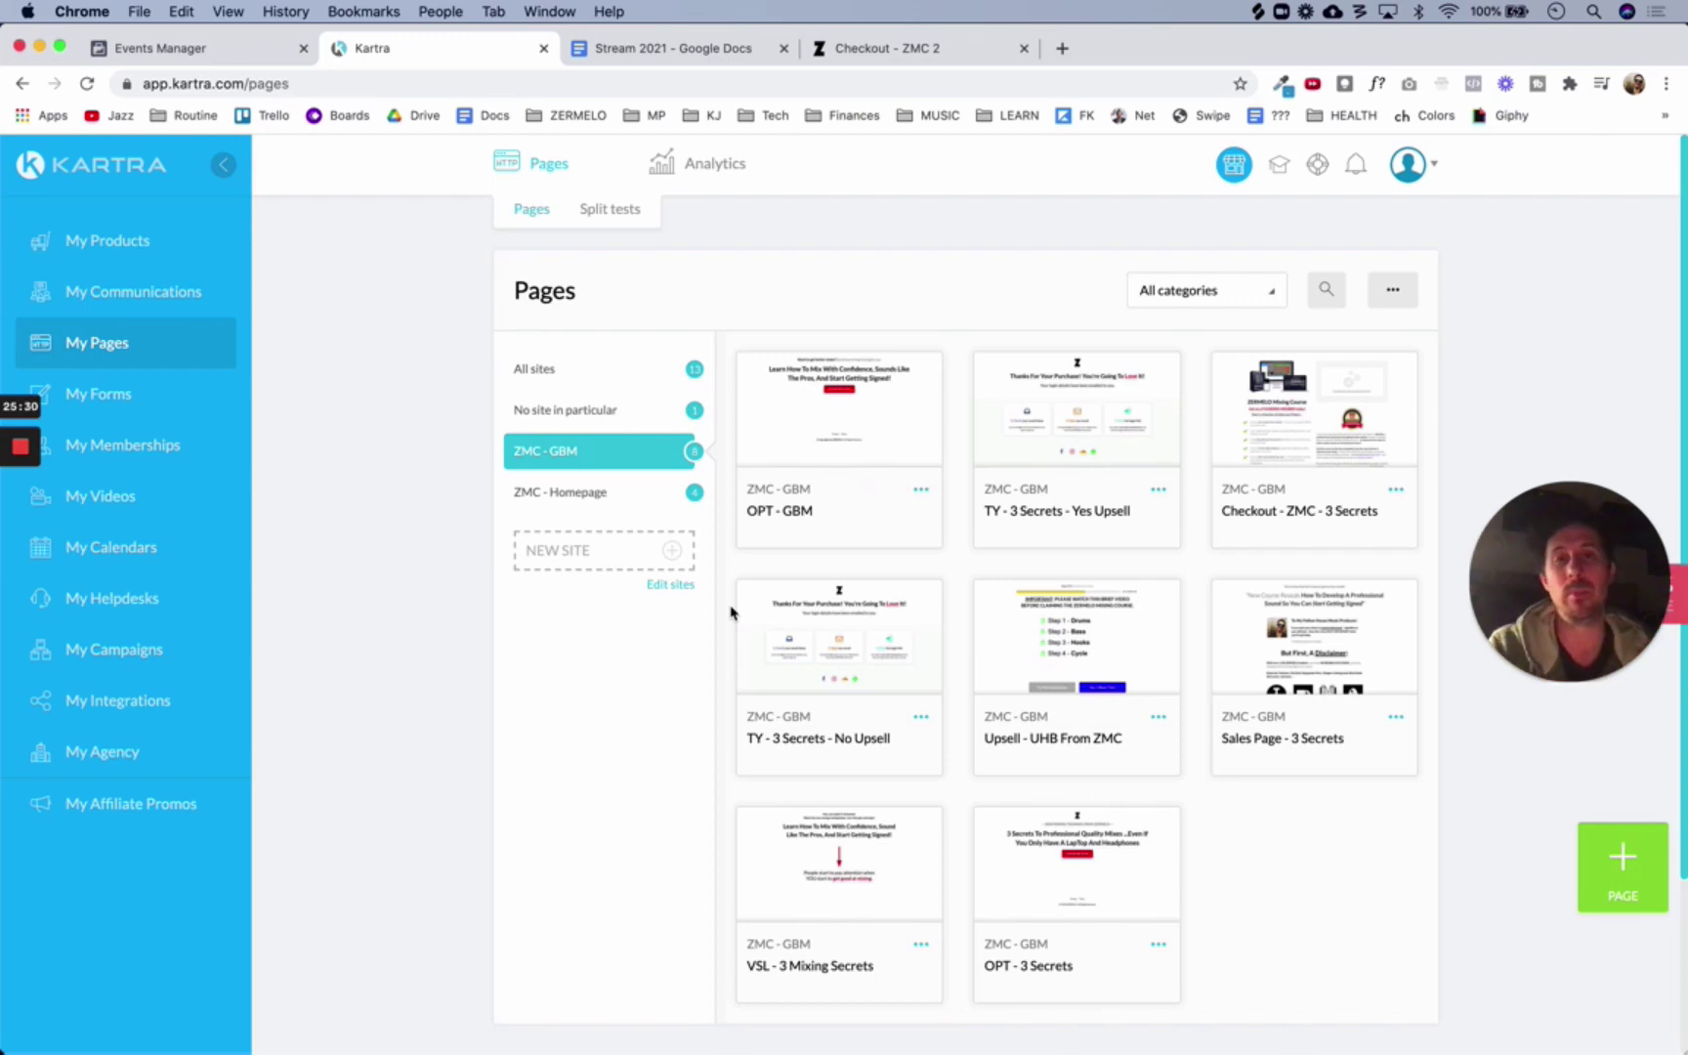
Open the Upsell - UHB From ZMC page in the page editor with its existing name, category and site
{"action": "left_click", "coordinate": [1159, 718]}
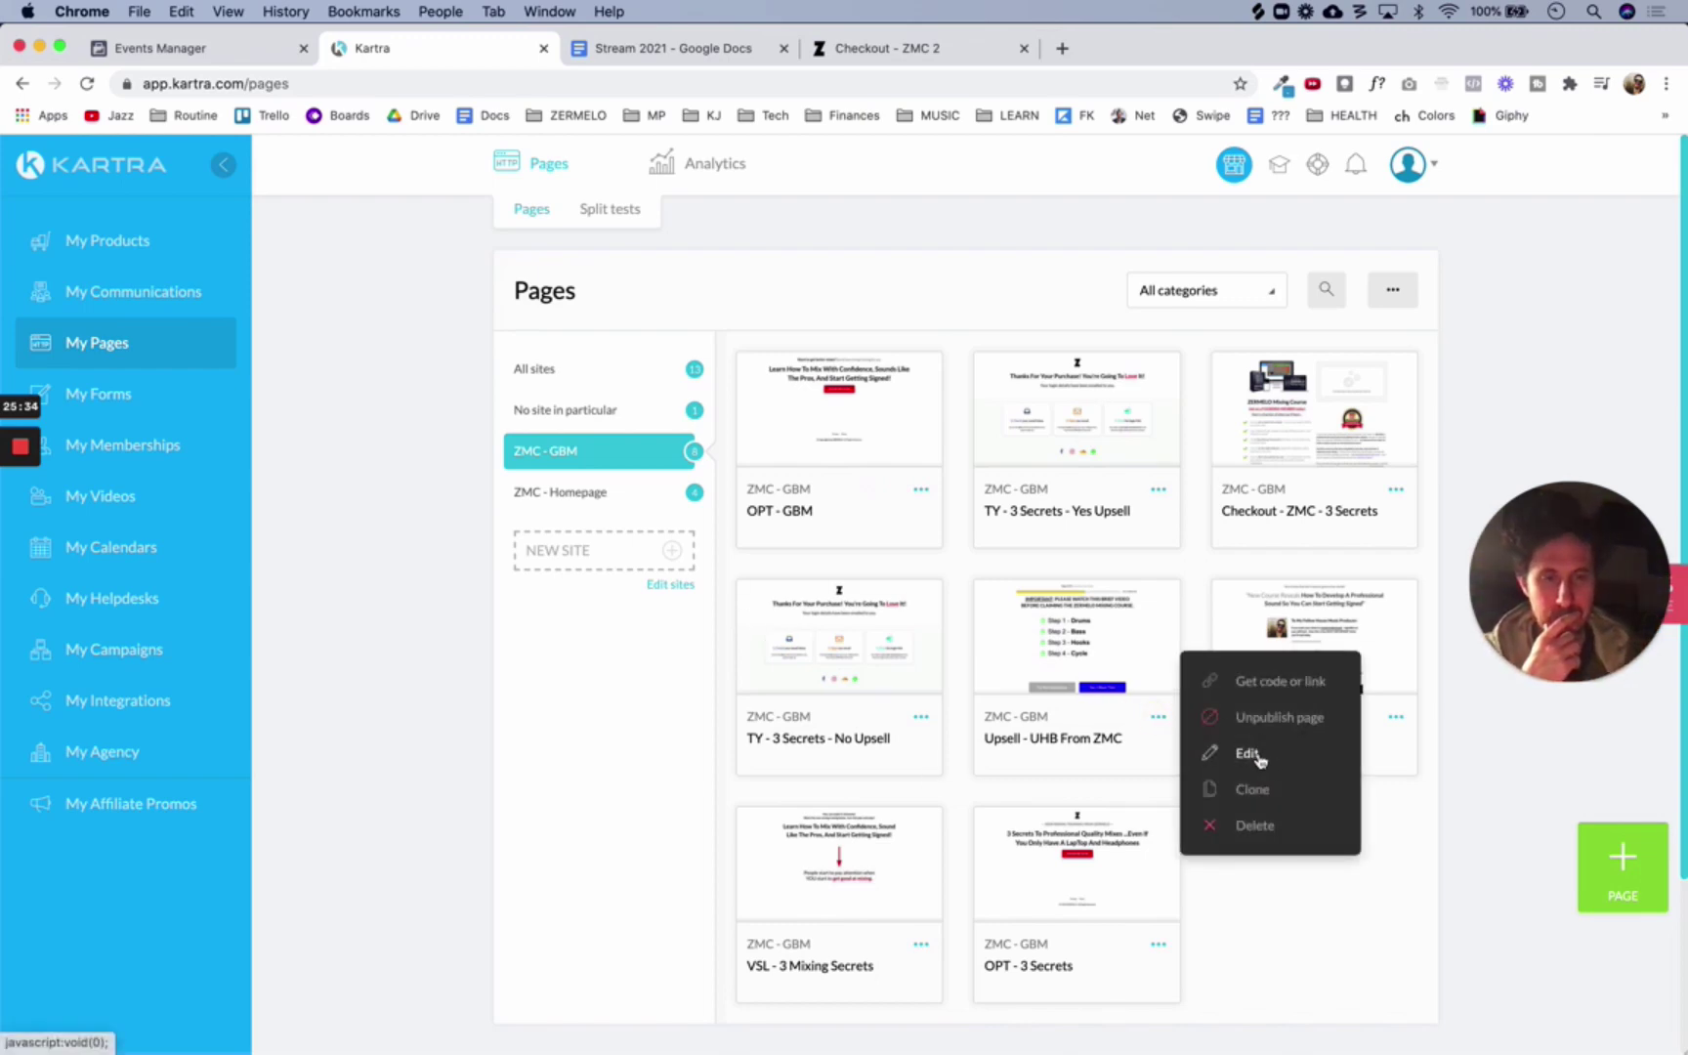
{"action": "left_click", "coordinate": [1259, 757]}
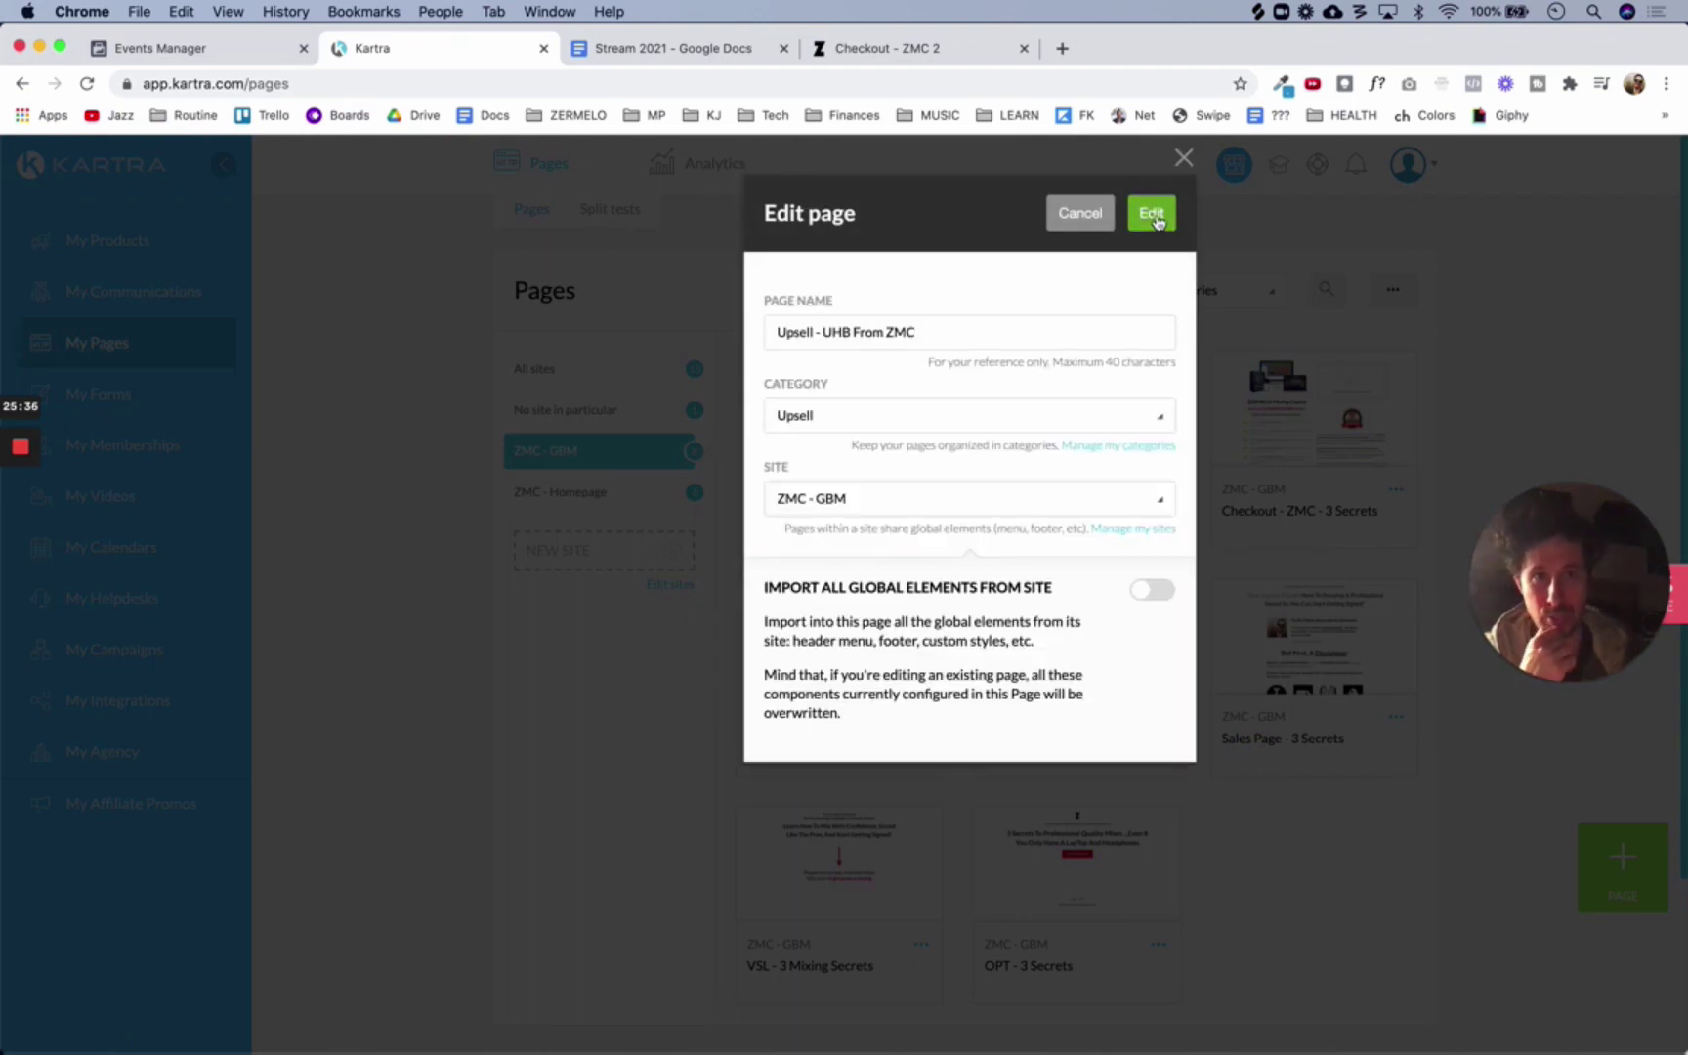
{"action": "left_click", "coordinate": [1153, 215]}
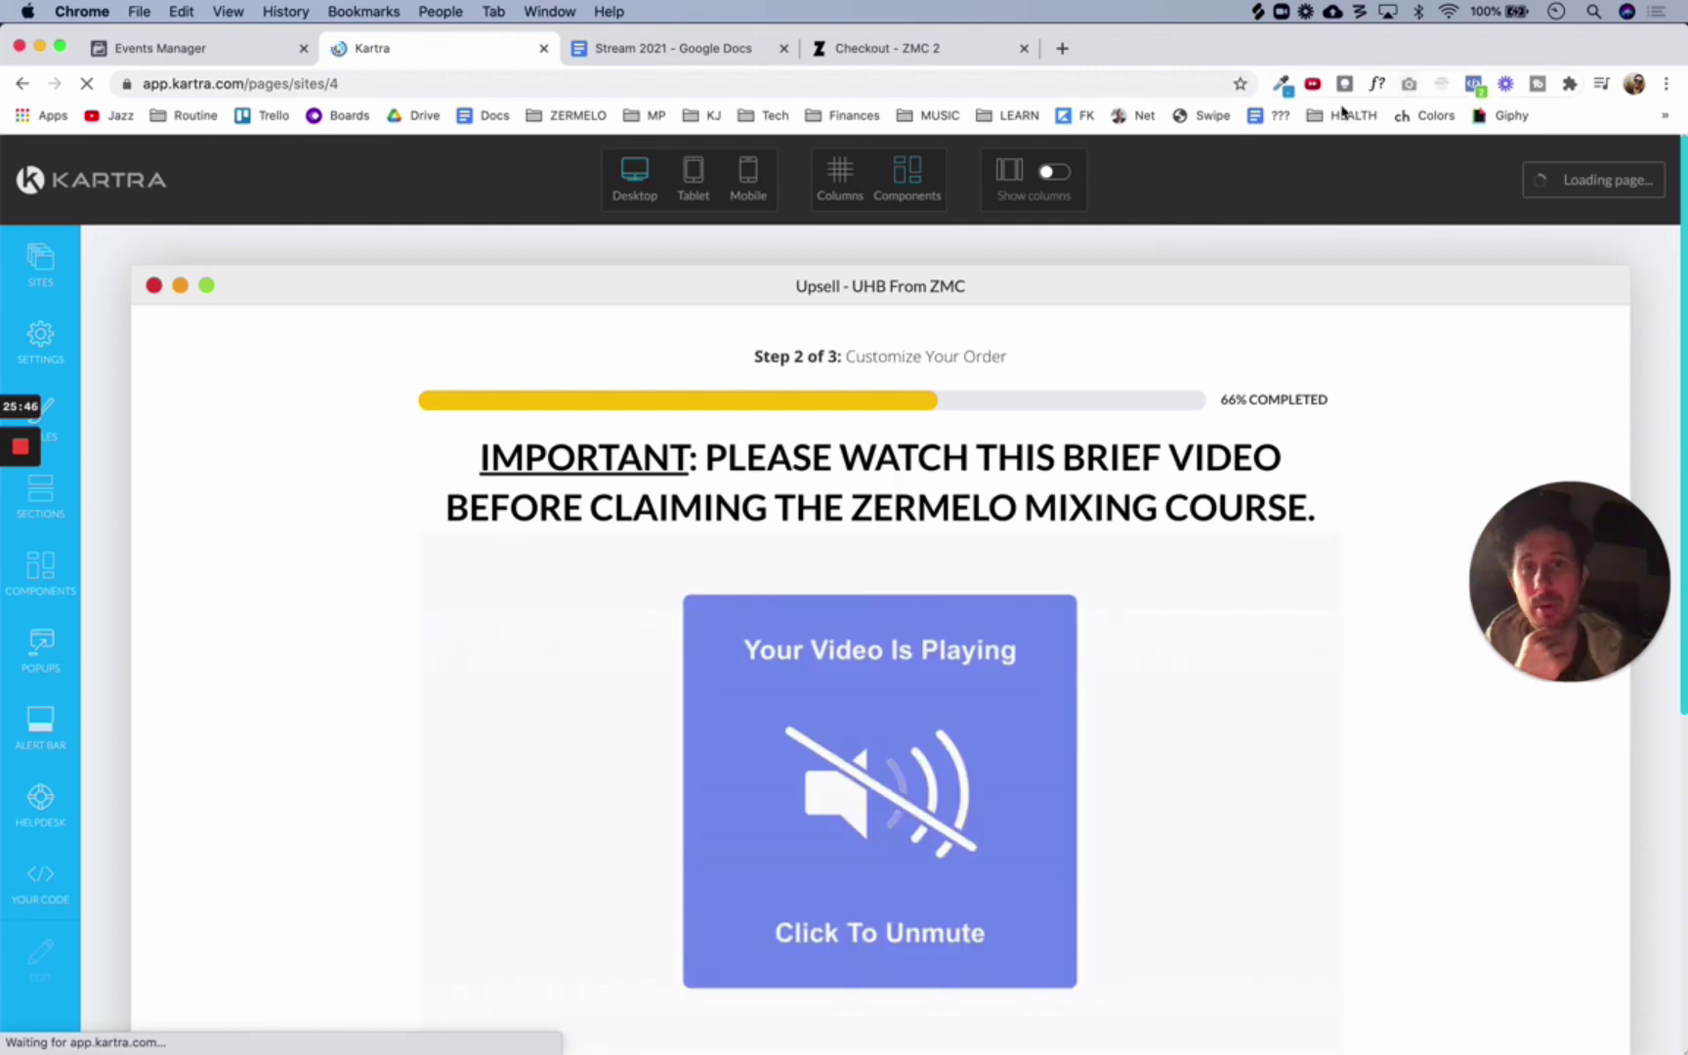
Open the upsell page's tracking codes and highlight the Purchase event line with value 97.00 and currency USD in the Facebook ads code
{"action": "left_click", "coordinate": [40, 338]}
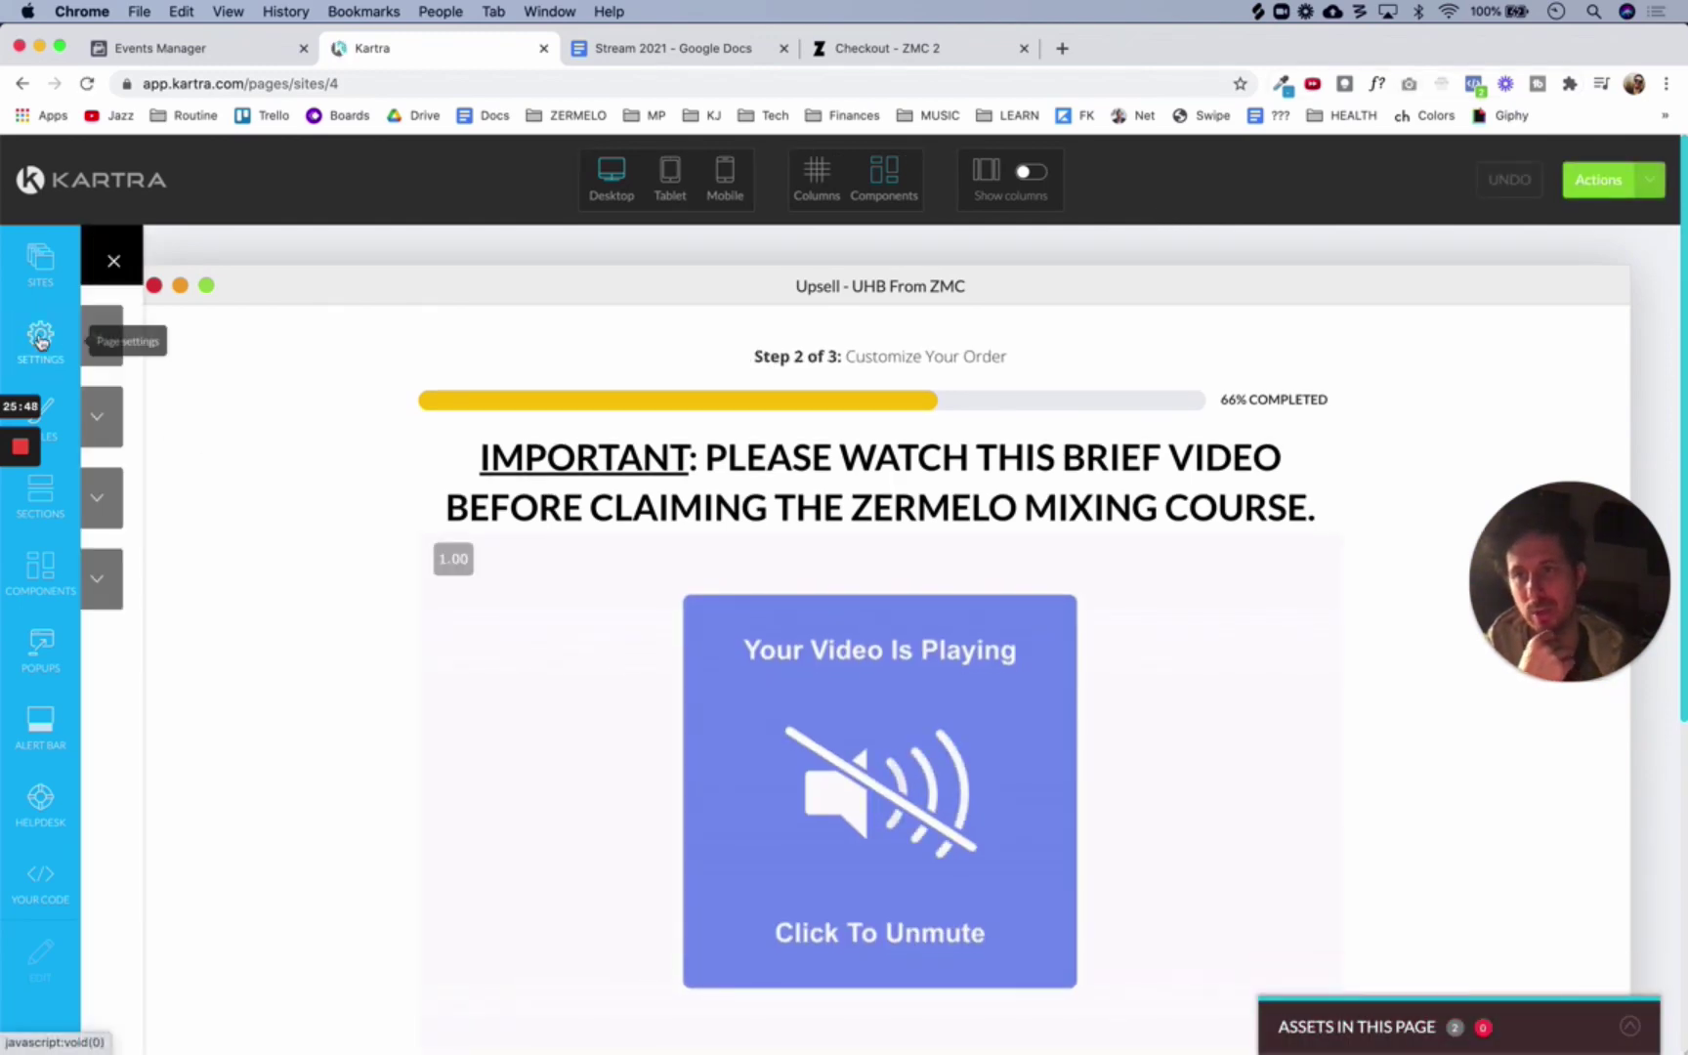
{"action": "left_click", "coordinate": [427, 440]}
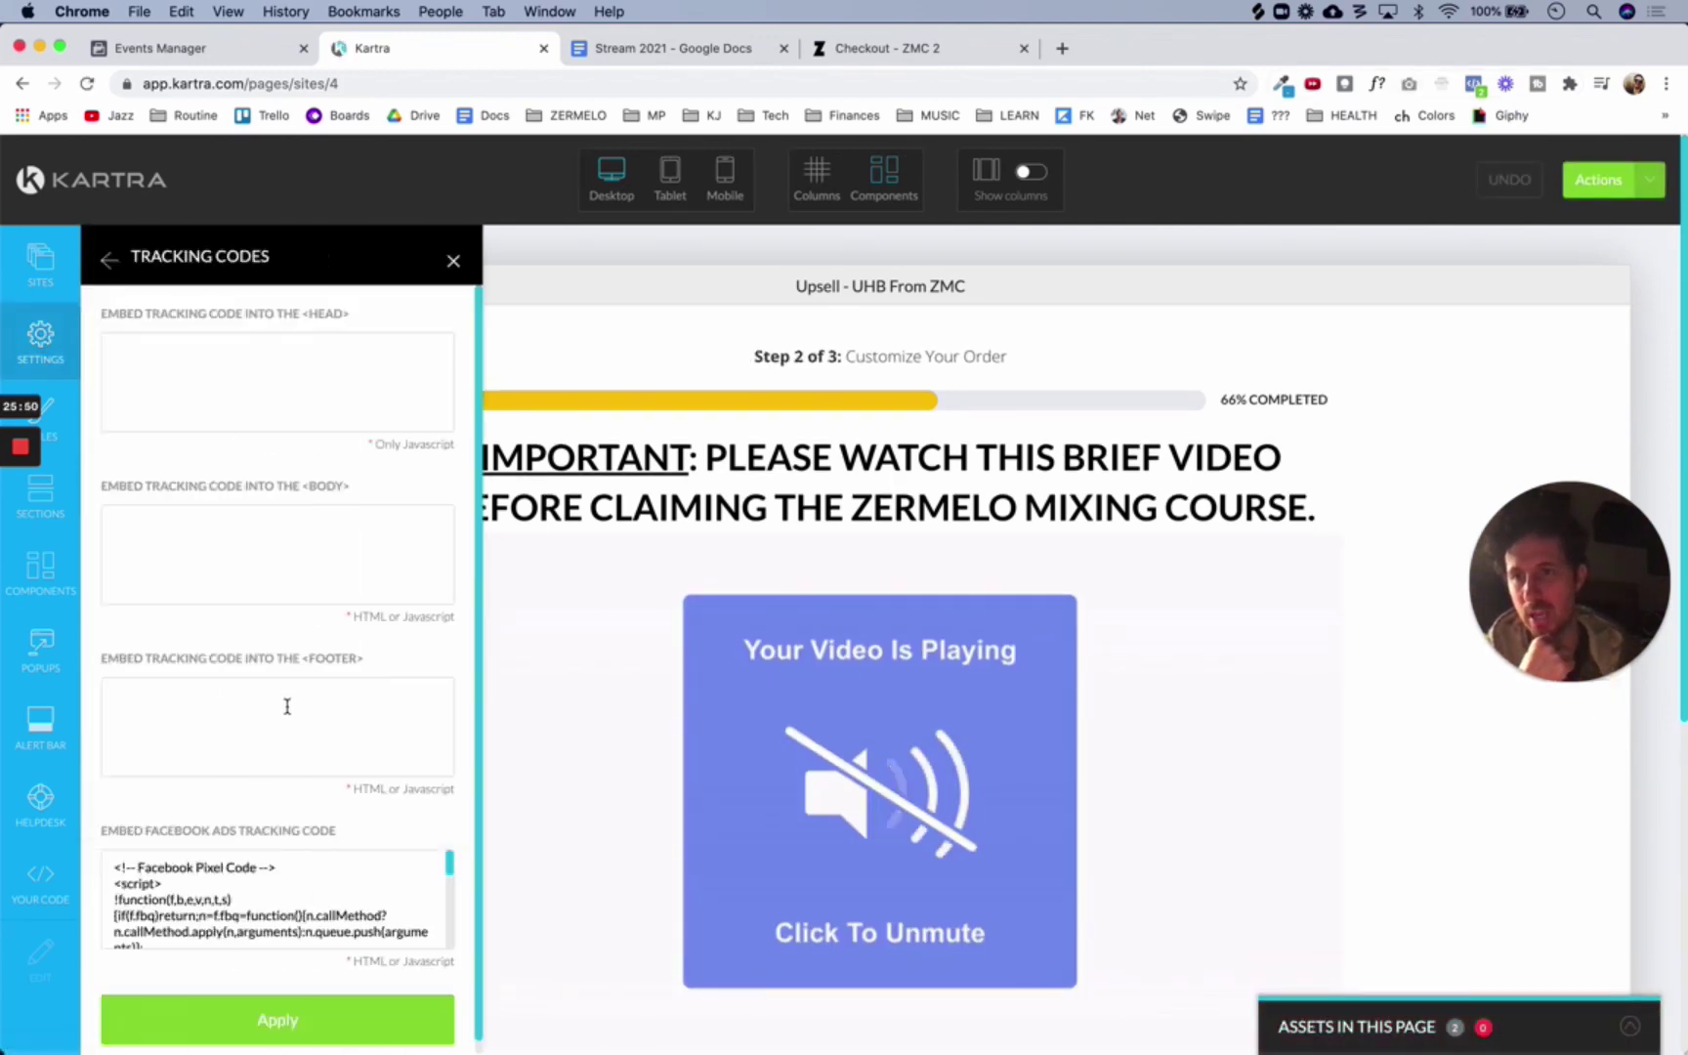
{"action": "scroll", "coordinate": [283, 742], "scroll_direction": "down", "scroll_amount": 1}
{"action": "scroll", "coordinate": [275, 913], "scroll_direction": "down", "scroll_amount": 5}
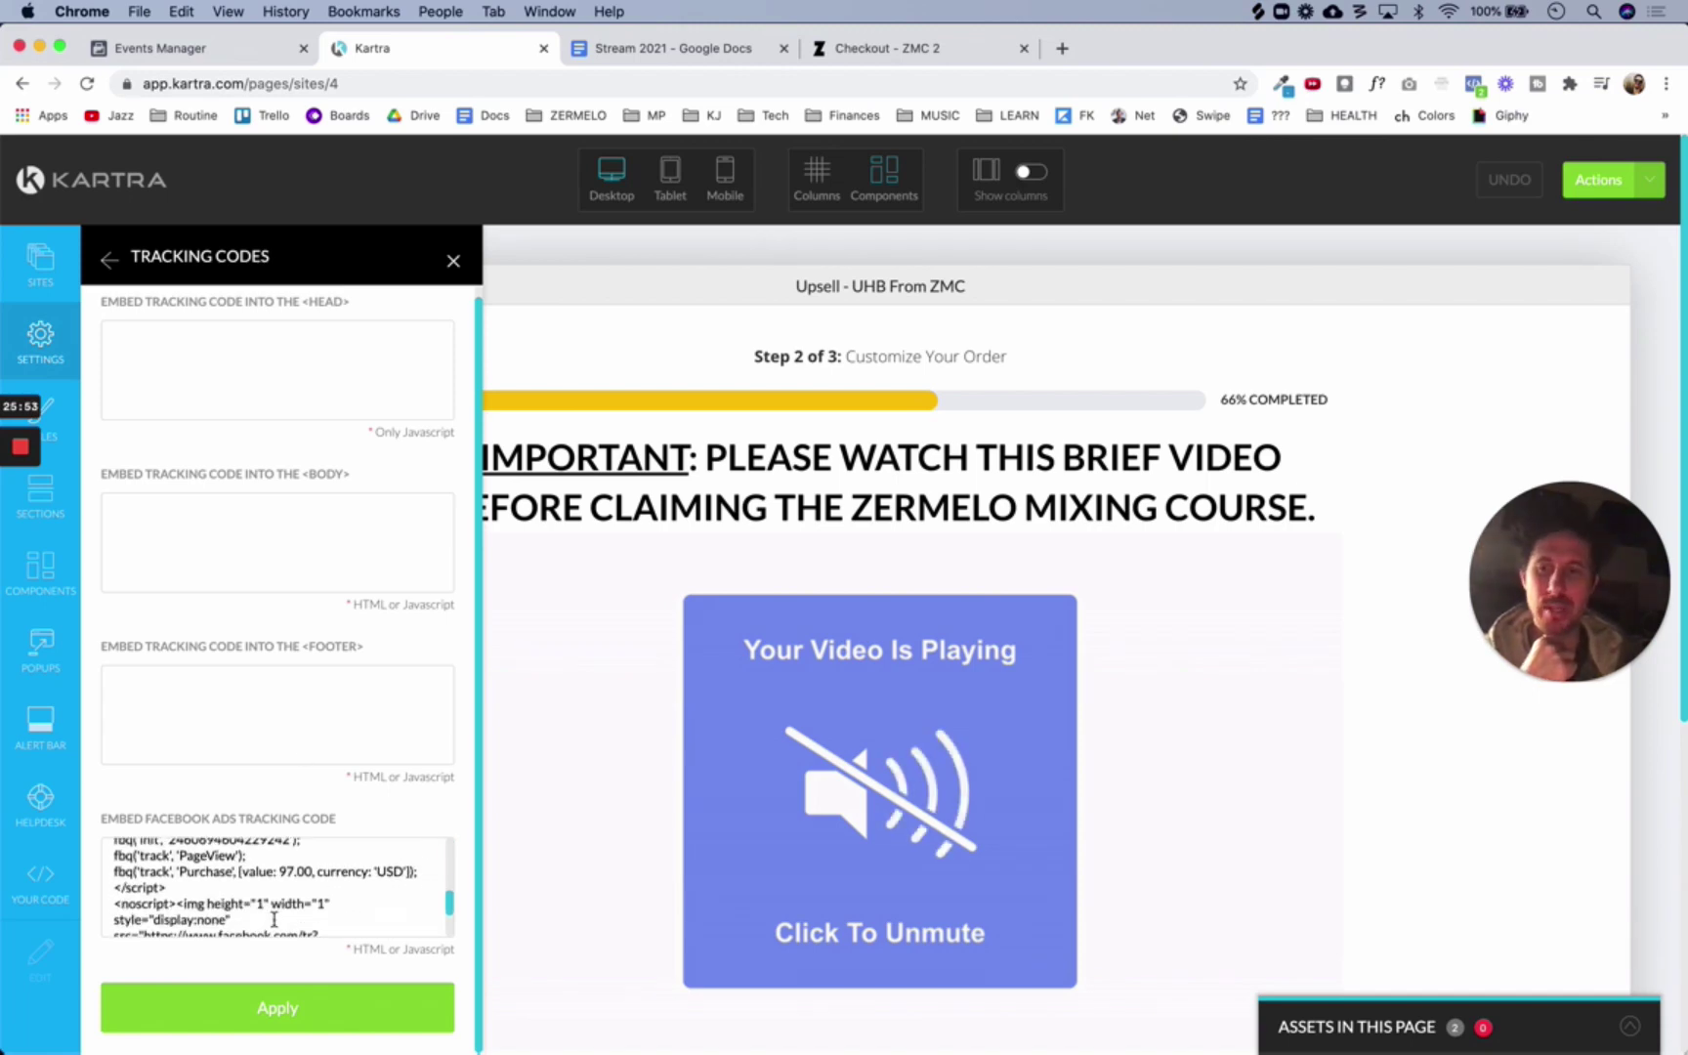
{"action": "left_click", "coordinate": [294, 875]}
{"action": "triple_click", "coordinate": [293, 877]}
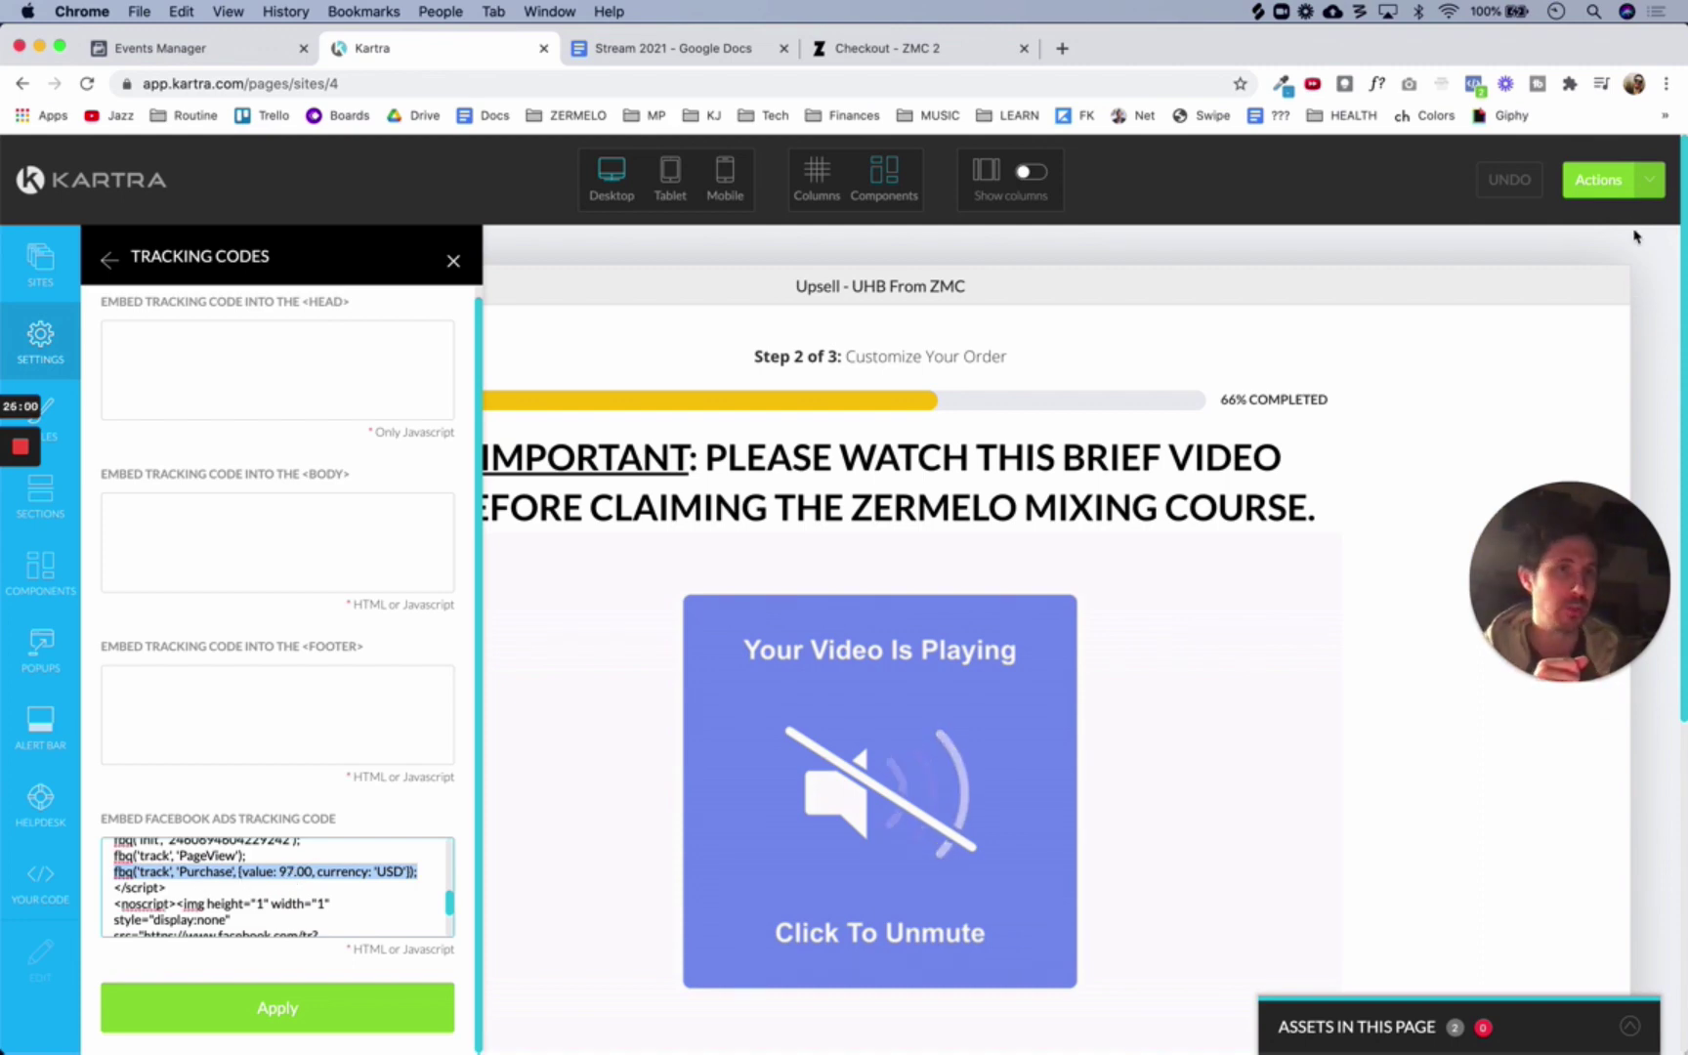
Publish the upsell page live, get its direct page link and highlight the link
{"action": "left_click", "coordinate": [1651, 184]}
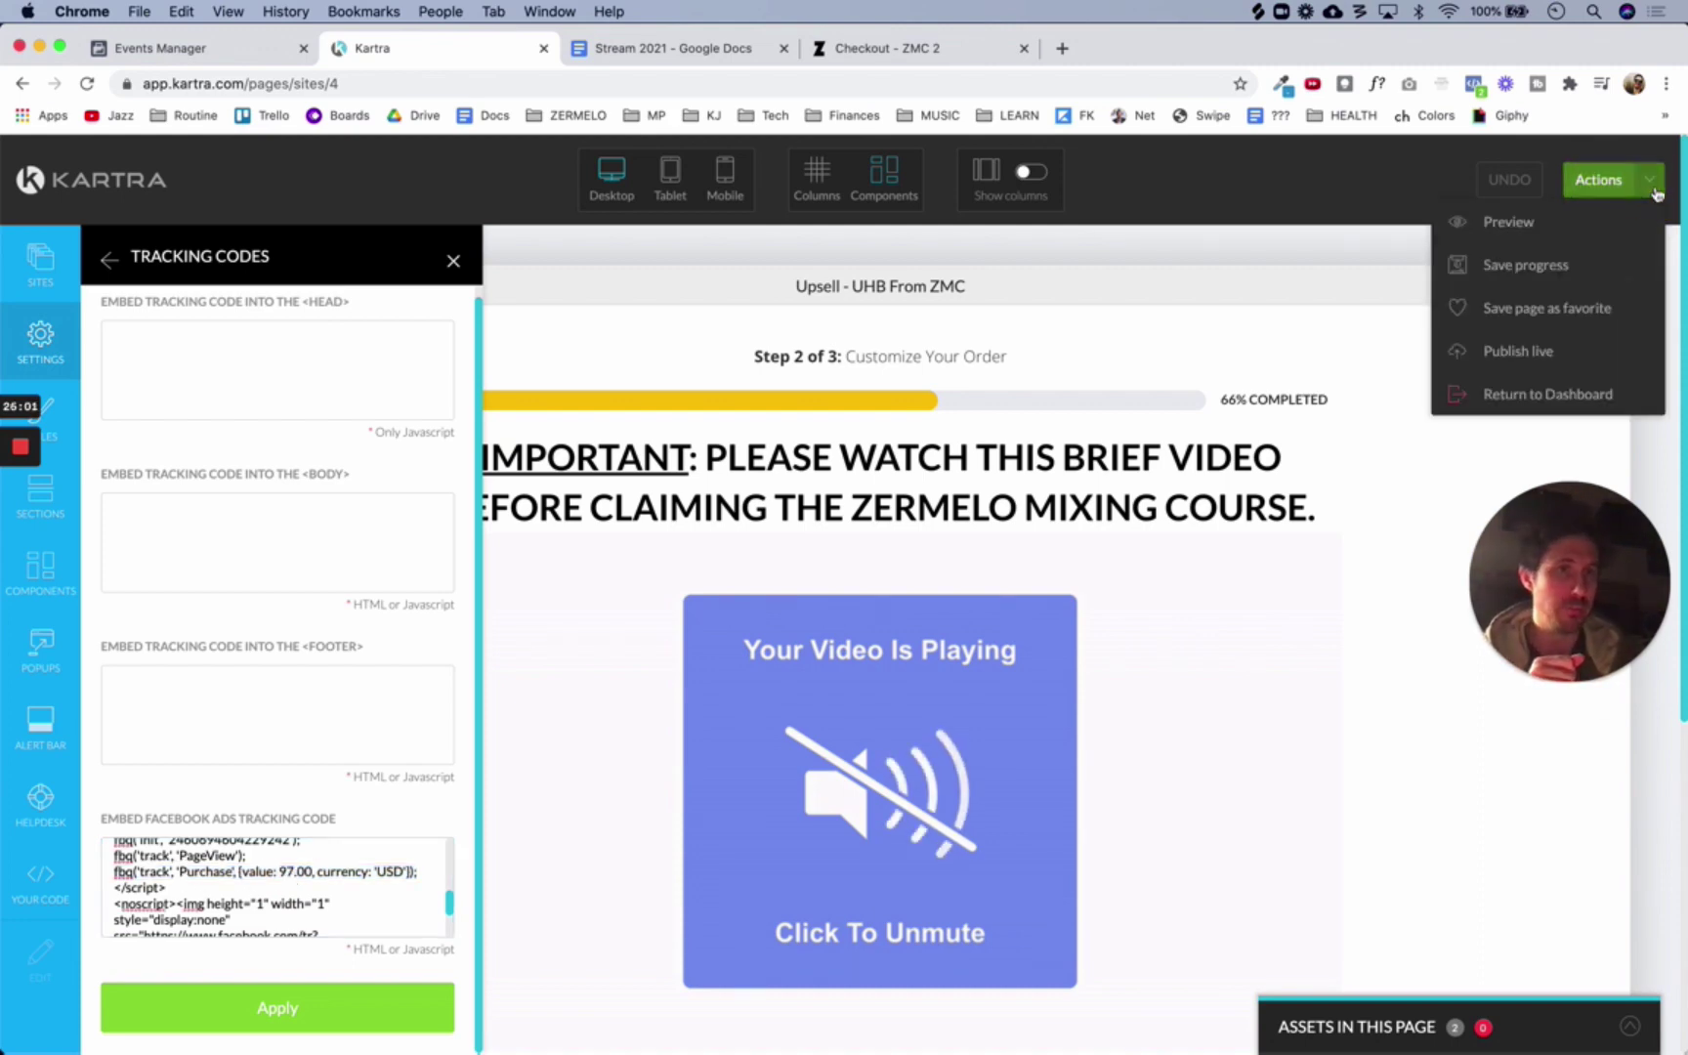
{"action": "left_click", "coordinate": [1517, 351]}
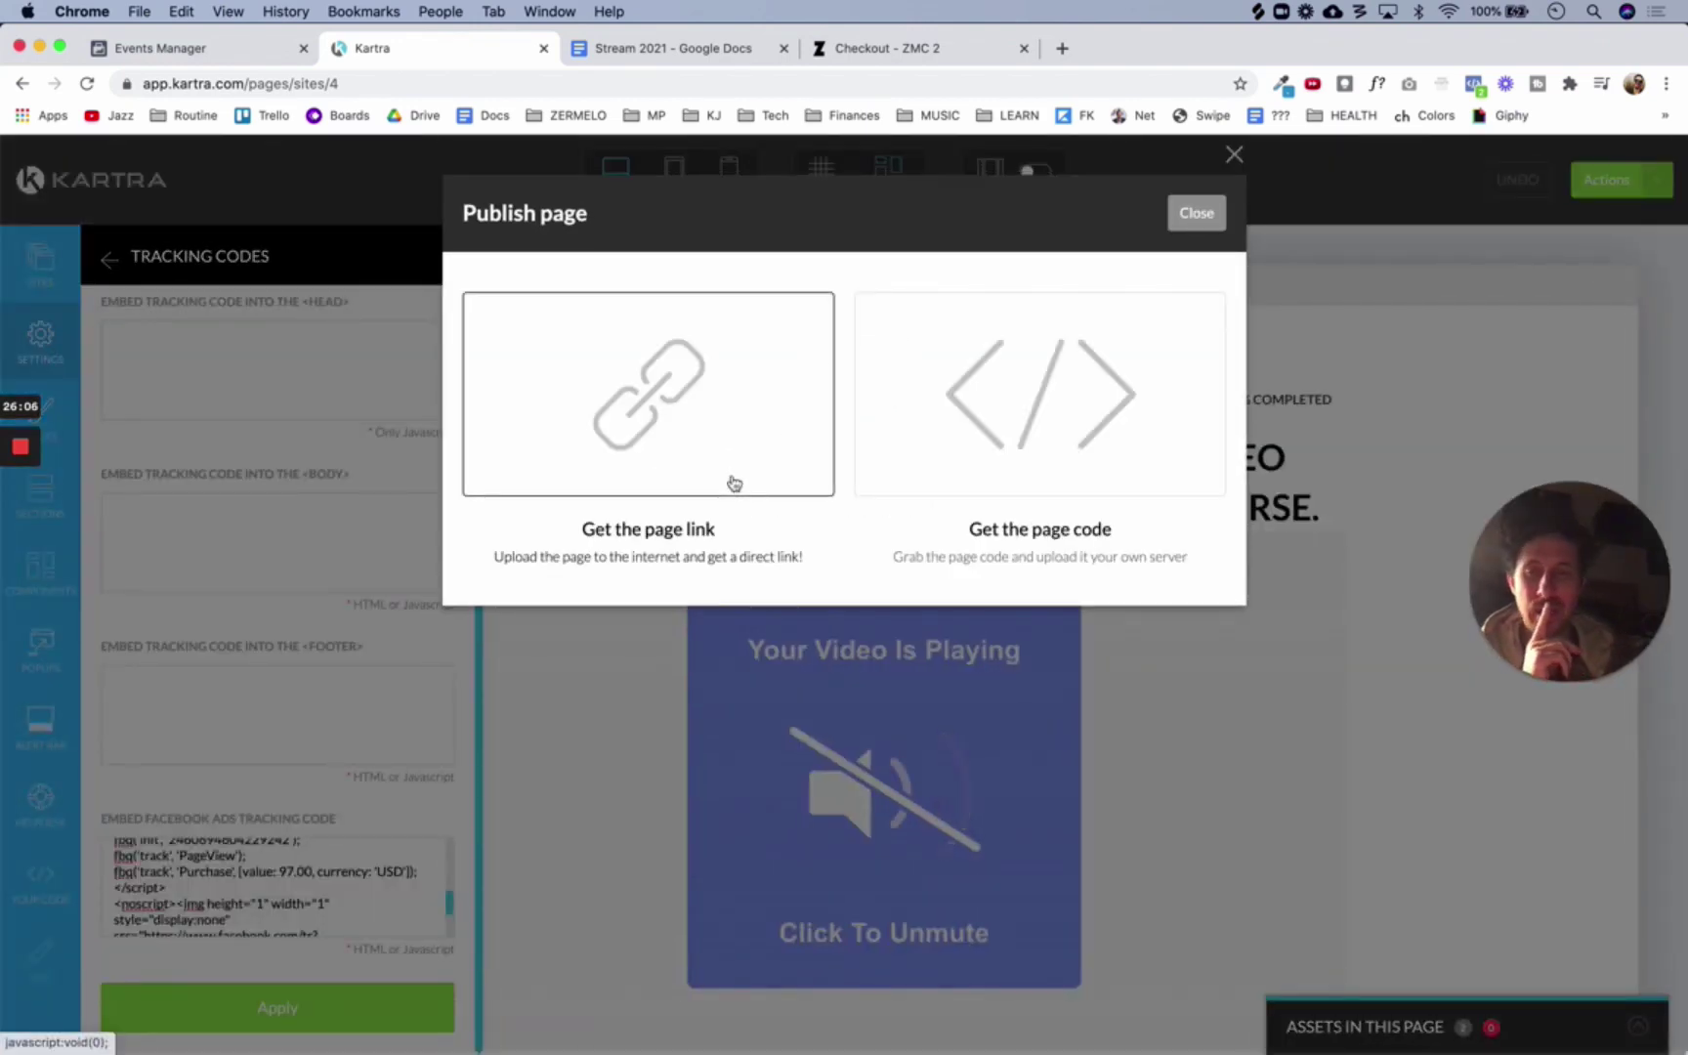
{"action": "left_click_drag", "start_coordinate": [664, 390], "coordinate": [474, 672]}
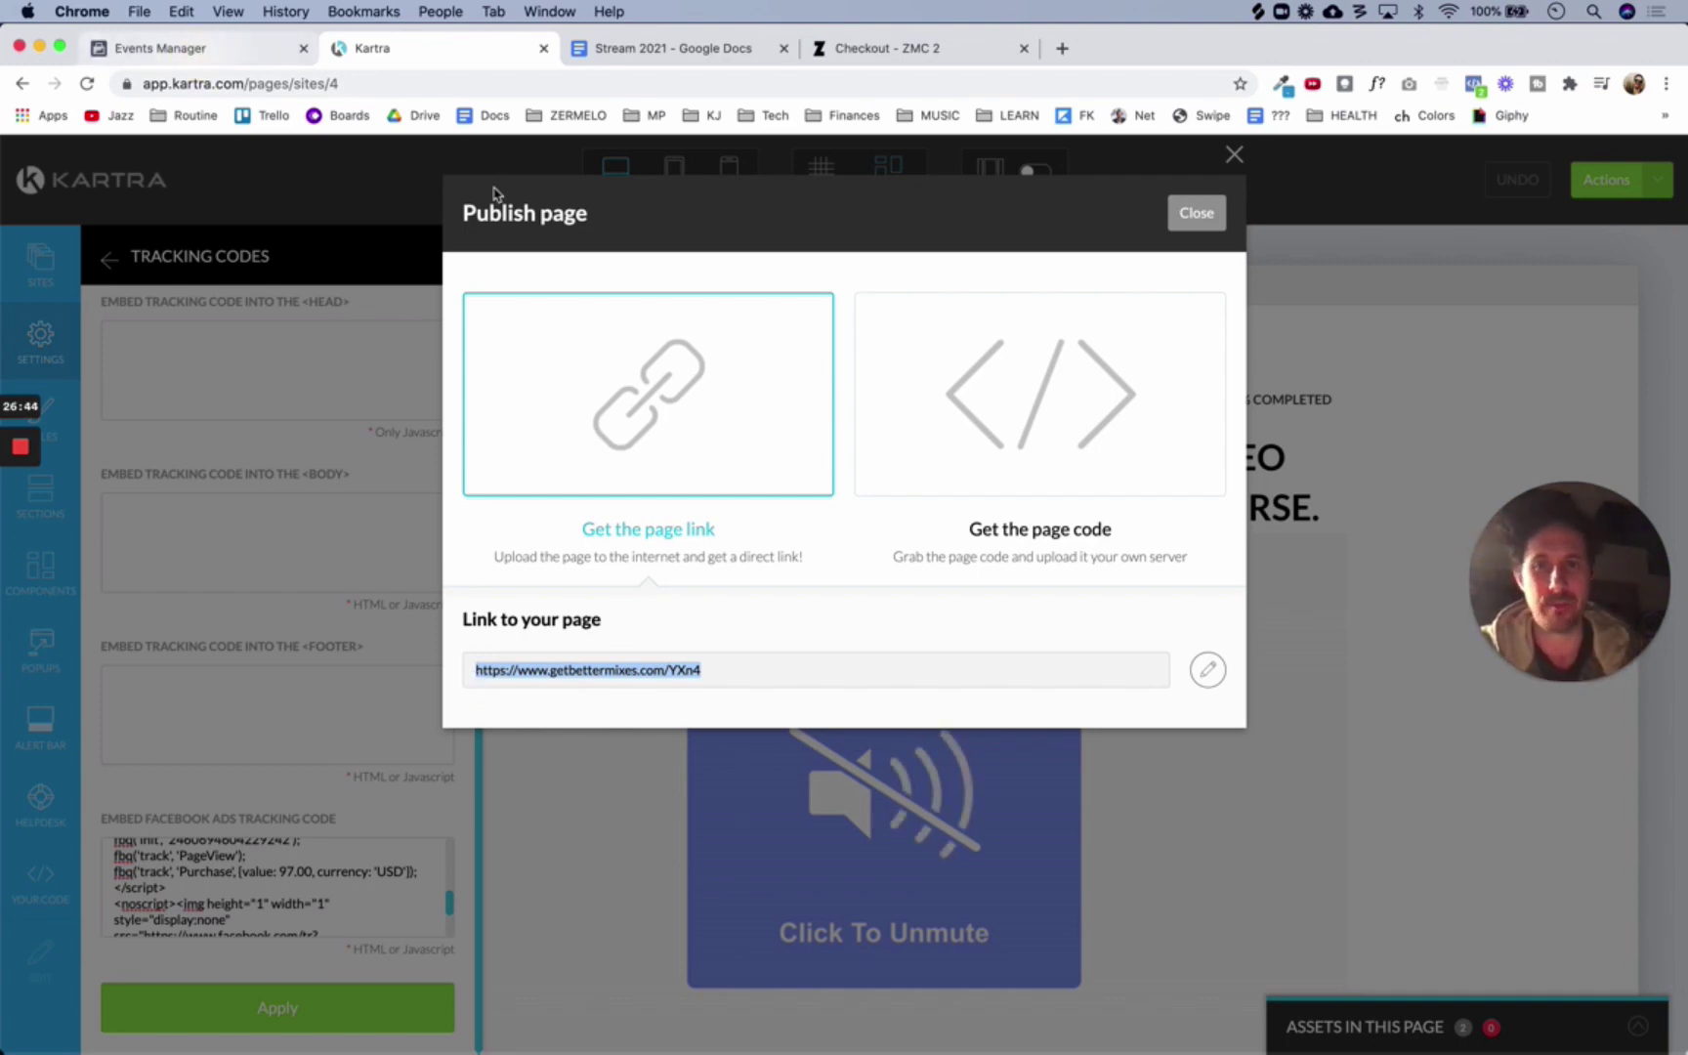
Switch to Events Manager and examine the configured domain and which events the lowest-priority slot offers, keeping Initiate Checkout selected
{"action": "key", "text": "super+alt+Left"}
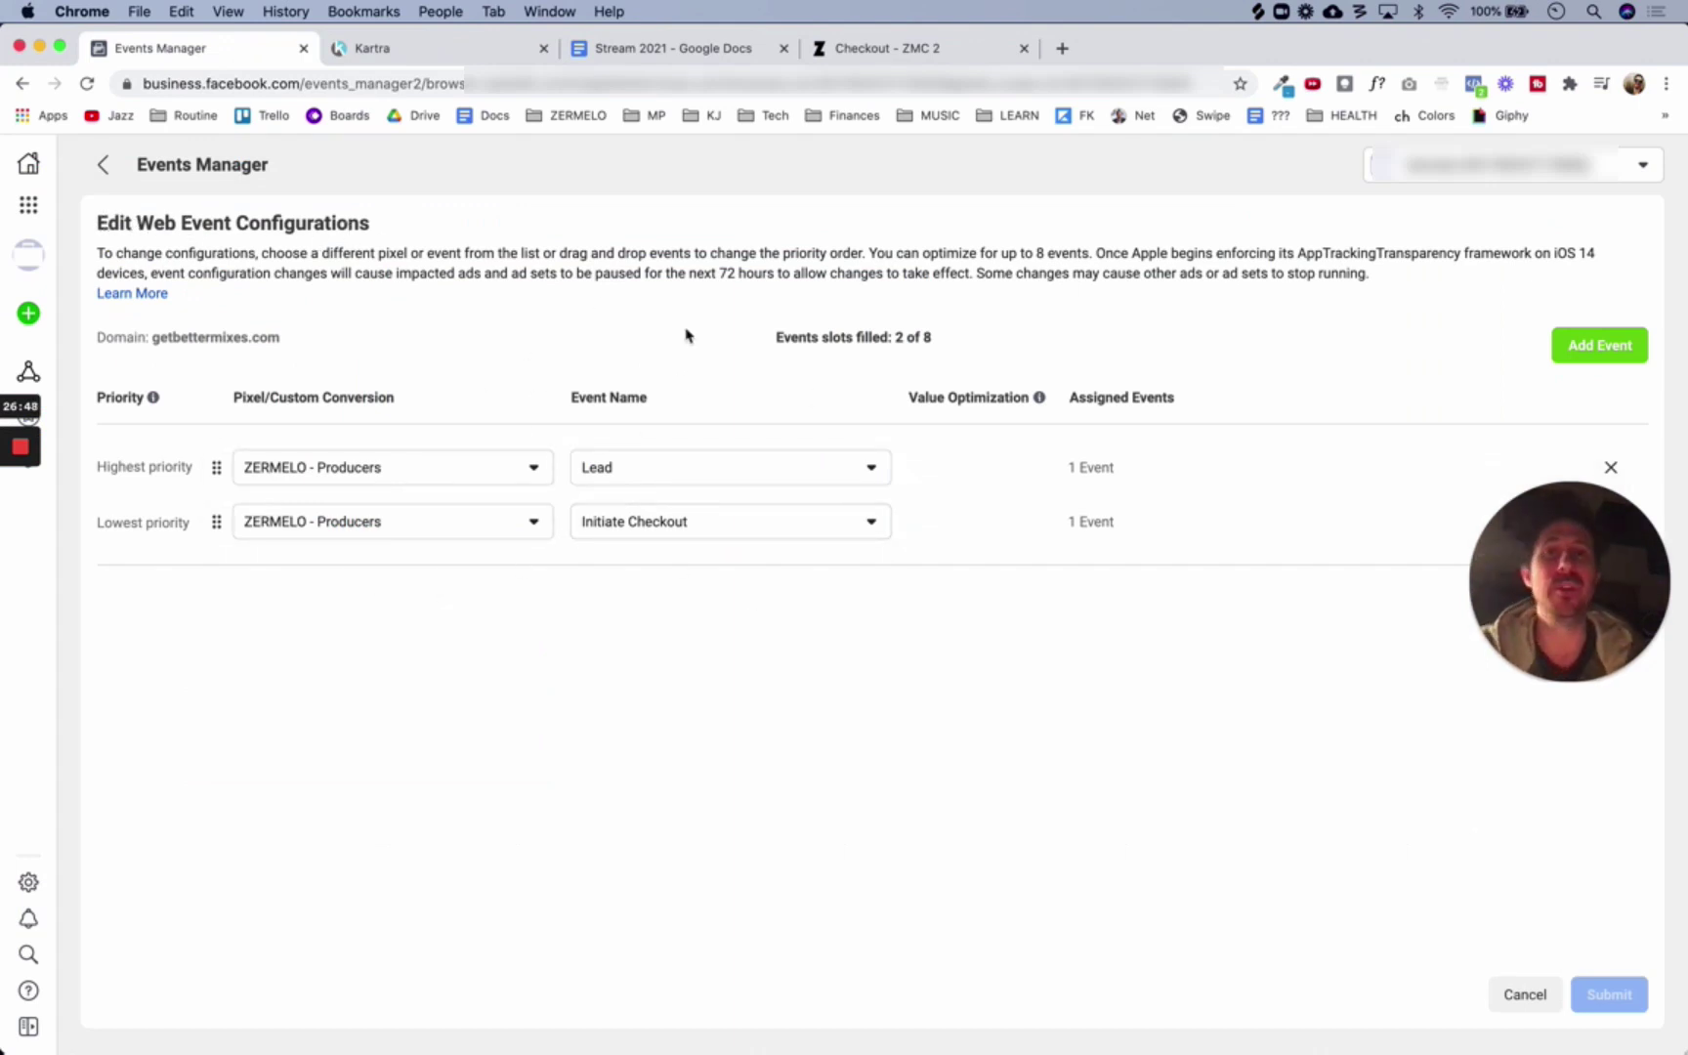
{"action": "left_click", "coordinate": [796, 517]}
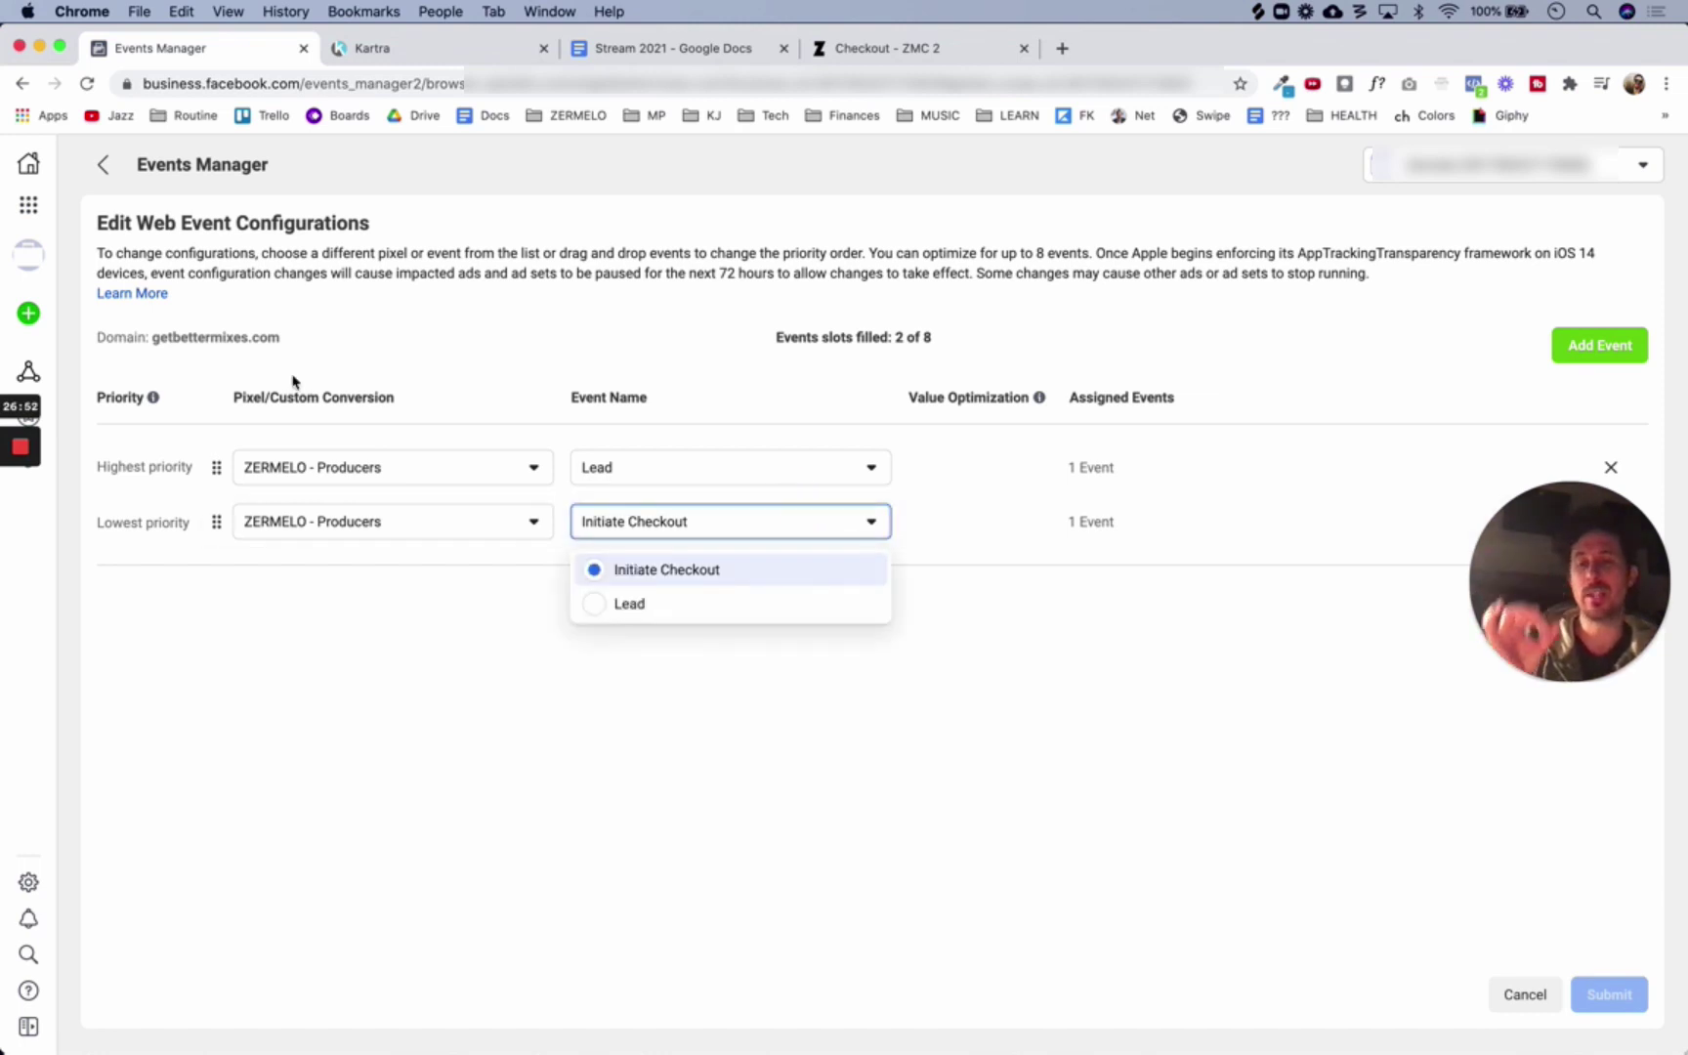
{"action": "left_click", "coordinate": [152, 339]}
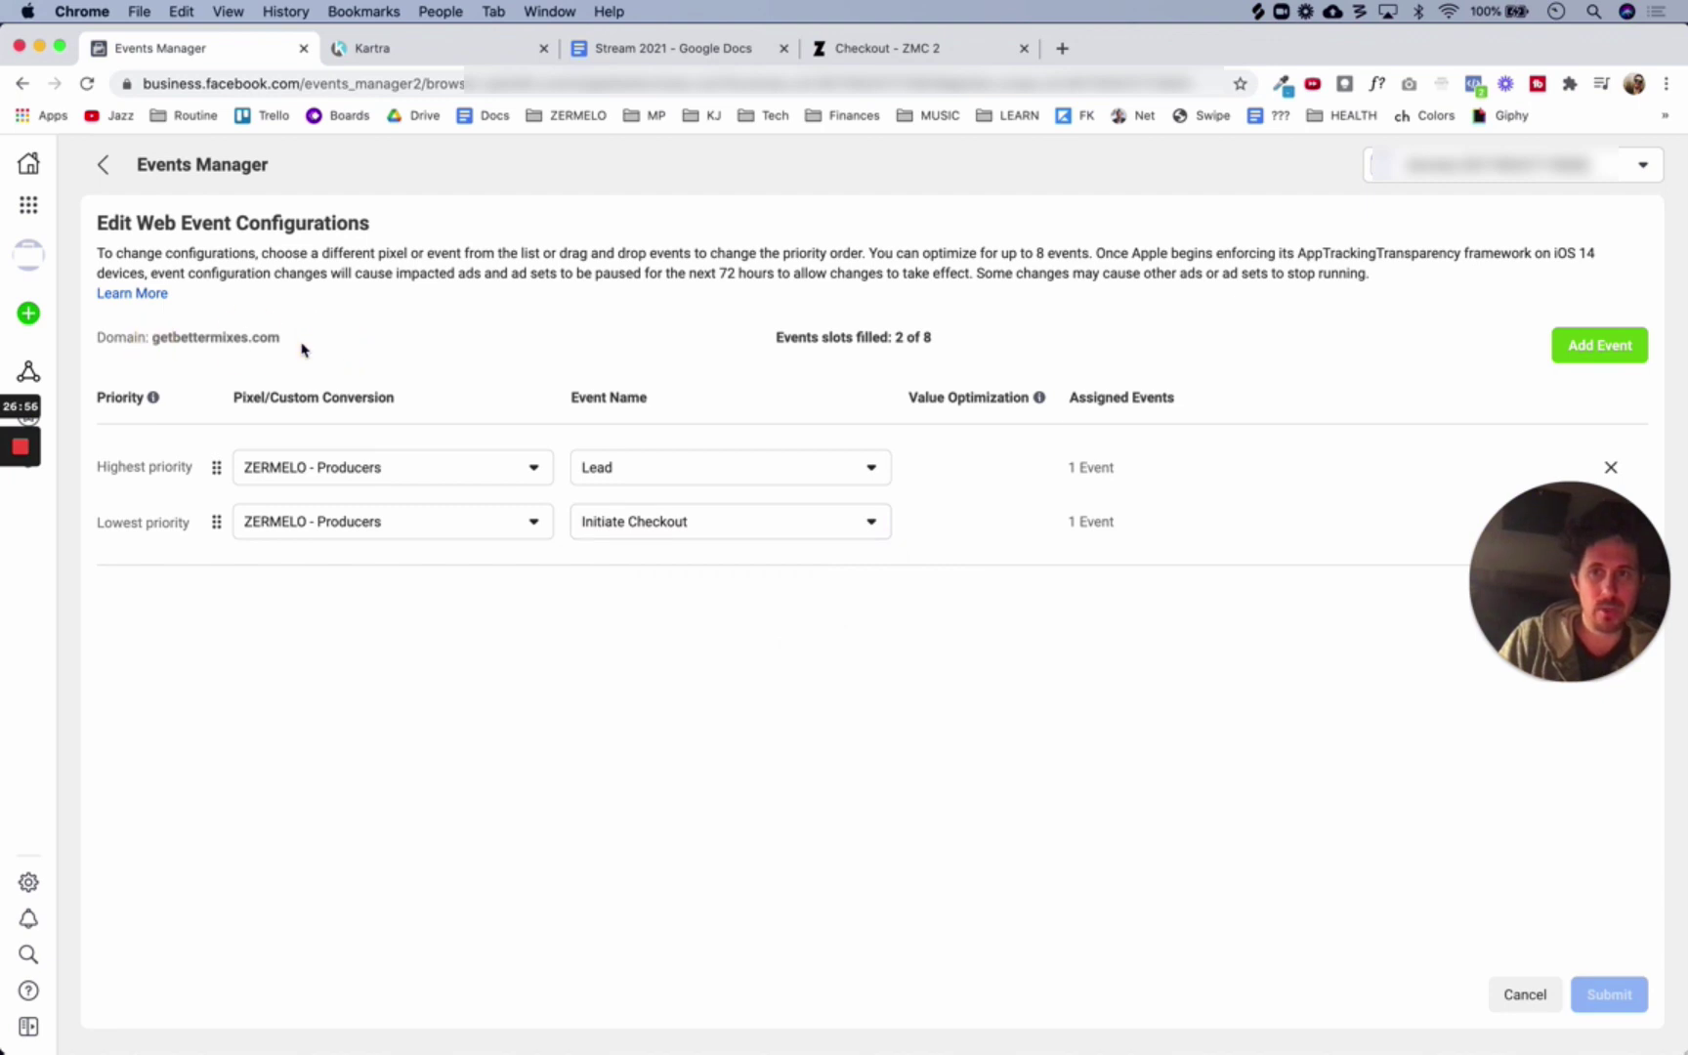
{"action": "left_click", "coordinate": [753, 532]}
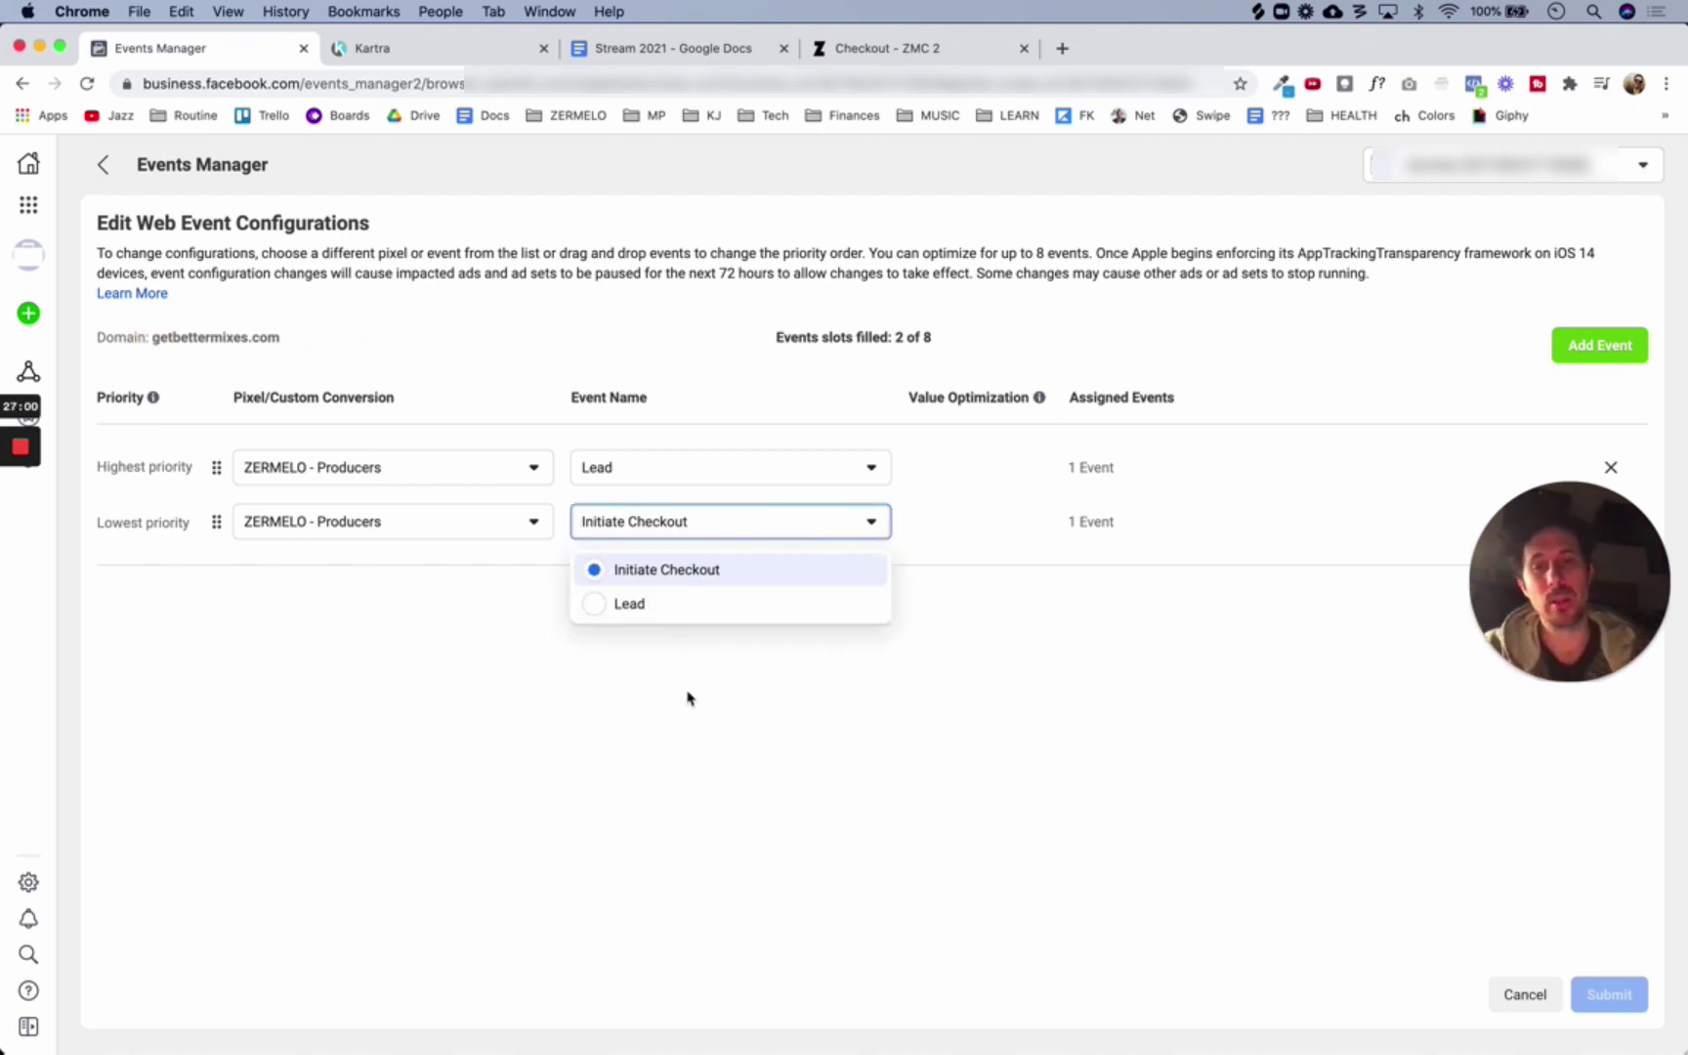
{"action": "left_click", "coordinate": [729, 741]}
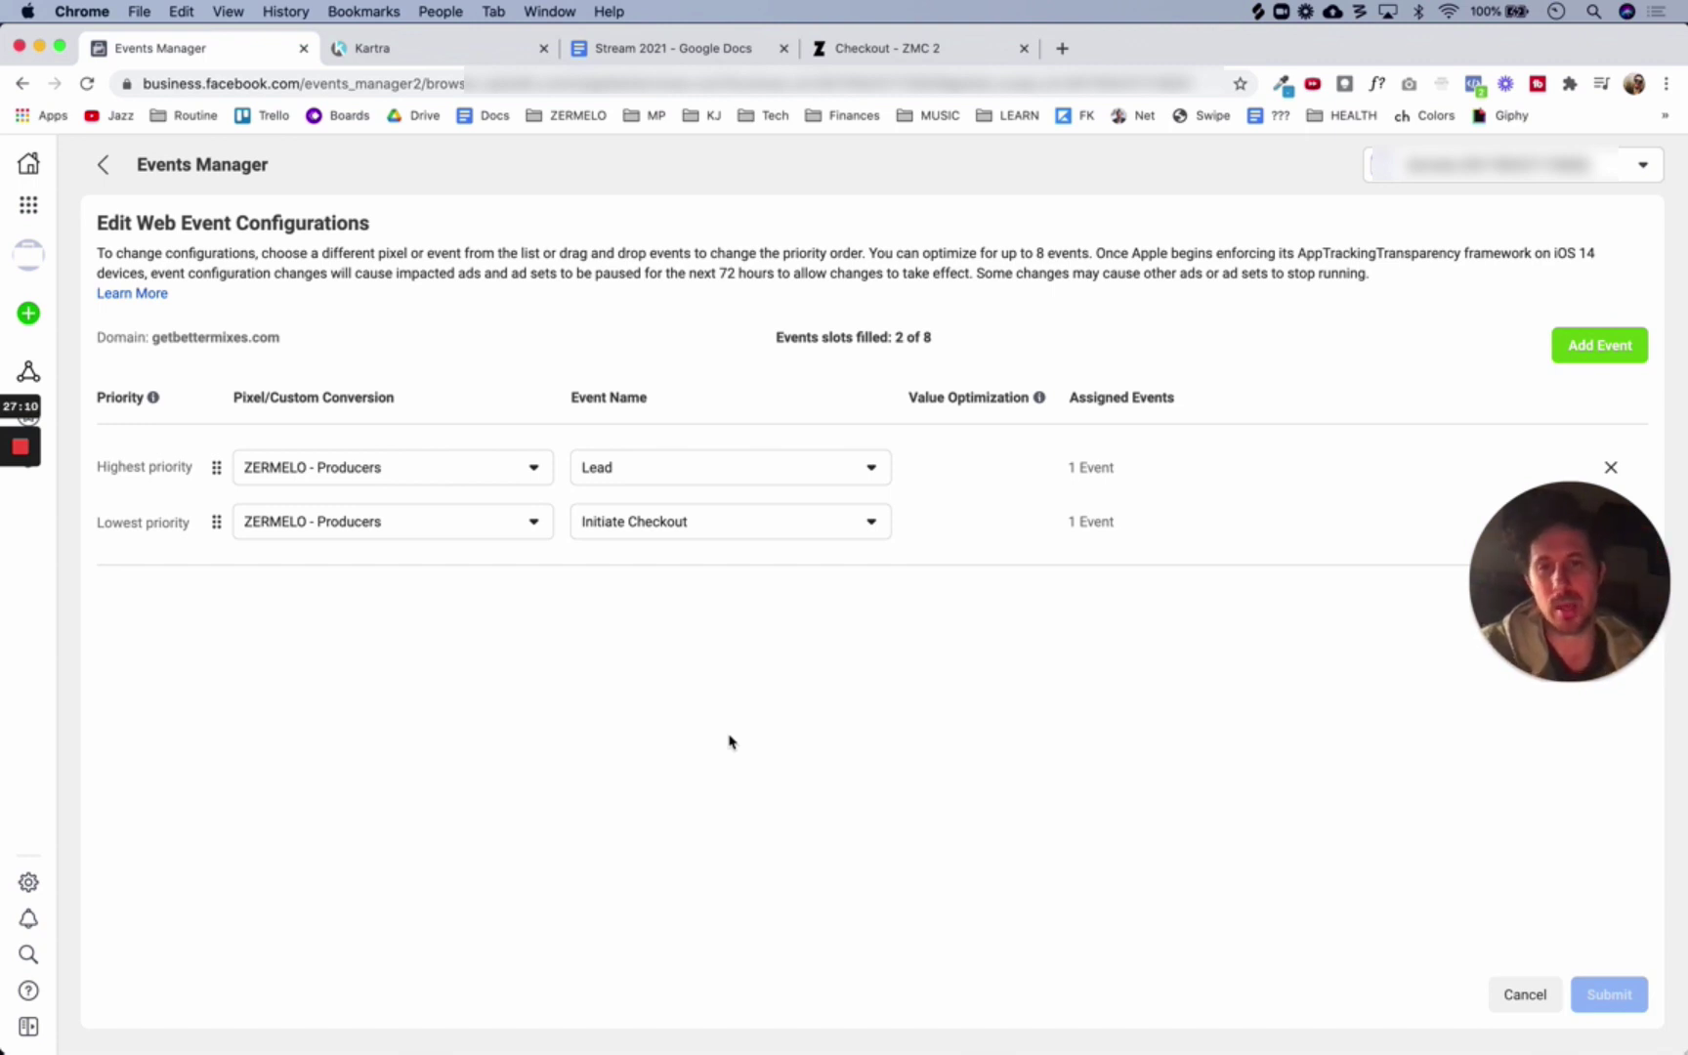
{"action": "left_click", "coordinate": [748, 541]}
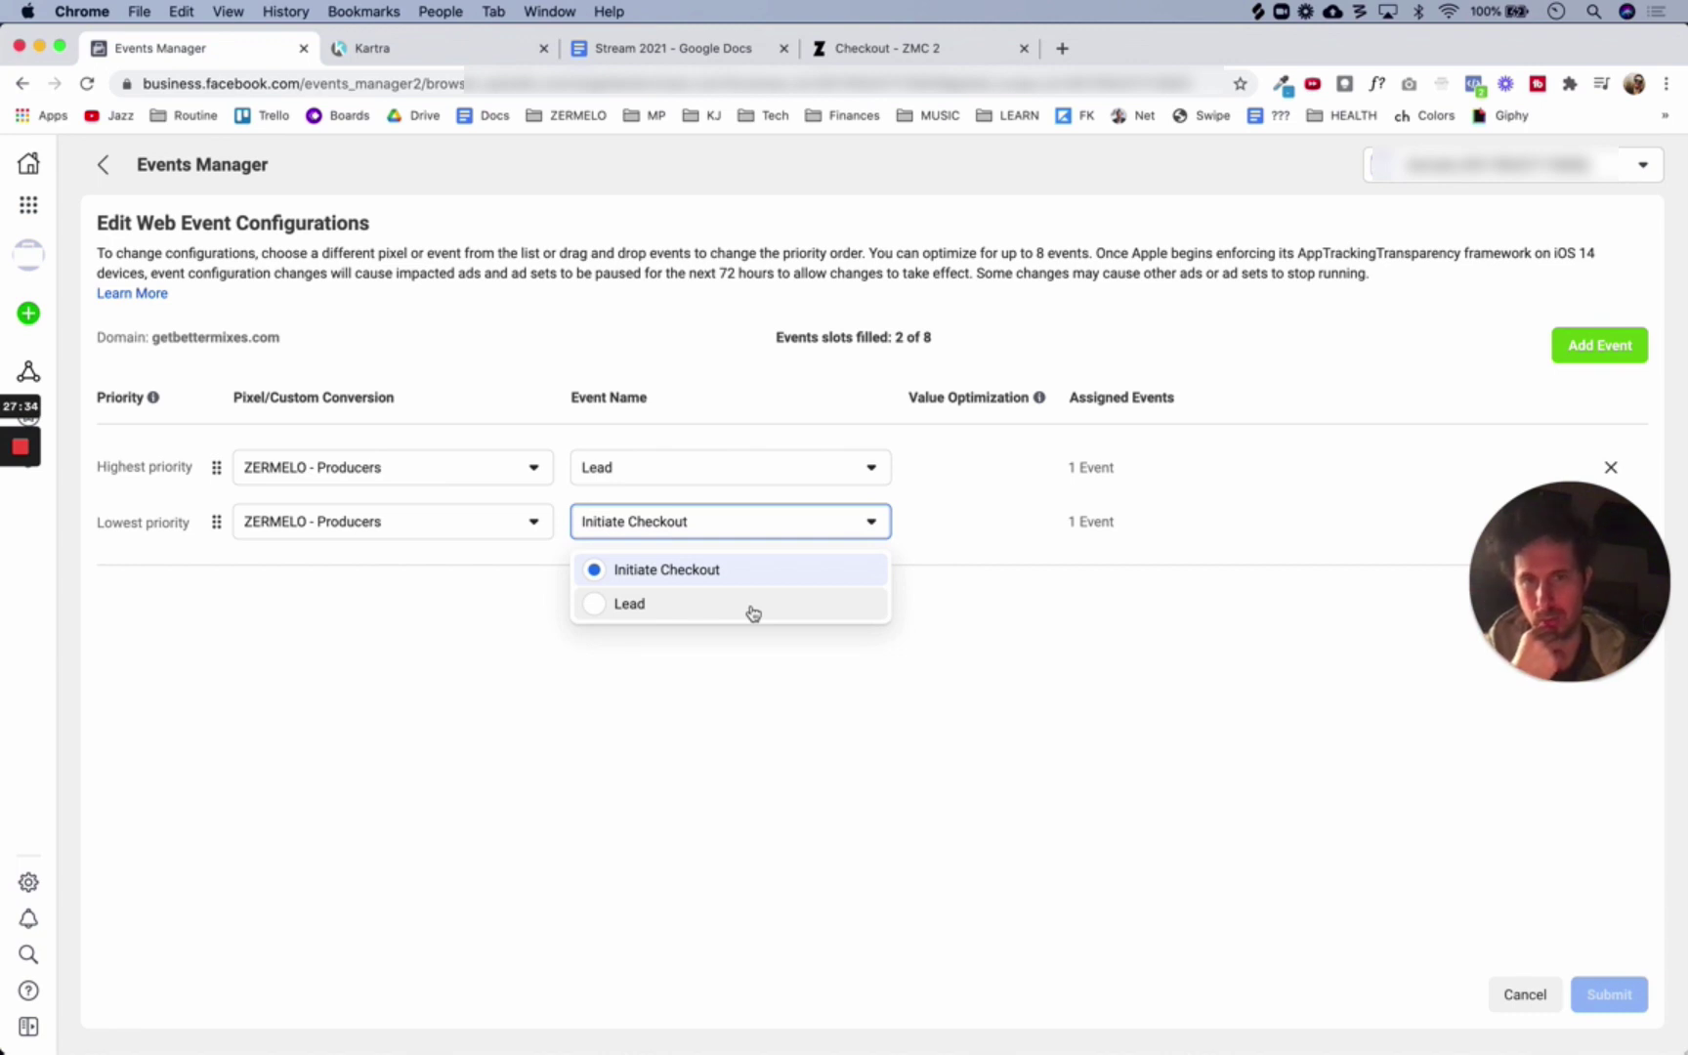
{"action": "left_click", "coordinate": [721, 795]}
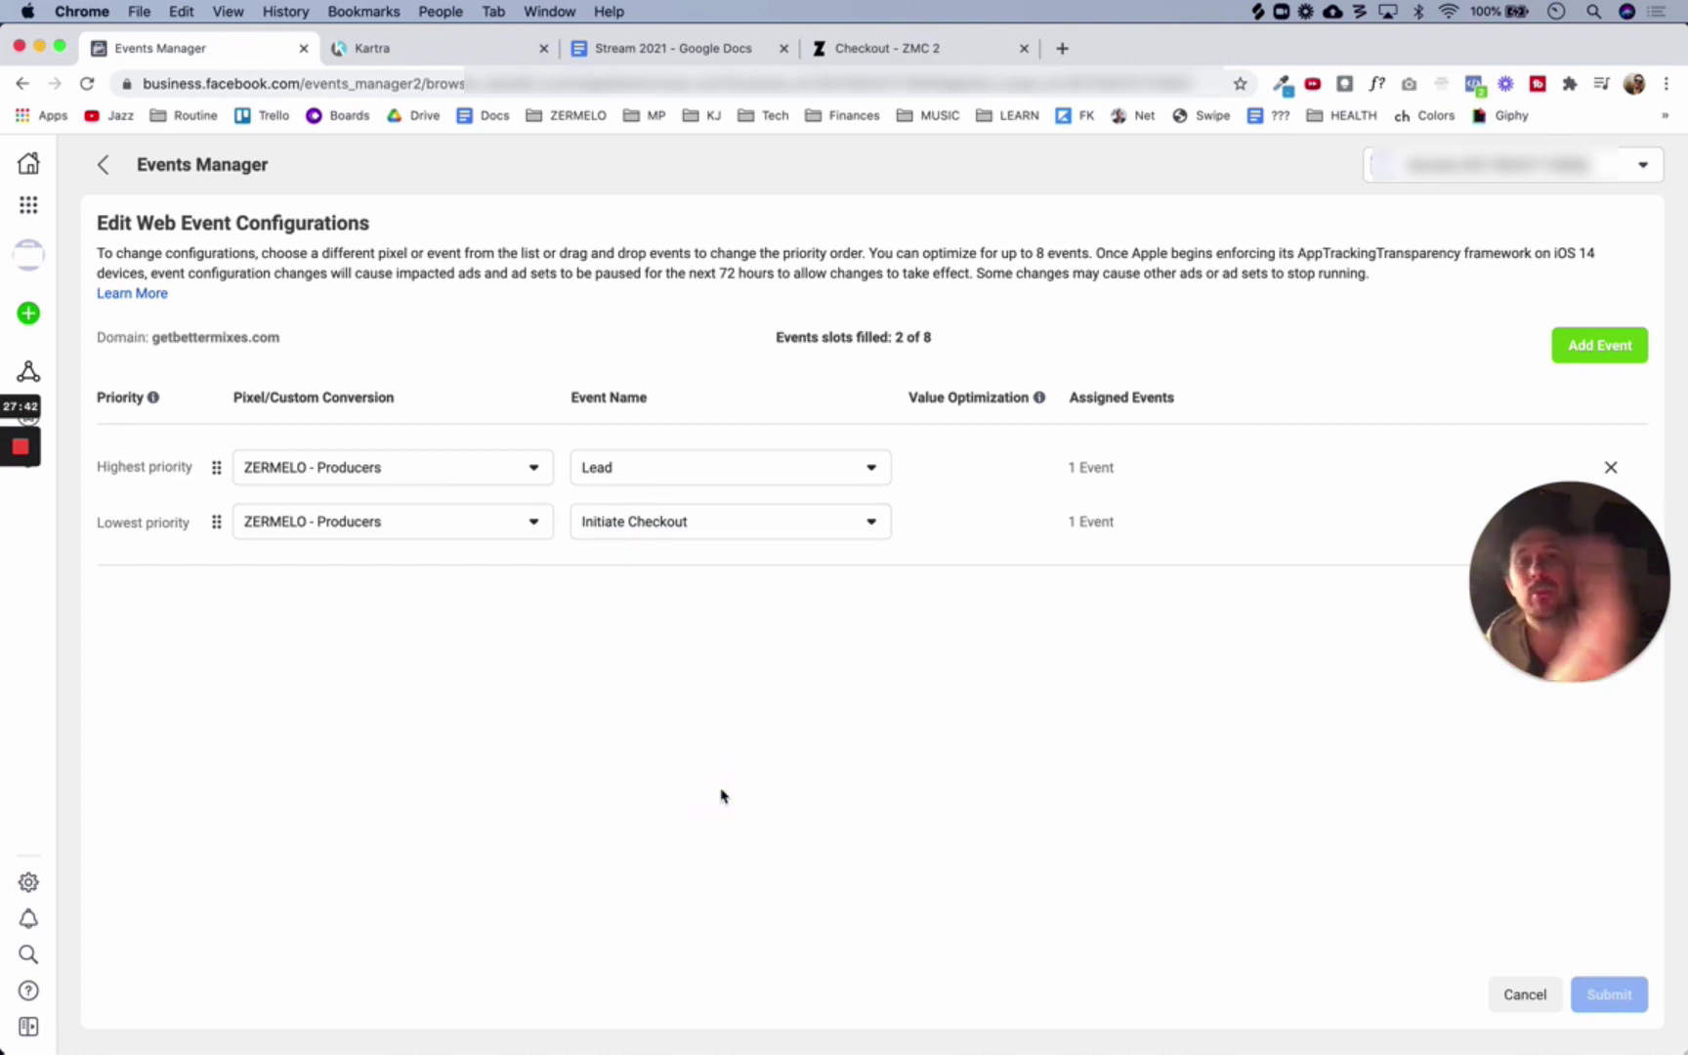
{"action": "left_click", "coordinate": [803, 787]}
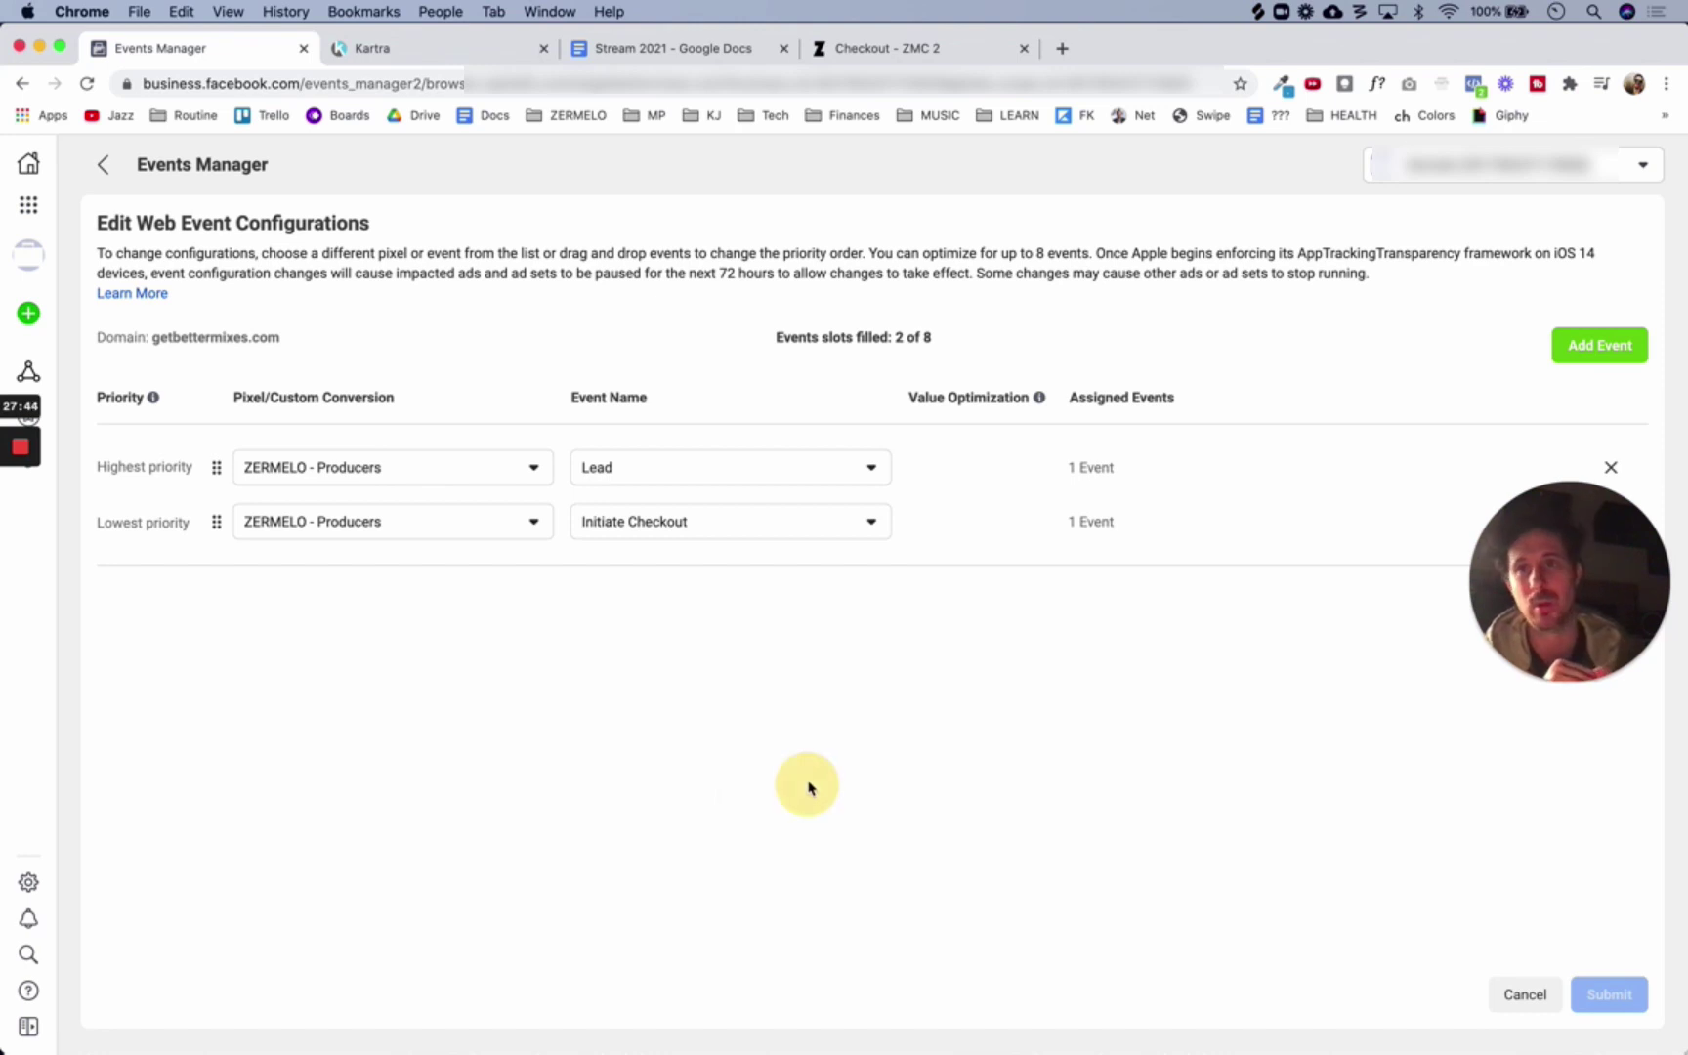
{"action": "left_click", "coordinate": [469, 49]}
{"action": "left_click", "coordinate": [457, 51]}
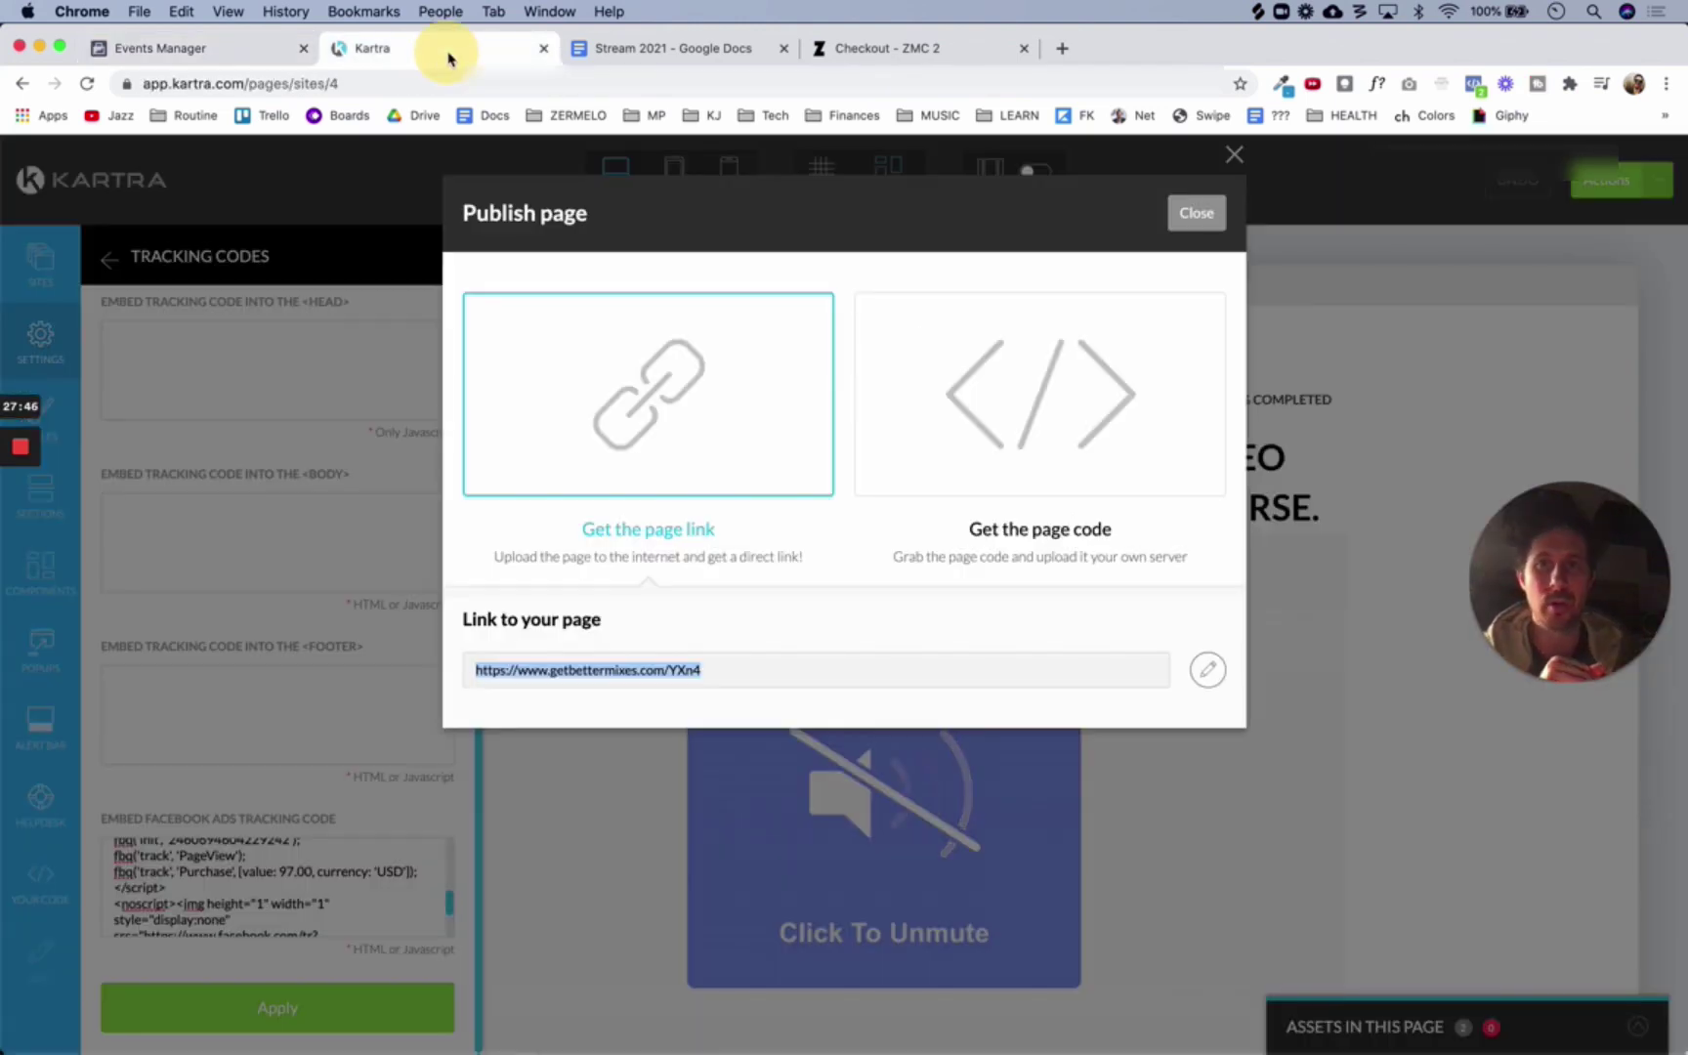
{"action": "left_click_drag", "start_coordinate": [728, 674], "coordinate": [465, 667]}
{"action": "key", "text": "super+c"}
{"action": "key", "text": "super+t"}
{"action": "key", "text": "super+v"}
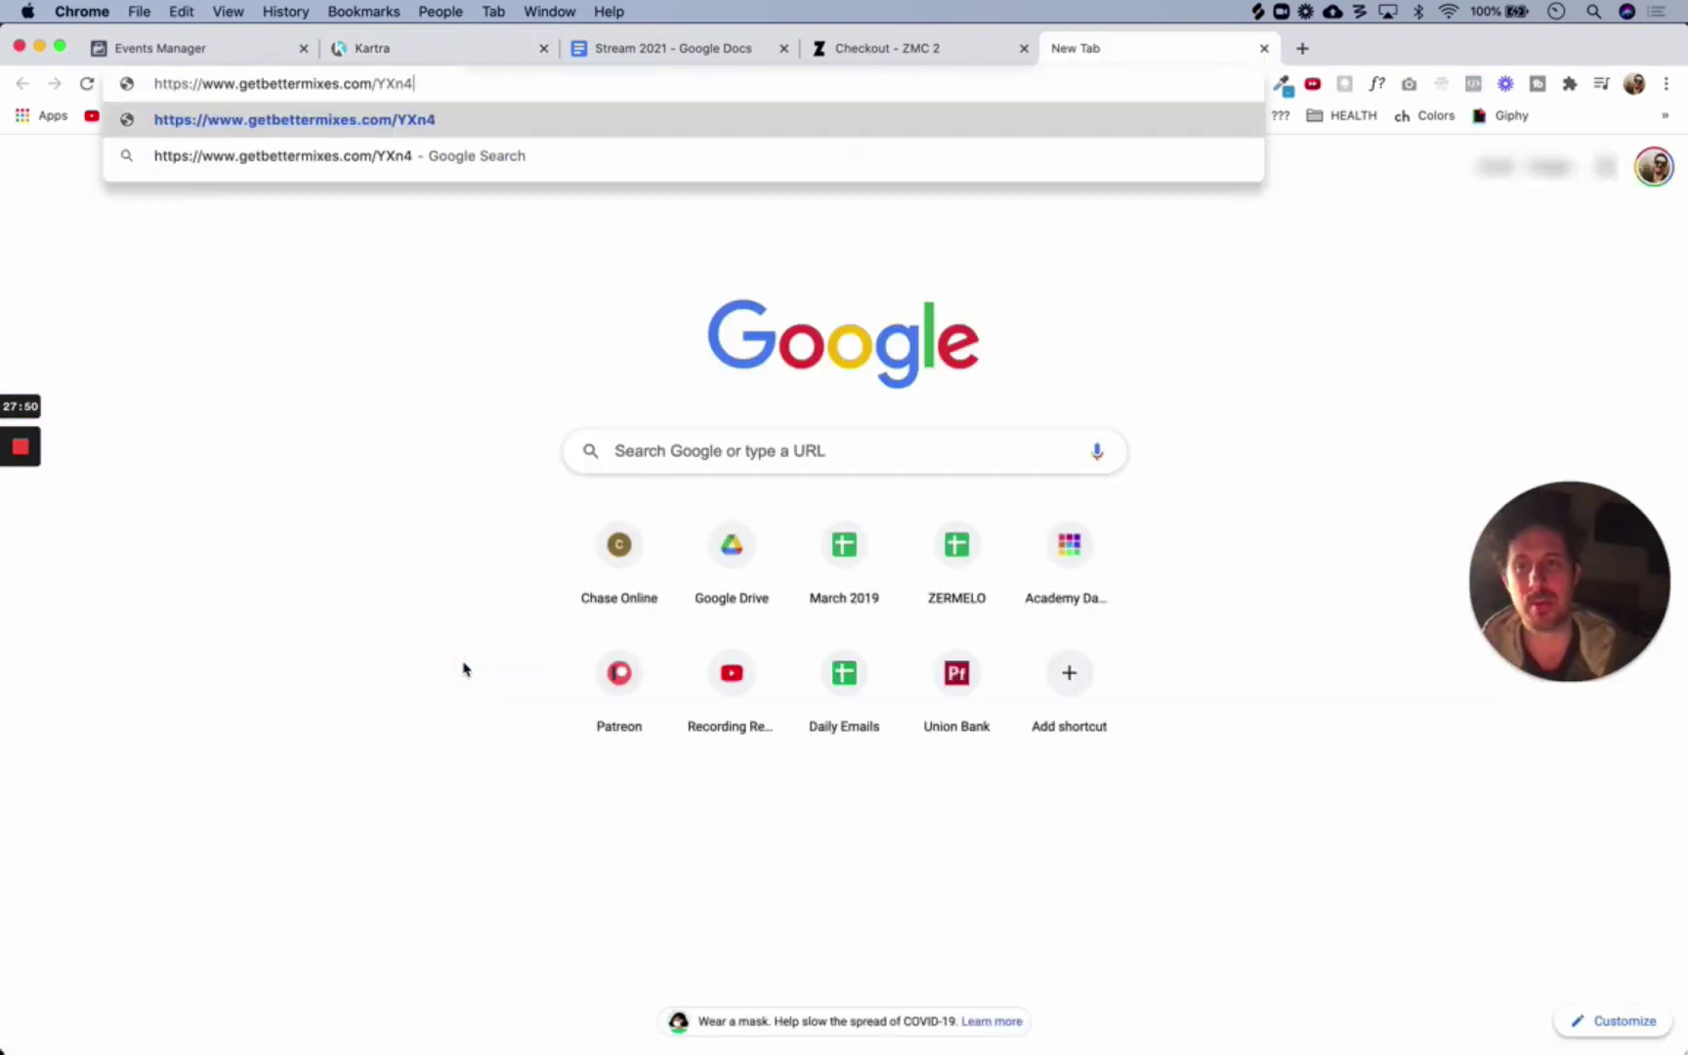
{"action": "key", "text": "Return"}
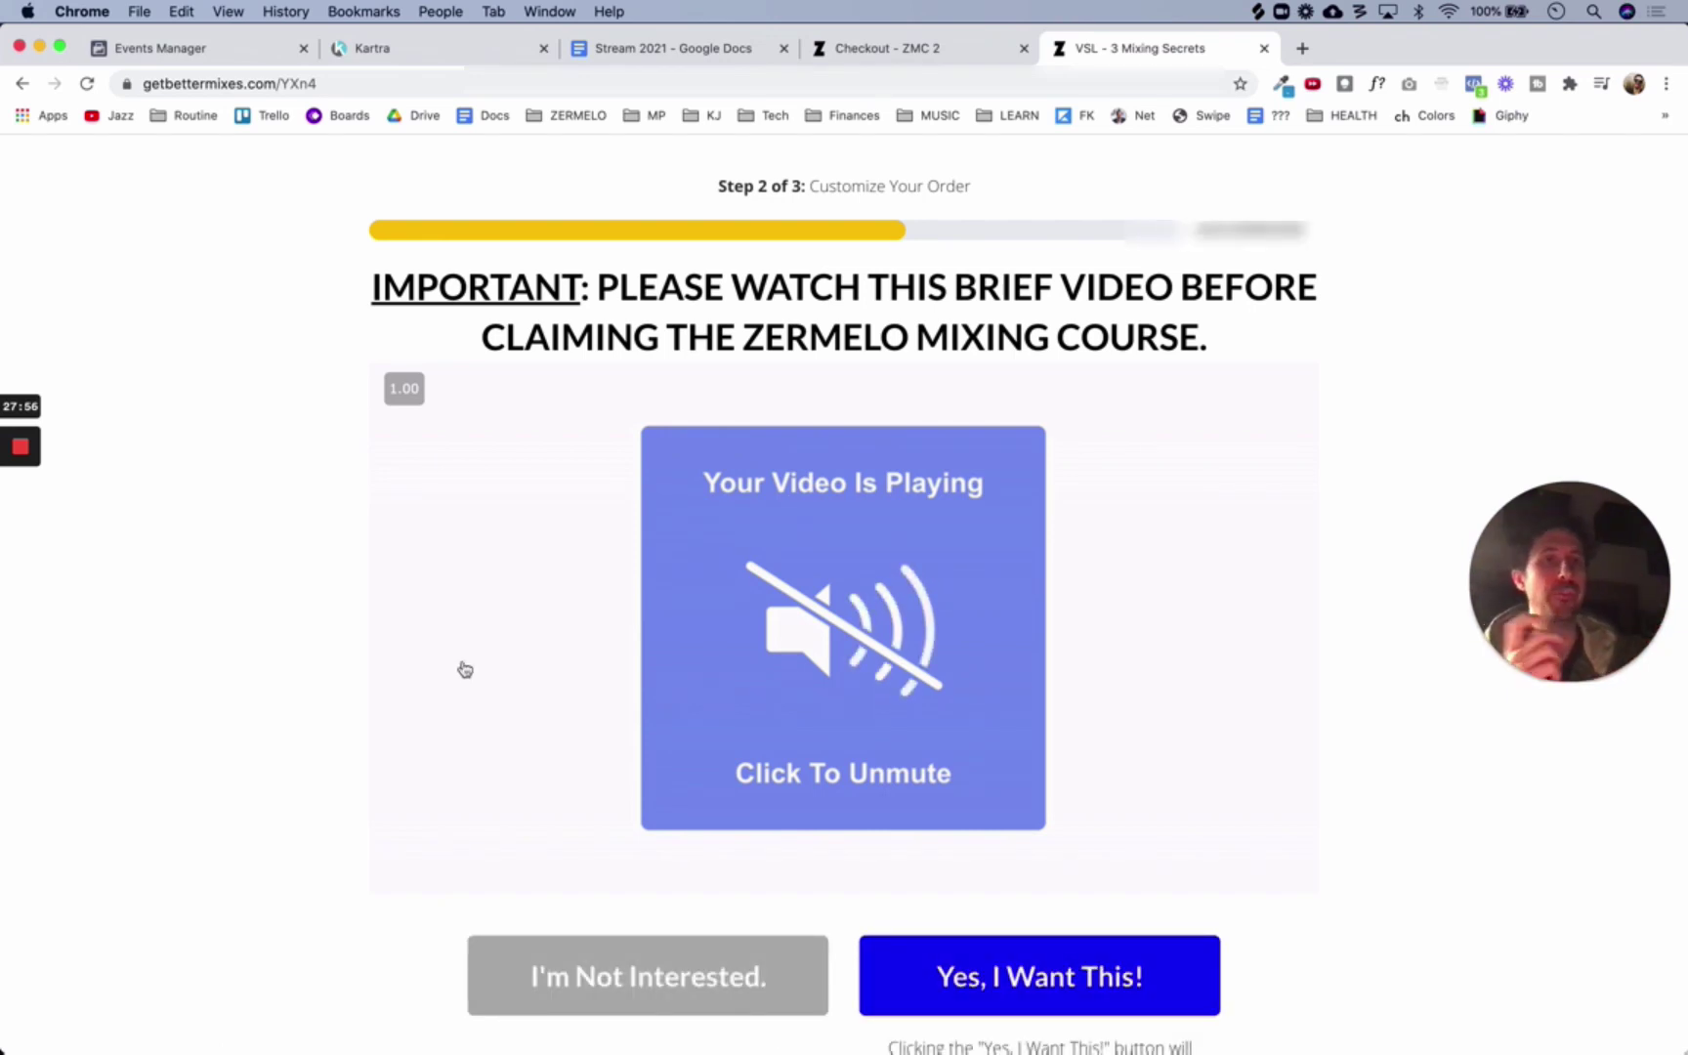
Inspect the Purchase event's custom parameters on the live upsell page with Facebook Pixel Helper, then close the helper
{"action": "left_click", "coordinate": [1472, 85]}
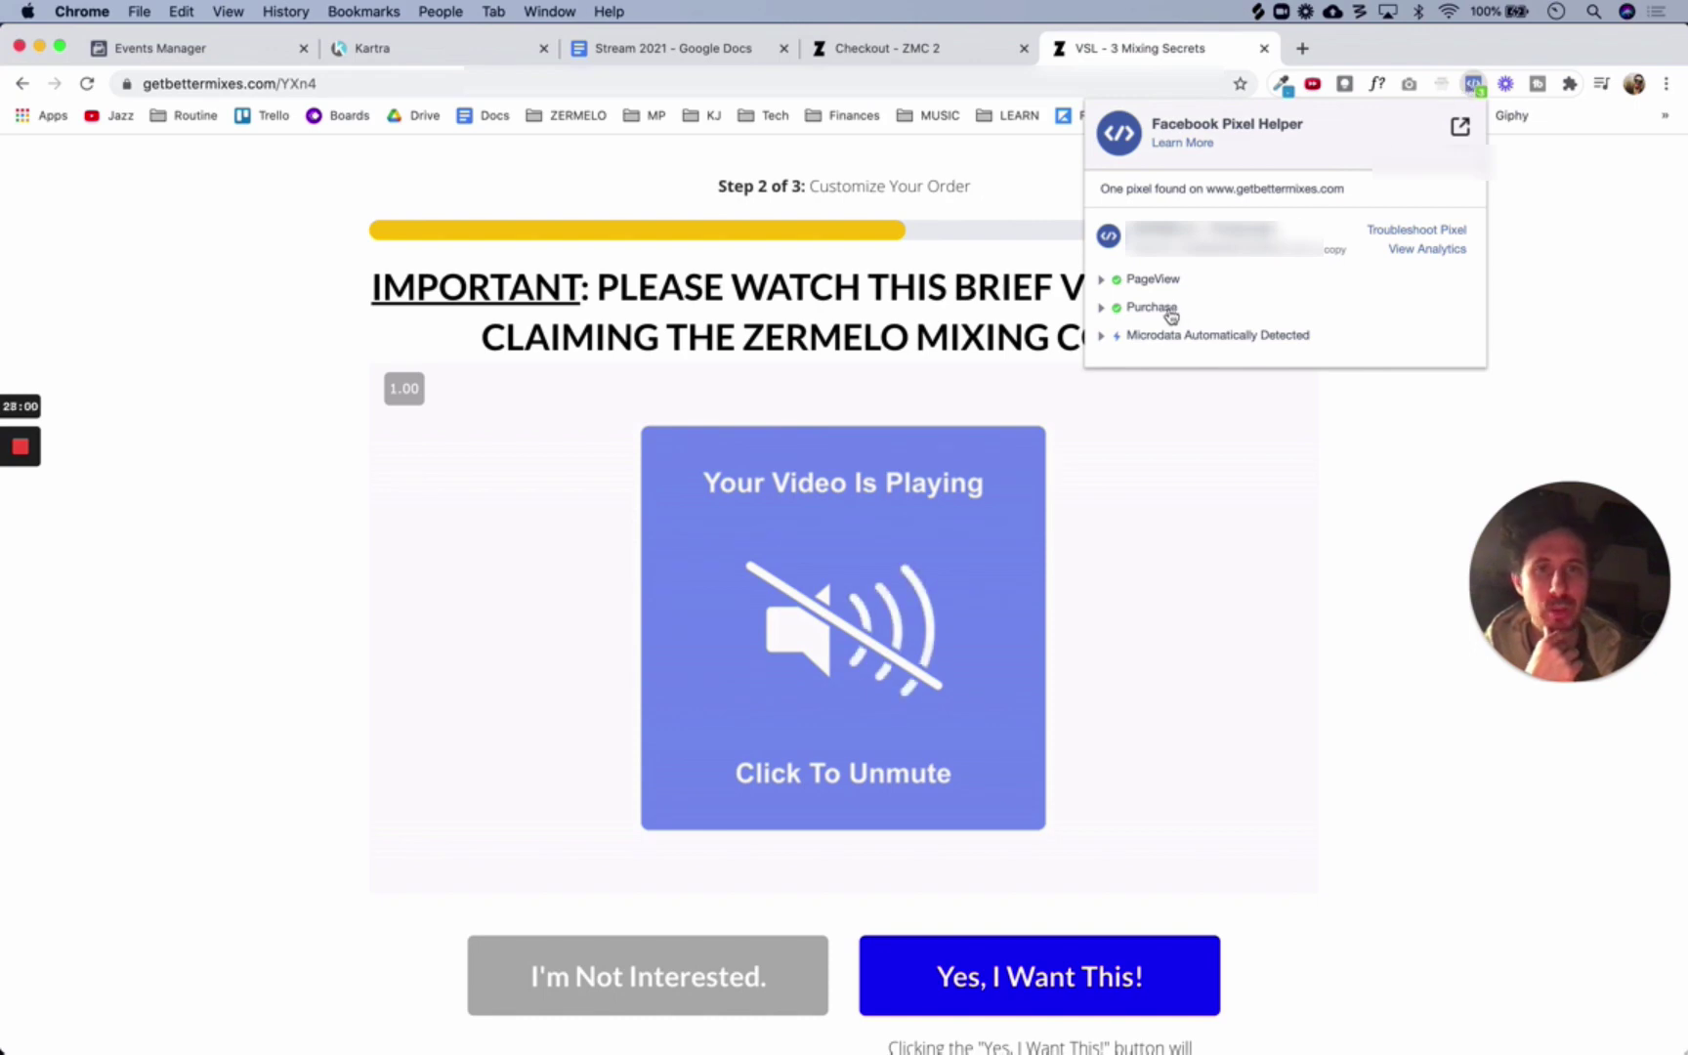
{"action": "left_click", "coordinate": [1117, 309]}
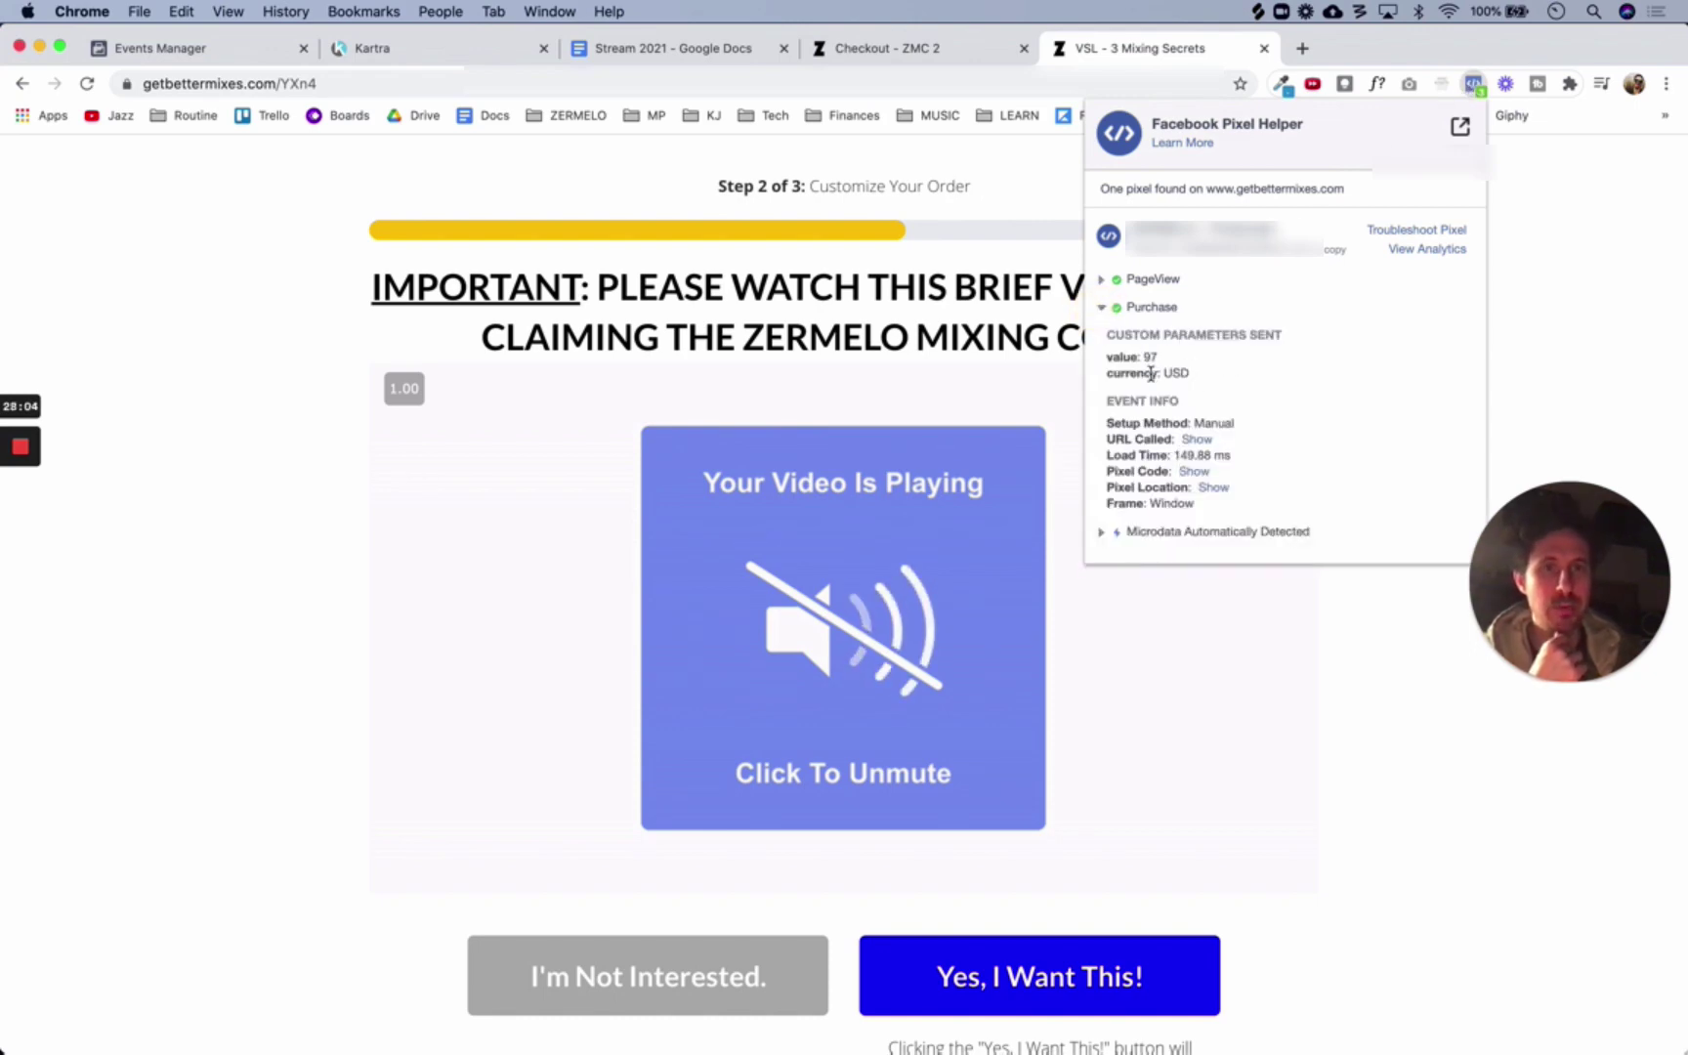
{"action": "left_click", "coordinate": [1104, 309]}
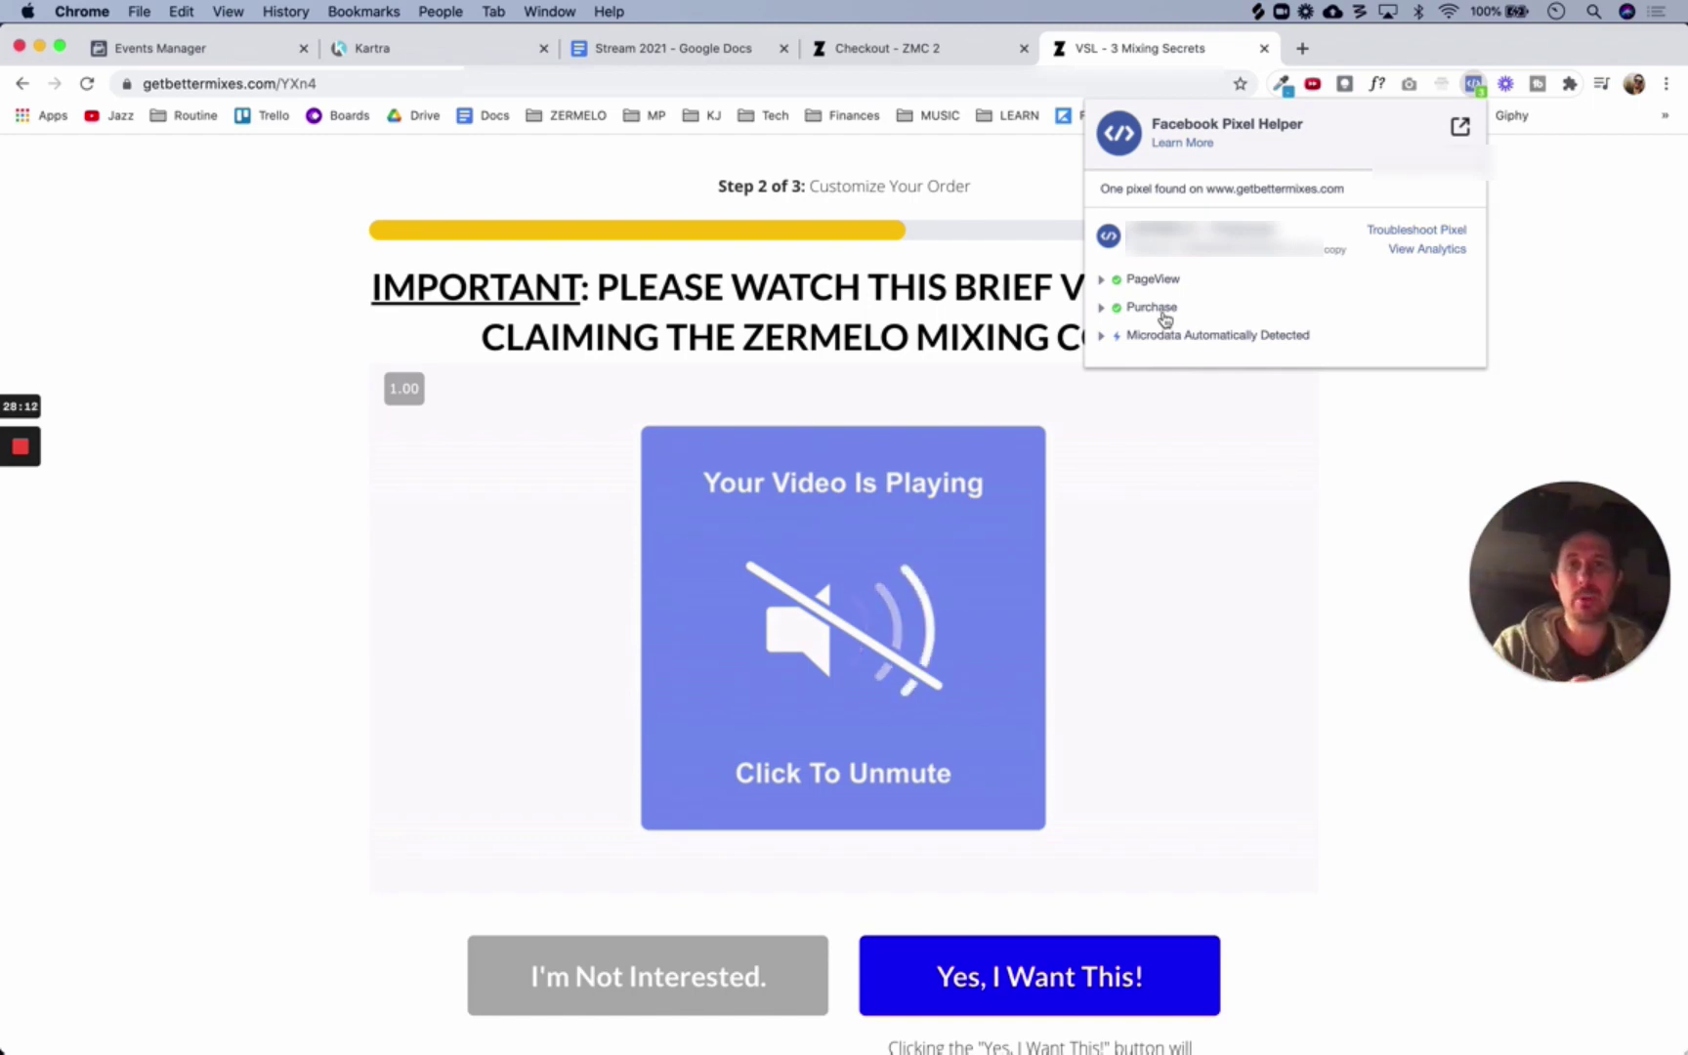
{"action": "left_click", "coordinate": [252, 386]}
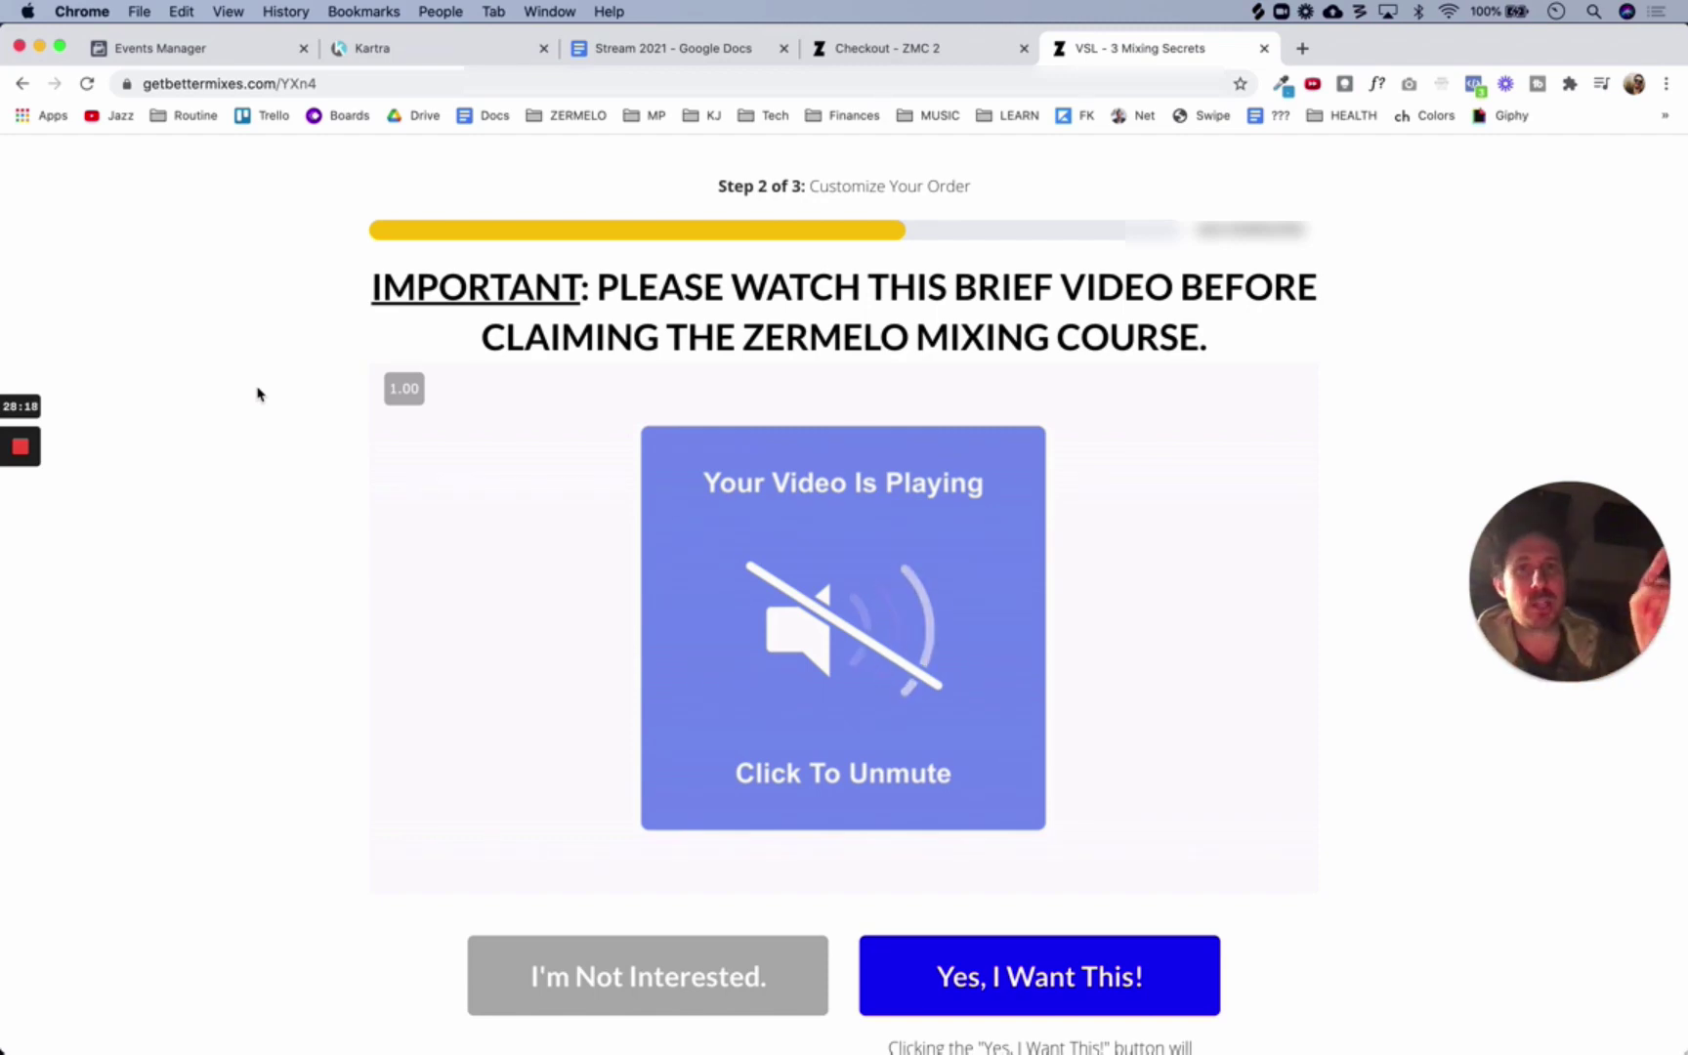
Switch to Events Manager and leave the web event configurations for the ZERMELO - Producers pixel's data source overview
{"action": "left_click", "coordinate": [193, 51]}
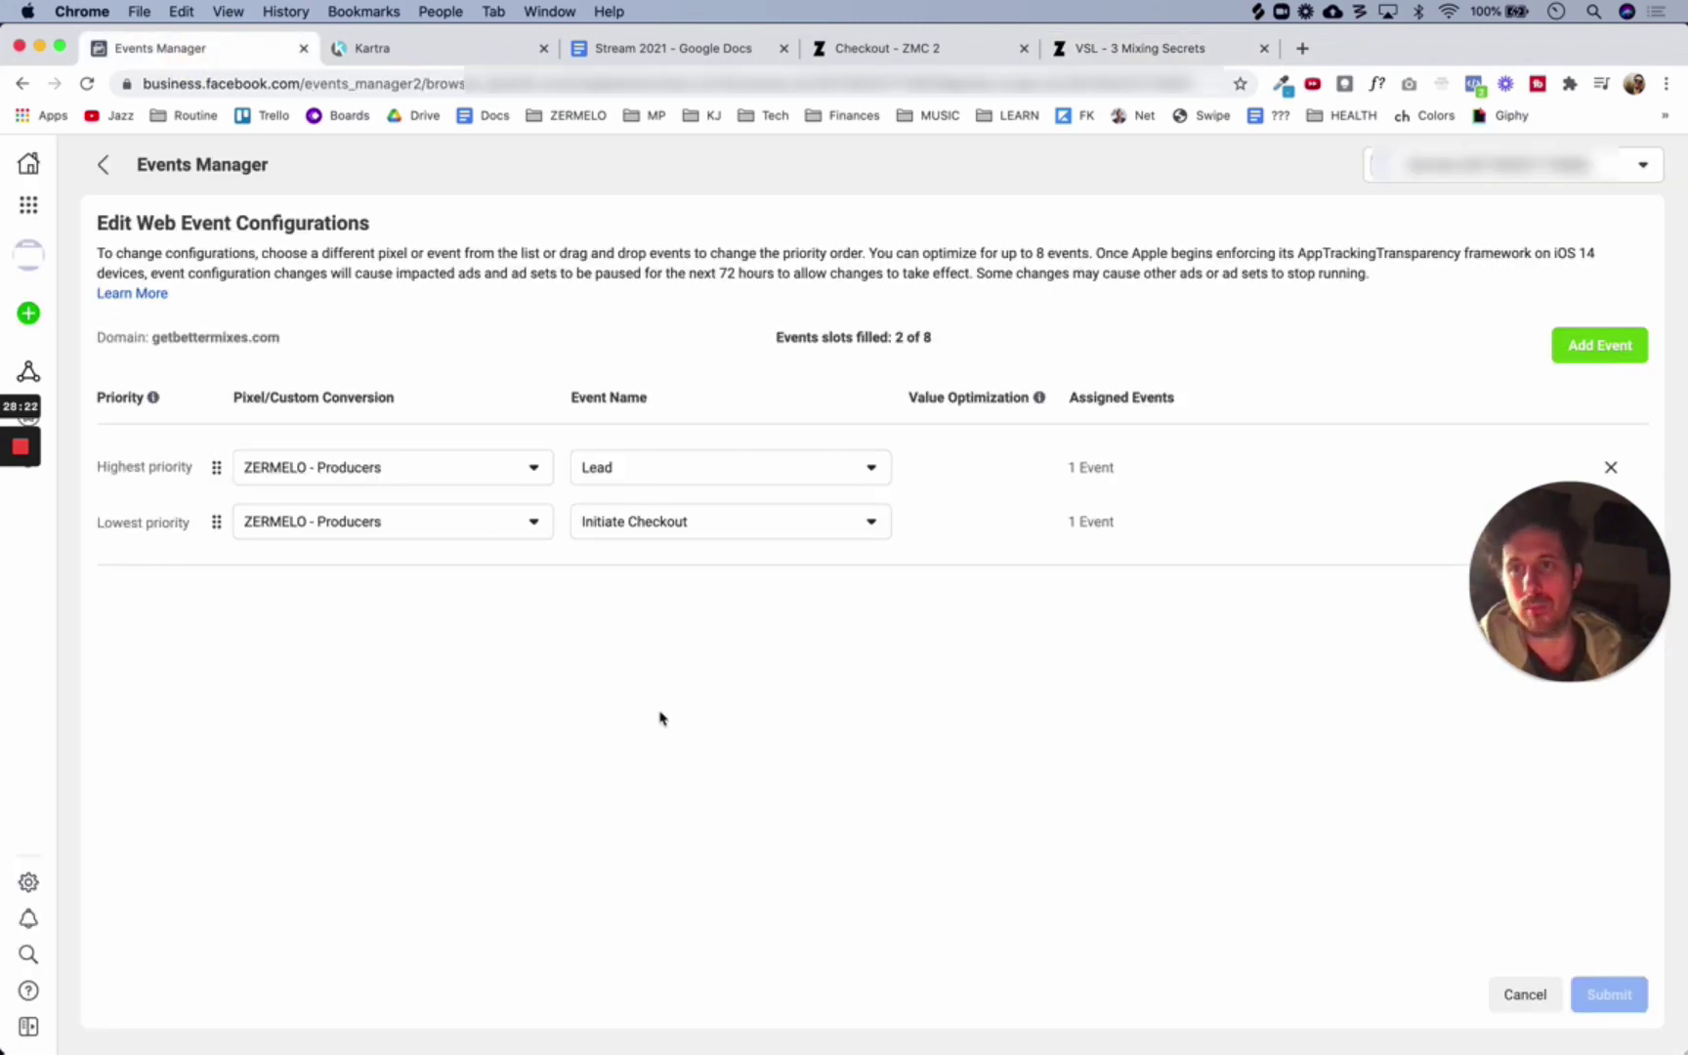
{"action": "left_click", "coordinate": [29, 207]}
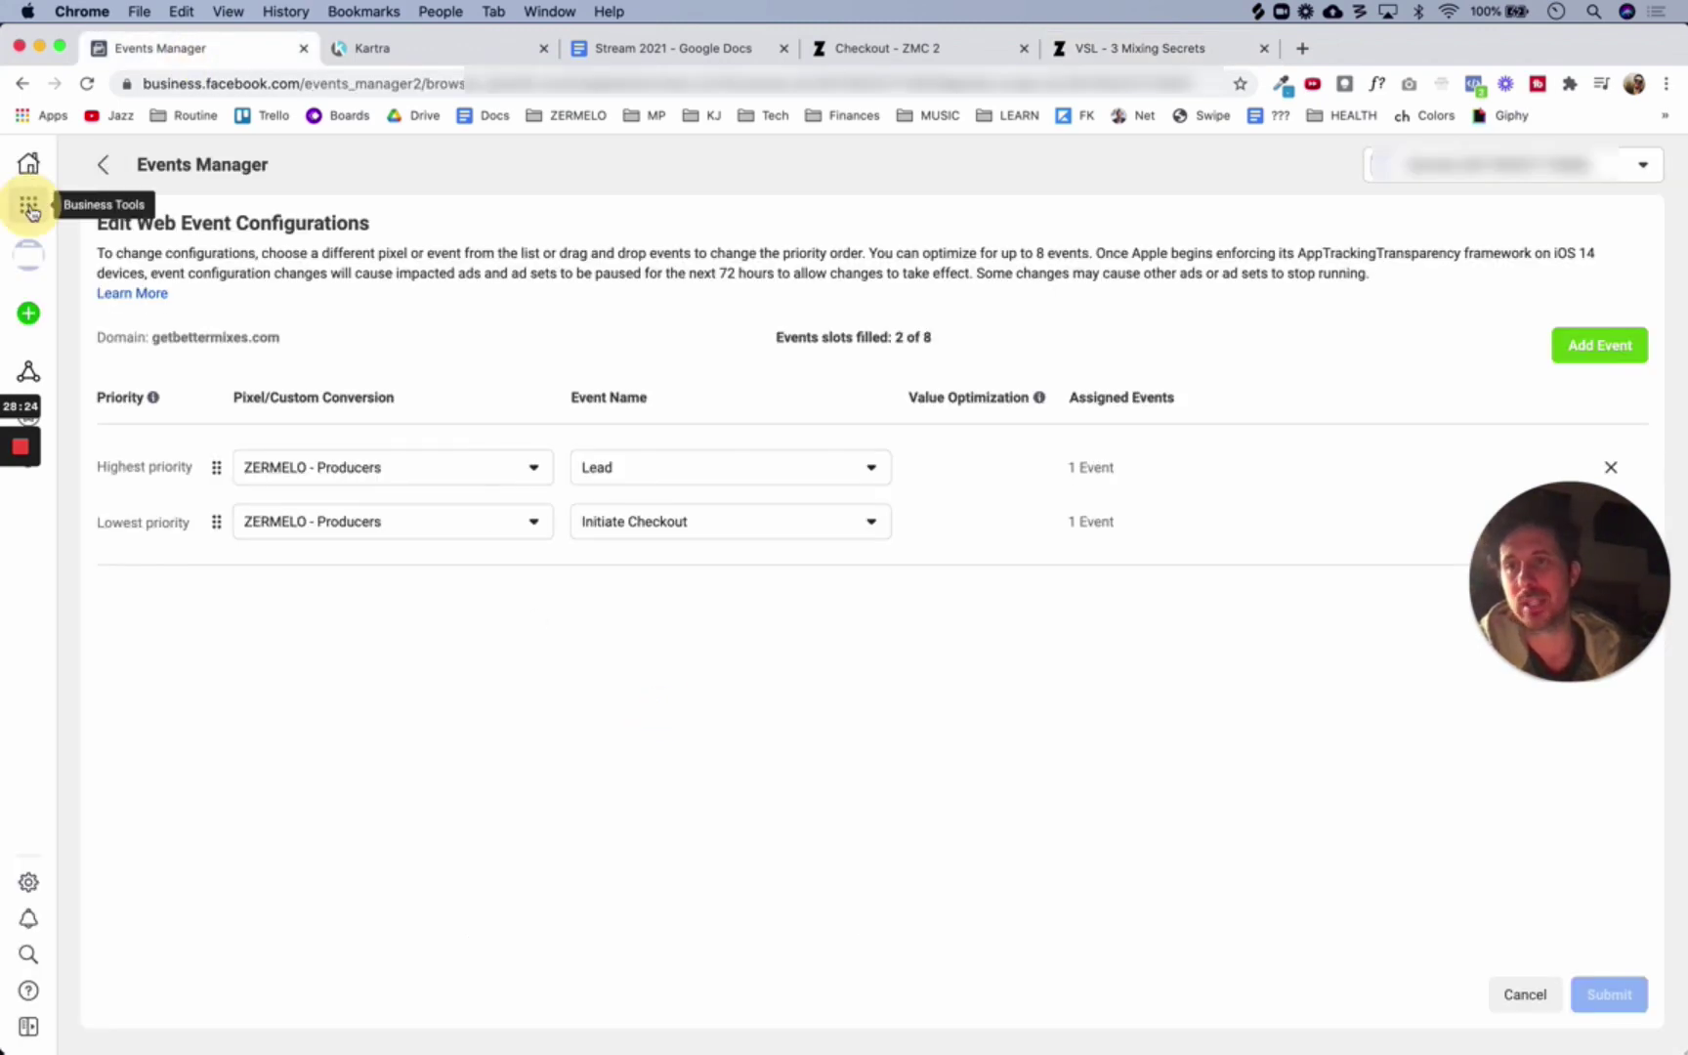
{"action": "left_click", "coordinate": [271, 276]}
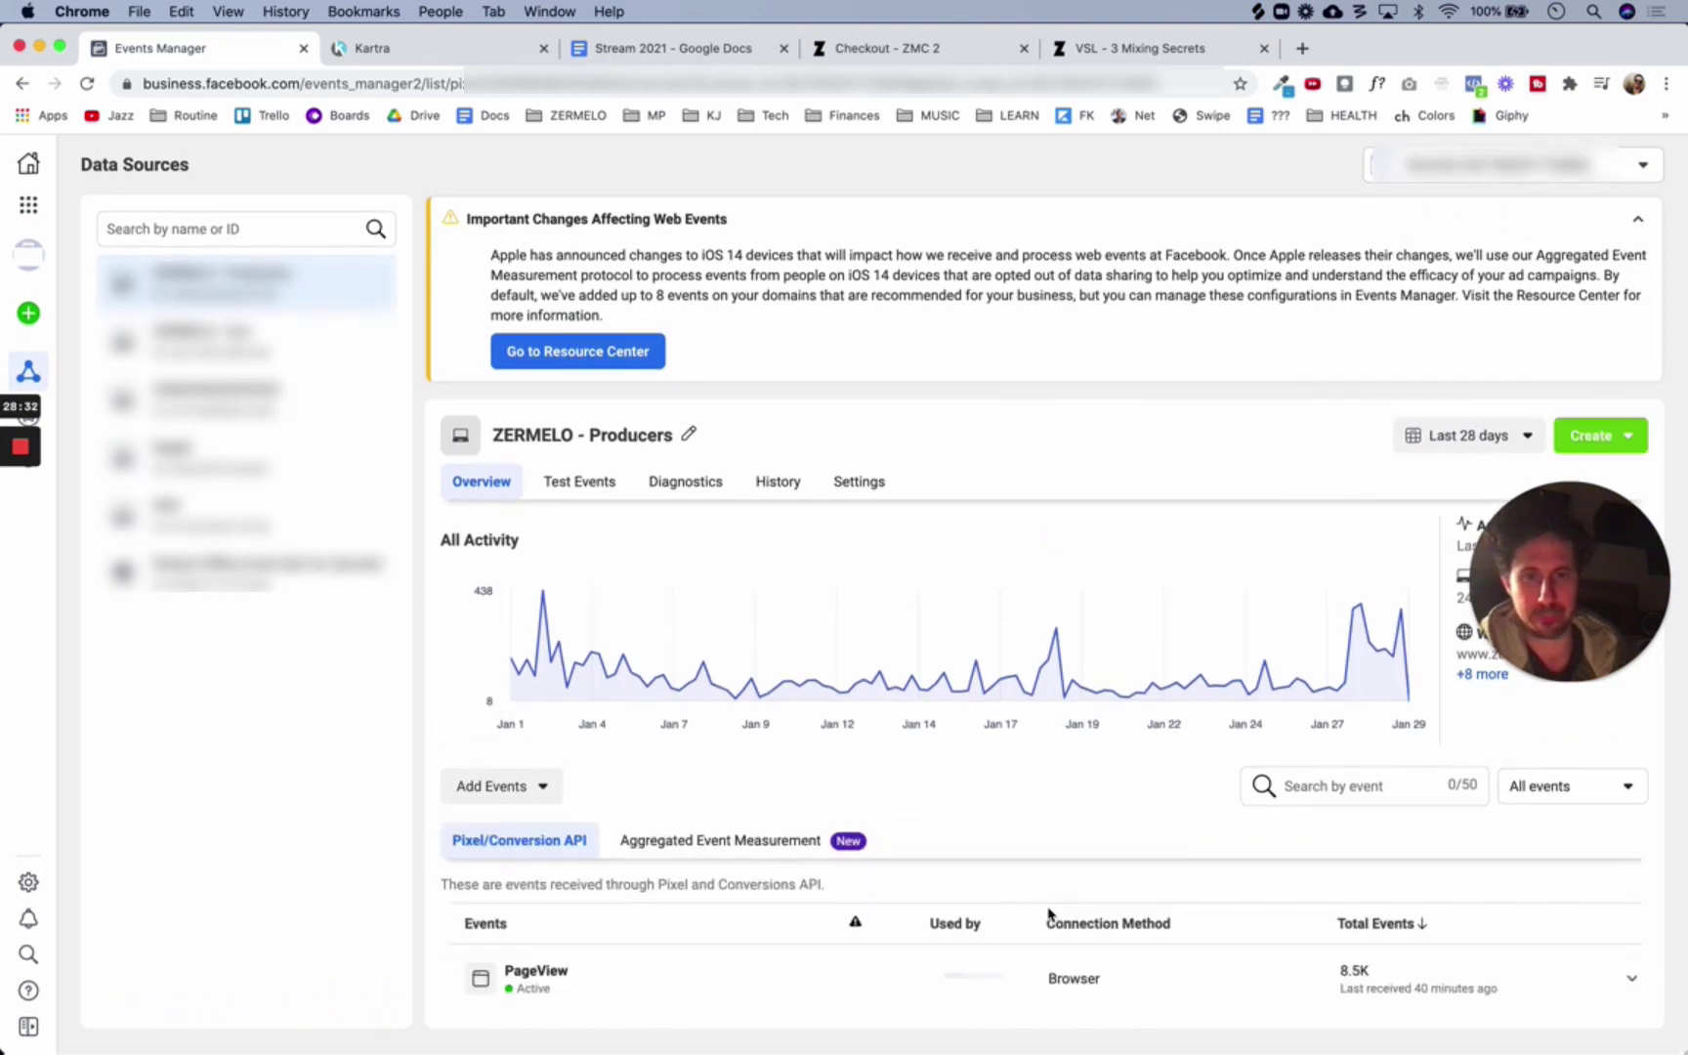
Expand the Purchase event, check its activity graph and recent activities, and close the details
{"action": "scroll", "coordinate": [1123, 980], "scroll_direction": "down", "scroll_amount": 5}
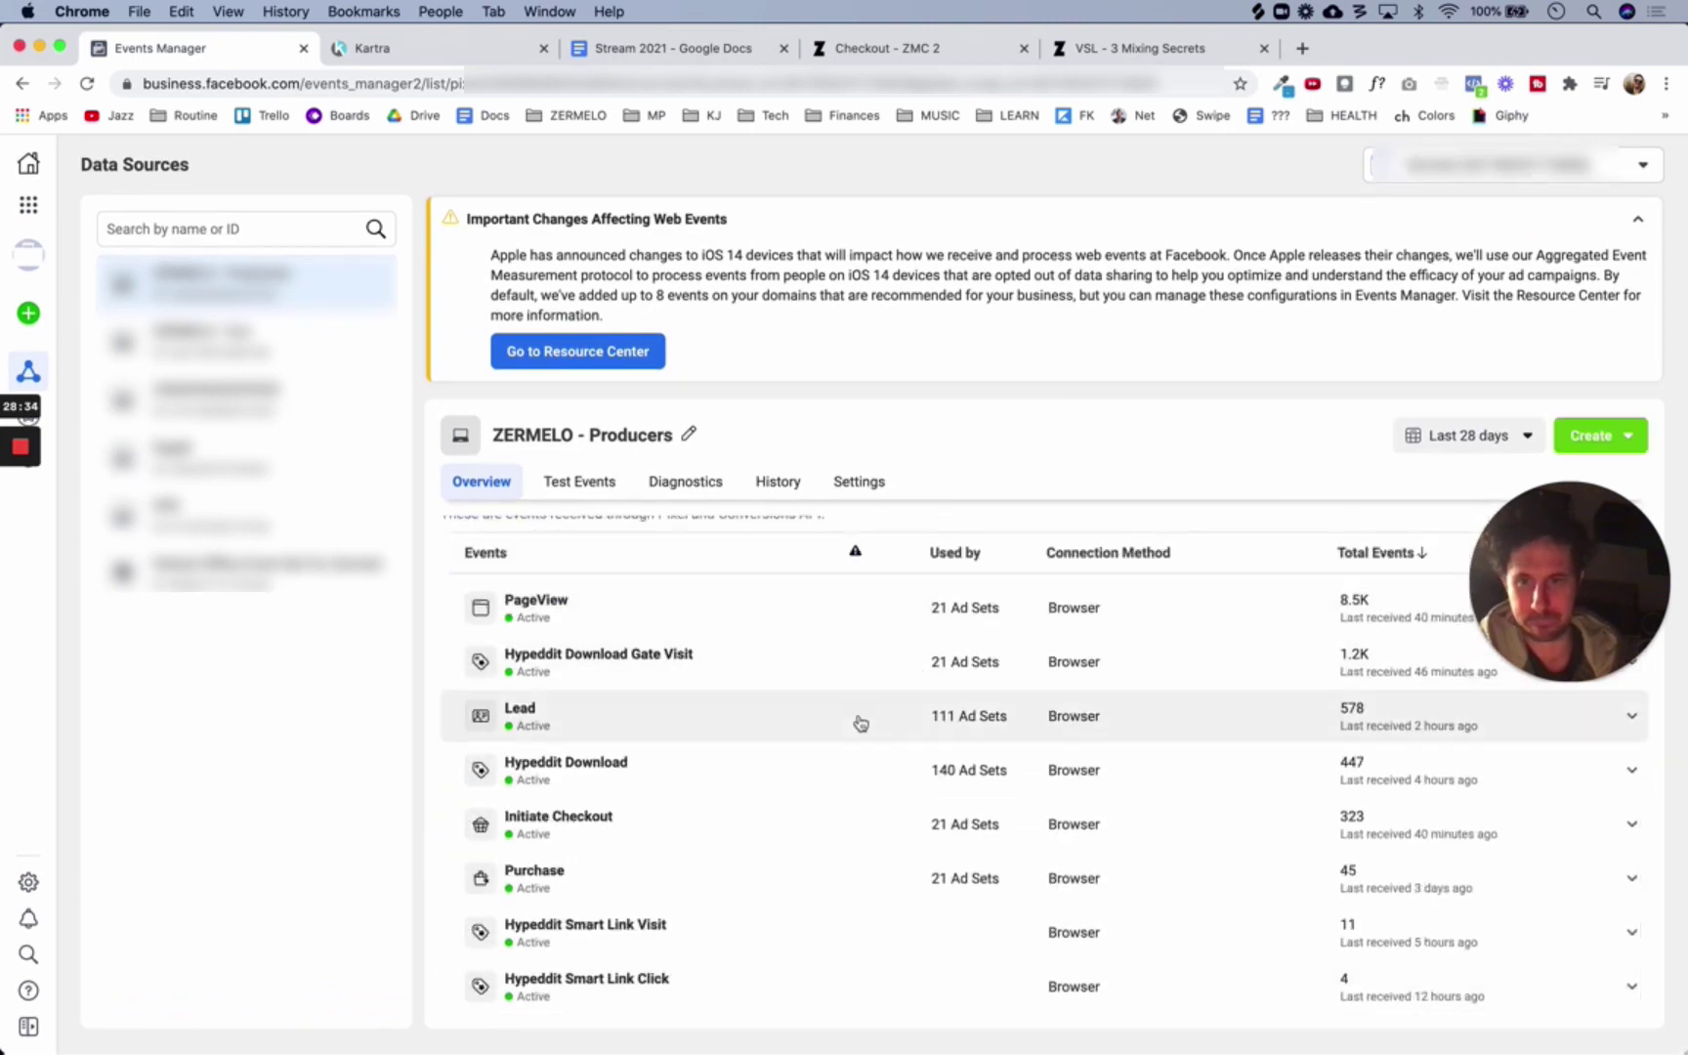
{"action": "left_click", "coordinate": [1630, 879]}
{"action": "scroll", "coordinate": [1164, 876], "scroll_direction": "down", "scroll_amount": 3}
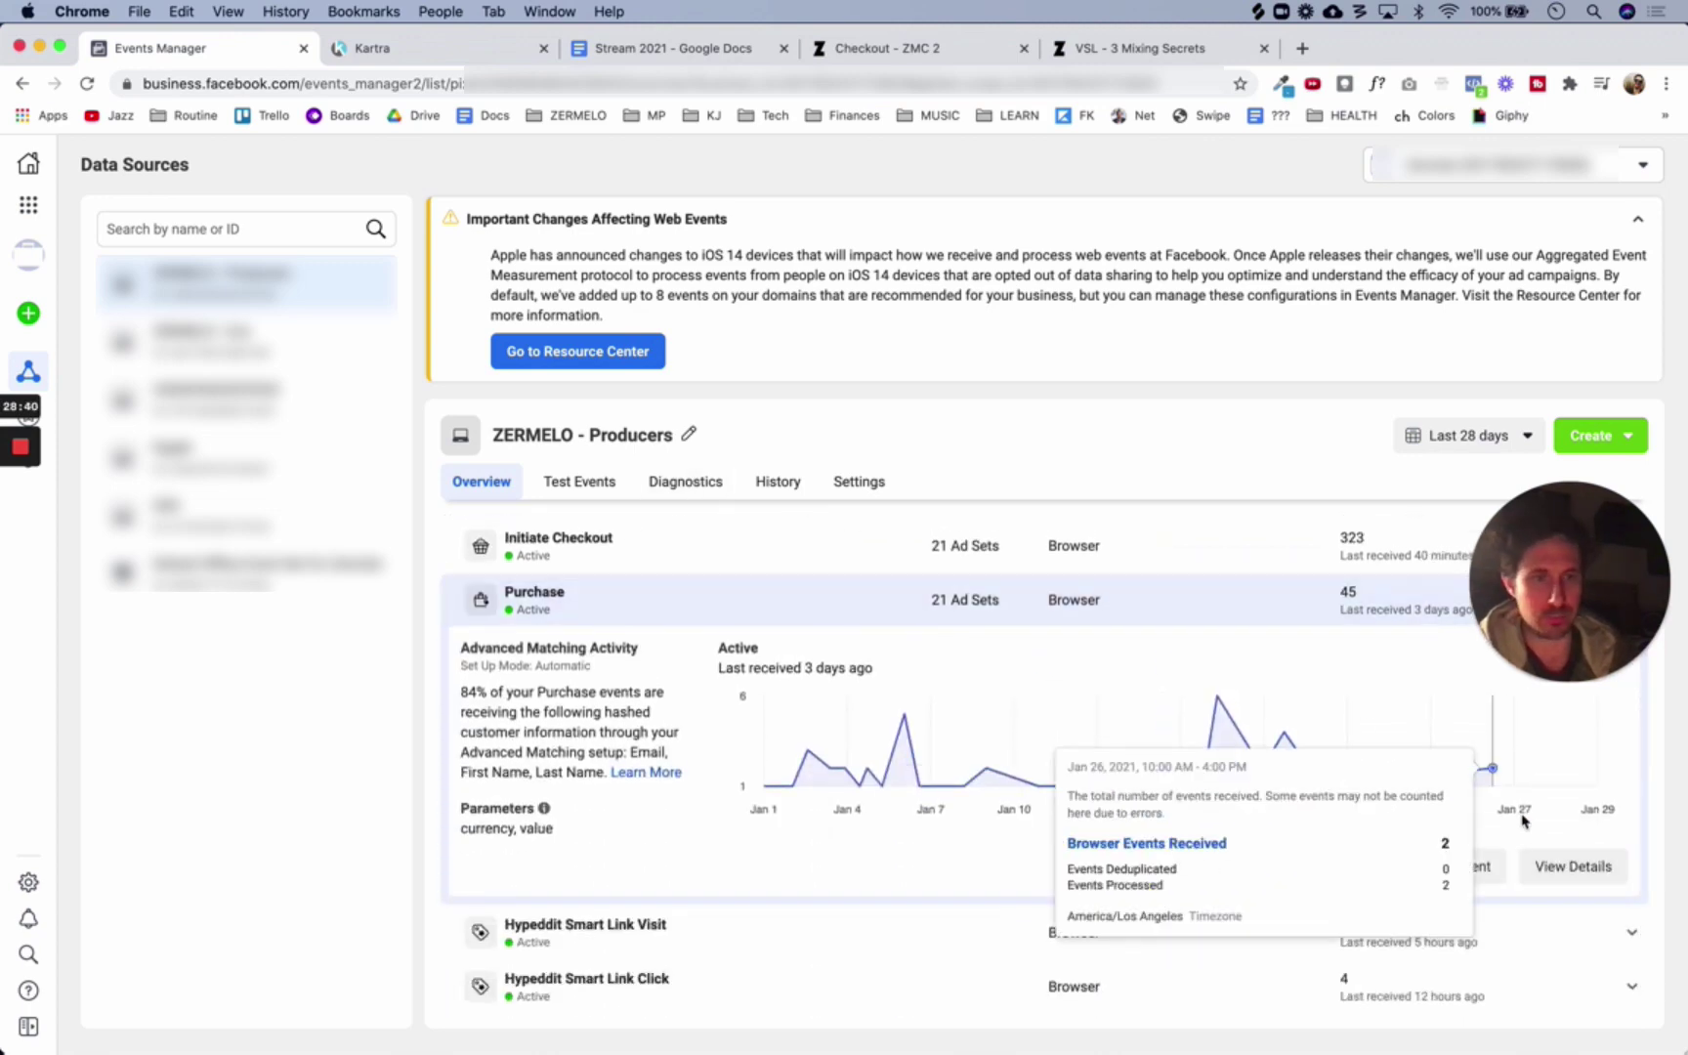
{"action": "left_click", "coordinate": [1581, 867]}
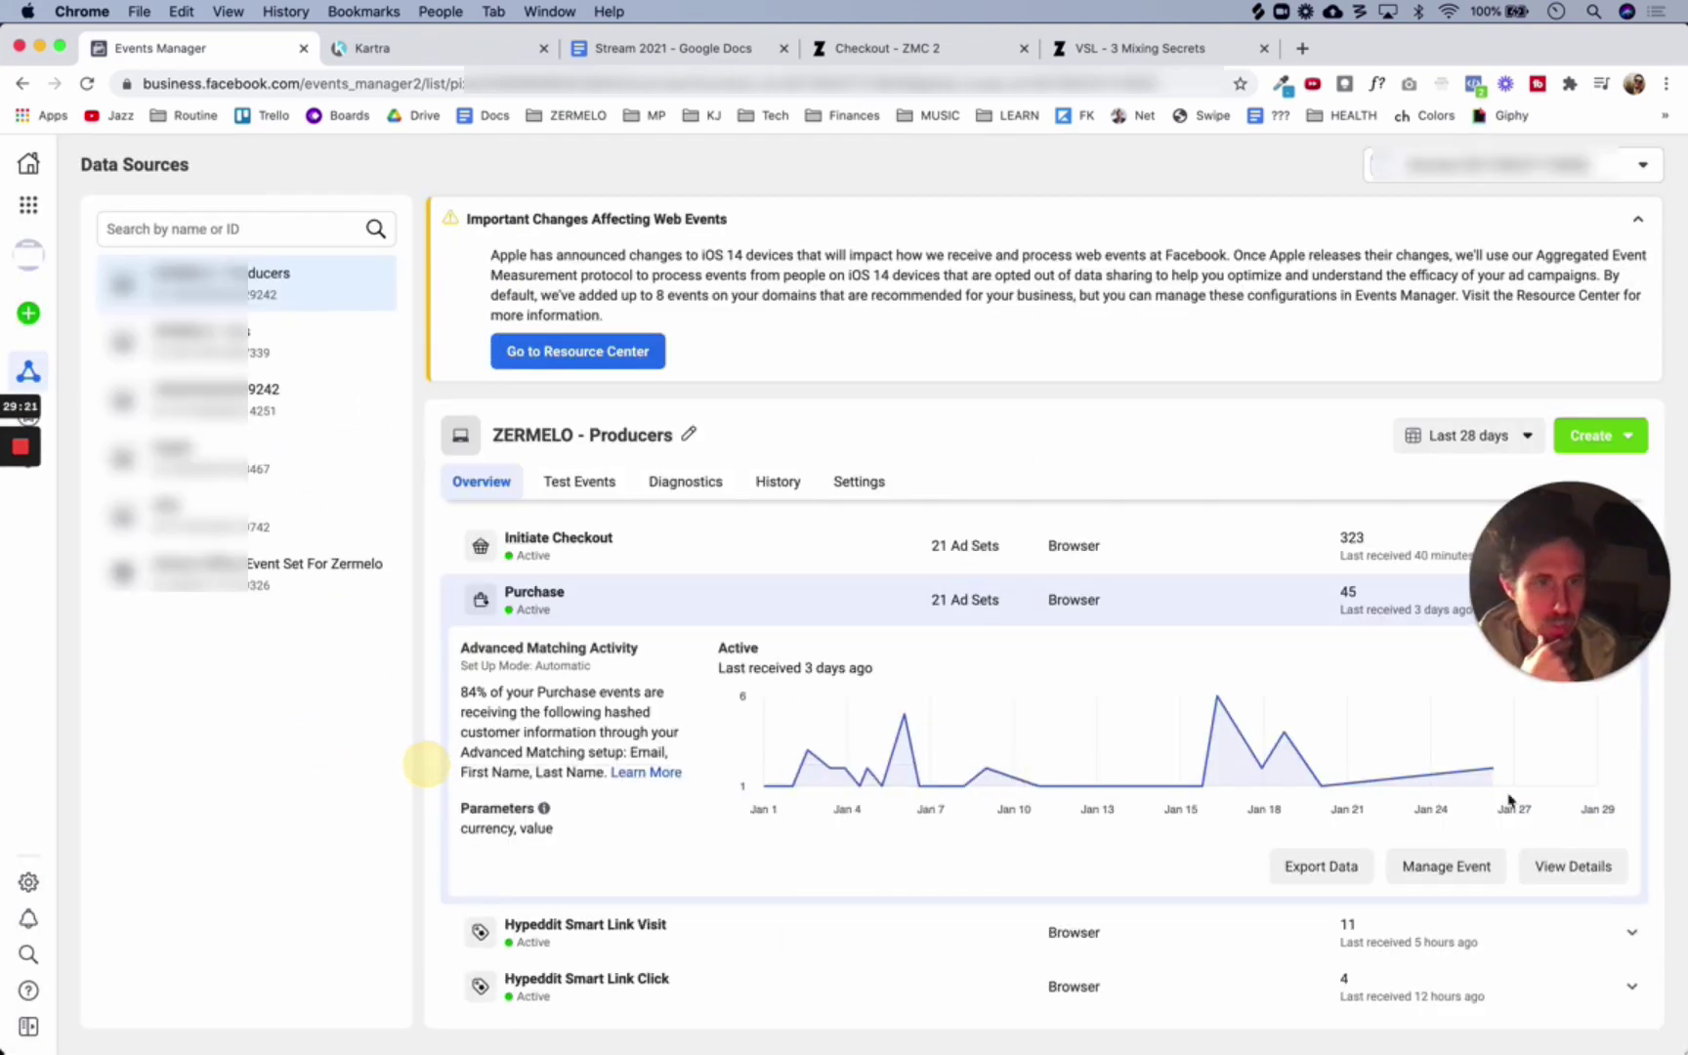
{"action": "mouse_move", "coordinate": [1505, 775]}
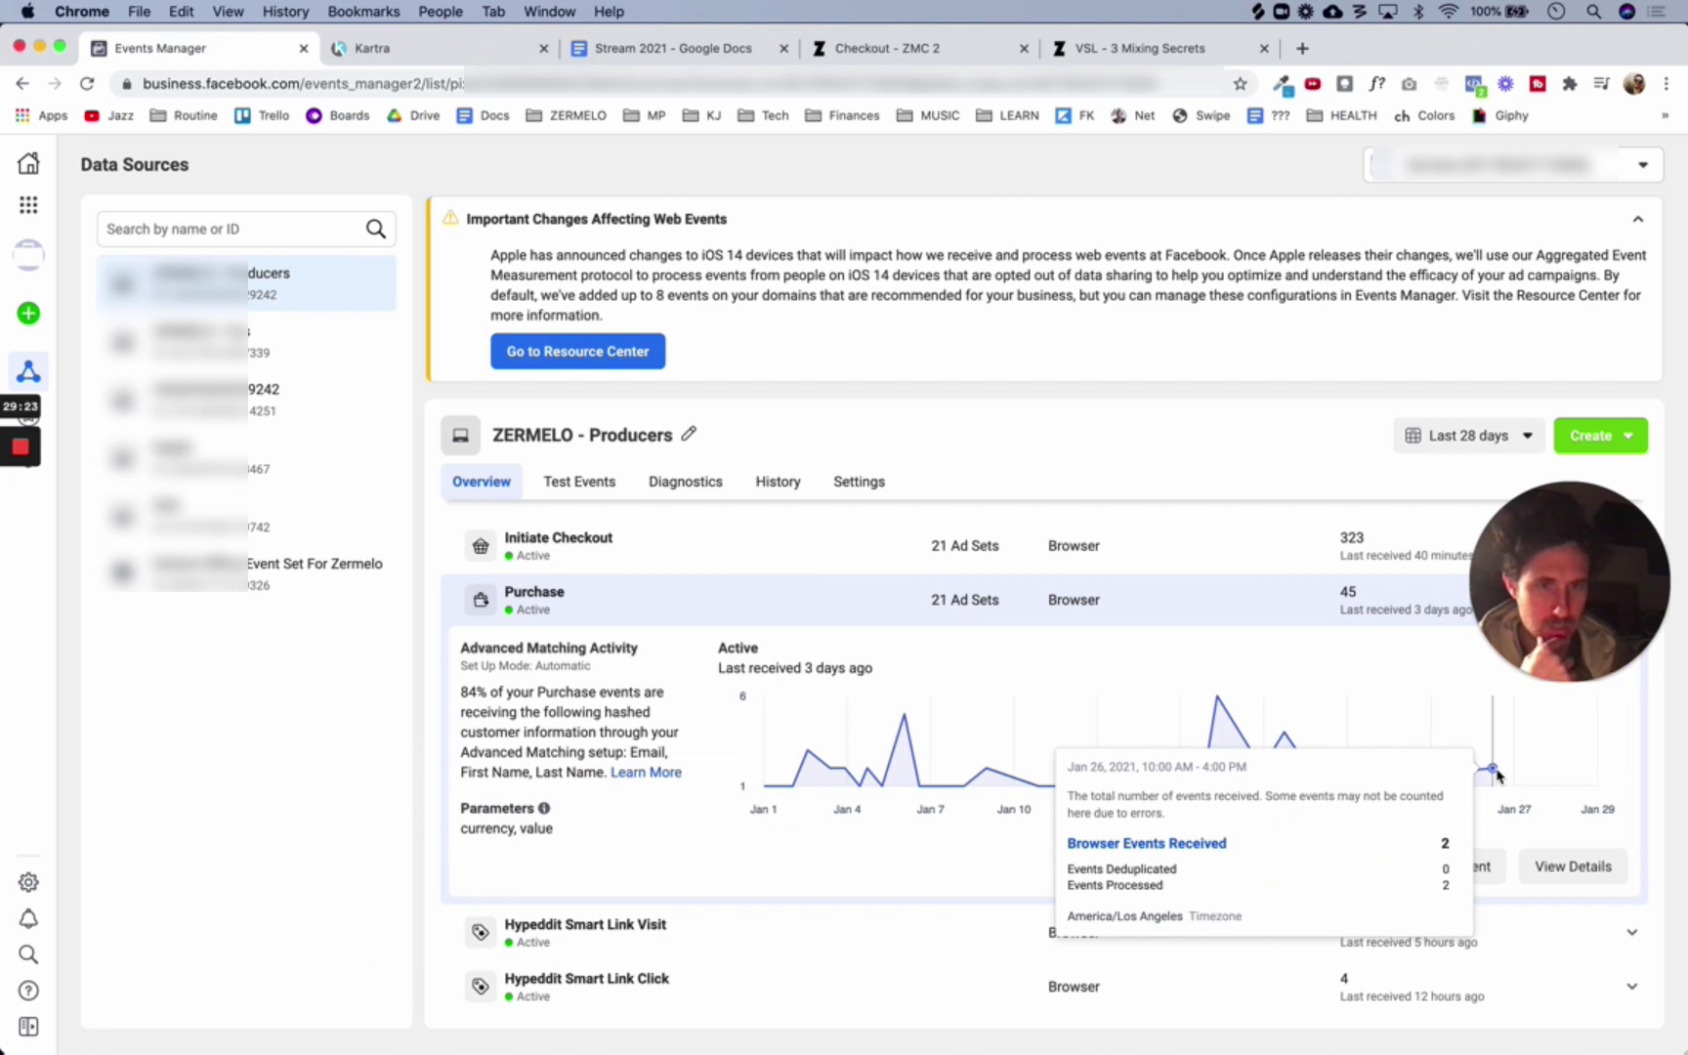
{"action": "left_click", "coordinate": [1571, 867]}
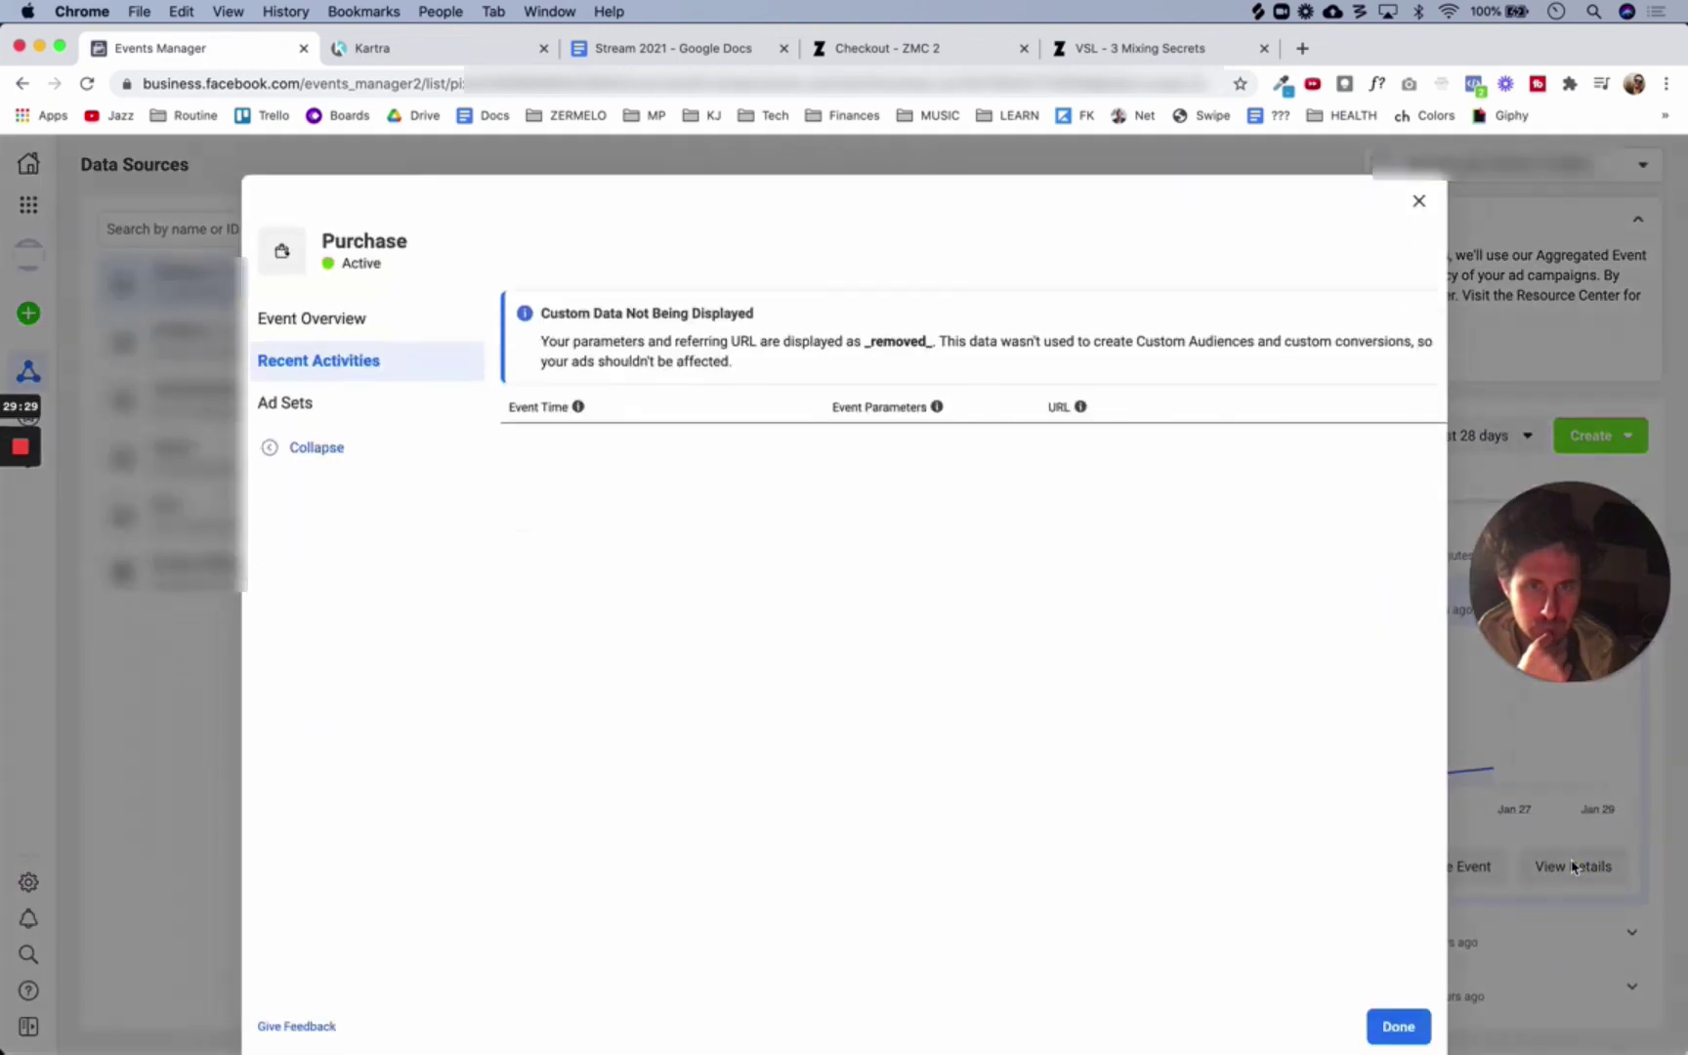
{"action": "left_click", "coordinate": [1413, 213]}
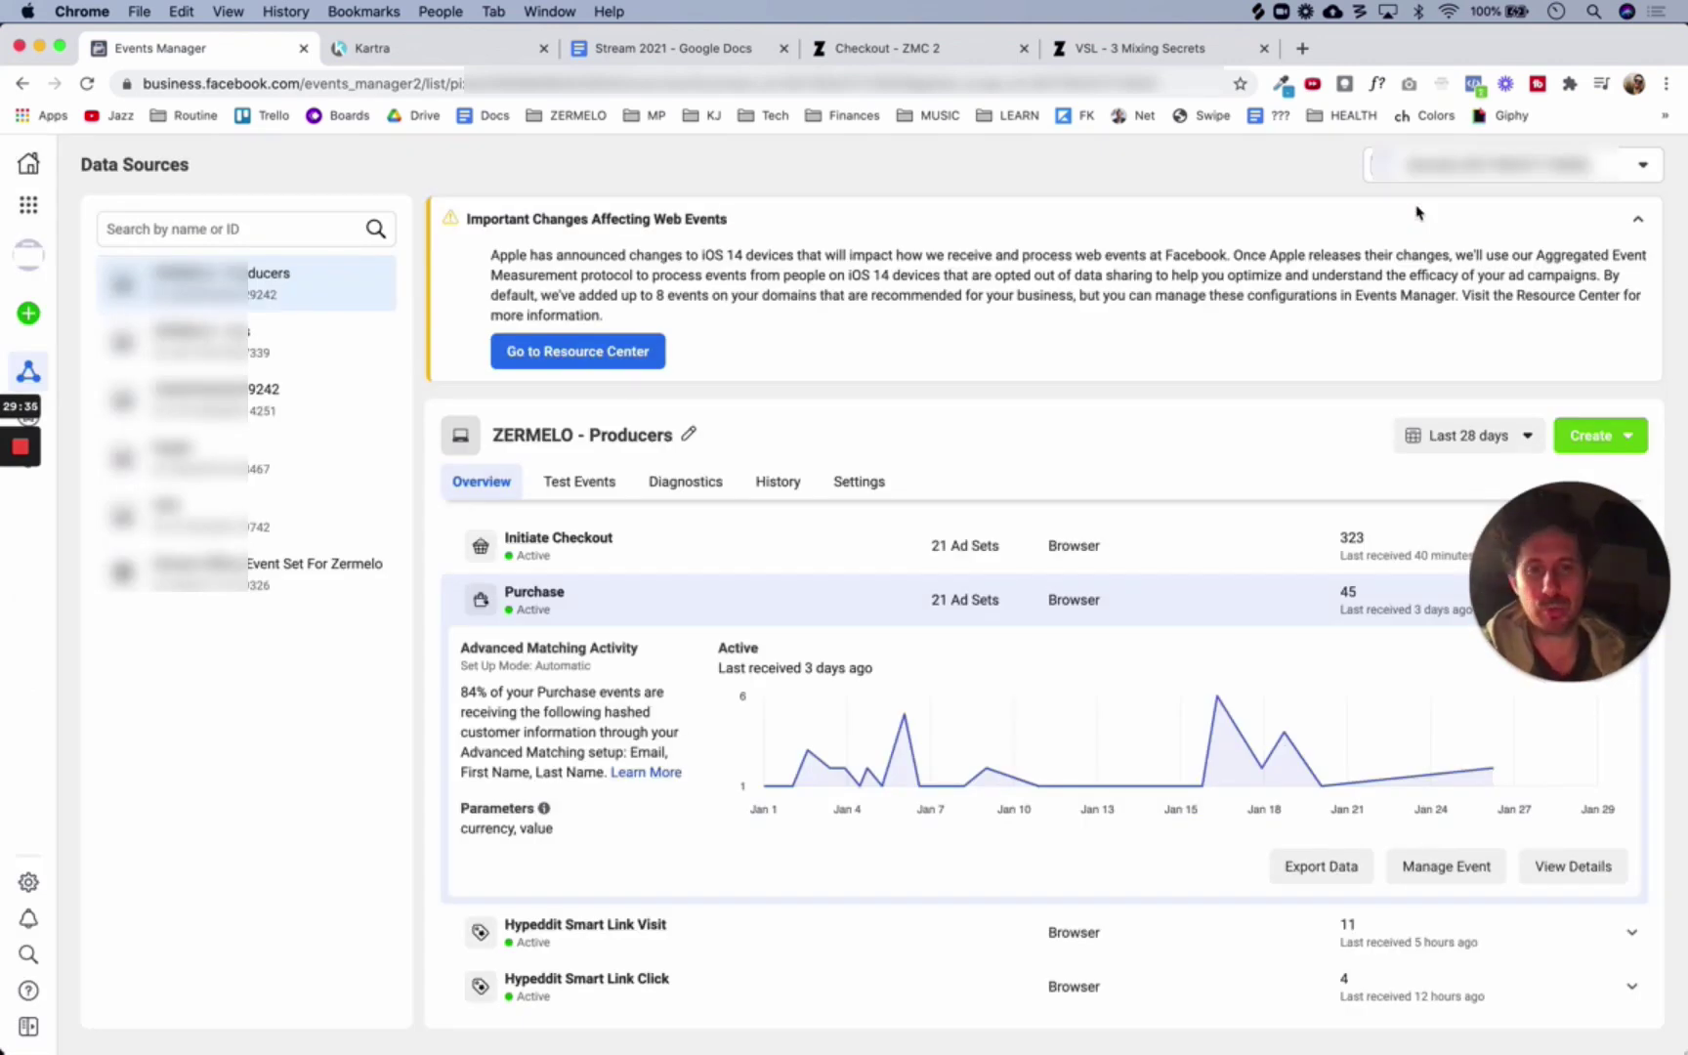
Collapse the Purchase event and open the recent activities of the Initiate Checkout event
{"action": "left_click_drag", "start_coordinate": [1587, 596], "coordinate": [1587, 288]}
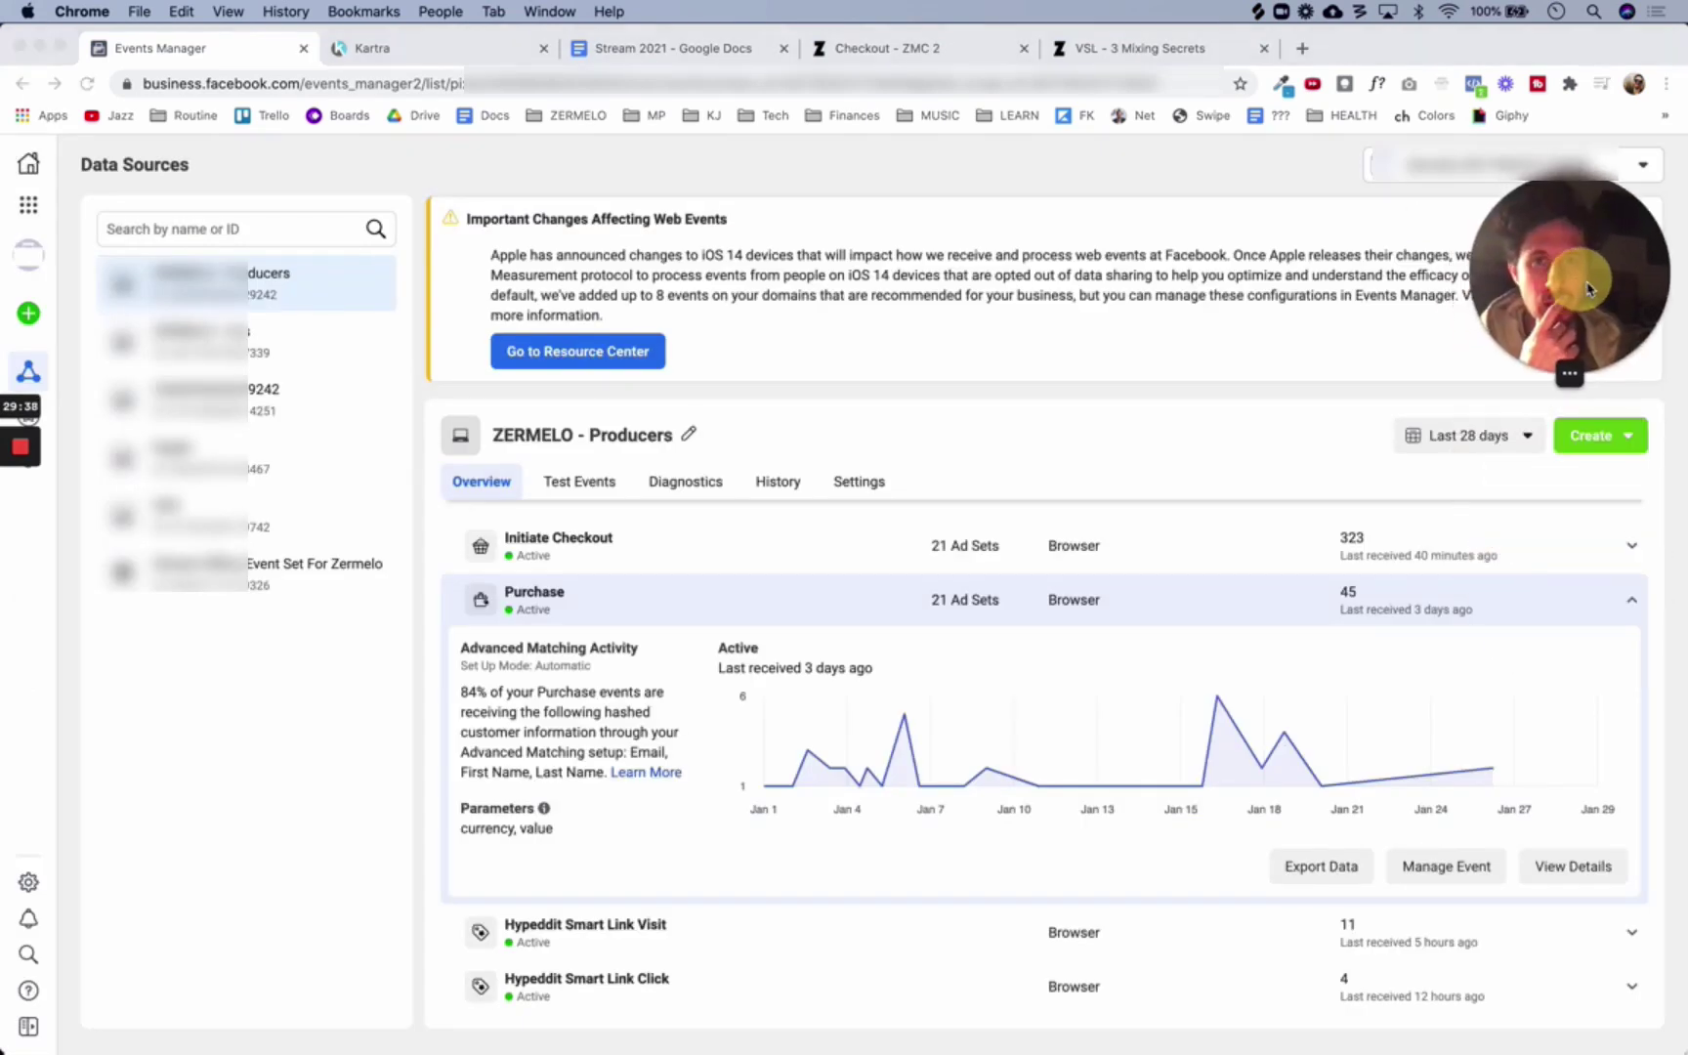
{"action": "left_click", "coordinate": [1630, 599]}
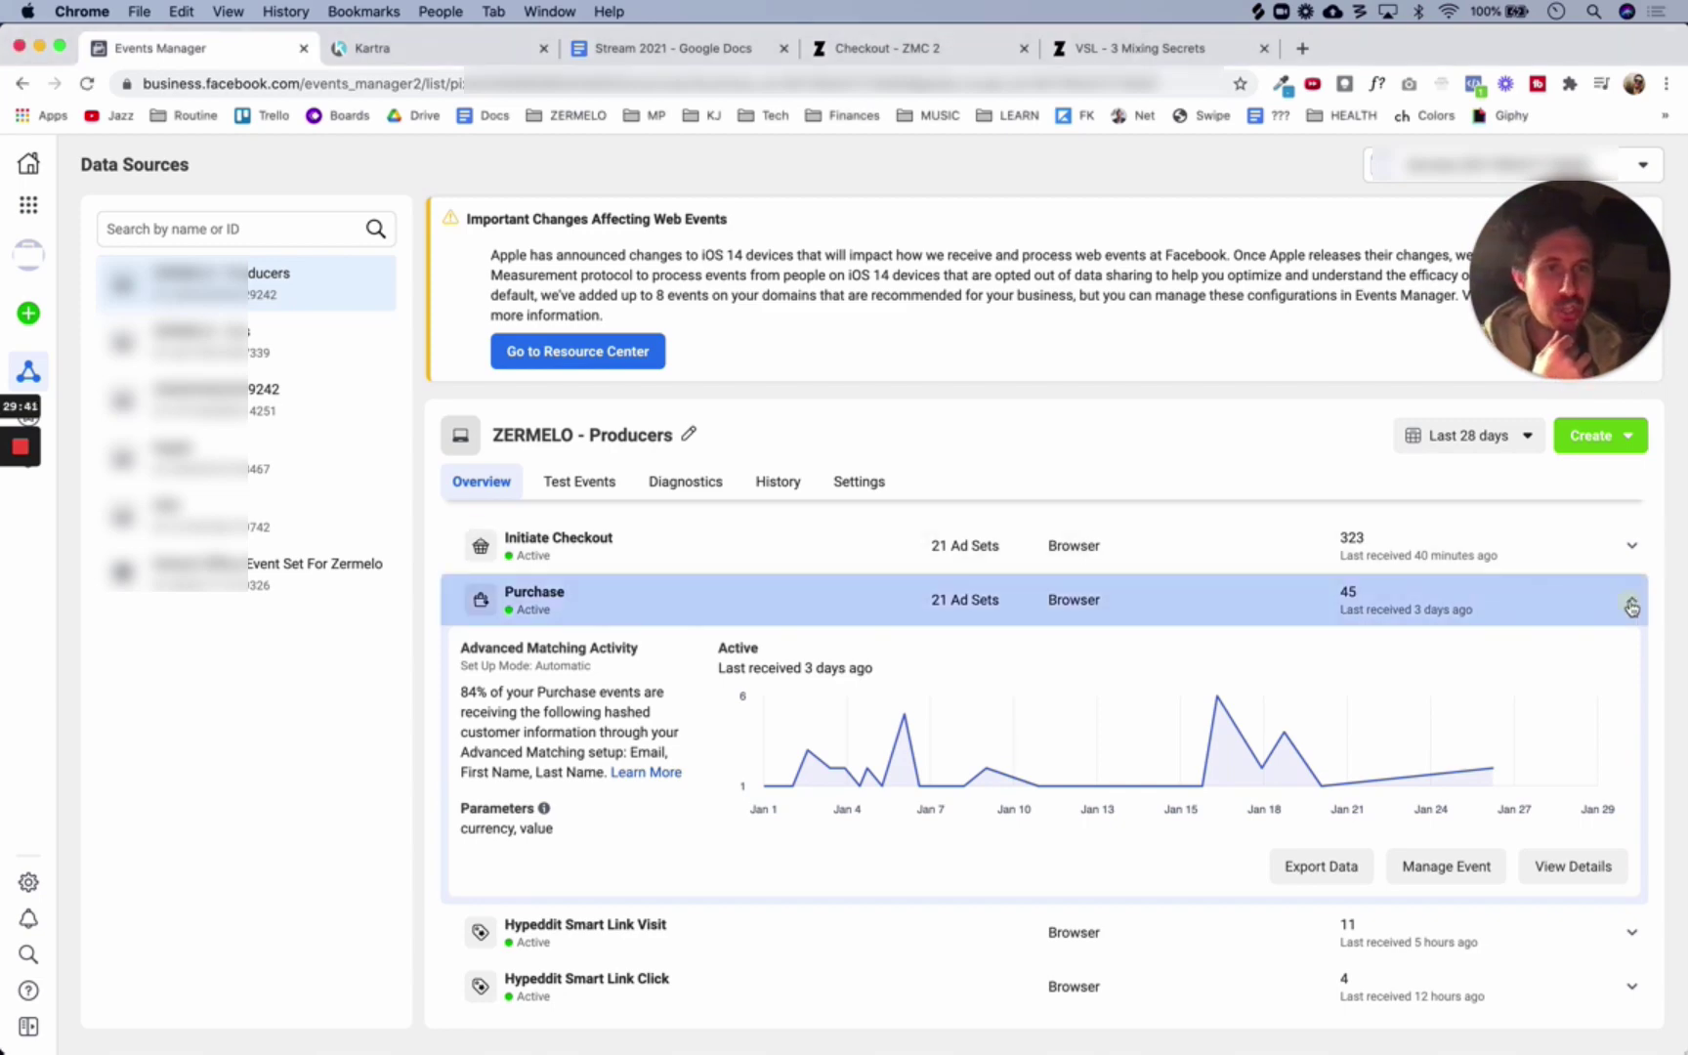
{"action": "left_click", "coordinate": [1629, 600]}
{"action": "scroll", "coordinate": [783, 747], "scroll_direction": "up", "scroll_amount": 4}
{"action": "scroll", "coordinate": [784, 748], "scroll_direction": "down", "scroll_amount": 4}
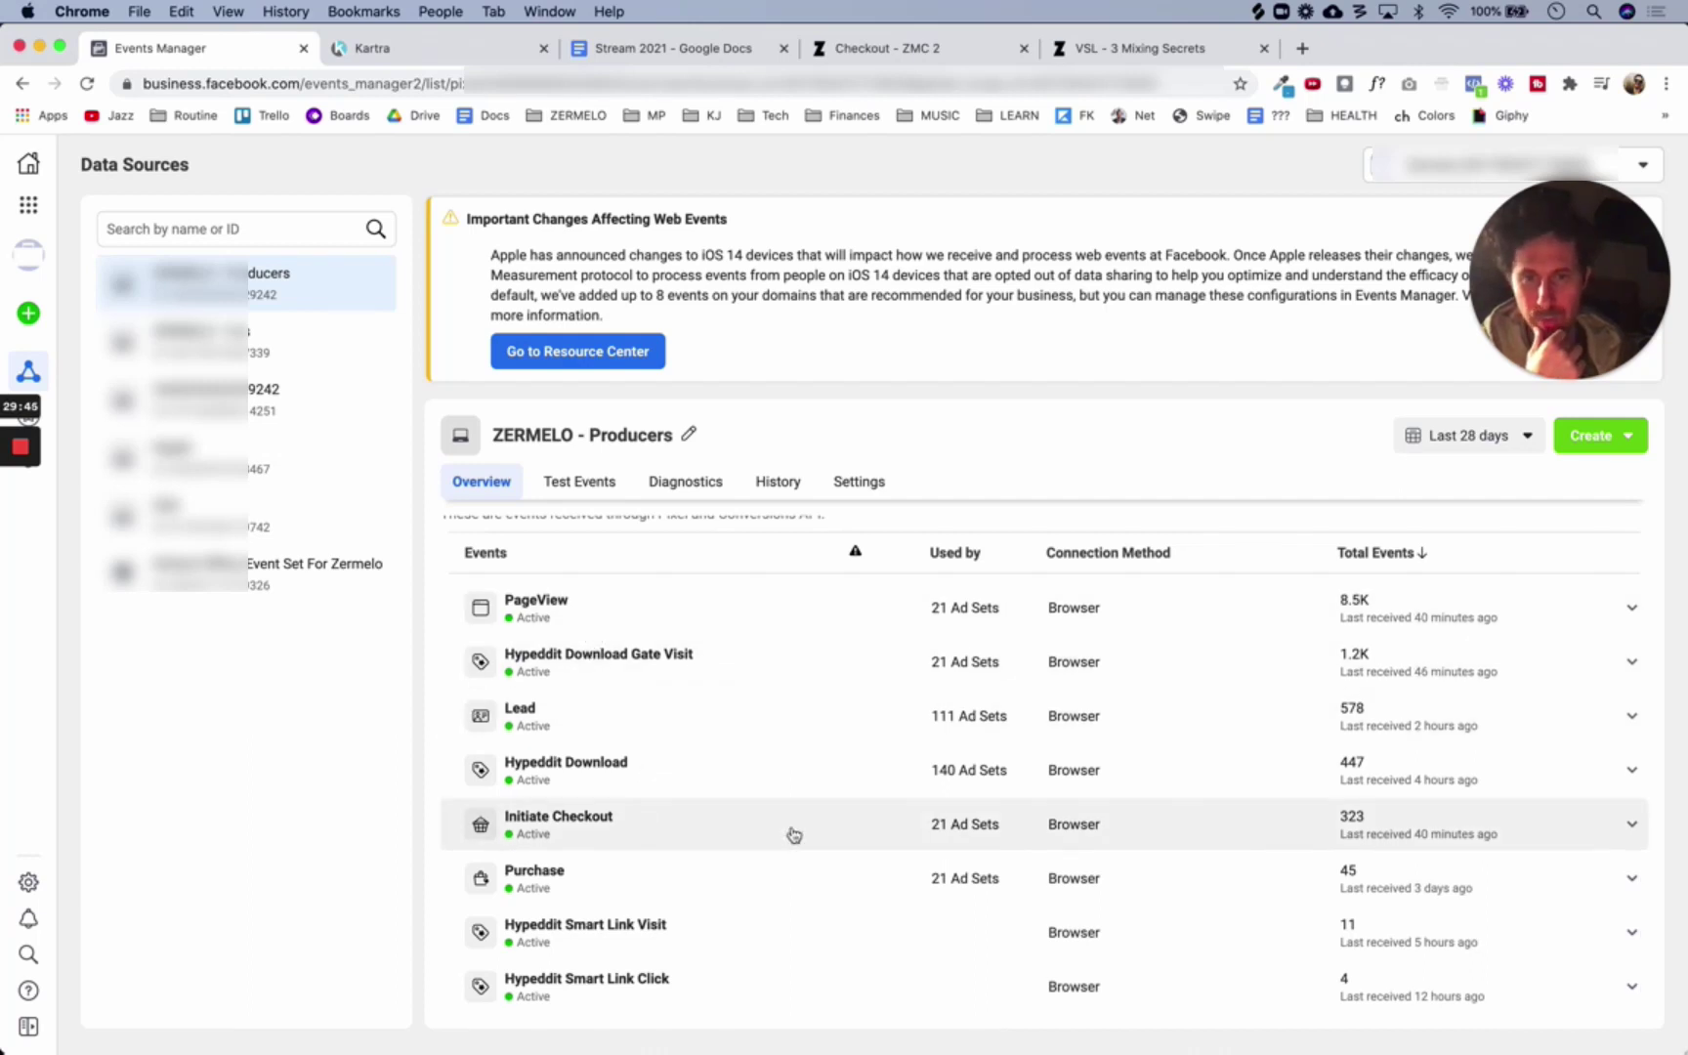
{"action": "left_click", "coordinate": [848, 836]}
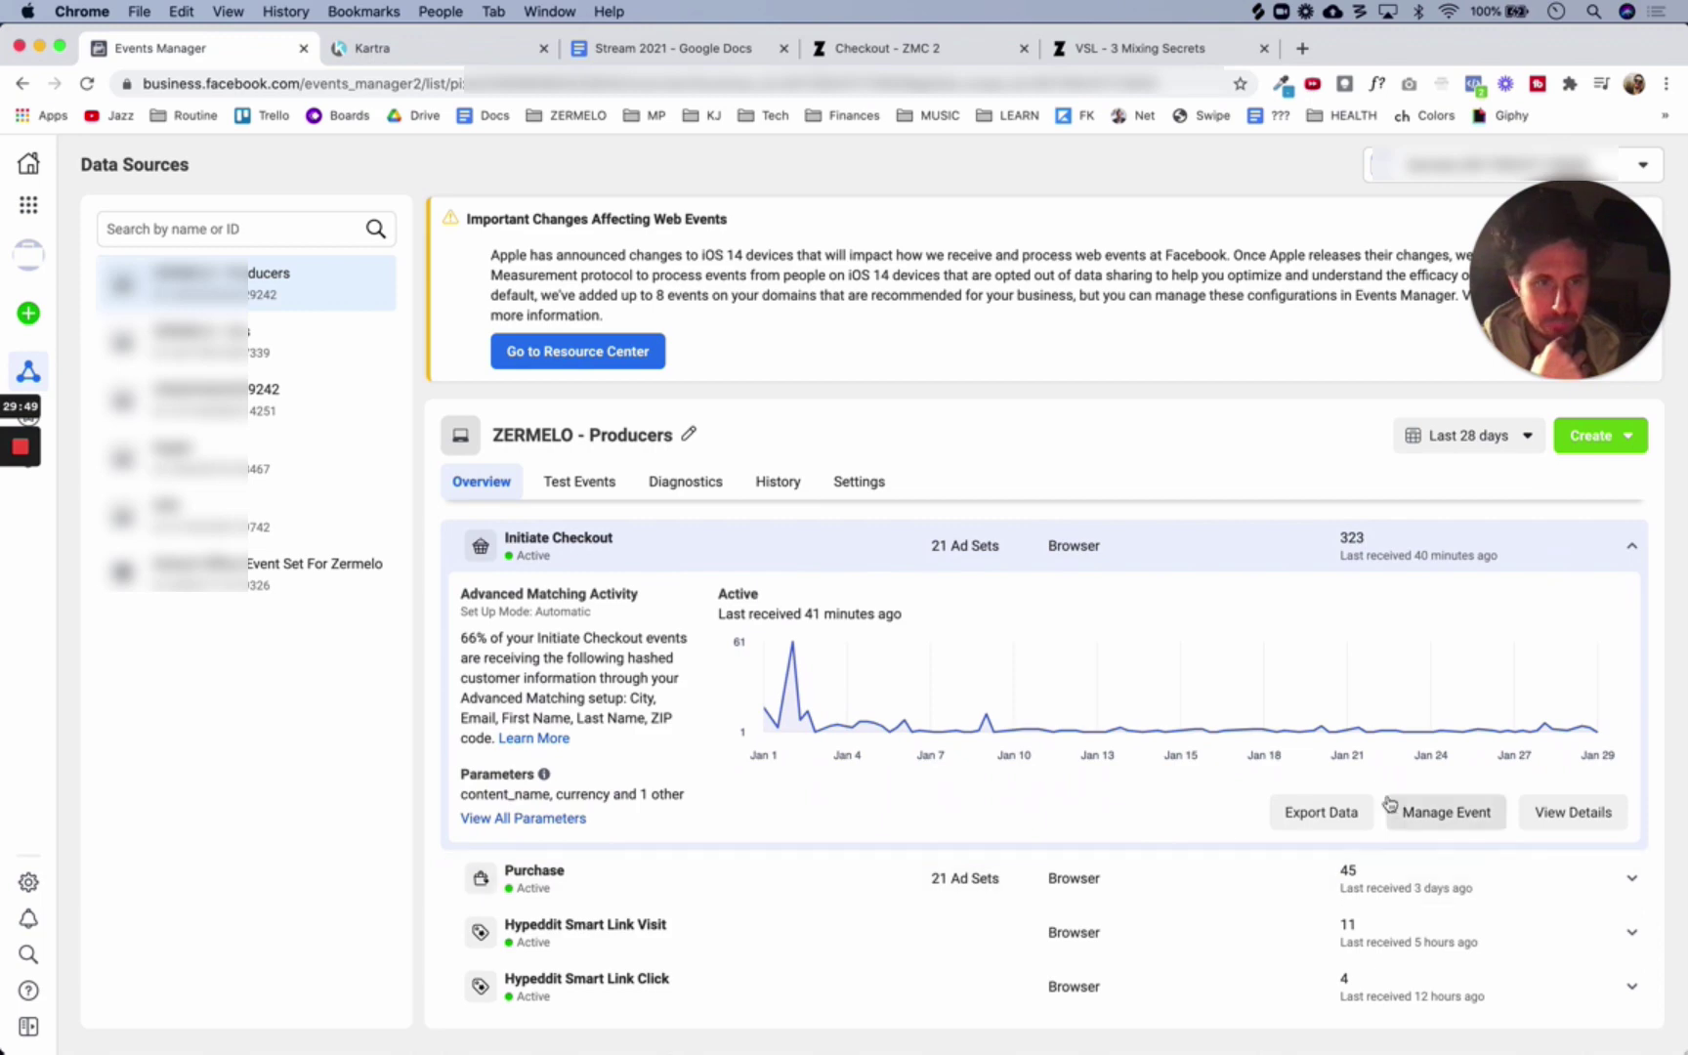
{"action": "left_click", "coordinate": [1569, 813]}
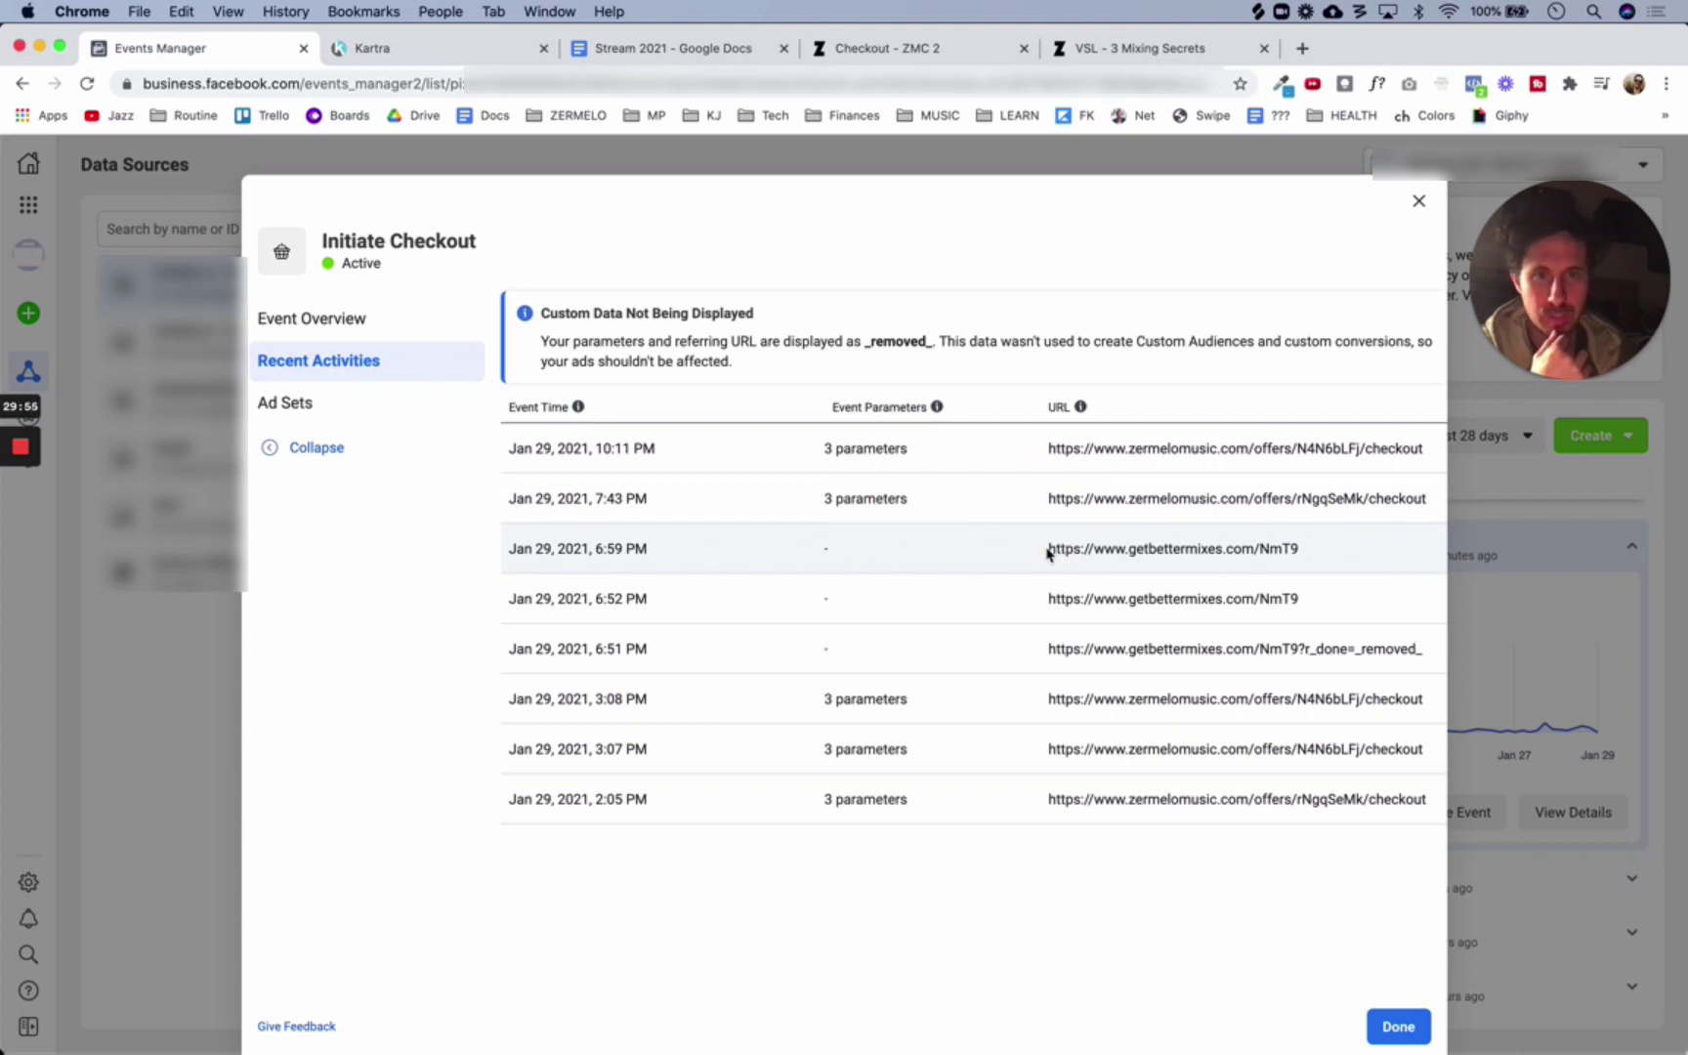
{"action": "left_click_drag", "start_coordinate": [1048, 552], "coordinate": [1334, 562]}
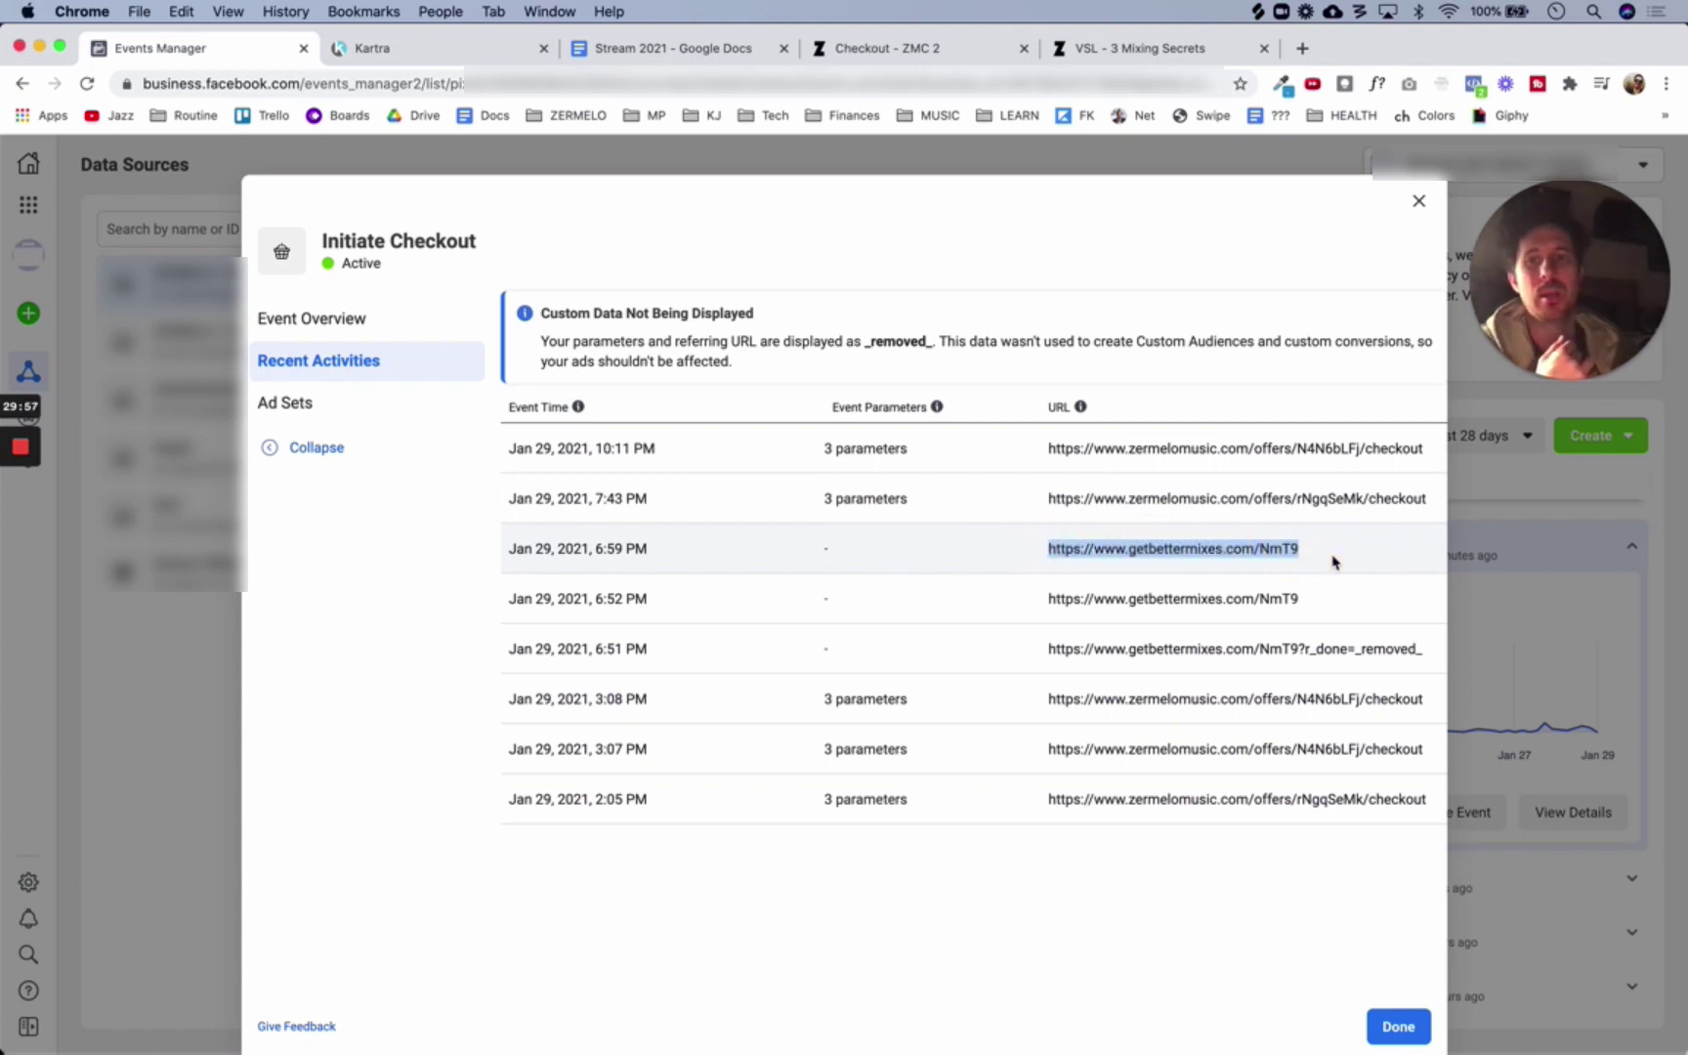
{"action": "left_click", "coordinate": [1334, 562]}
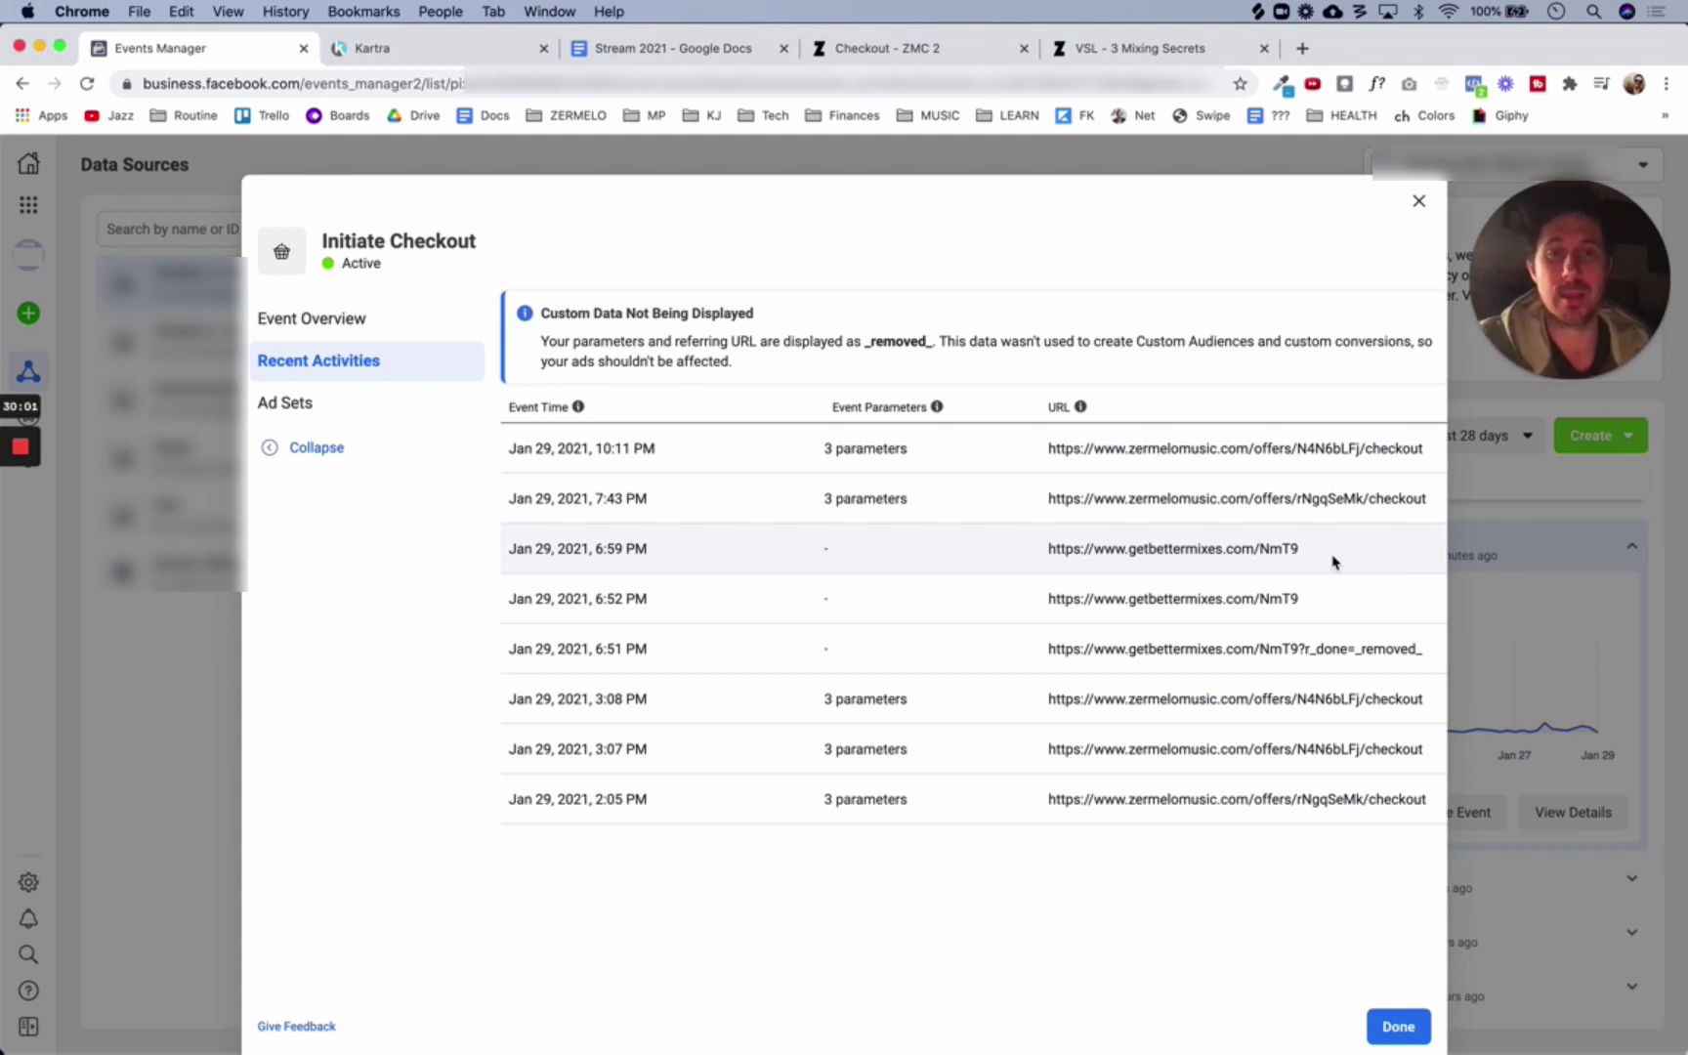
{"action": "left_click_drag", "start_coordinate": [1316, 558], "coordinate": [1048, 552]}
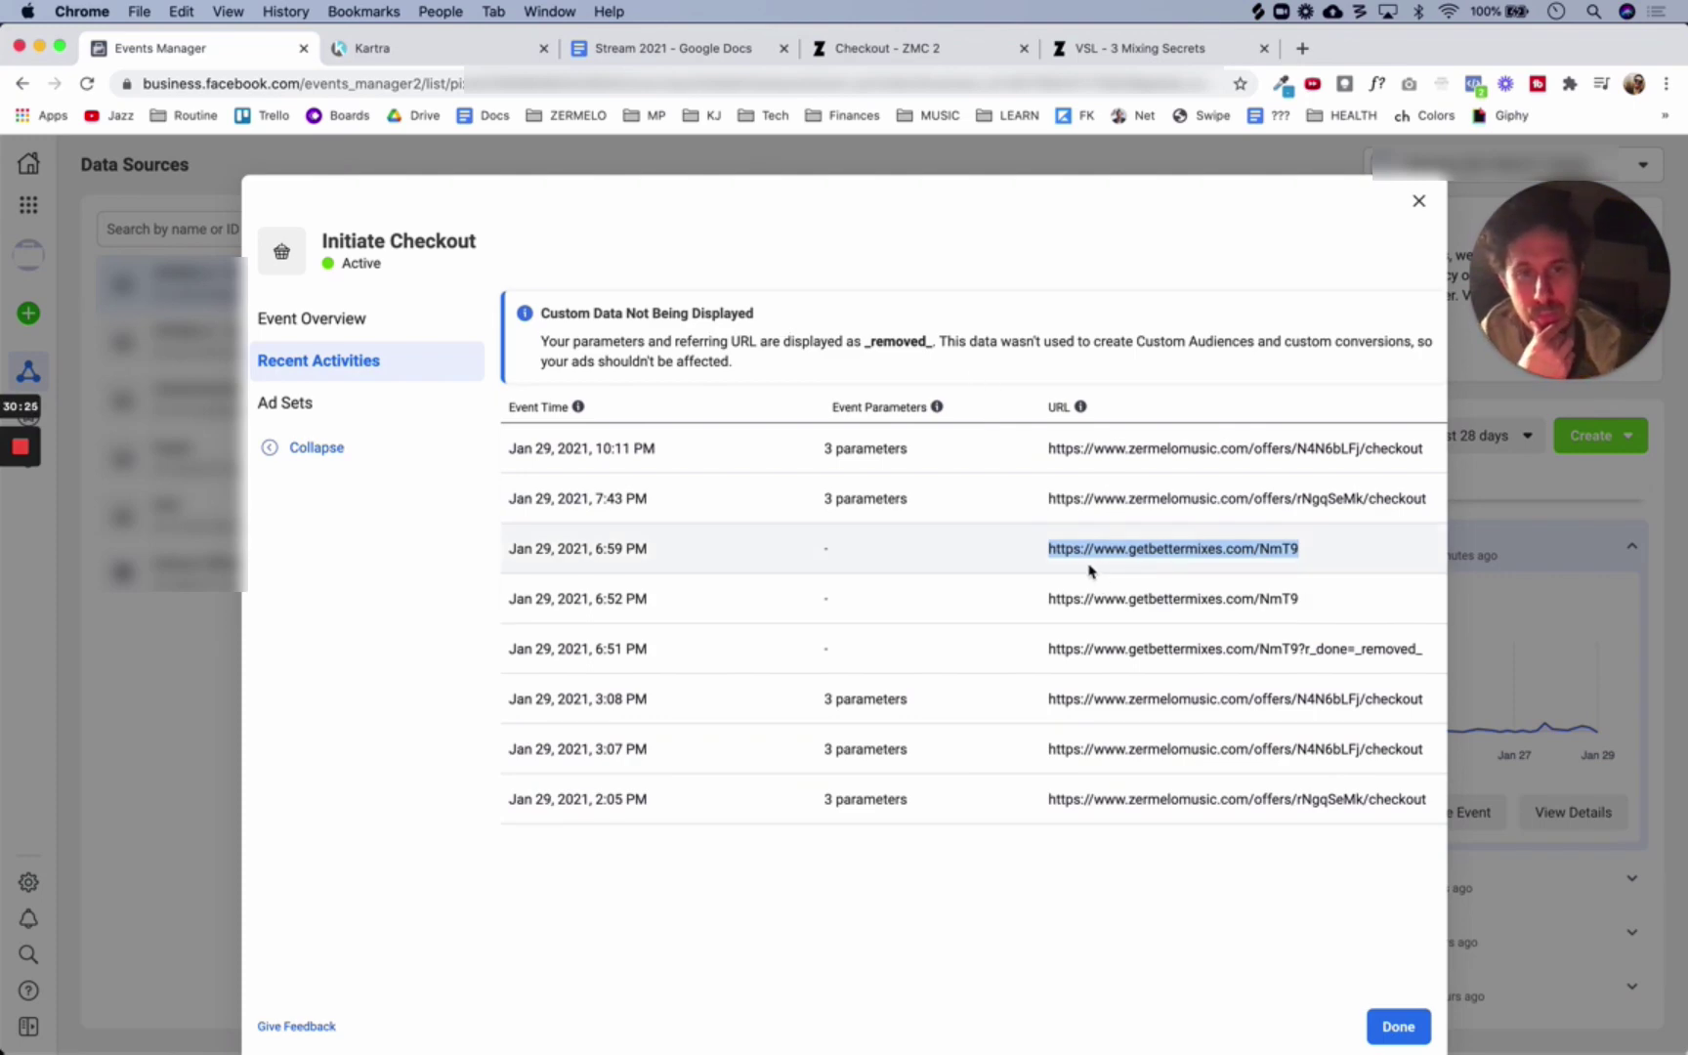
Close the Initiate Checkout details, collapse the event, and open the web event configurations under Aggregated Event Measurement
{"action": "left_click", "coordinate": [1419, 200]}
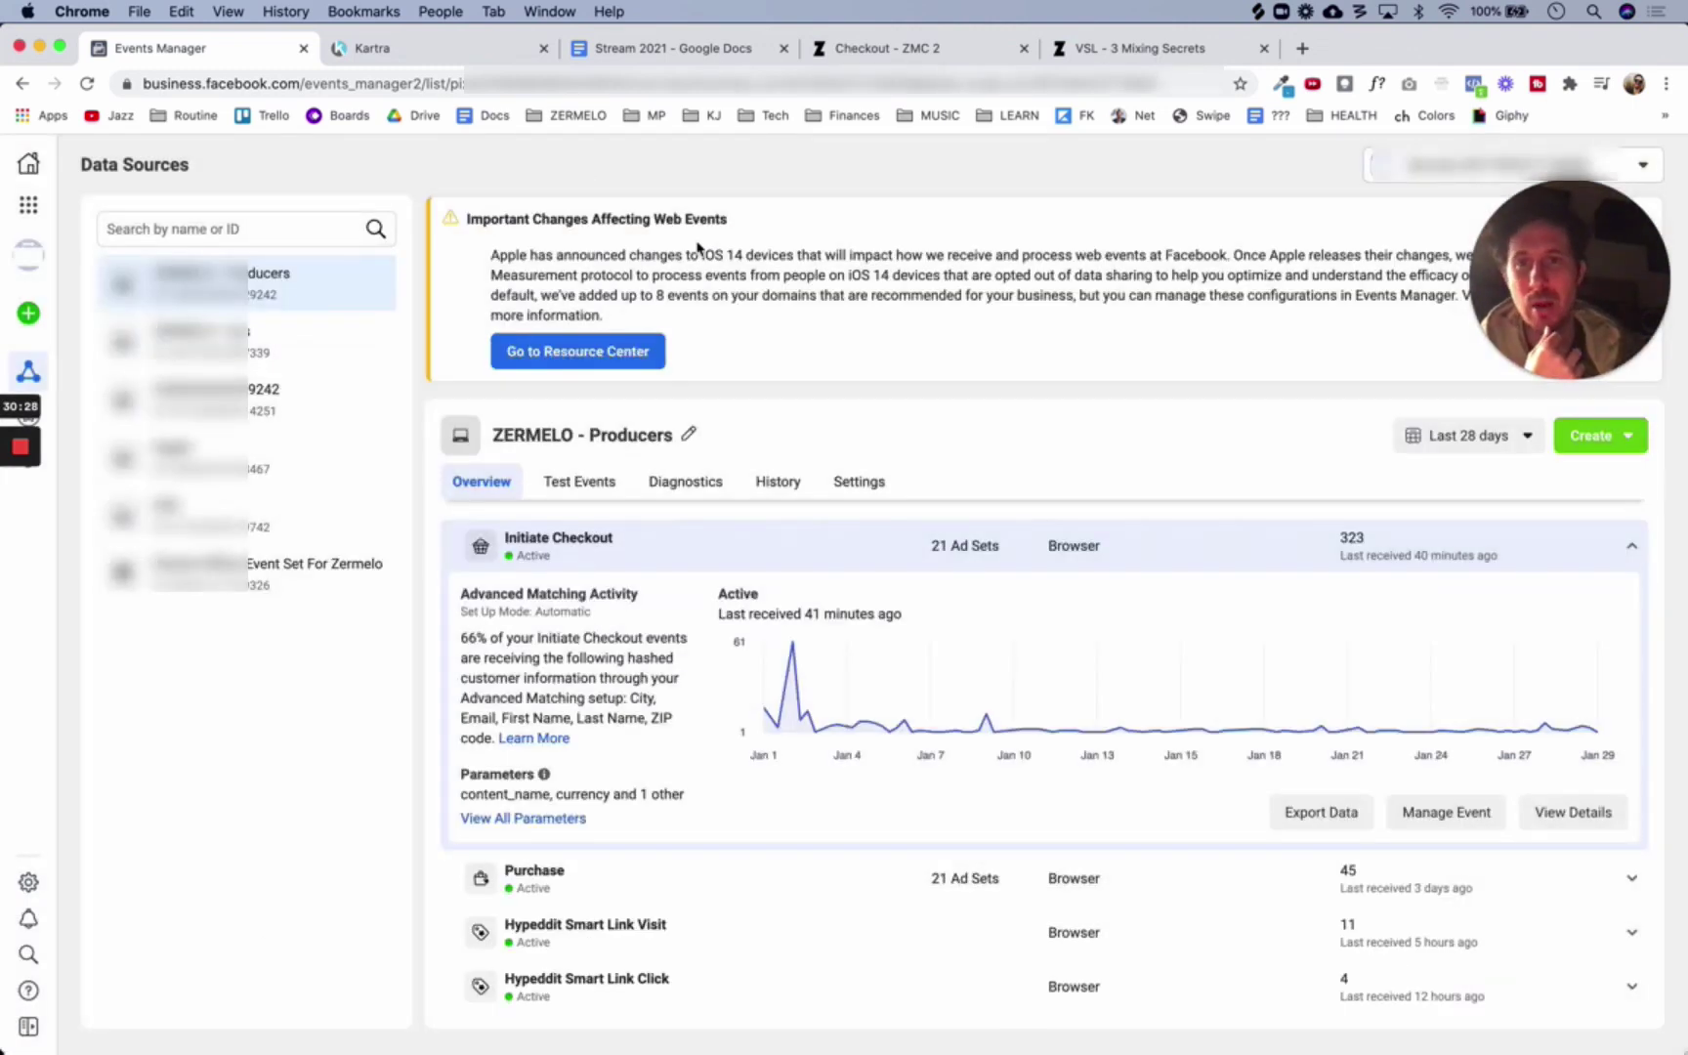
{"action": "left_click", "coordinate": [1012, 525]}
{"action": "left_click", "coordinate": [757, 844]}
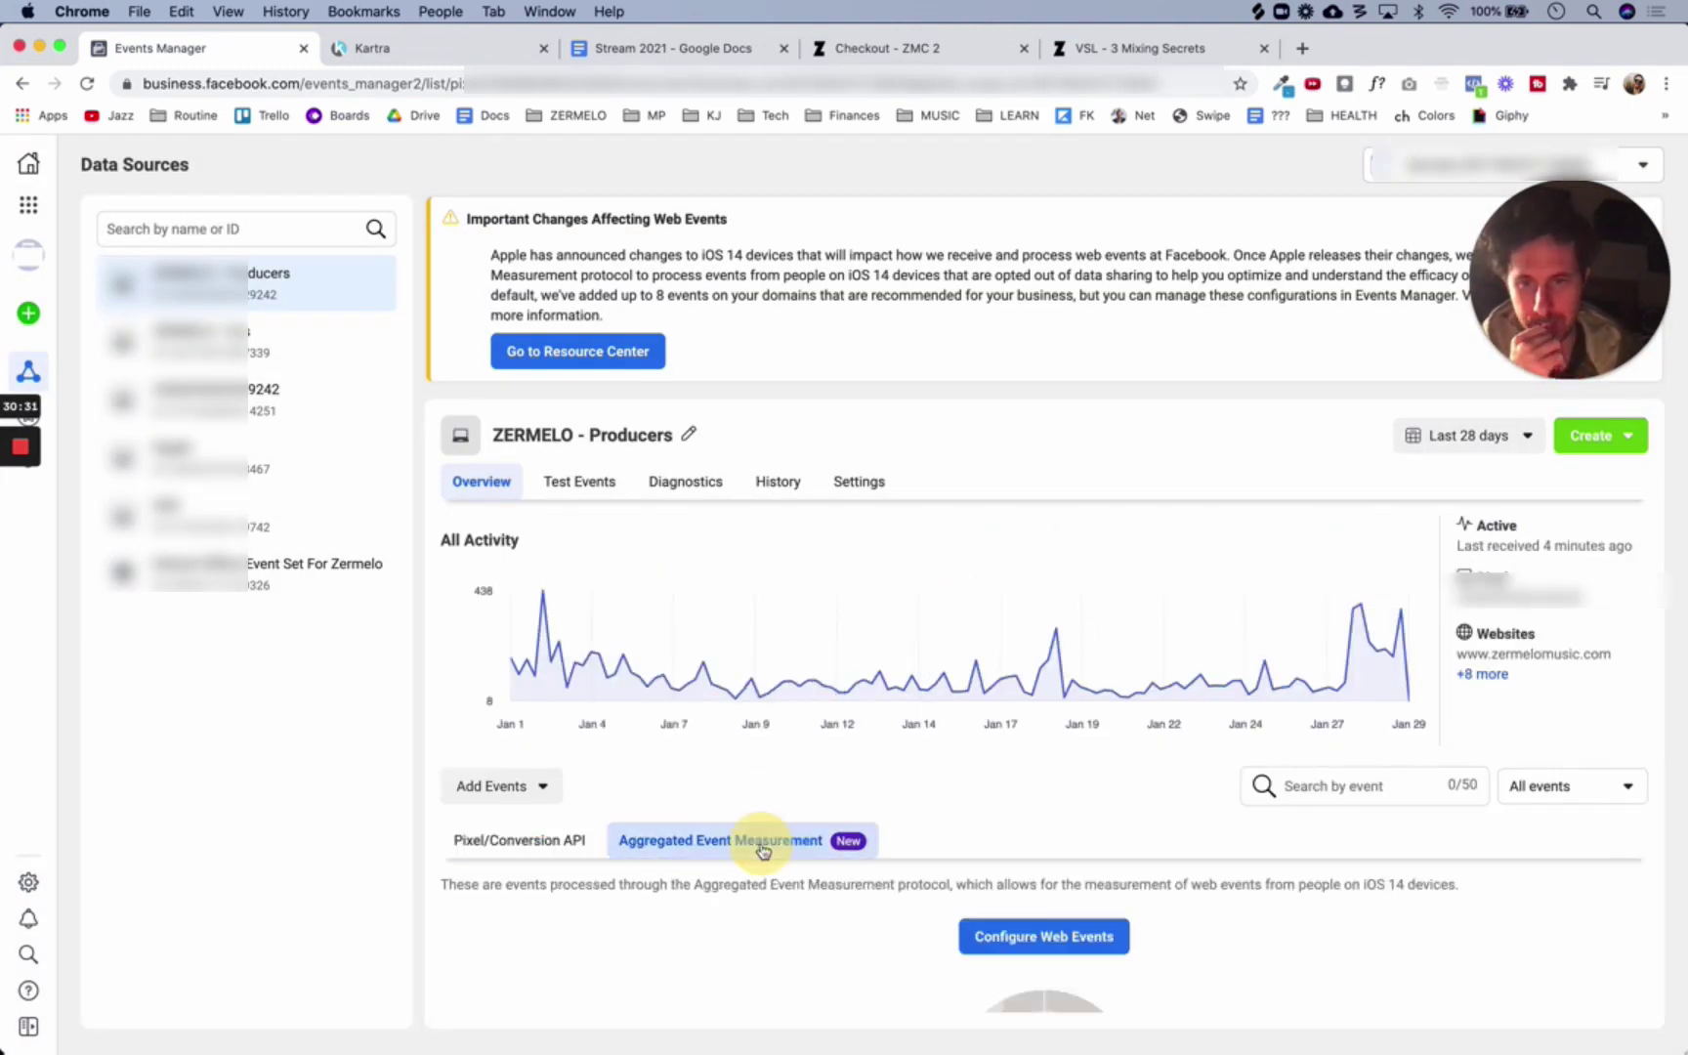
{"action": "left_click", "coordinate": [1047, 938]}
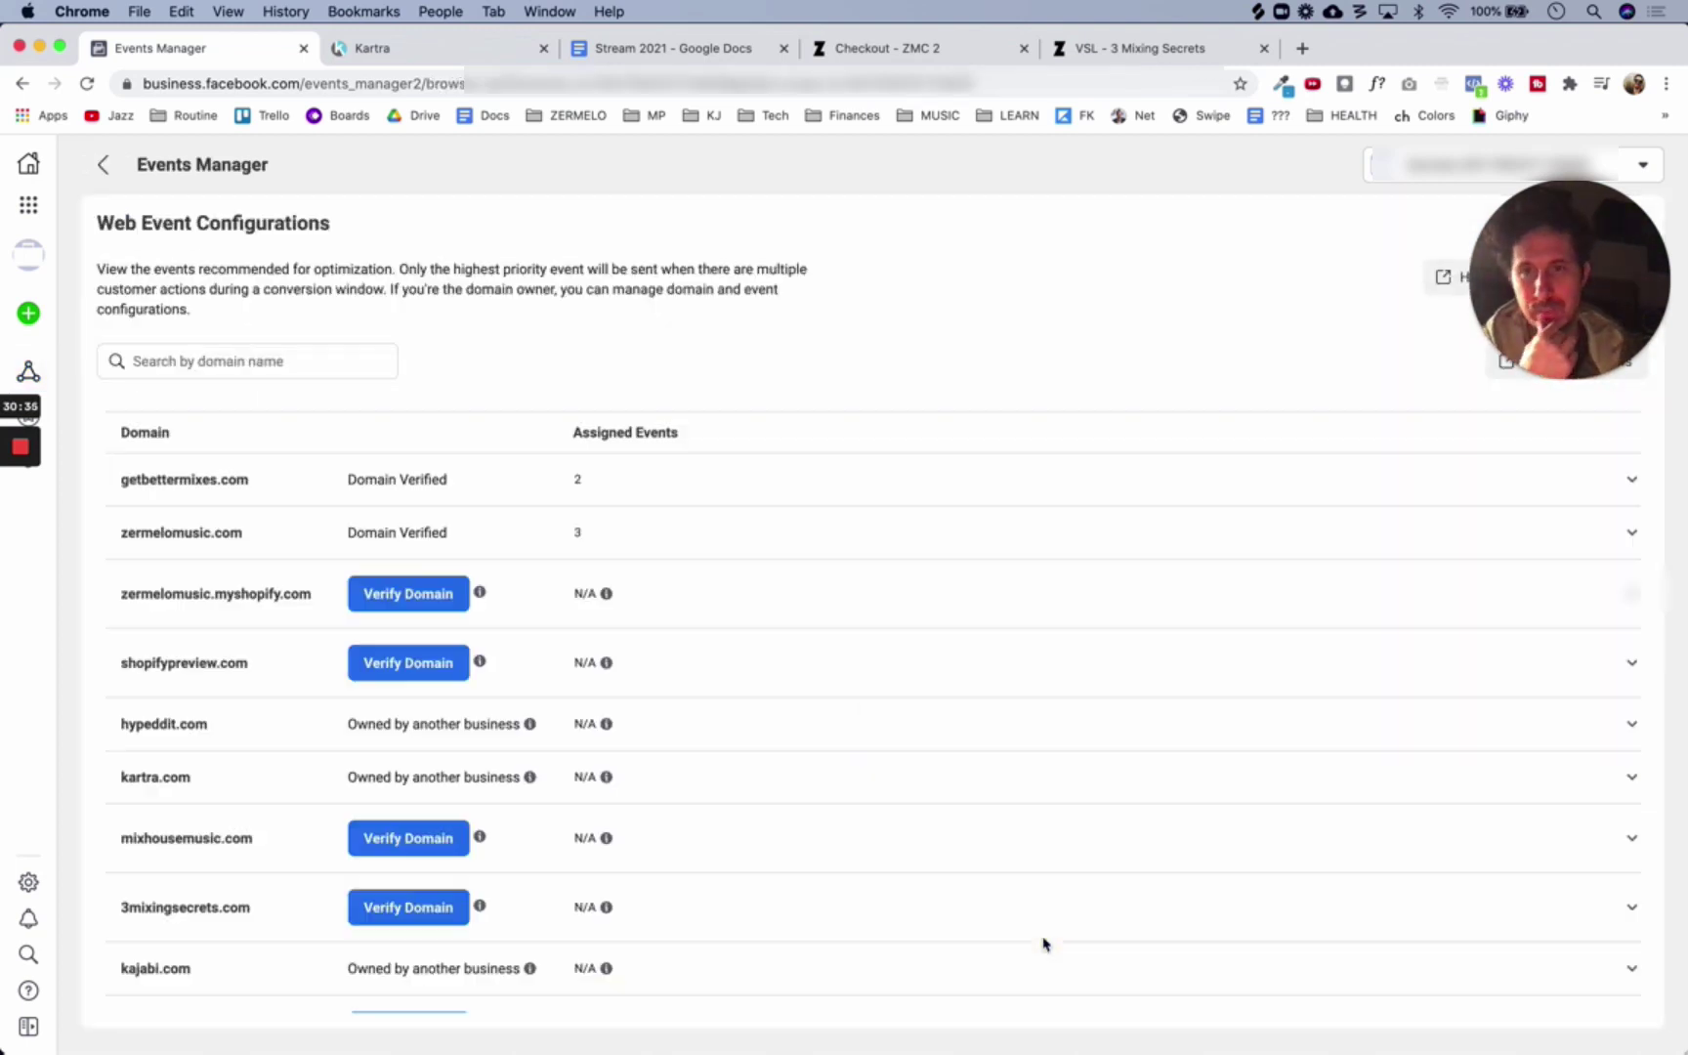
Expand the getbettermixes.com domain and open its assigned events for editing, accepting the edit notice
{"action": "left_click", "coordinate": [663, 487]}
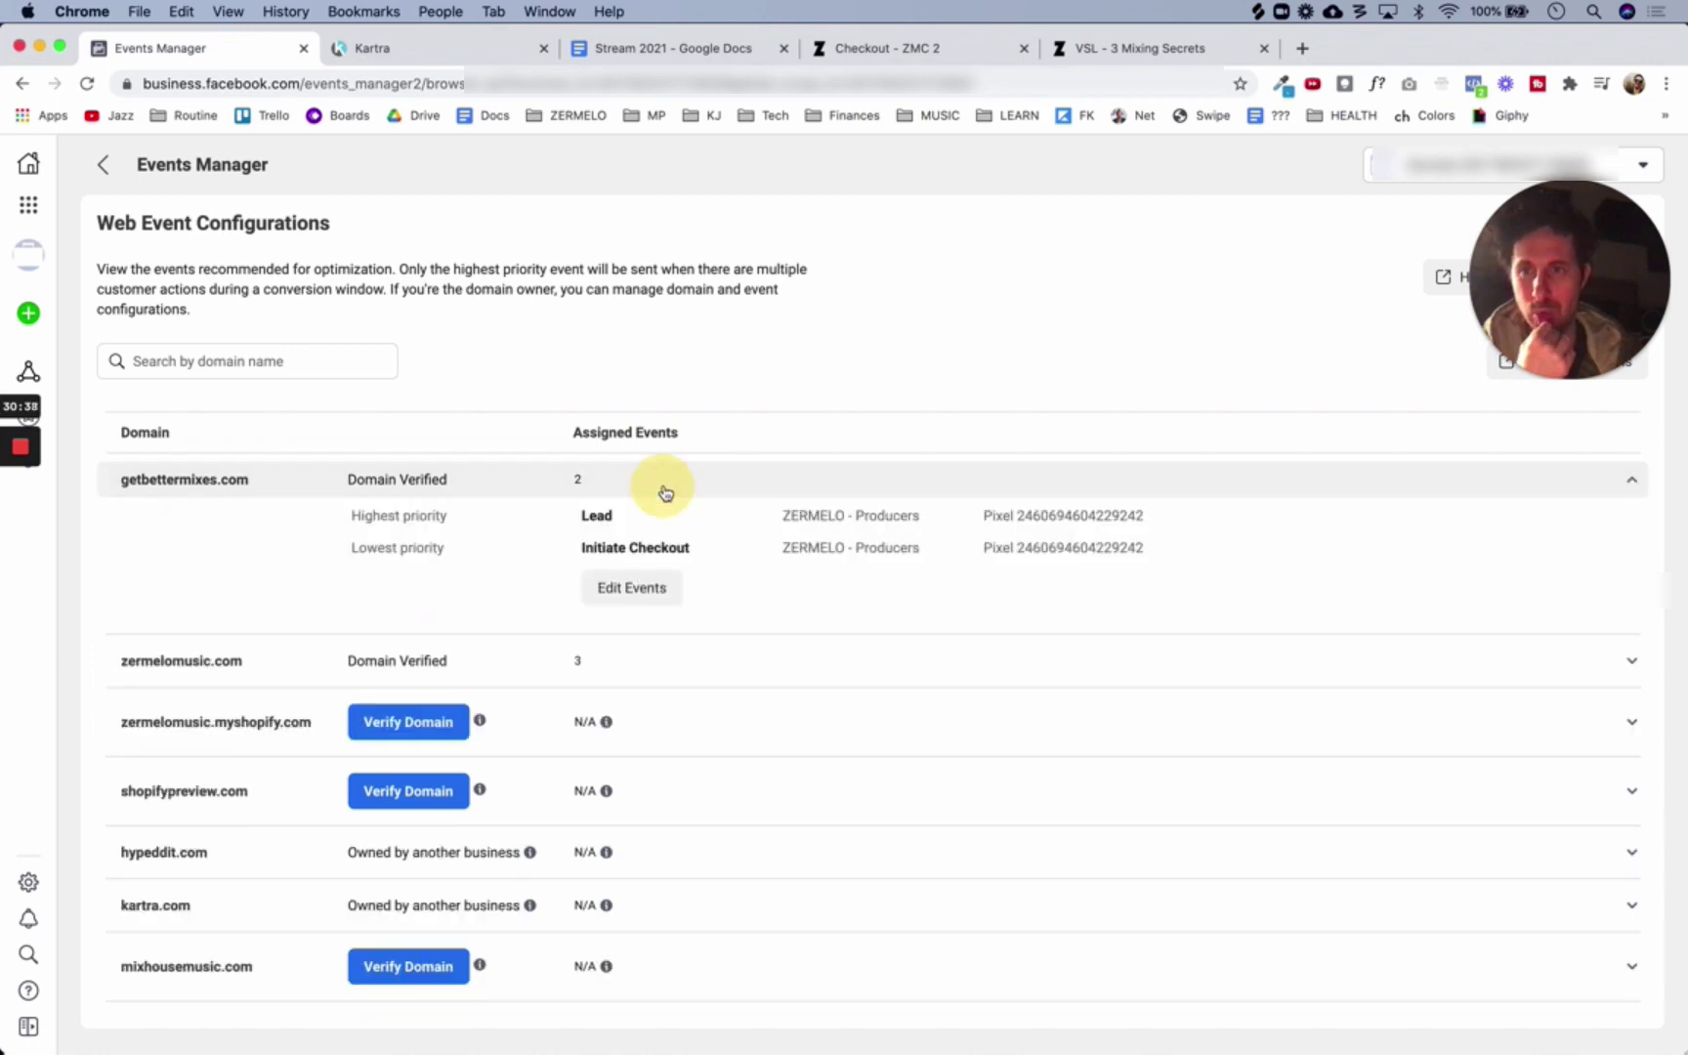
{"action": "left_click", "coordinate": [648, 590]}
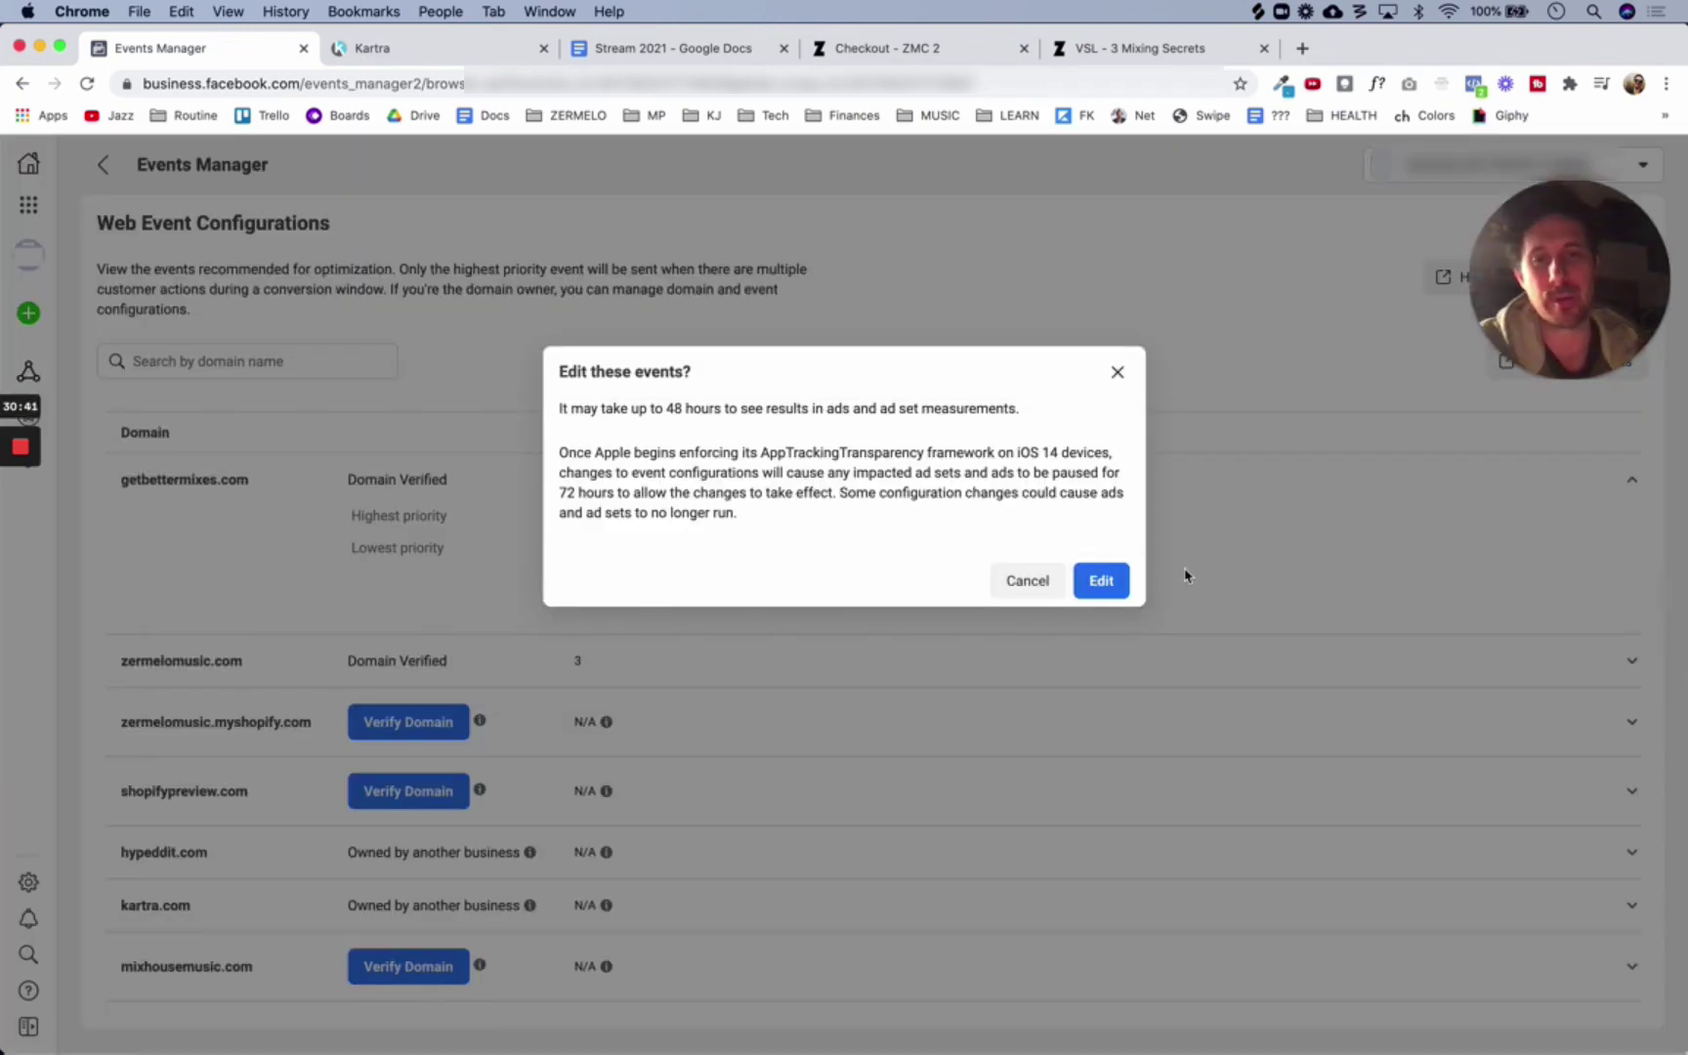
{"action": "left_click", "coordinate": [1048, 586]}
{"action": "left_click", "coordinate": [645, 584]}
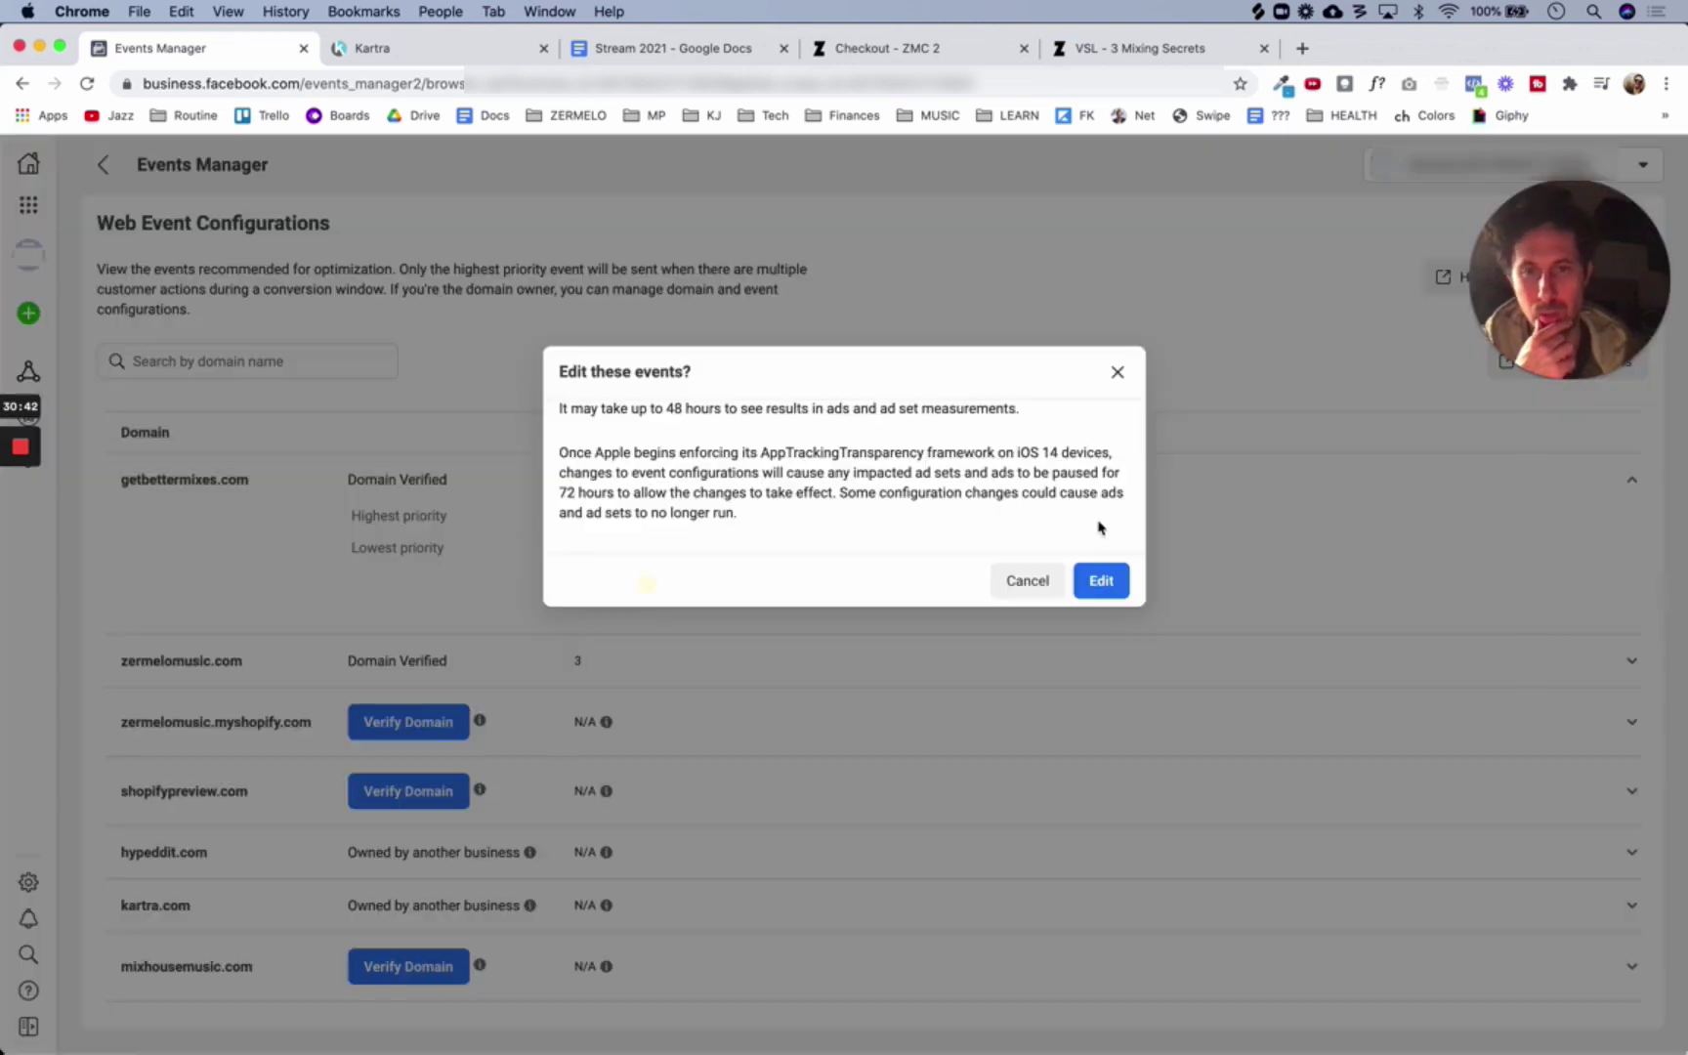
{"action": "left_click", "coordinate": [1101, 581]}
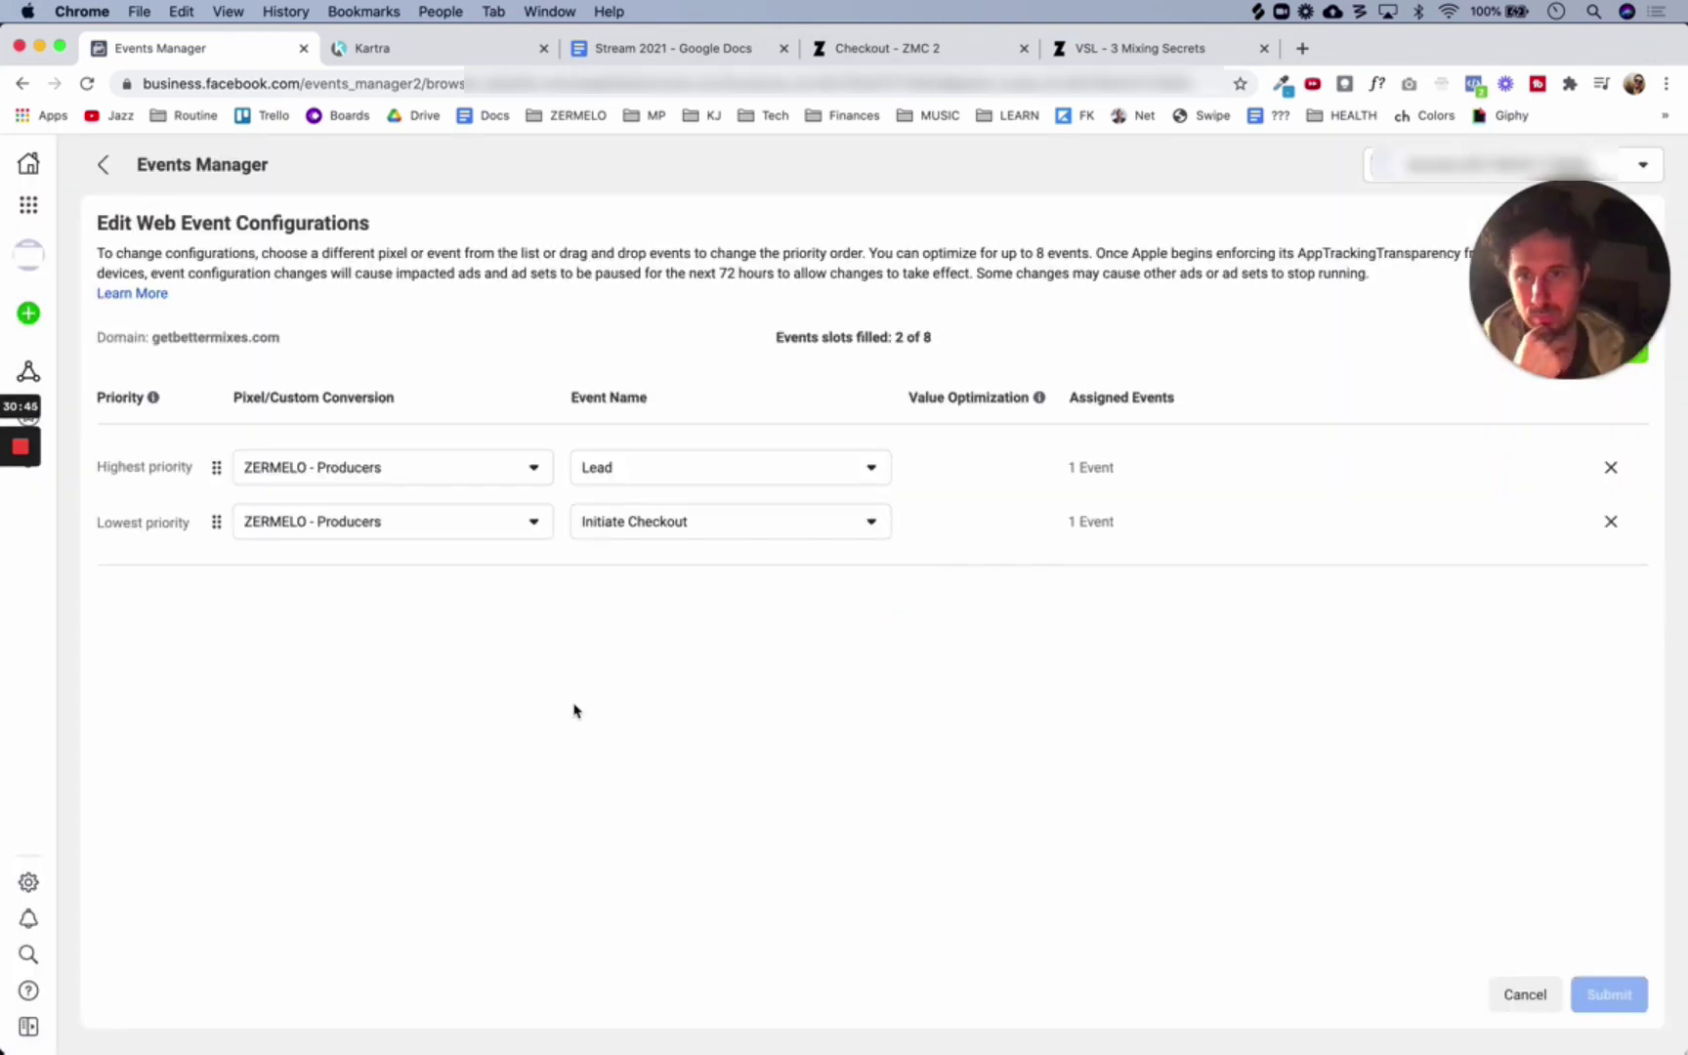
Try adding a third event with the ZERMELO - Producers pixel, check which events it offers, and reload the page
{"action": "left_click", "coordinate": [1551, 311]}
{"action": "left_click_drag", "start_coordinate": [1550, 310], "coordinate": [205, 899]}
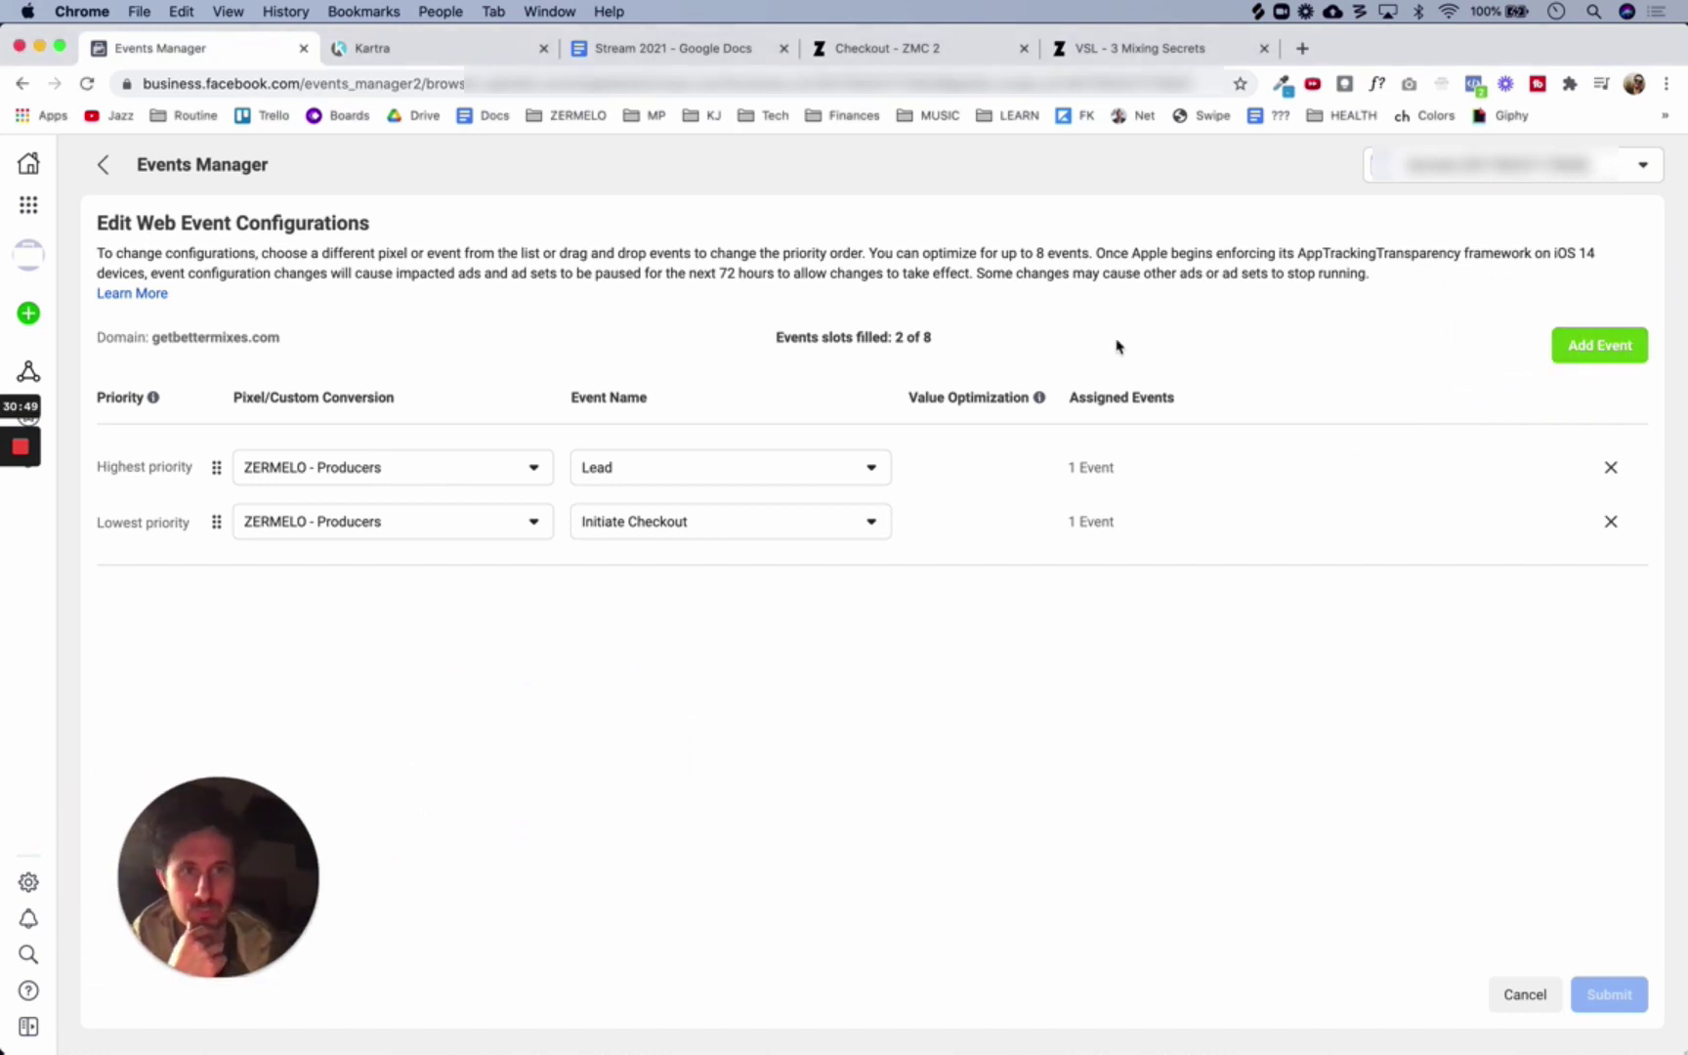
{"action": "left_click", "coordinate": [1579, 358]}
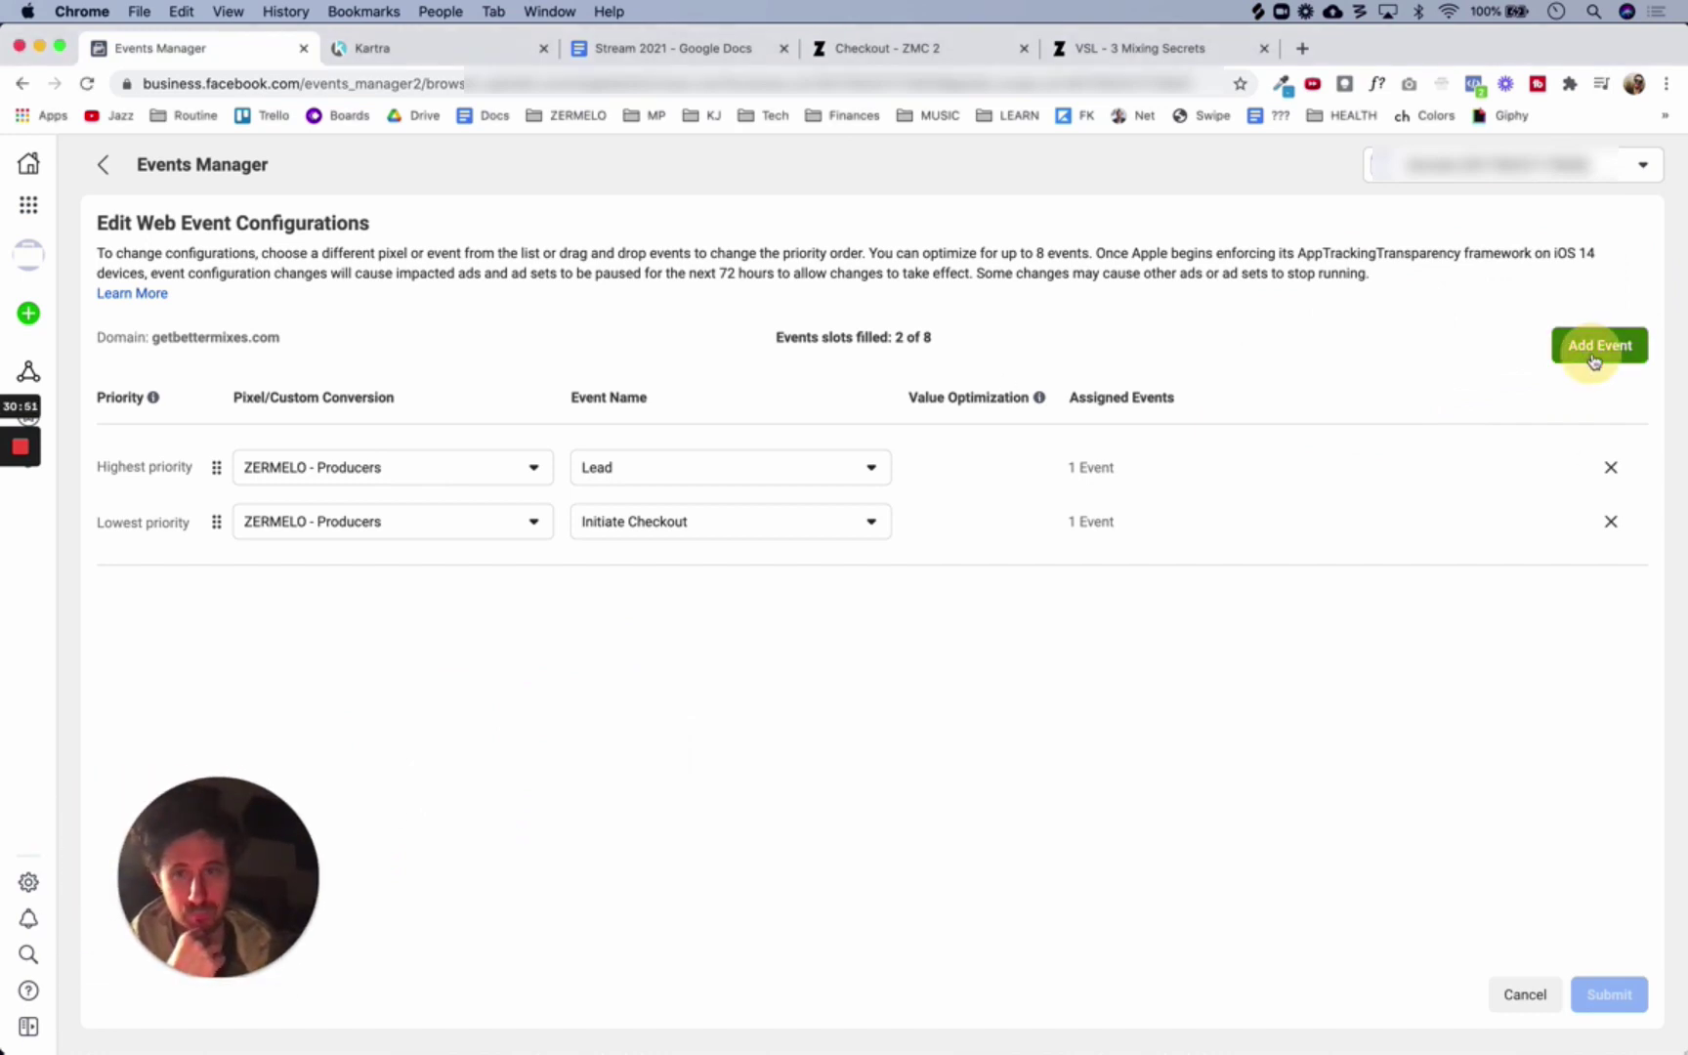
{"action": "left_click", "coordinate": [435, 575]}
{"action": "left_click", "coordinate": [334, 626]}
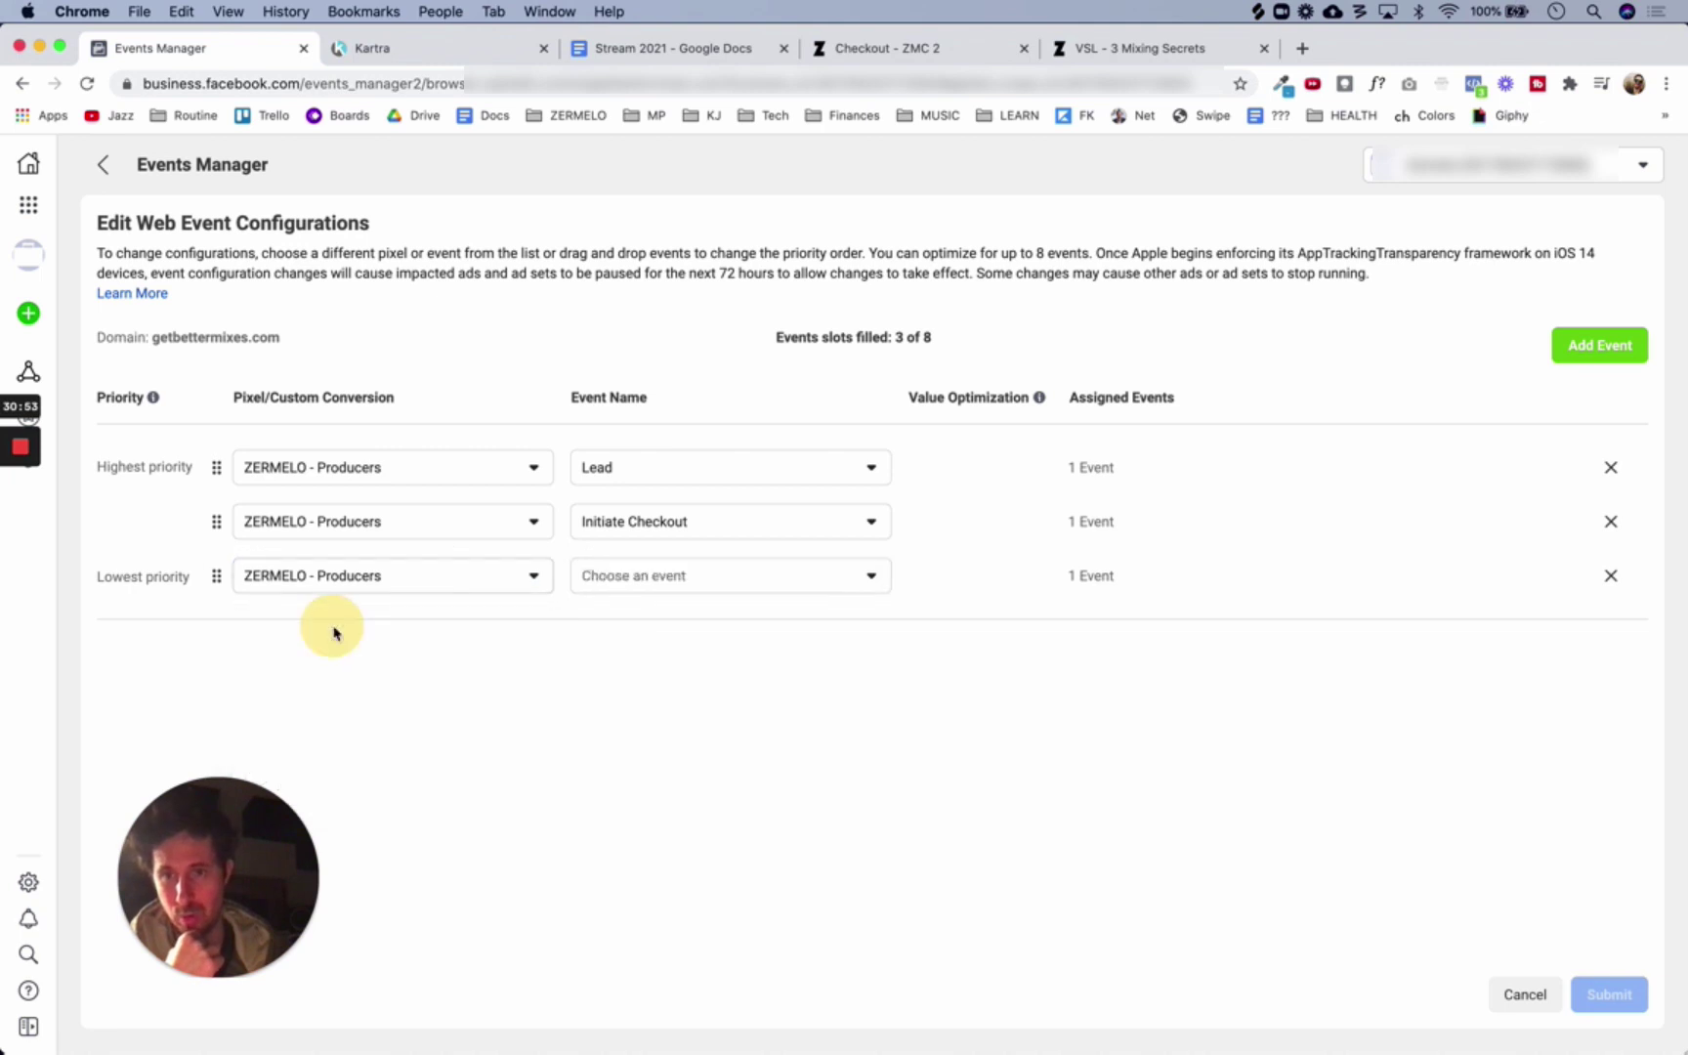
{"action": "left_click", "coordinate": [761, 579]}
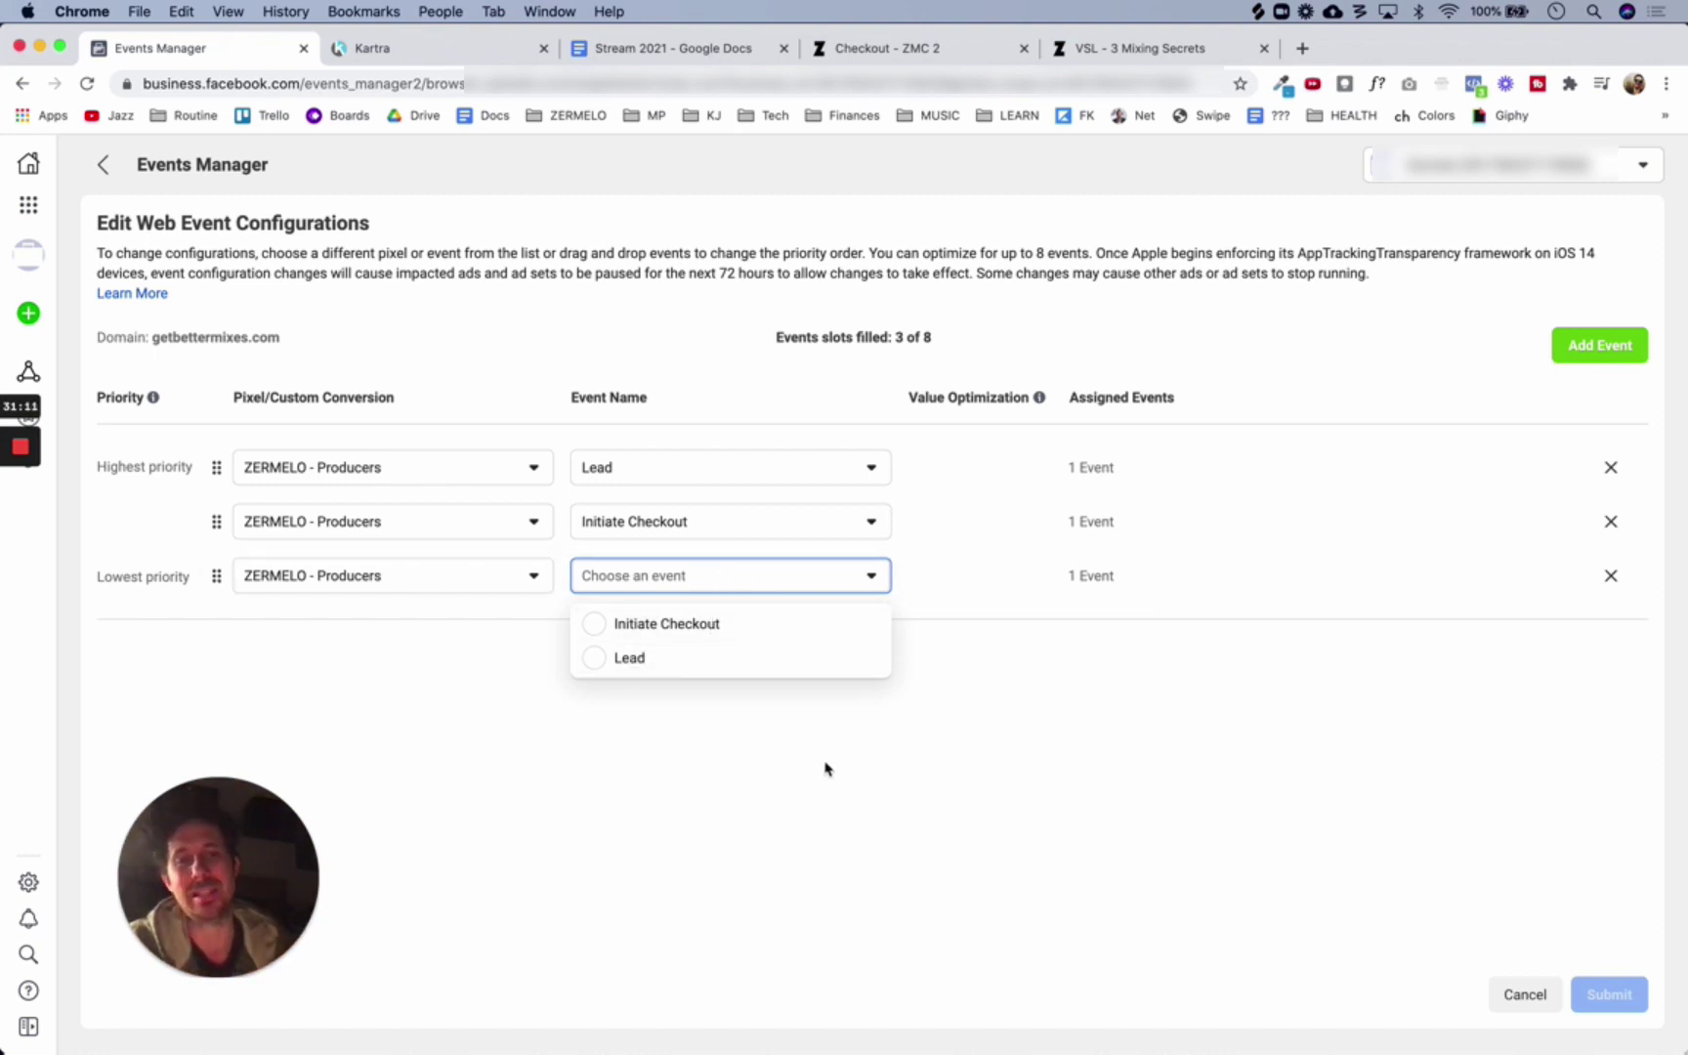
{"action": "left_click", "coordinate": [837, 819]}
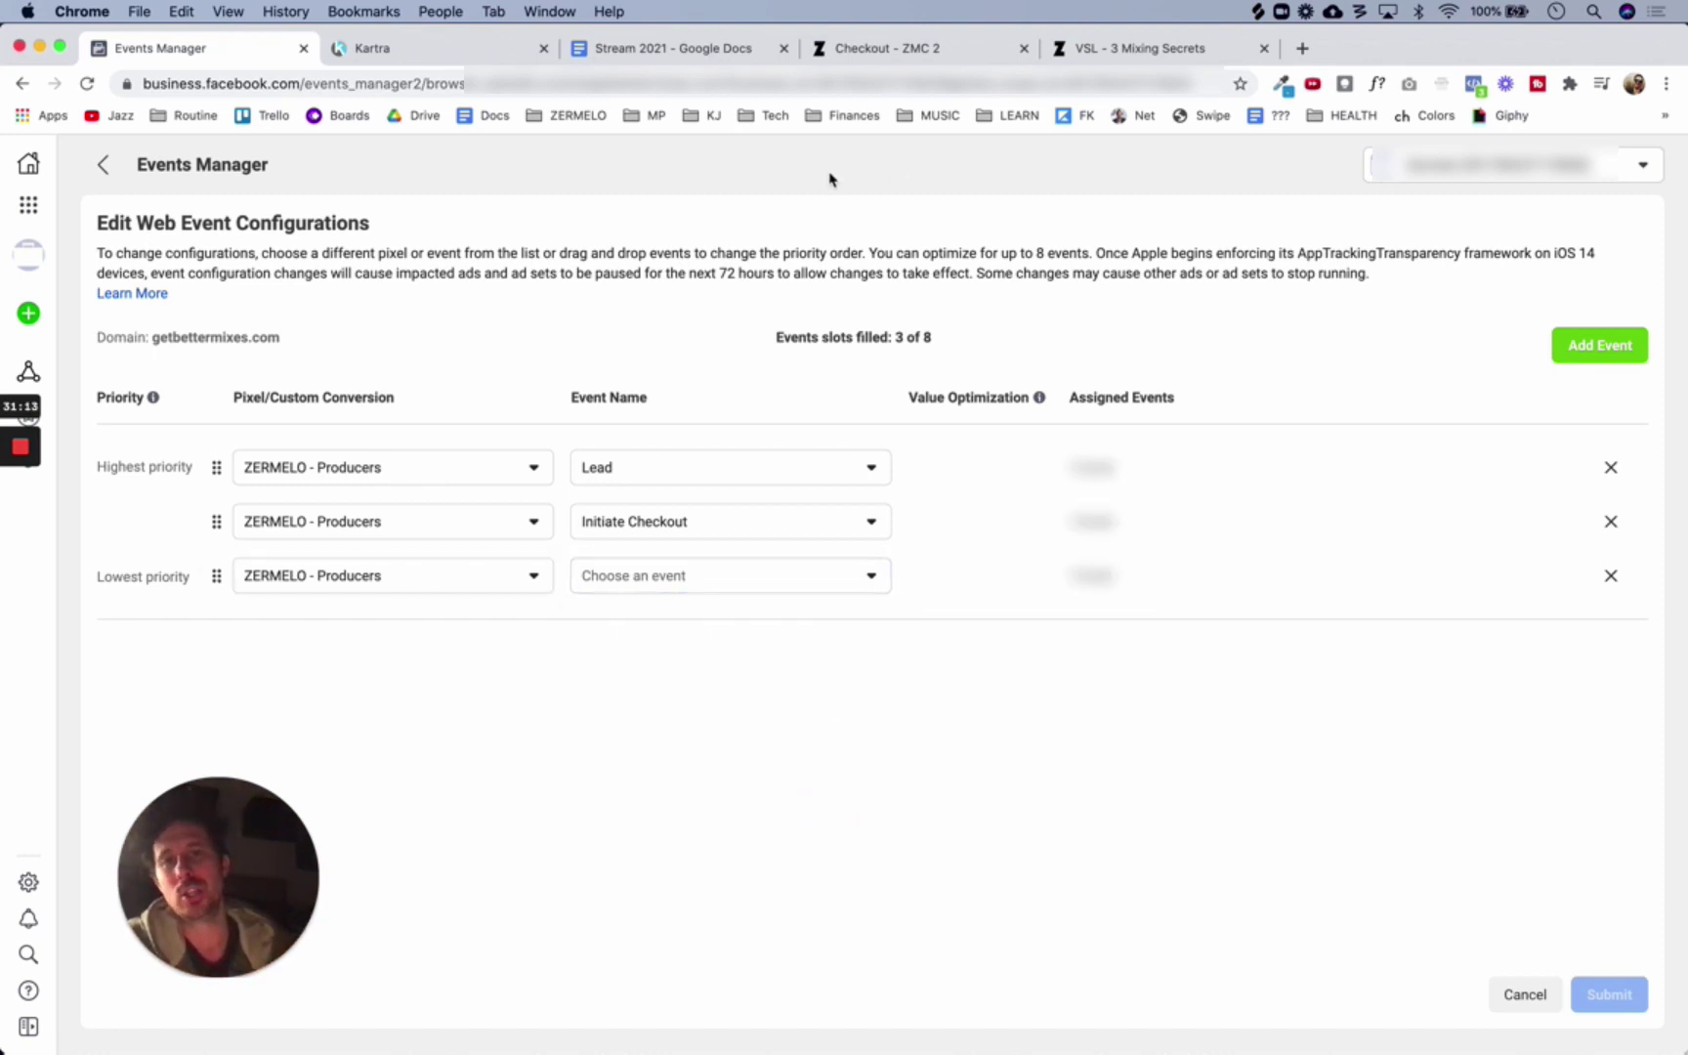
{"action": "key", "text": "super+r"}
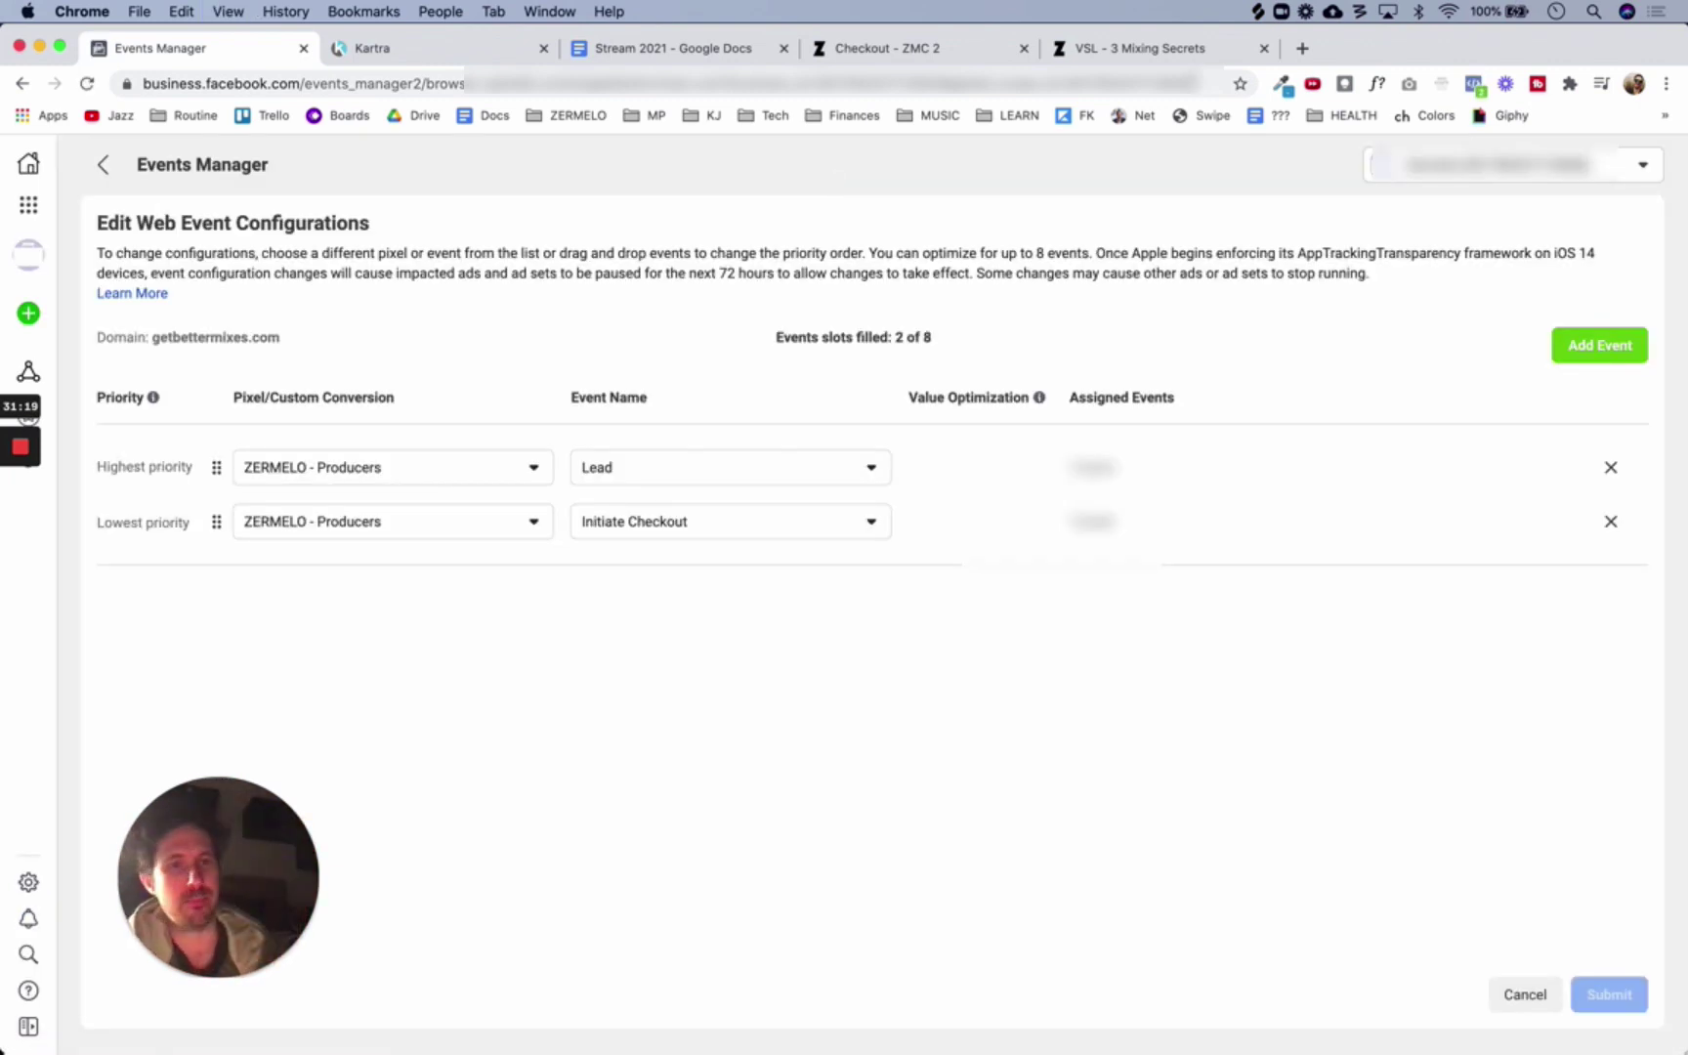
Add a lowest-priority event slot using the ZERMELO - Producers pixel and review its event choices without picking one
{"action": "left_click", "coordinate": [1143, 726]}
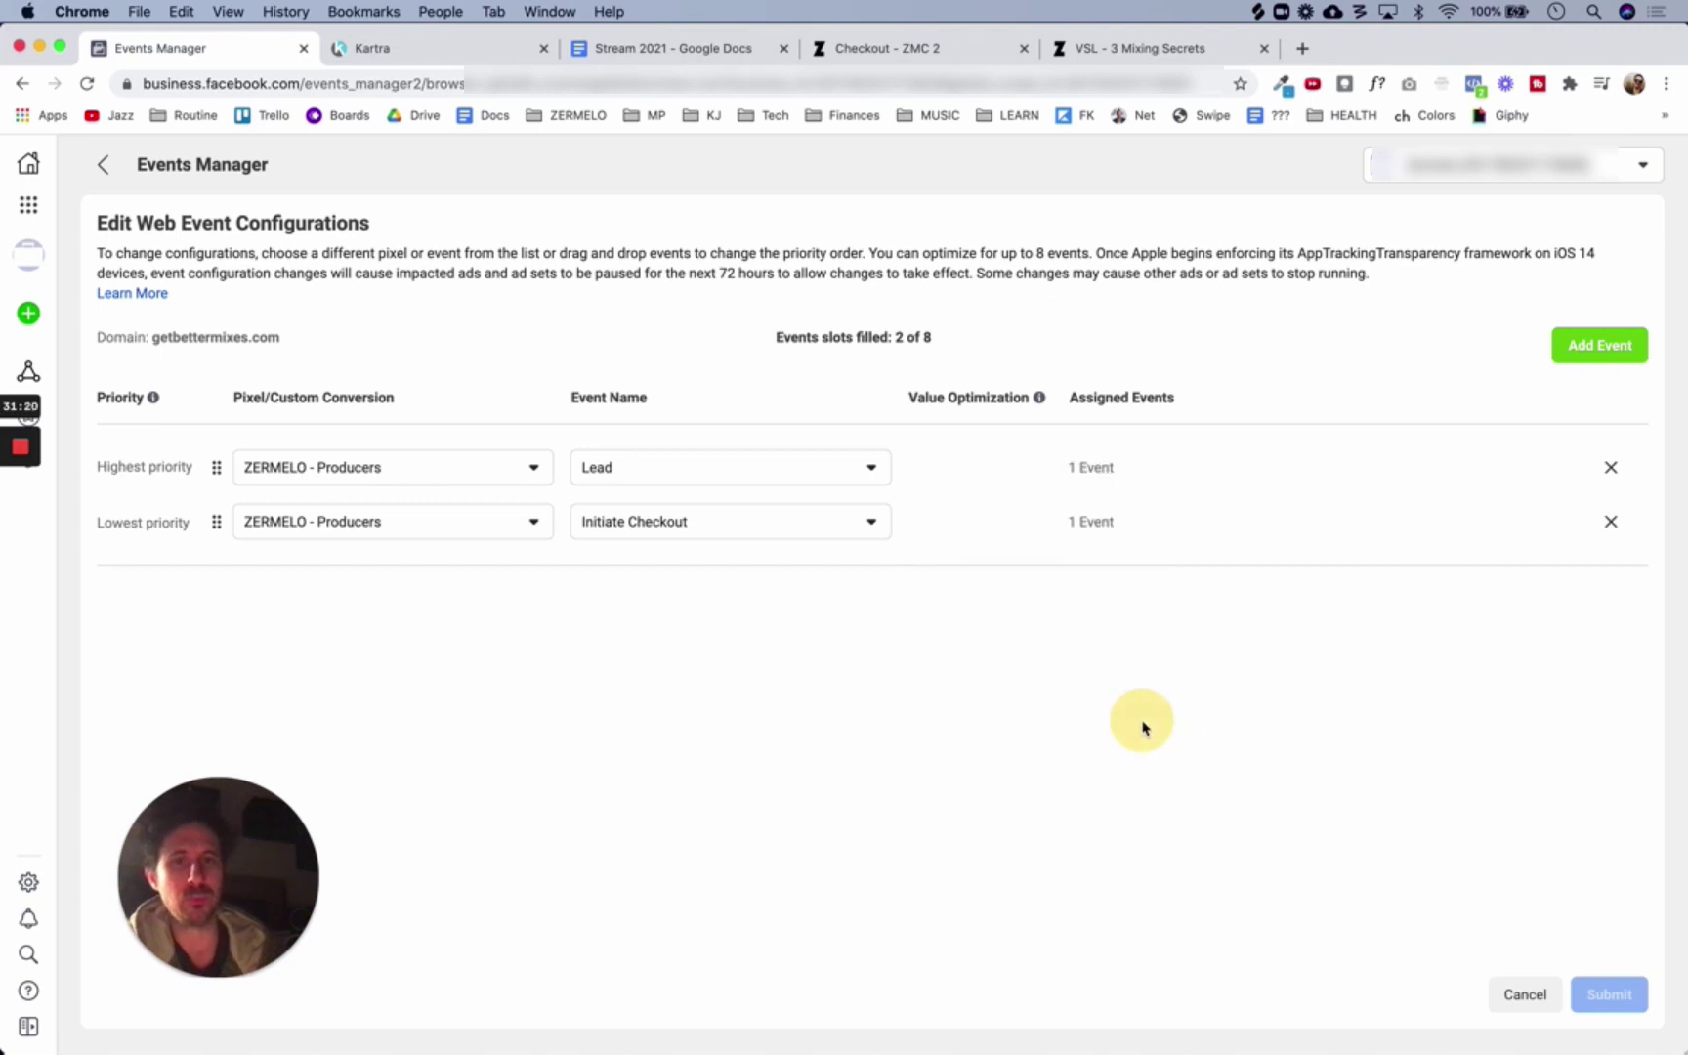
{"action": "left_click", "coordinate": [1602, 349]}
{"action": "left_click", "coordinate": [464, 576]}
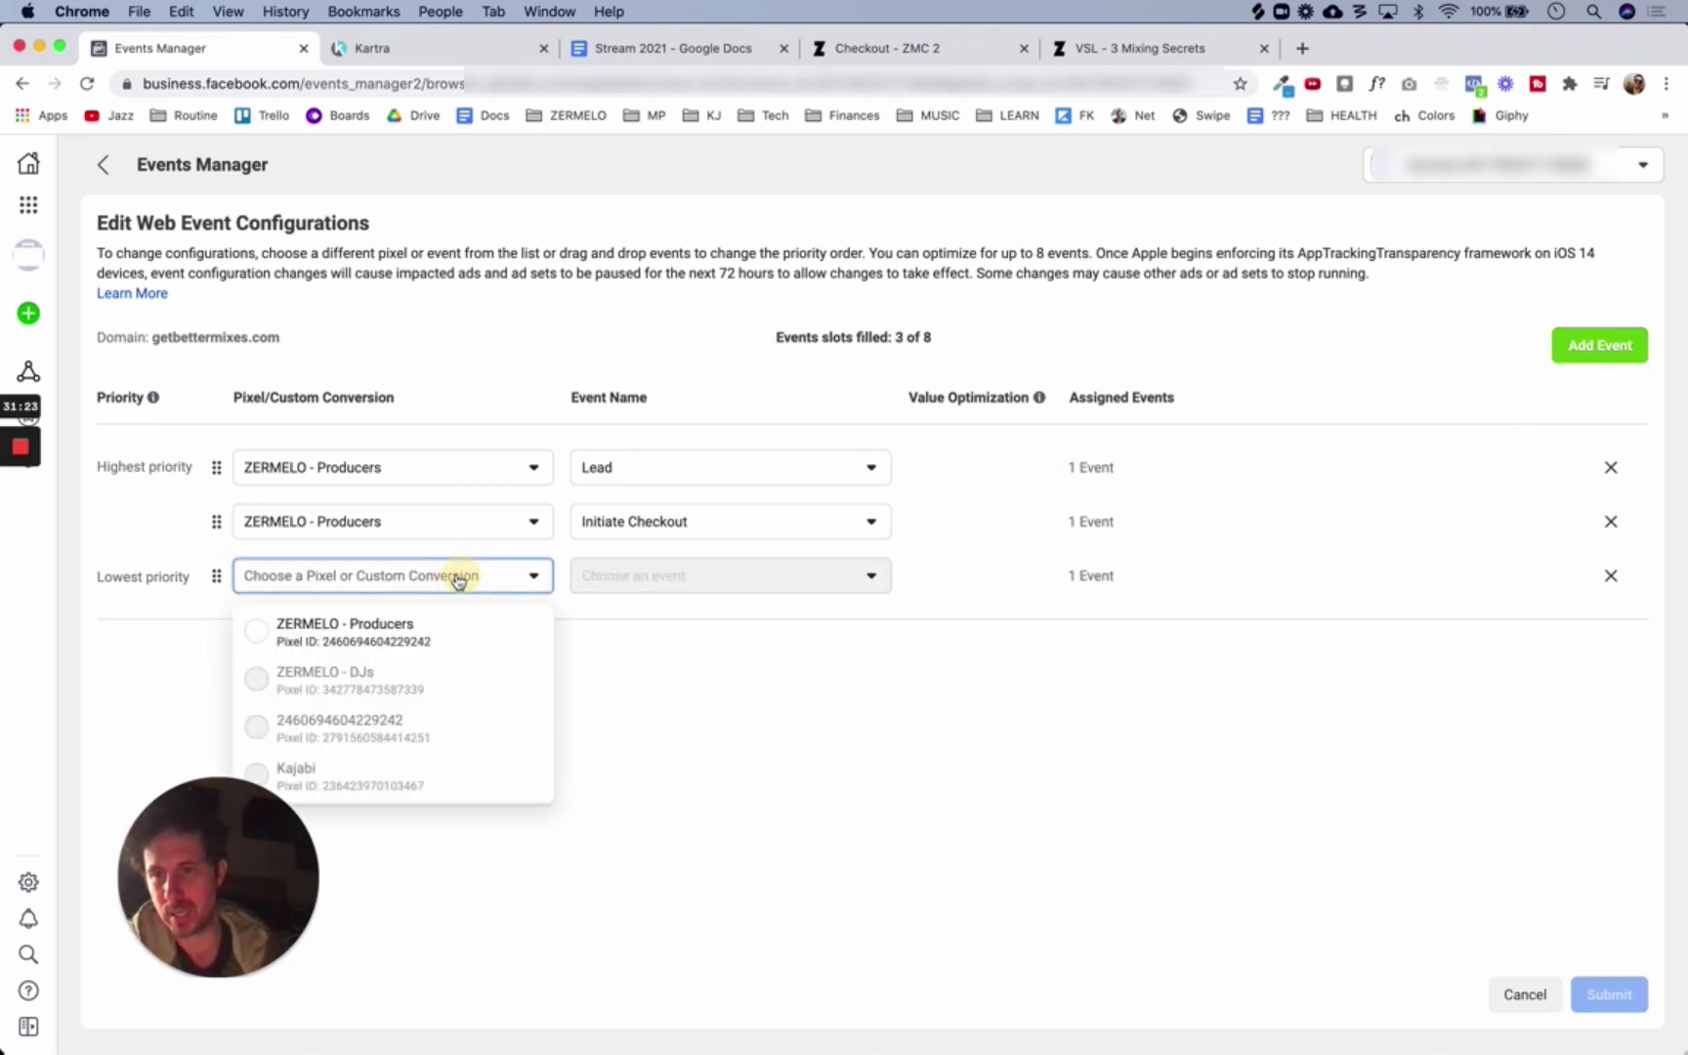
{"action": "left_click", "coordinate": [381, 633]}
{"action": "left_click", "coordinate": [692, 586]}
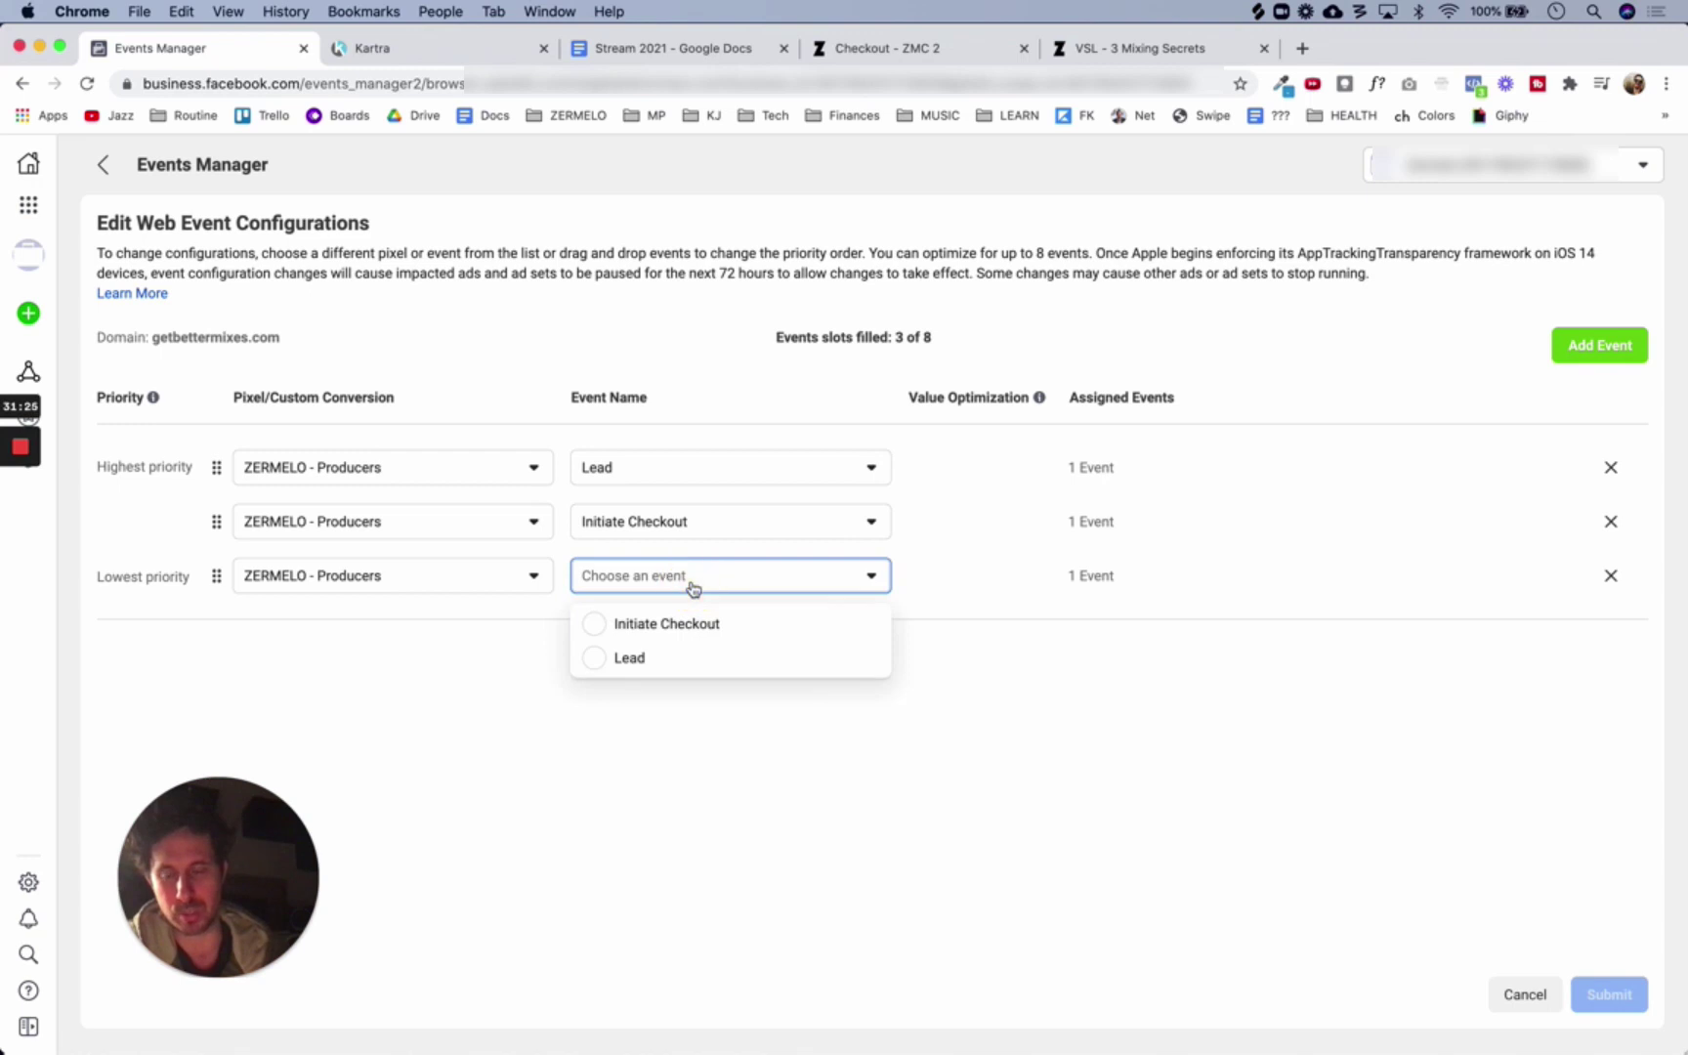
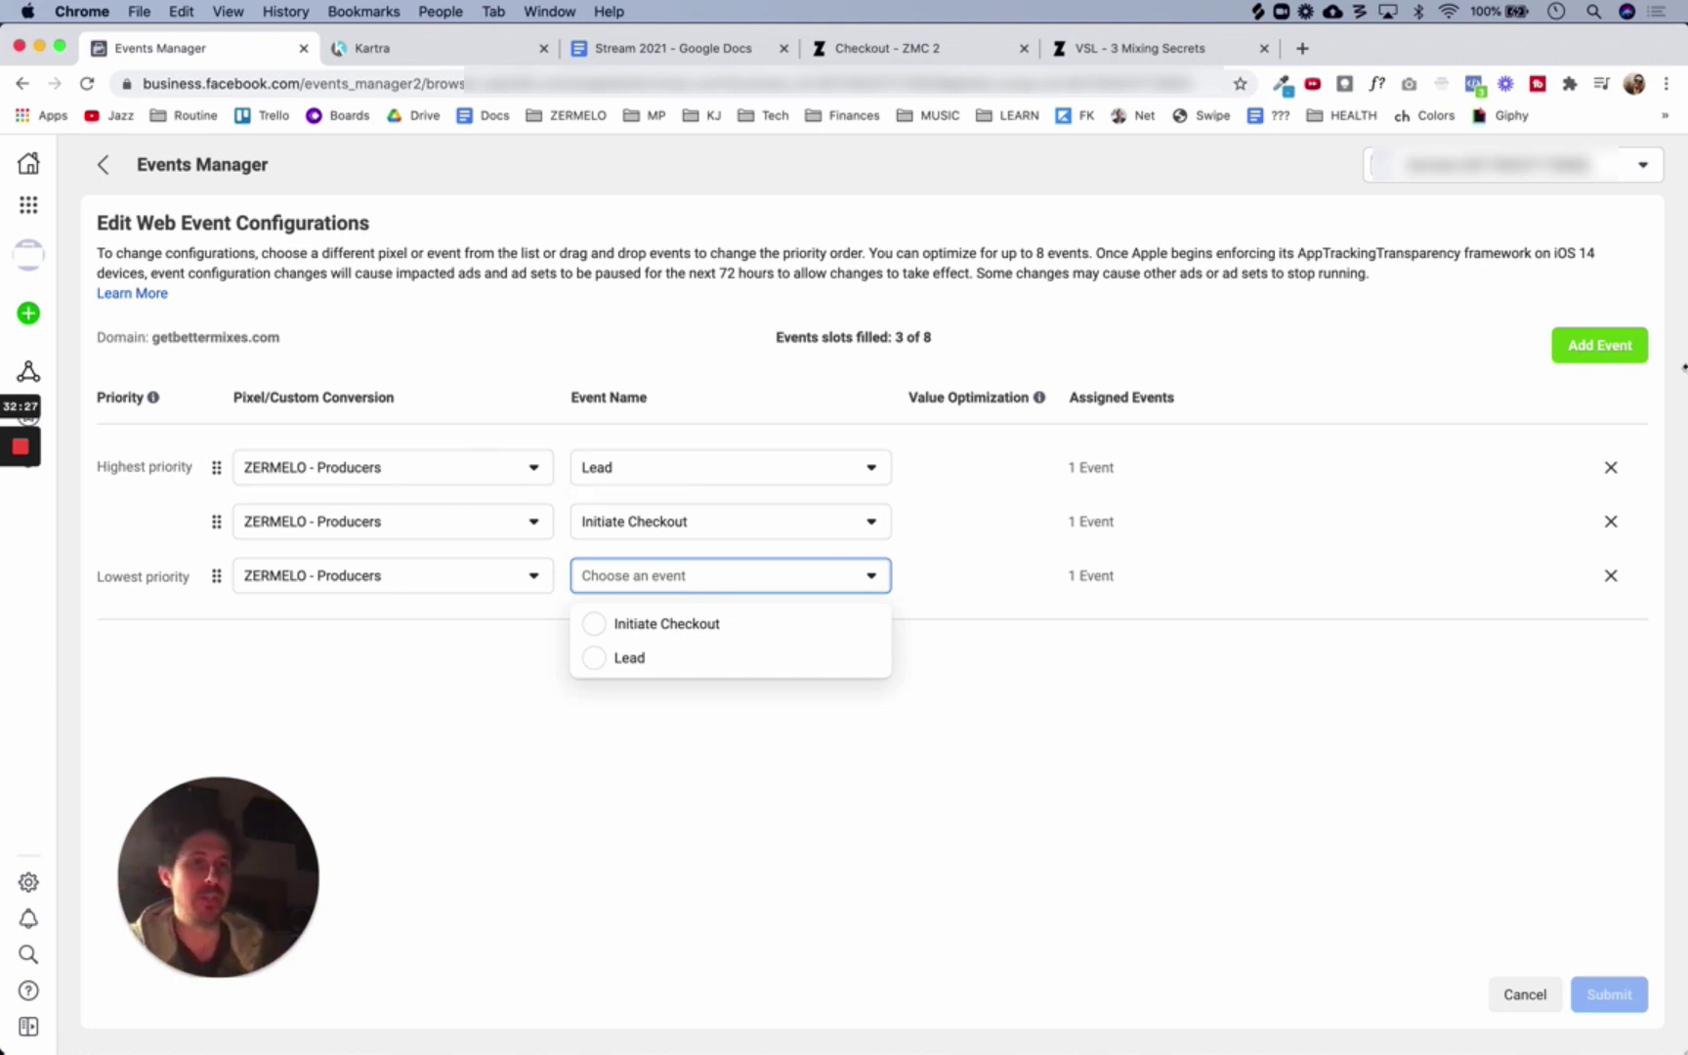
{"action": "left_click", "coordinate": [1154, 756]}
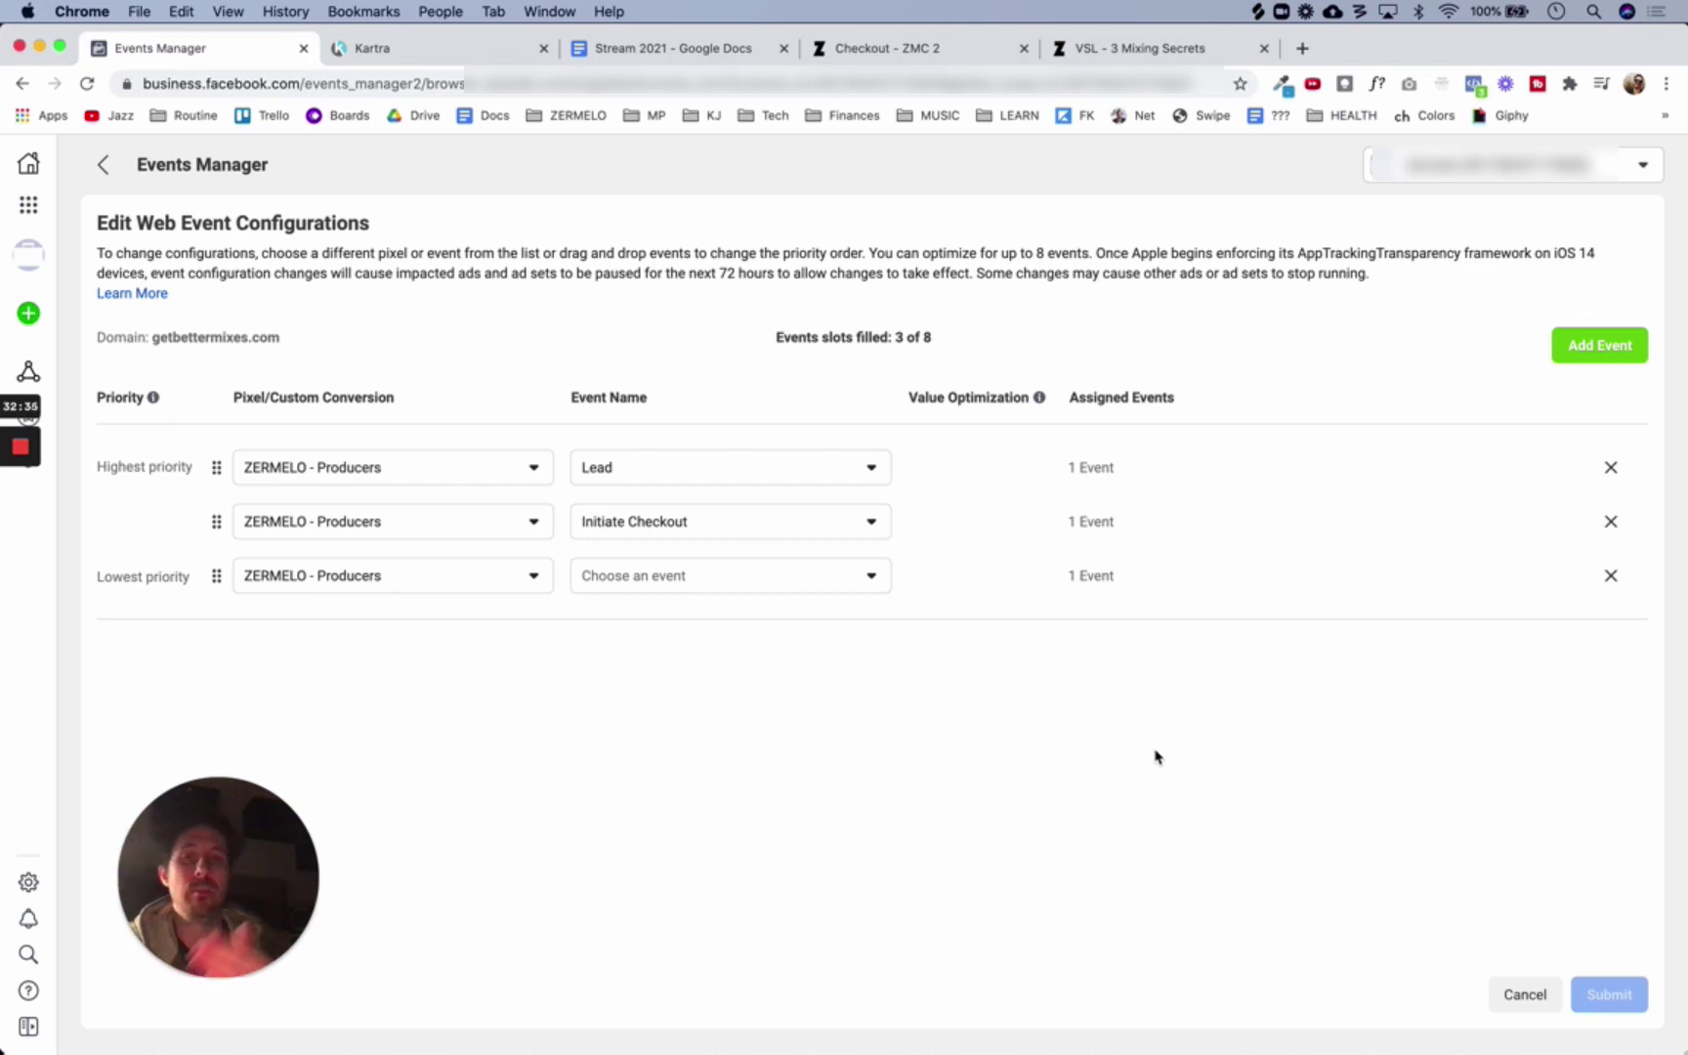